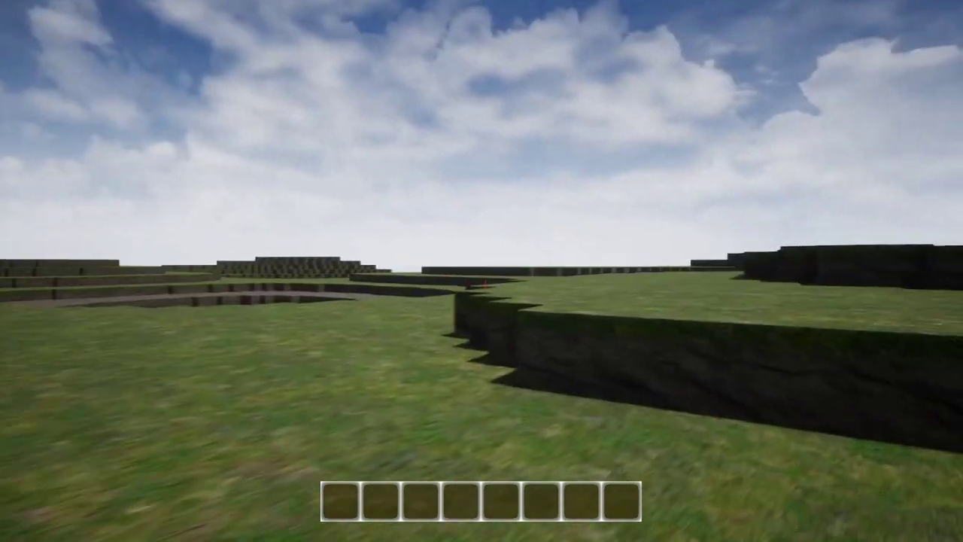
Walk and jump across the block terrain in the running game preview, end it and restore the full editor layout.
{"action": "key", "text": "space"}
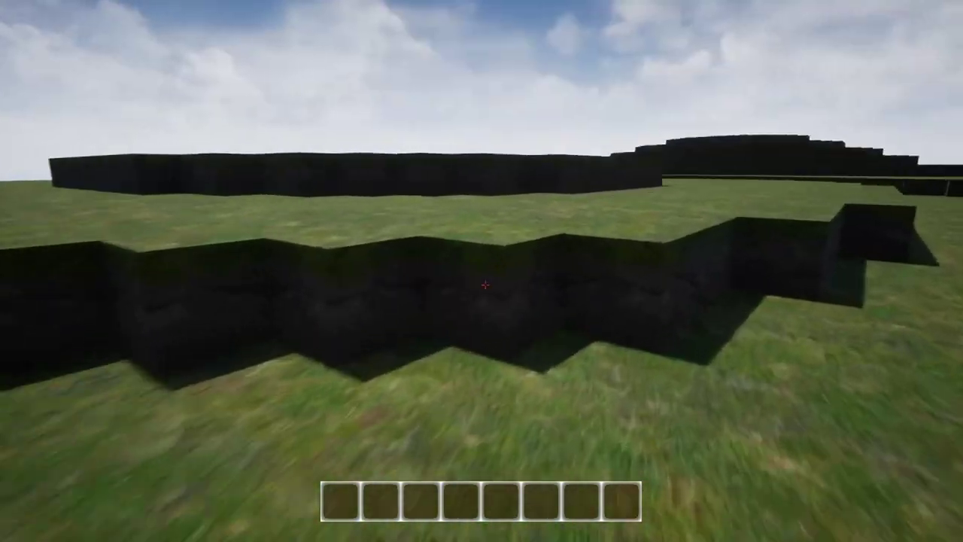
{"action": "key", "text": "space"}
{"action": "key", "text": "space"}
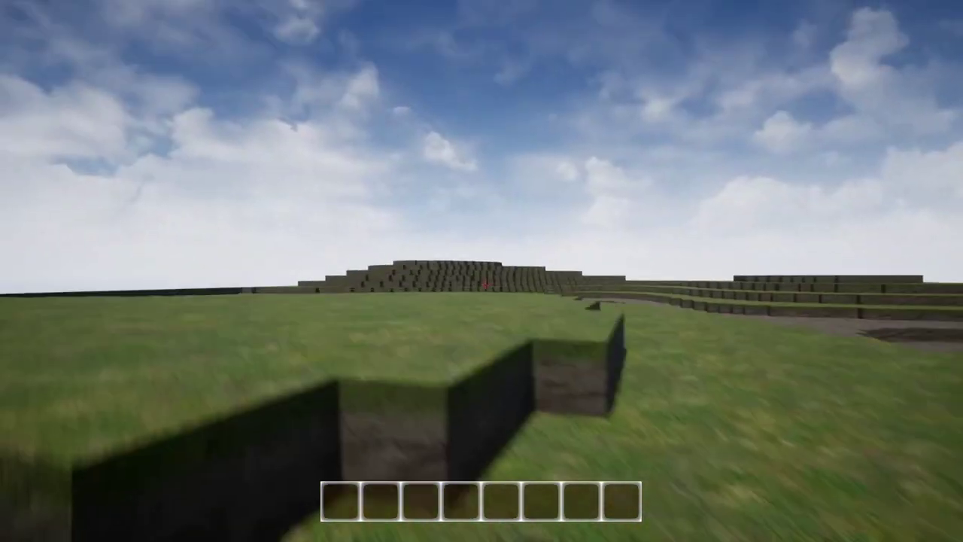
{"action": "key", "text": "Escape"}
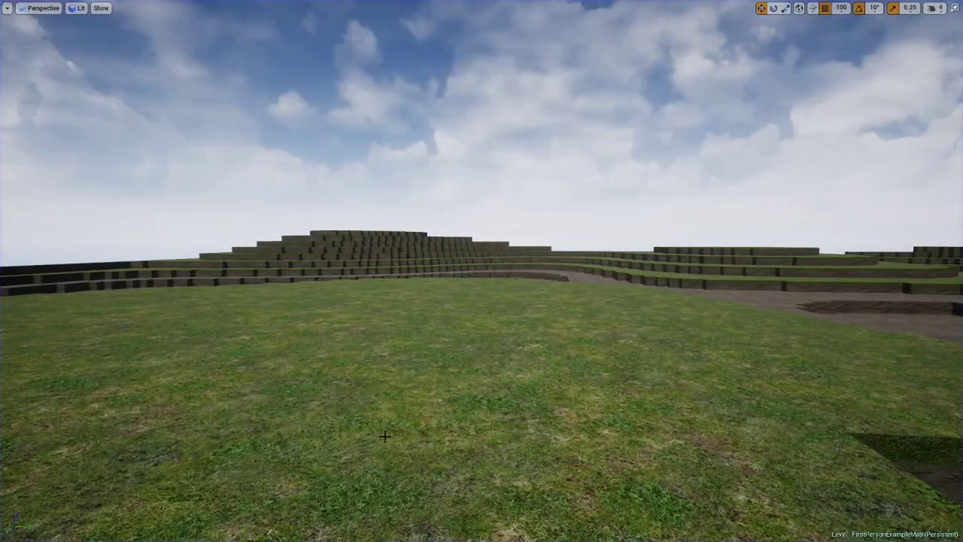
{"action": "key", "text": "F11"}
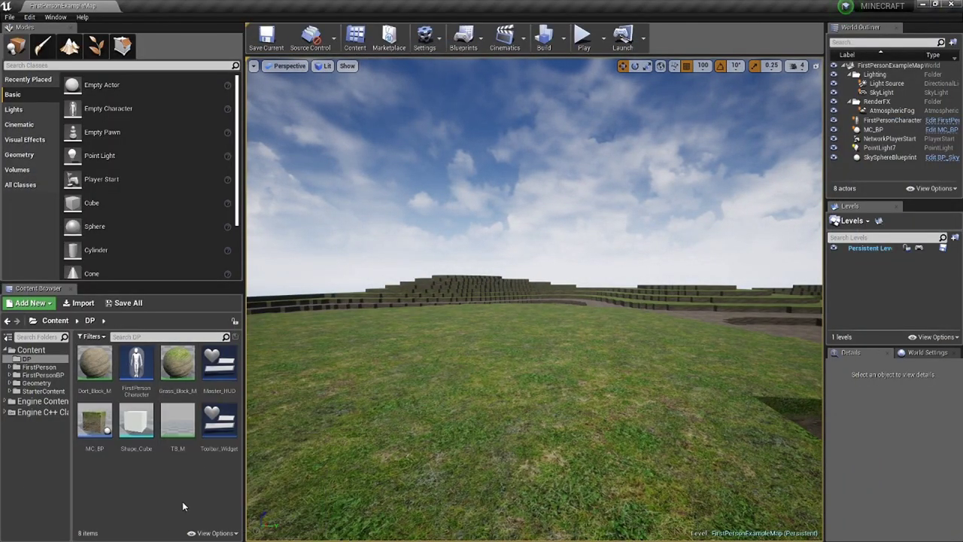
Duplicate the TB_M material in the DP folder and name the copy TB_M_Select.
{"action": "double_click", "coordinate": [177, 441]}
{"action": "scroll", "coordinate": [394, 259], "scroll_direction": "down", "scroll_amount": 4}
{"action": "scroll", "coordinate": [547, 251], "scroll_direction": "up", "scroll_amount": 1}
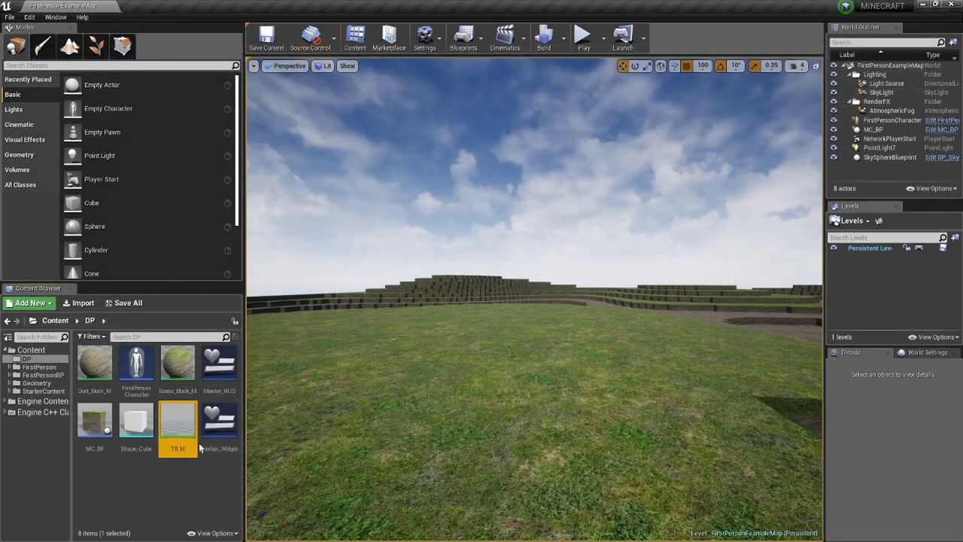
{"action": "right_click", "coordinate": [187, 419]}
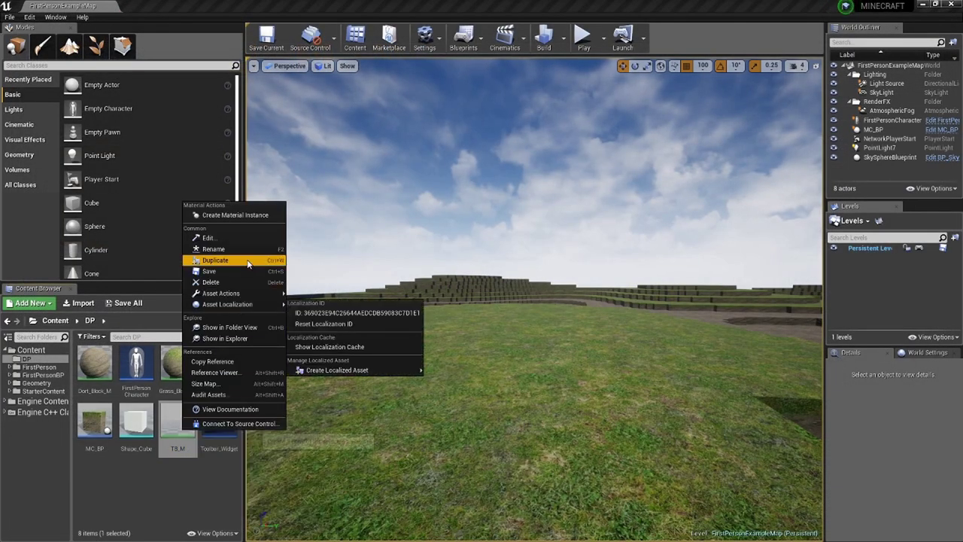
{"action": "left_click", "coordinate": [218, 260]}
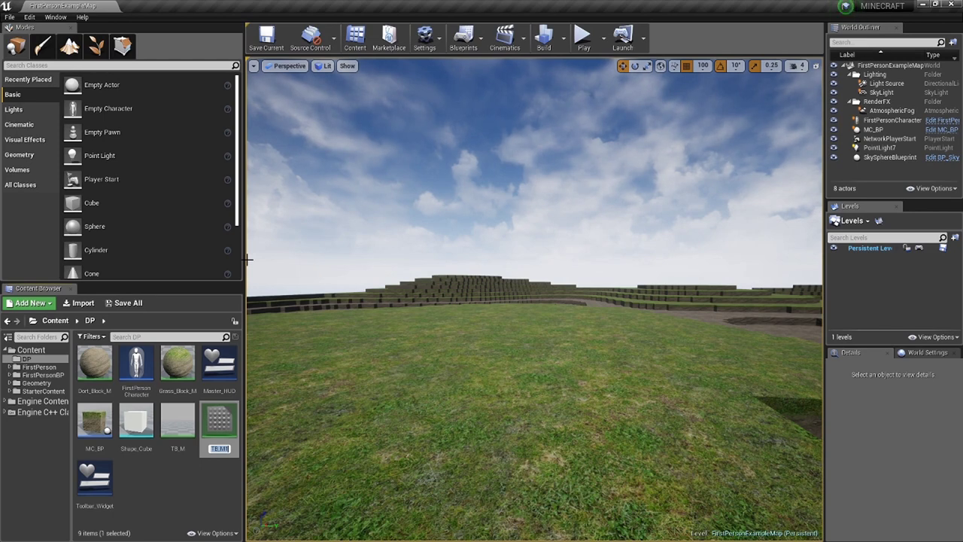
{"action": "key", "text": "BackSpace"}
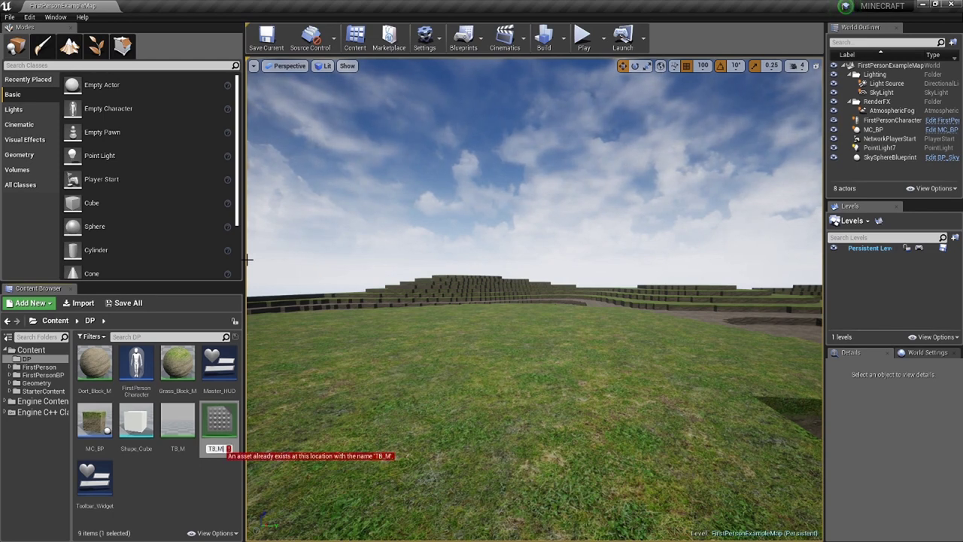
{"action": "type", "text": "_"}
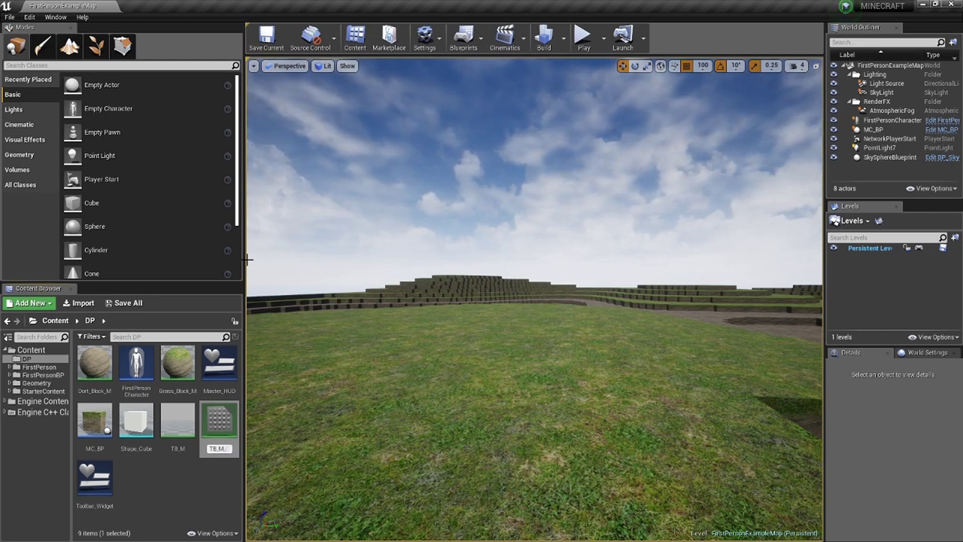
{"action": "type", "text": "Select"}
{"action": "key", "text": "Return"}
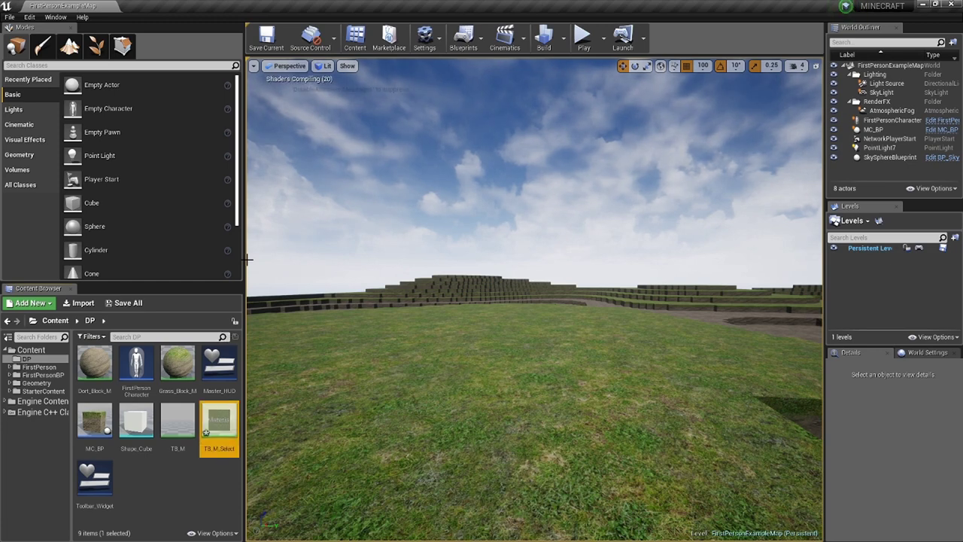
Open TB_M_Select and change the light border colour constant to a pale yellow of about 1, 0.806, 0.37.
{"action": "double_click", "coordinate": [203, 448]}
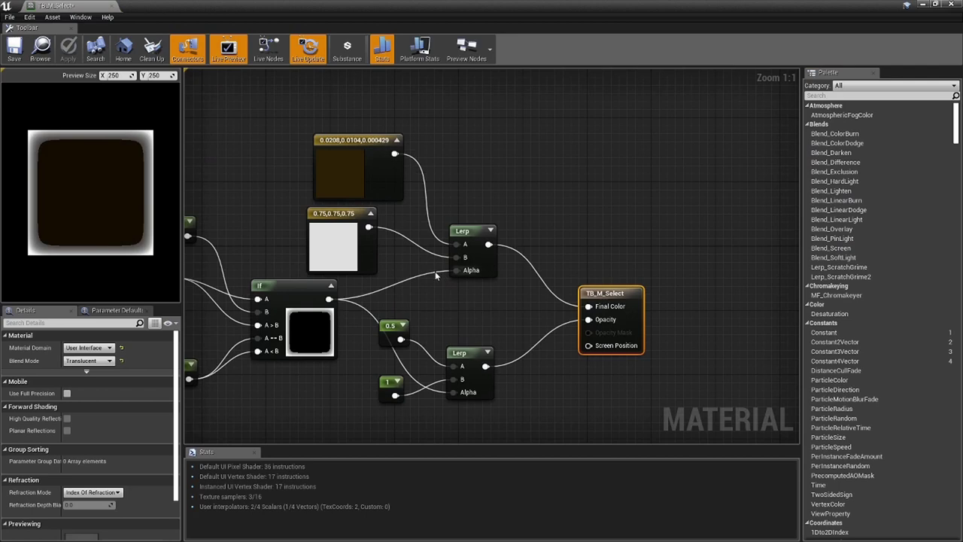
{"action": "scroll", "coordinate": [353, 203], "scroll_direction": "up", "scroll_amount": 6}
{"action": "left_click", "coordinate": [364, 272]}
{"action": "double_click", "coordinate": [365, 273]}
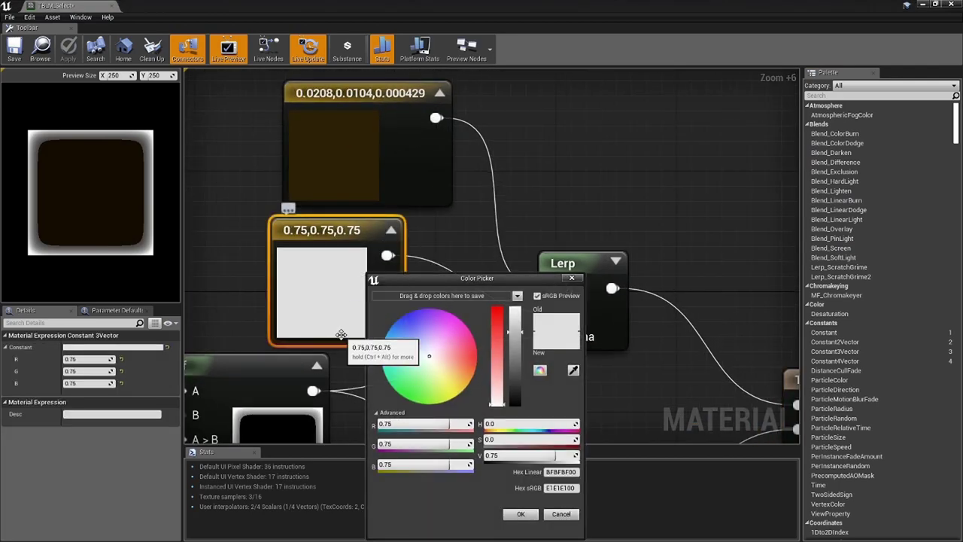
{"action": "left_click_drag", "start_coordinate": [442, 365], "coordinate": [471, 393]}
{"action": "mouse_move", "coordinate": [498, 349]}
{"action": "left_mouse_down"}
{"action": "mouse_move", "coordinate": [497, 367]}
{"action": "mouse_move", "coordinate": [497, 344]}
{"action": "left_mouse_up"}
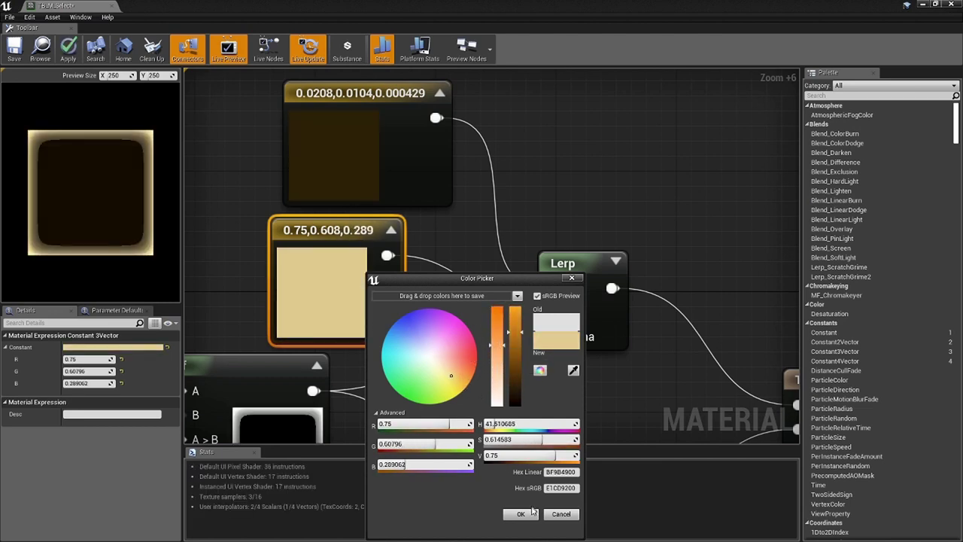
{"action": "left_click_drag", "start_coordinate": [514, 338], "coordinate": [514, 306]}
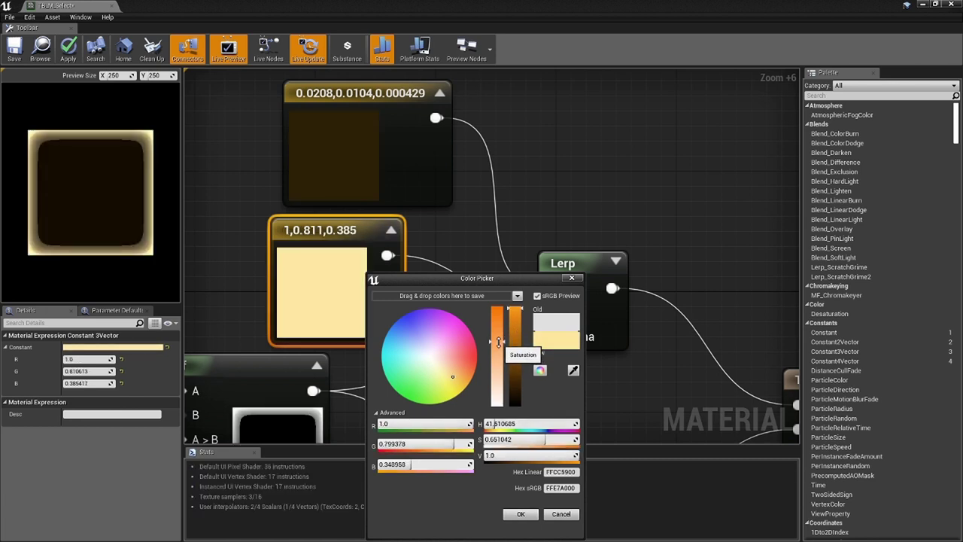
{"action": "left_click", "coordinate": [519, 514]}
Try 0.3 and 0.1 for the constant feeding the If node's B input, and settle on 0.05.
{"action": "scroll", "coordinate": [424, 318], "scroll_direction": "down", "scroll_amount": 2}
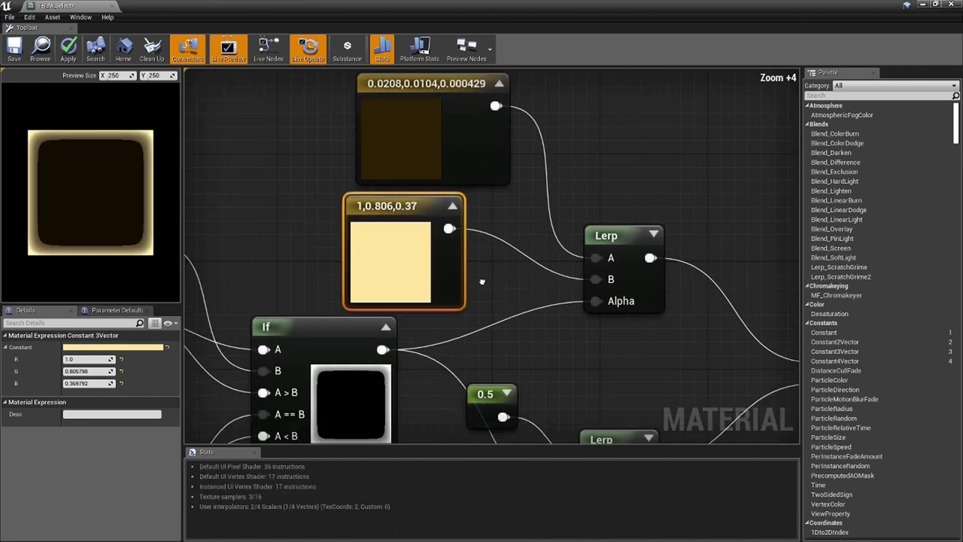
{"action": "right_click_drag", "start_coordinate": [494, 288], "coordinate": [493, 251]}
{"action": "right_click_drag", "start_coordinate": [445, 287], "coordinate": [532, 292]}
{"action": "scroll", "coordinate": [531, 292], "scroll_direction": "down", "scroll_amount": 1}
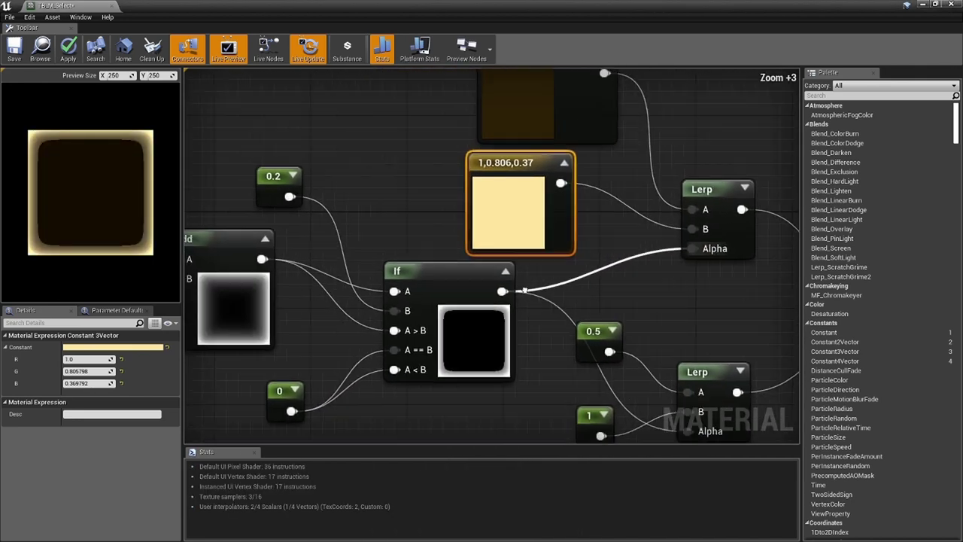
{"action": "right_click_drag", "start_coordinate": [472, 314], "coordinate": [505, 315]}
{"action": "right_click_drag", "start_coordinate": [320, 309], "coordinate": [358, 346]}
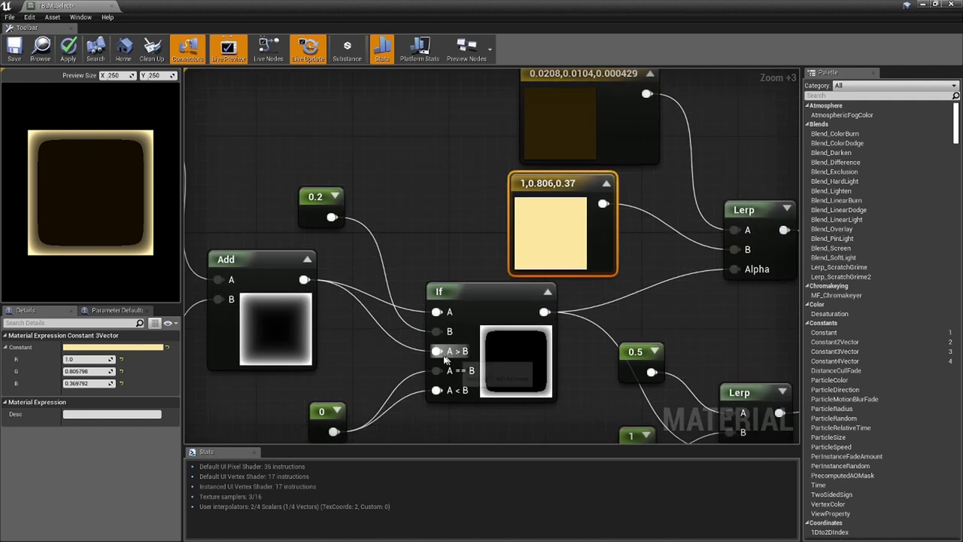
{"action": "scroll", "coordinate": [442, 357], "scroll_direction": "up", "scroll_amount": 3}
{"action": "left_click", "coordinate": [293, 184]}
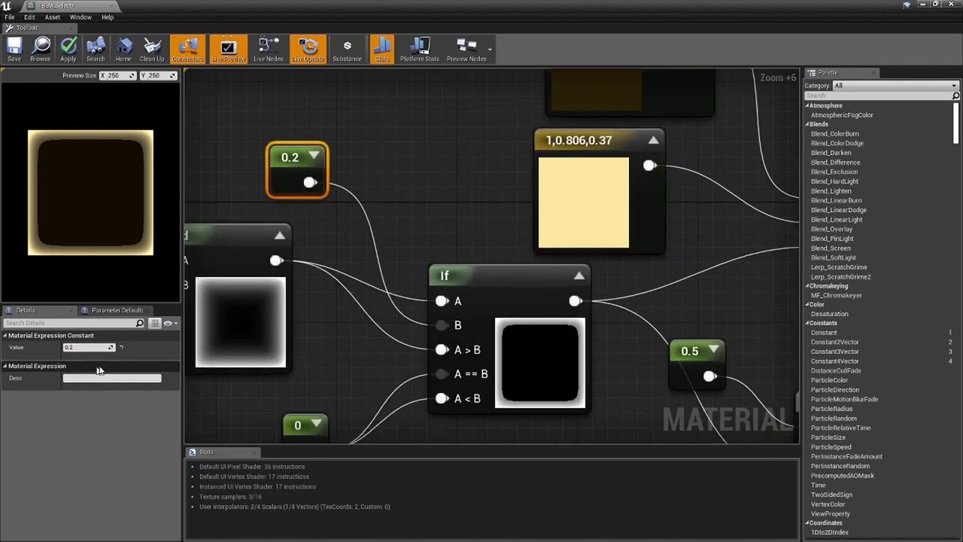
{"action": "type", "text": "0.3"}
{"action": "key", "text": "Return"}
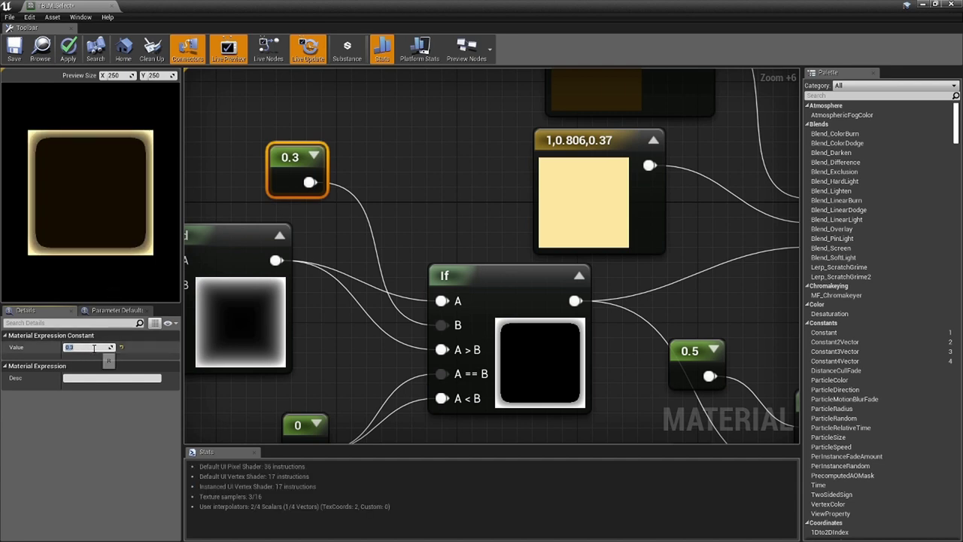
{"action": "type", "text": "0.1"}
{"action": "key", "text": "Return"}
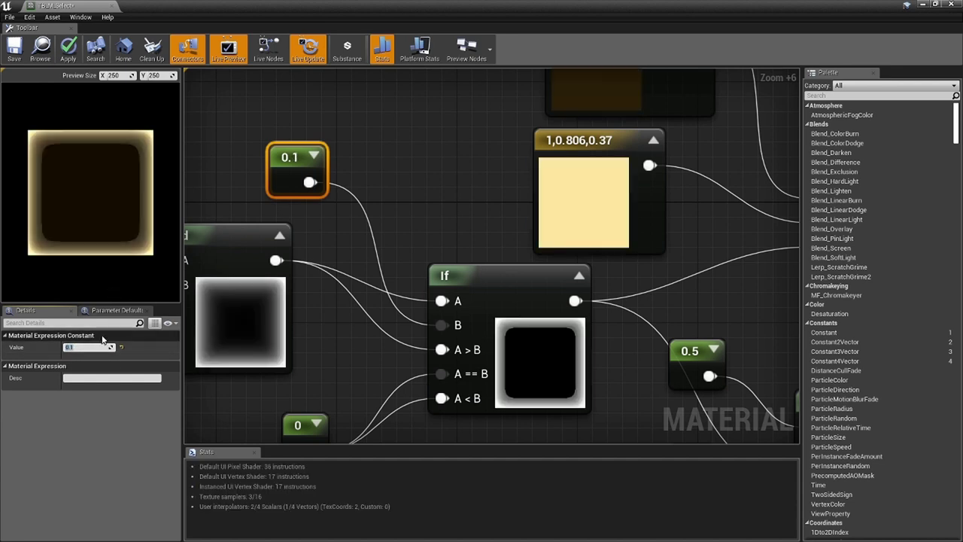
{"action": "key", "text": "Return"}
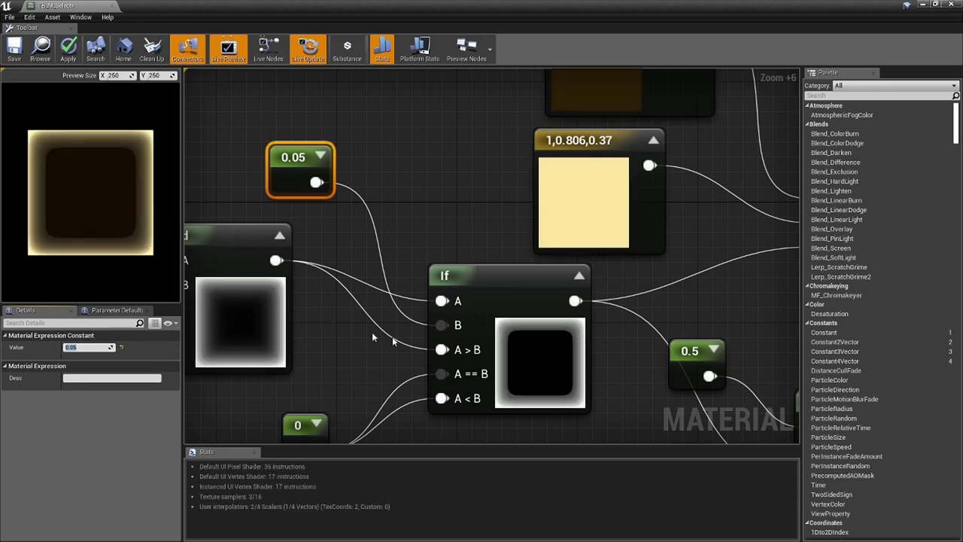
Try 0 for the constant feeding the If node's B input, and restore it to 0.05.
{"action": "scroll", "coordinate": [445, 343], "scroll_direction": "down", "scroll_amount": 5}
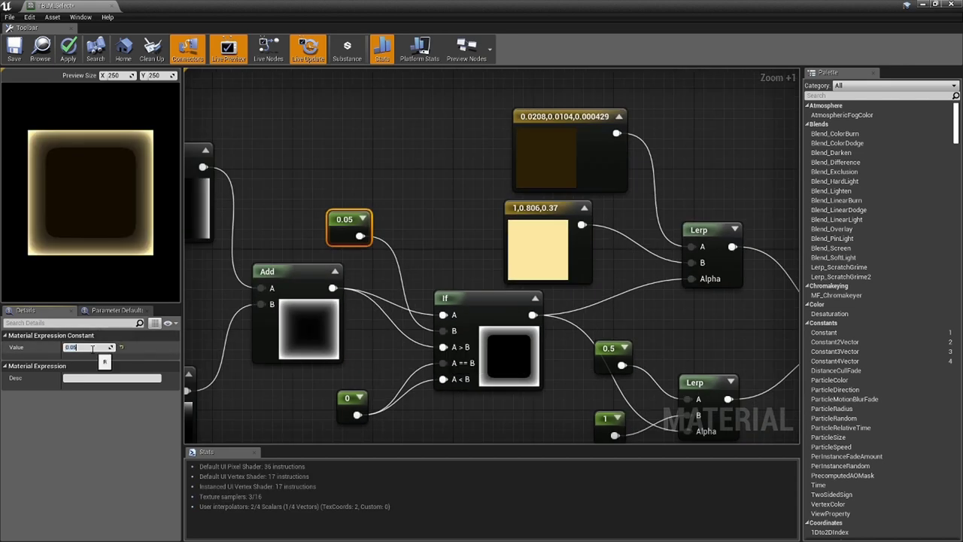
{"action": "type", "text": "0"}
{"action": "key", "text": "Return"}
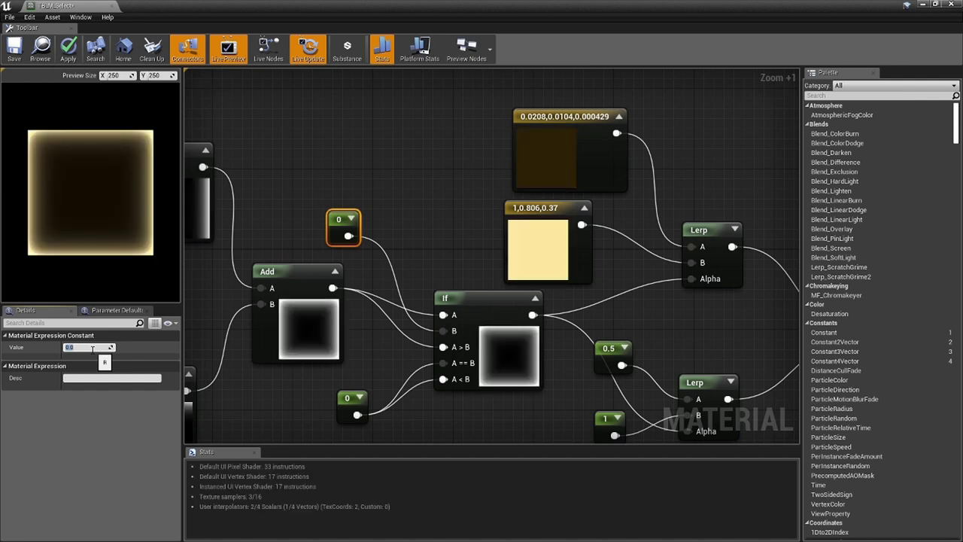
{"action": "type", "text": ".05"}
{"action": "key", "text": "Return"}
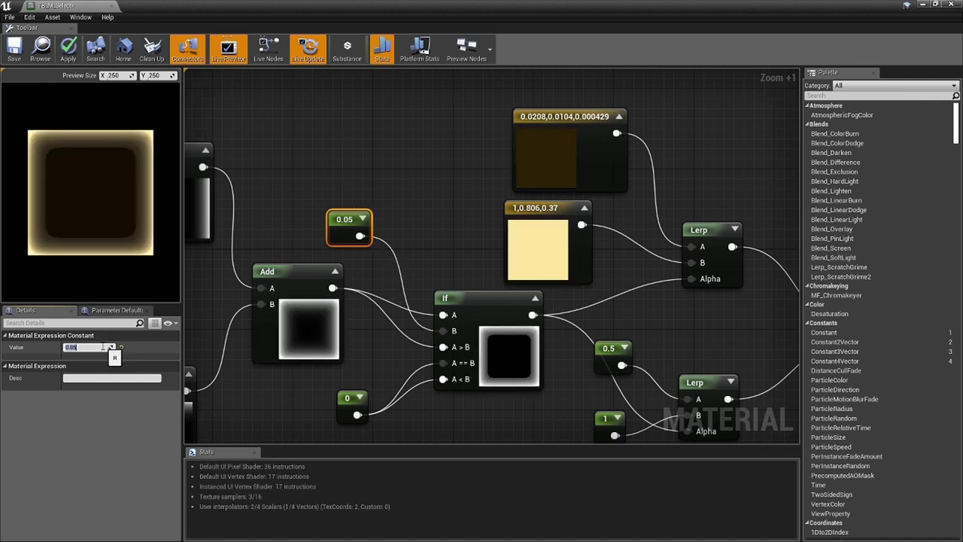
Save the TB_M_Select material and close its editor.
{"action": "scroll", "coordinate": [367, 336], "scroll_direction": "down", "scroll_amount": 7}
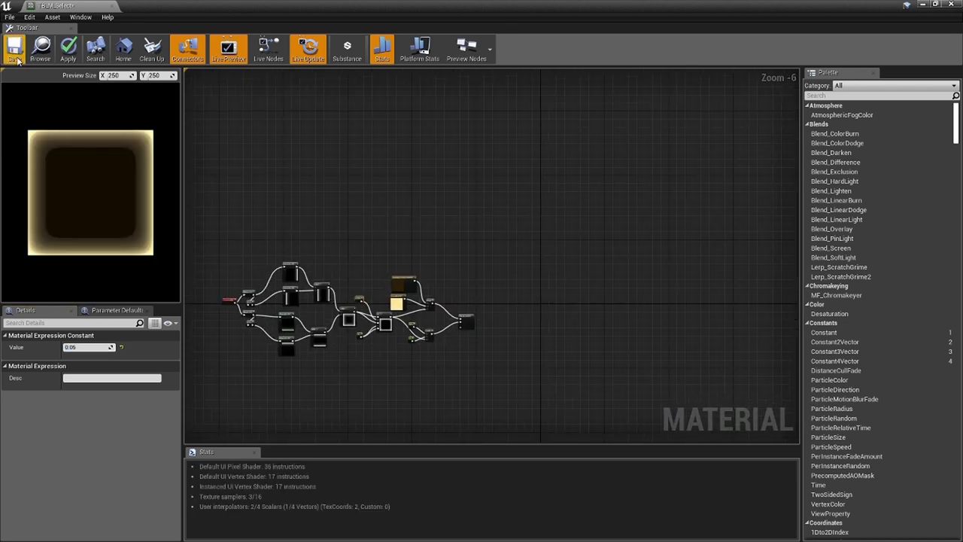
{"action": "left_click", "coordinate": [16, 59]}
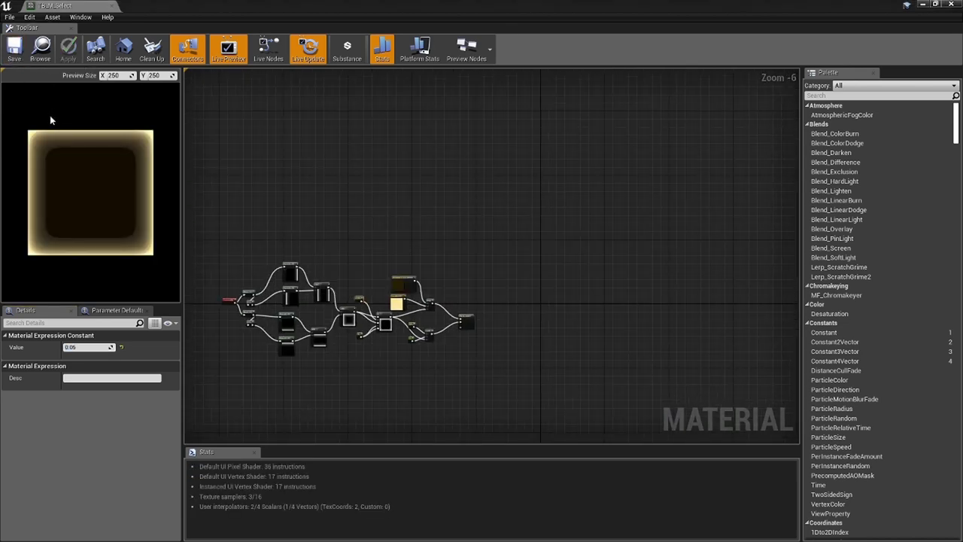
{"action": "left_click", "coordinate": [112, 7]}
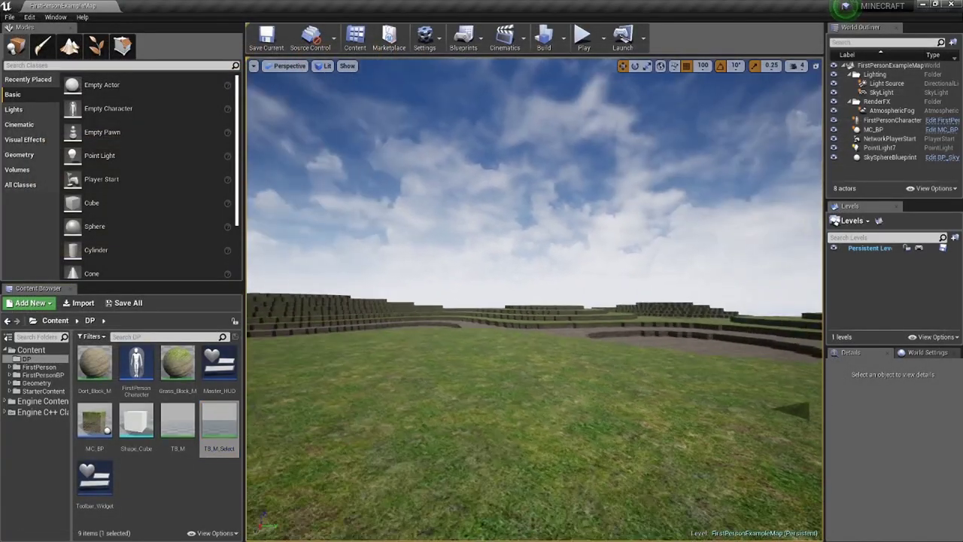
Playtest the level in full screen, looking at the toolbar while walking over the terrain, and end the session.
{"action": "right_click_drag", "start_coordinate": [534, 301], "coordinate": [621, 292]}
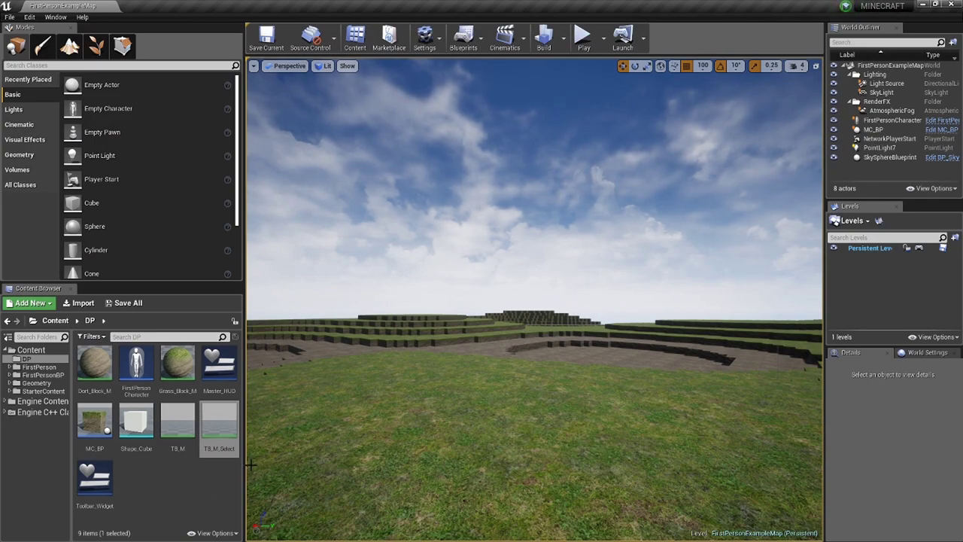
{"action": "right_click_drag", "start_coordinate": [399, 426], "coordinate": [342, 438]}
{"action": "left_click", "coordinate": [400, 426]}
{"action": "key", "text": "F11"}
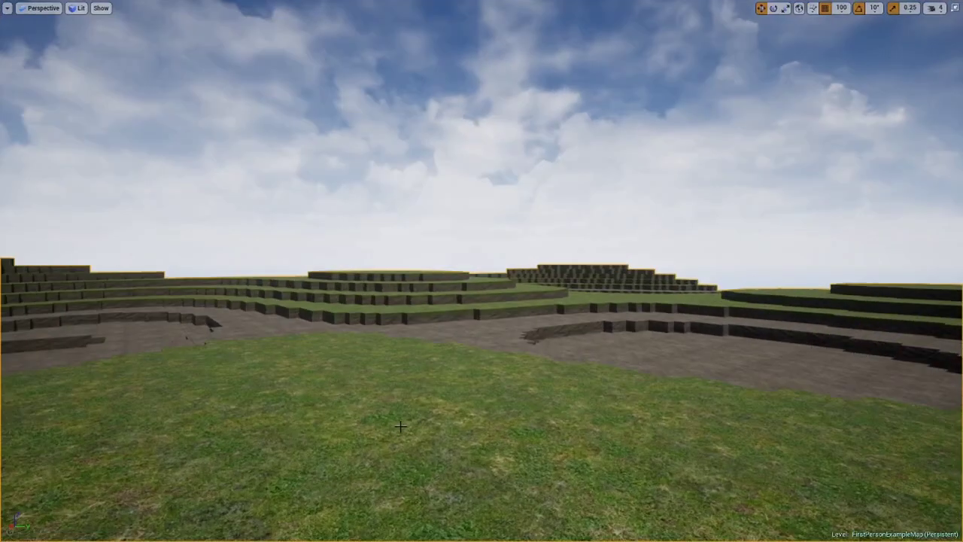
{"action": "key", "text": "alt+p"}
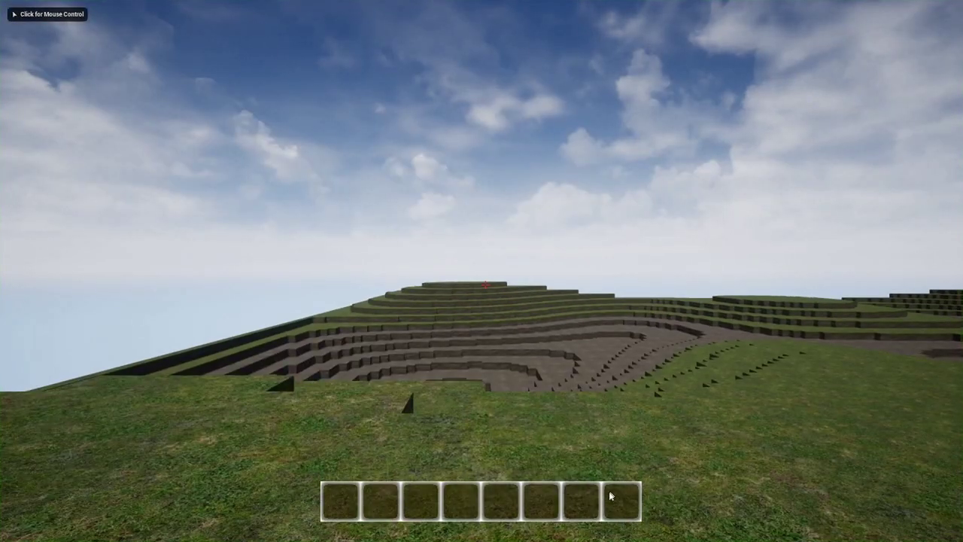
{"action": "left_click", "coordinate": [601, 421]}
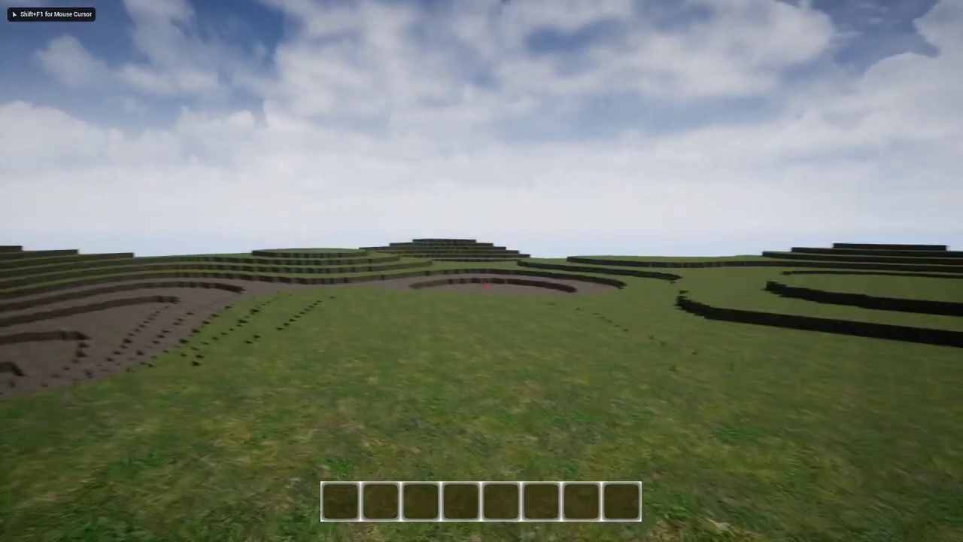
{"action": "key", "text": "w"}
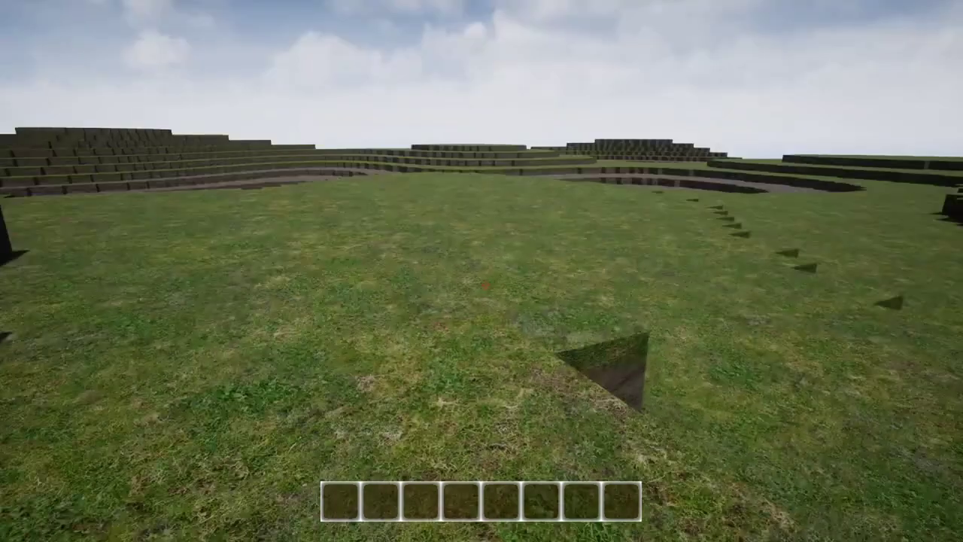
{"action": "key", "text": "Escape"}
{"action": "key", "text": "alt+p"}
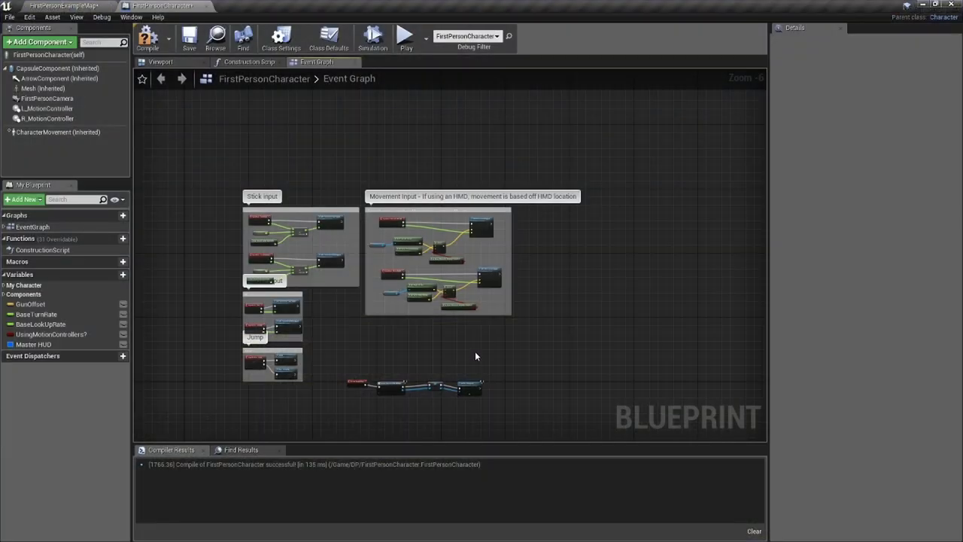
Add an integer variable named Toolbar Select INT to the FirstPersonCharacter blueprint.
{"action": "scroll", "coordinate": [475, 350], "scroll_direction": "up", "scroll_amount": 4}
{"action": "scroll", "coordinate": [444, 323], "scroll_direction": "down", "scroll_amount": 5}
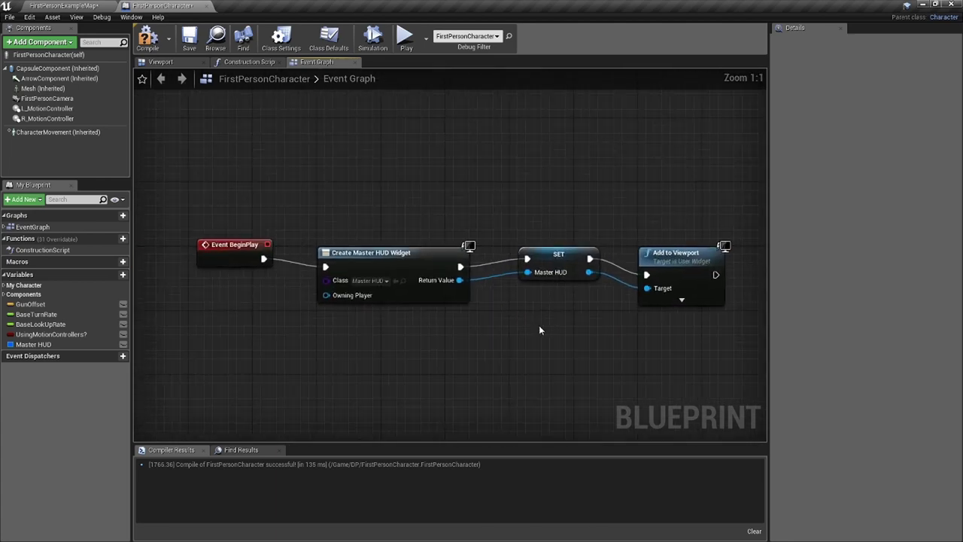
{"action": "left_click", "coordinate": [113, 275]}
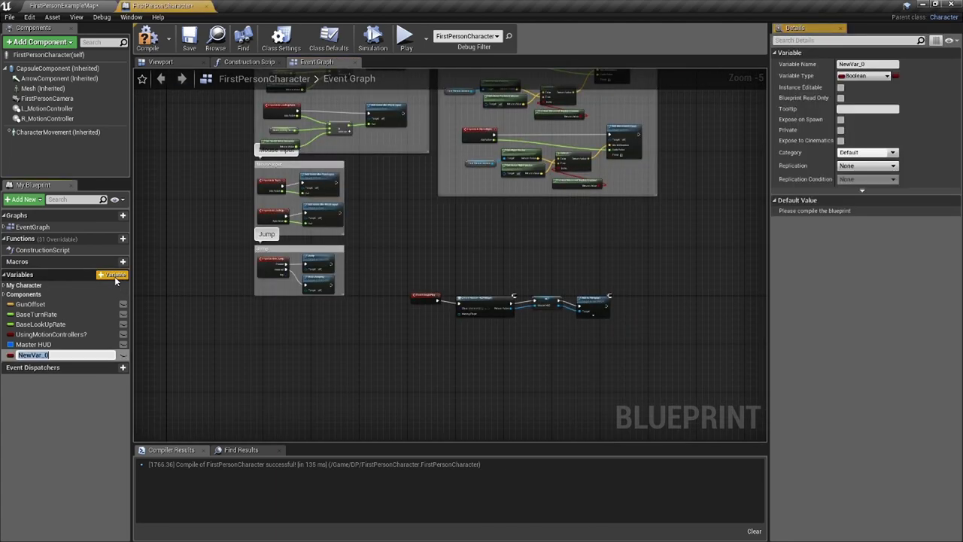
{"action": "left_click", "coordinate": [865, 76]}
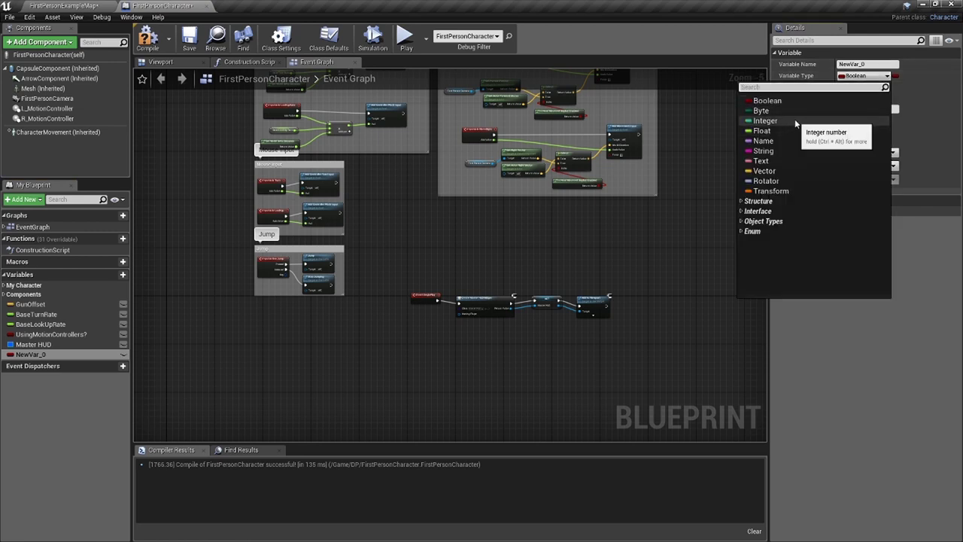
{"action": "left_click", "coordinate": [765, 121]}
{"action": "left_click", "coordinate": [50, 354]}
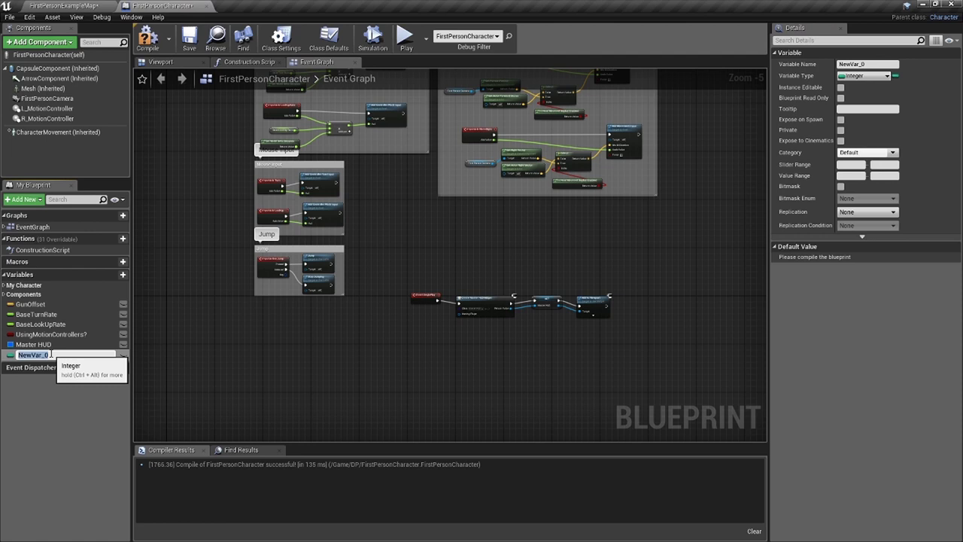
{"action": "type", "text": "Toolbar Select INT"}
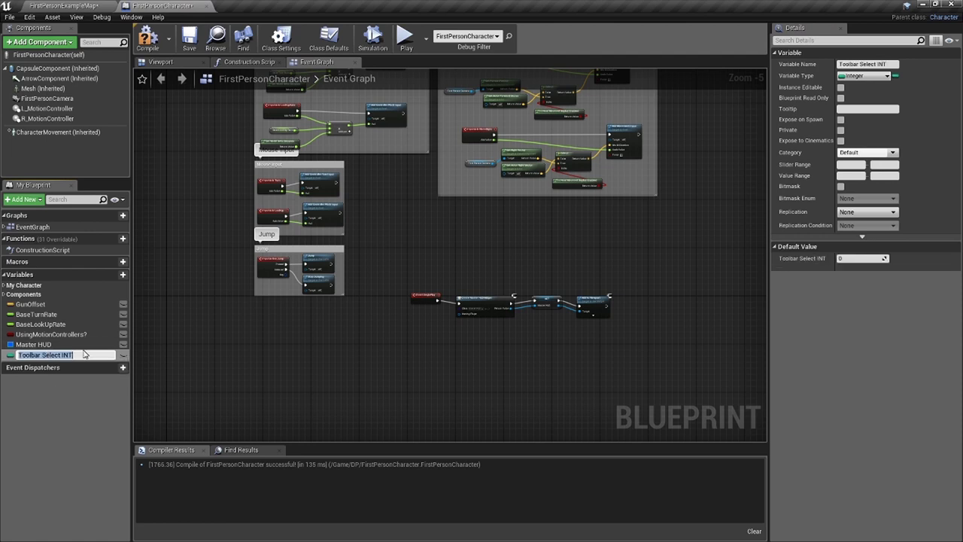
{"action": "key", "text": "Return"}
Place a Toolbar Select INT getter in empty graph space and feed it into an integer addition node that adds 1.
{"action": "left_click_drag", "start_coordinate": [87, 352], "coordinate": [333, 406]}
{"action": "left_click", "coordinate": [364, 410]}
{"action": "scroll", "coordinate": [368, 389], "scroll_direction": "up", "scroll_amount": 7}
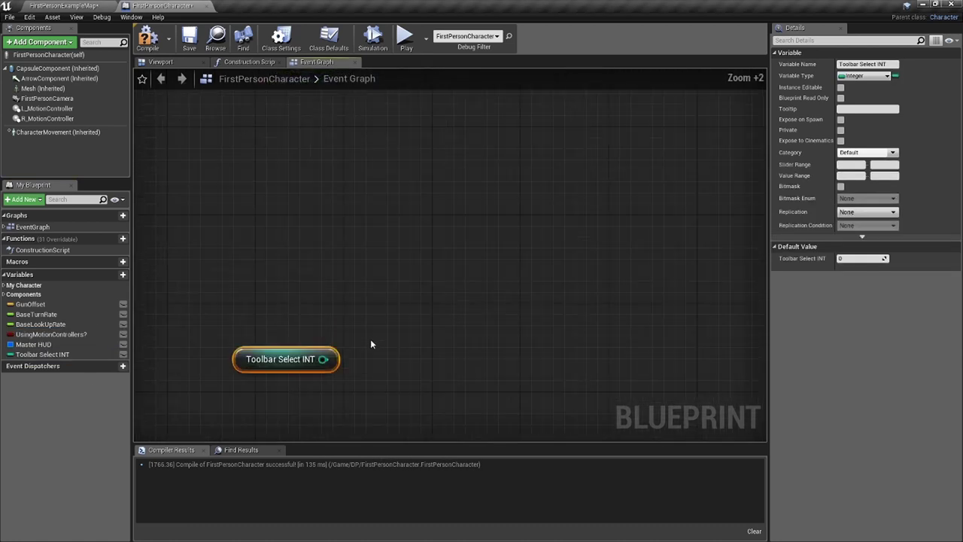
{"action": "scroll", "coordinate": [372, 343], "scroll_direction": "up", "scroll_amount": 5}
{"action": "left_click_drag", "start_coordinate": [302, 366], "coordinate": [407, 338]}
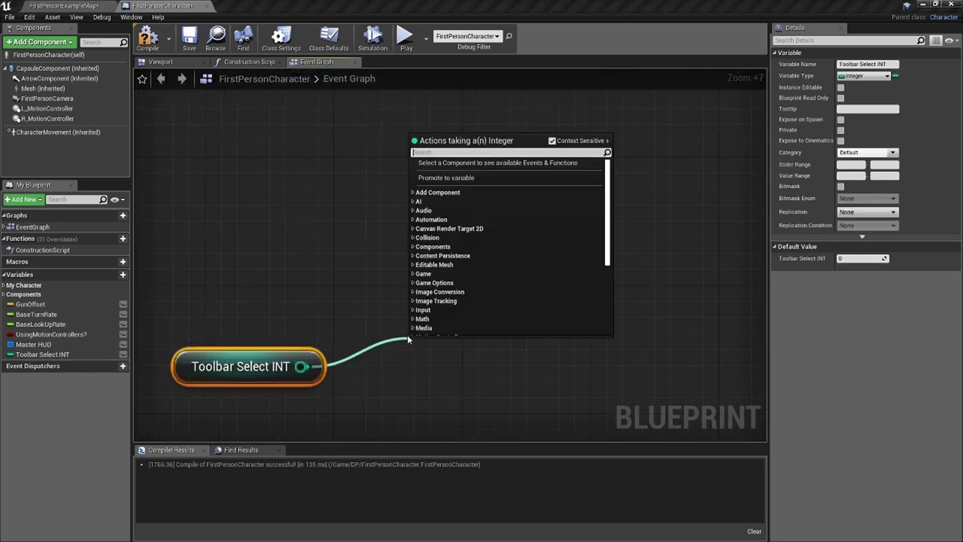
{"action": "type", "text": "+"}
{"action": "key", "text": "Down"}
{"action": "key", "text": "Return"}
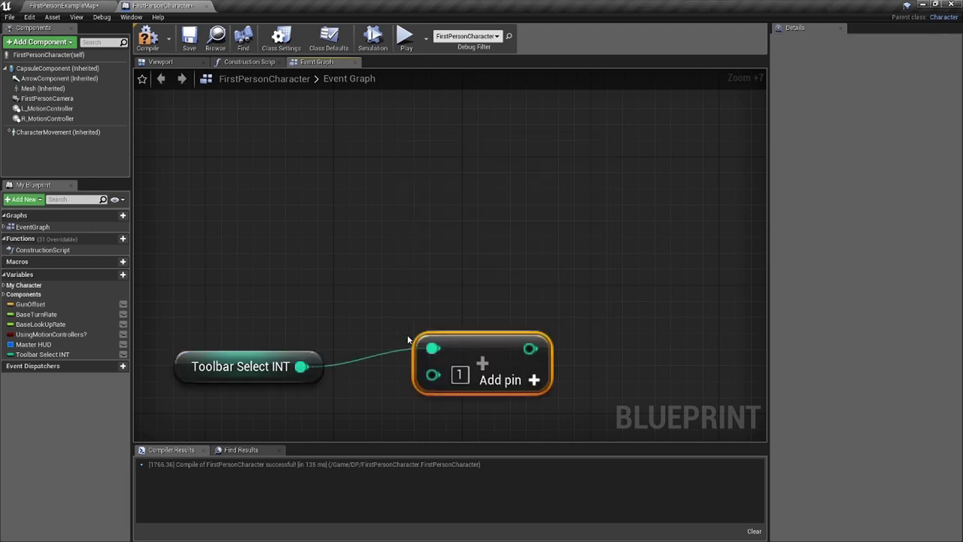
Add a SET node for Toolbar Select INT and feed the addition result into it.
{"action": "left_click_drag", "start_coordinate": [93, 359], "coordinate": [487, 255]}
{"action": "left_click", "coordinate": [491, 247]}
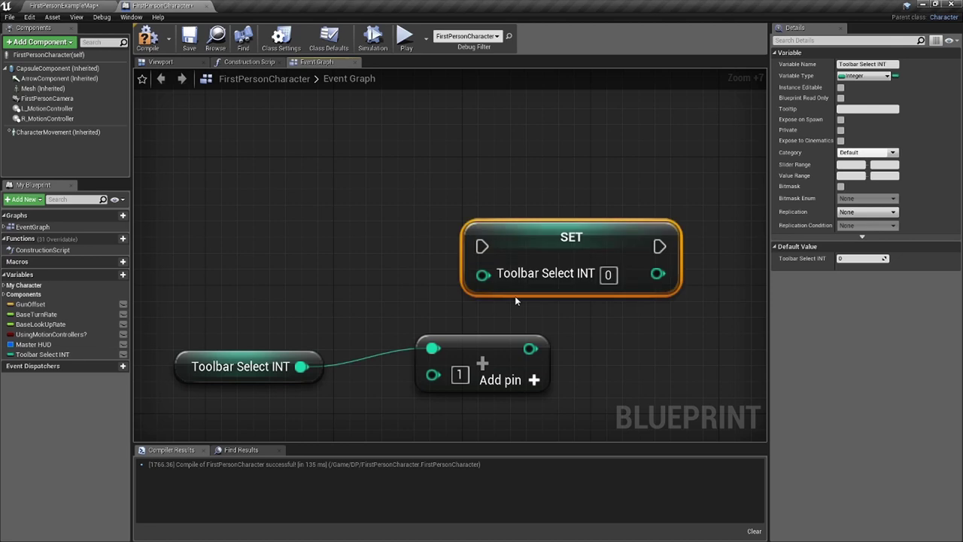
{"action": "left_click_drag", "start_coordinate": [531, 349], "coordinate": [482, 274]}
Duplicate the getter, addition and SET nodes below the originals, and set the copy's added value to -1.
{"action": "scroll", "coordinate": [496, 275], "scroll_direction": "down", "scroll_amount": 2}
{"action": "left_click_drag", "start_coordinate": [619, 334], "coordinate": [345, 221]}
{"action": "right_click_drag", "start_coordinate": [458, 291], "coordinate": [442, 246]}
{"action": "key", "text": "ctrl+c"}
{"action": "key", "text": "ctrl+v"}
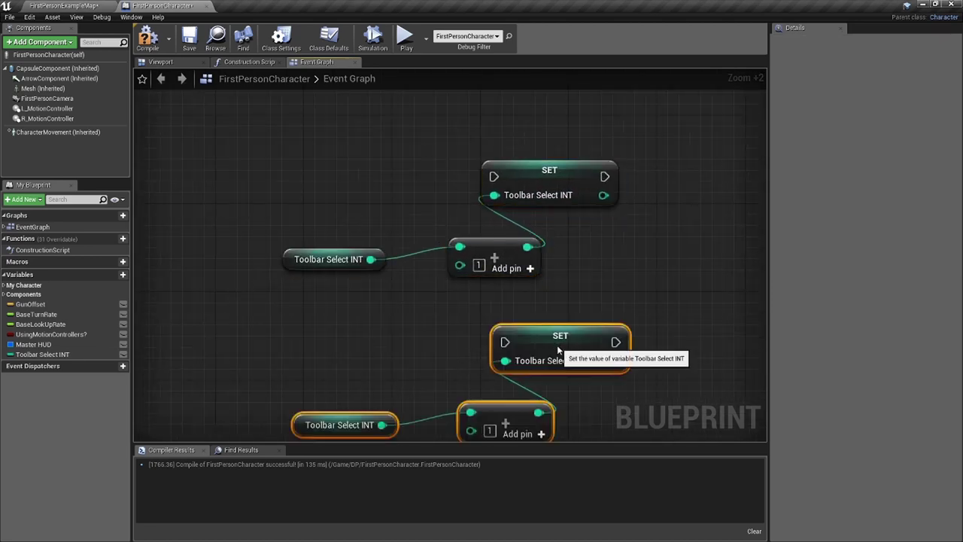
{"action": "left_click_drag", "start_coordinate": [559, 346], "coordinate": [508, 329]}
{"action": "scroll", "coordinate": [448, 406], "scroll_direction": "up", "scroll_amount": 5}
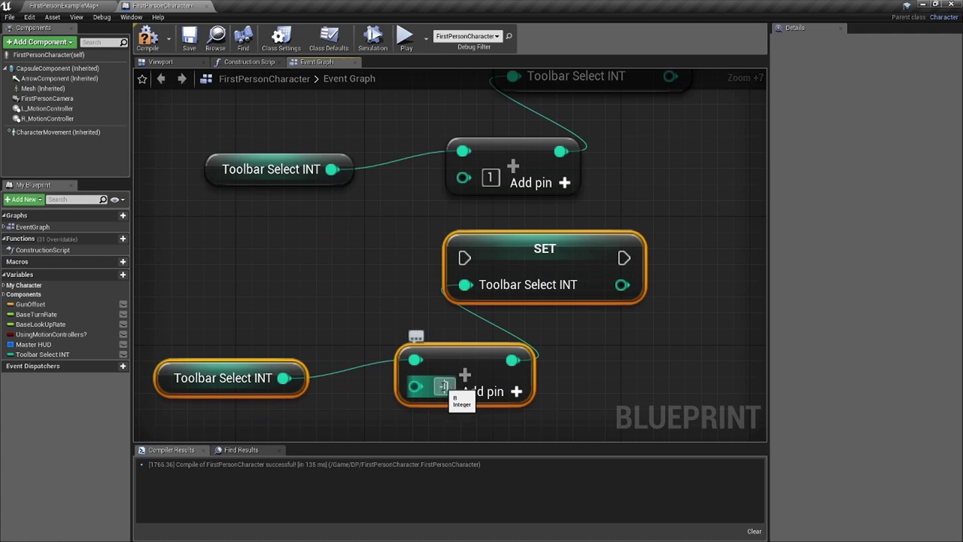
{"action": "left_click", "coordinate": [558, 371]}
{"action": "scroll", "coordinate": [560, 372], "scroll_direction": "down", "scroll_amount": 4}
Add a Mouse Wheel Up event and connect its Pressed output to the SET node of the +1 branch.
{"action": "right_click_drag", "start_coordinate": [558, 329], "coordinate": [574, 361]}
{"action": "scroll", "coordinate": [574, 361], "scroll_direction": "down", "scroll_amount": 2}
{"action": "right_click", "coordinate": [380, 191]}
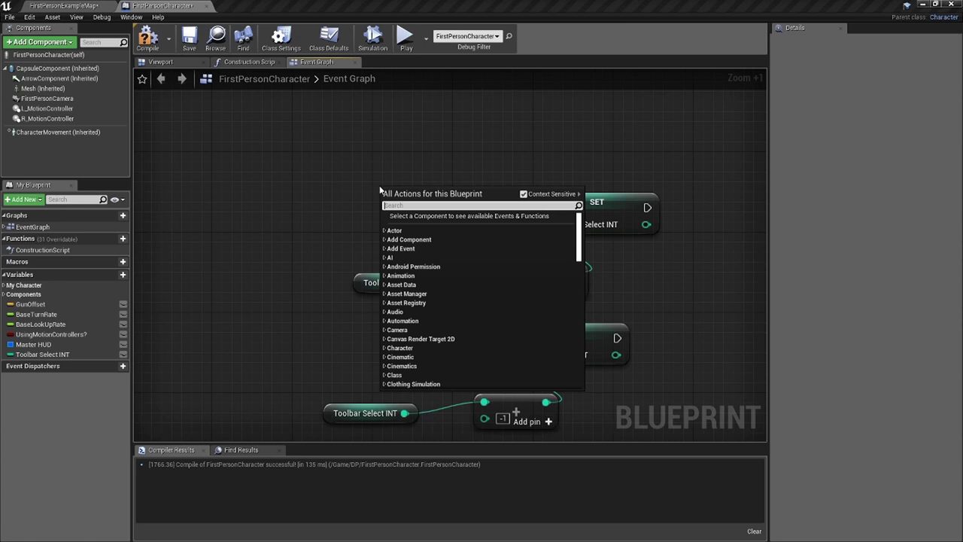
{"action": "type", "text": "mousewh"}
{"action": "left_click", "coordinate": [480, 256]}
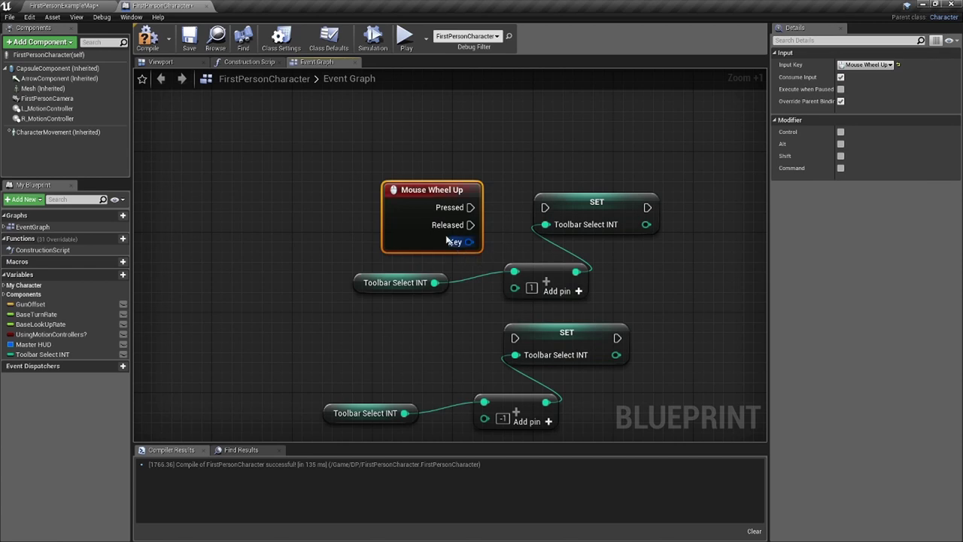
{"action": "left_click_drag", "start_coordinate": [470, 207], "coordinate": [547, 209]}
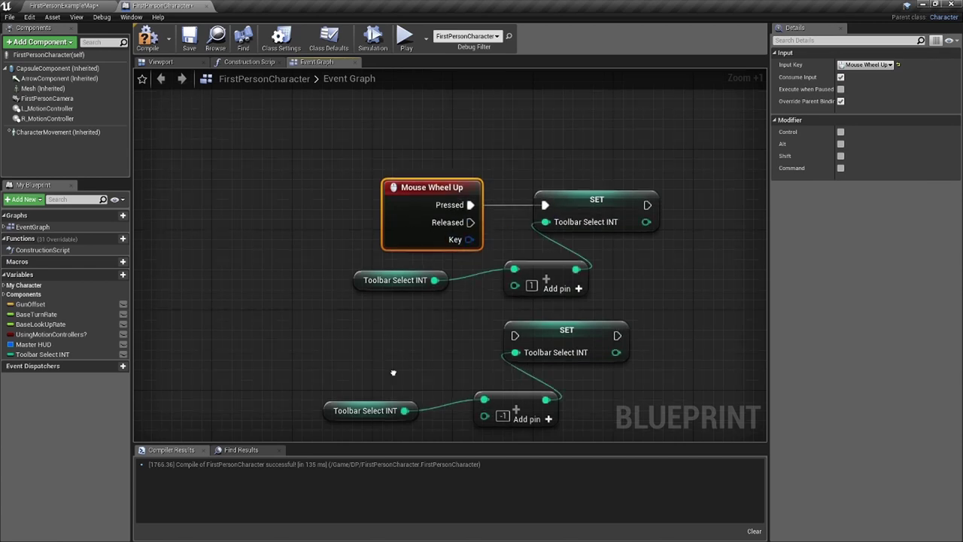
Add a Mouse Wheel Down event beside the -1 branch and connect its Pressed output to that branch's SET node.
{"action": "right_click", "coordinate": [394, 376]}
{"action": "type", "text": "mouse"}
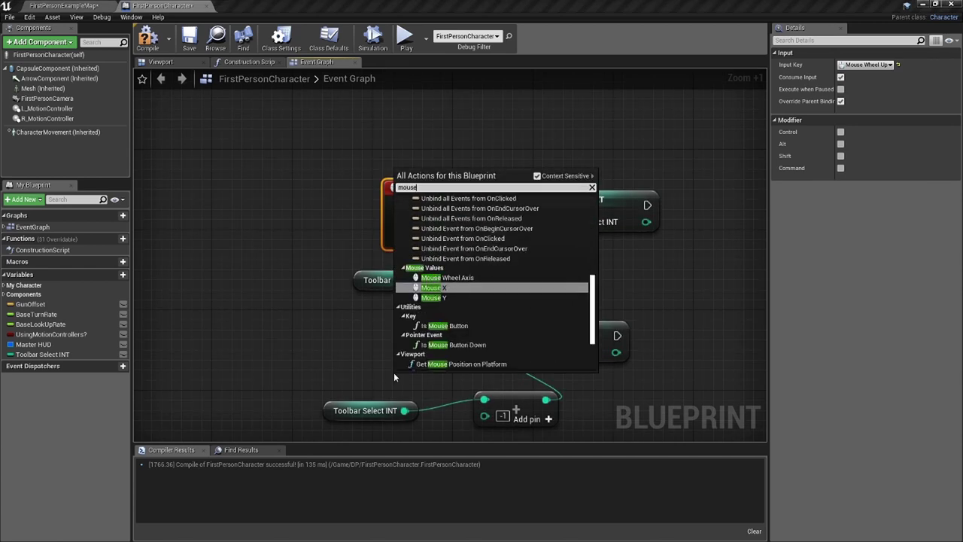
{"action": "type", "text": "w"}
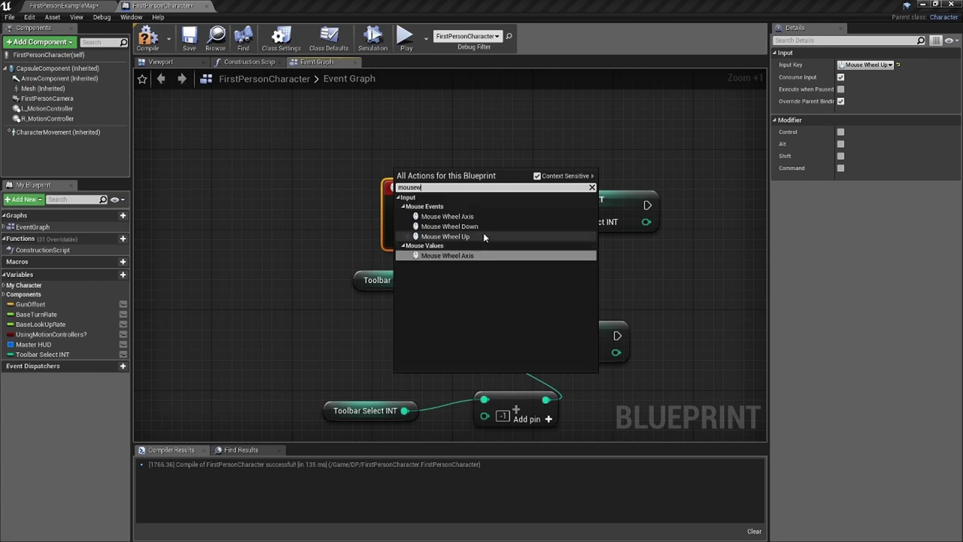
{"action": "left_click", "coordinate": [486, 227]}
{"action": "left_click_drag", "start_coordinate": [446, 368], "coordinate": [395, 328]}
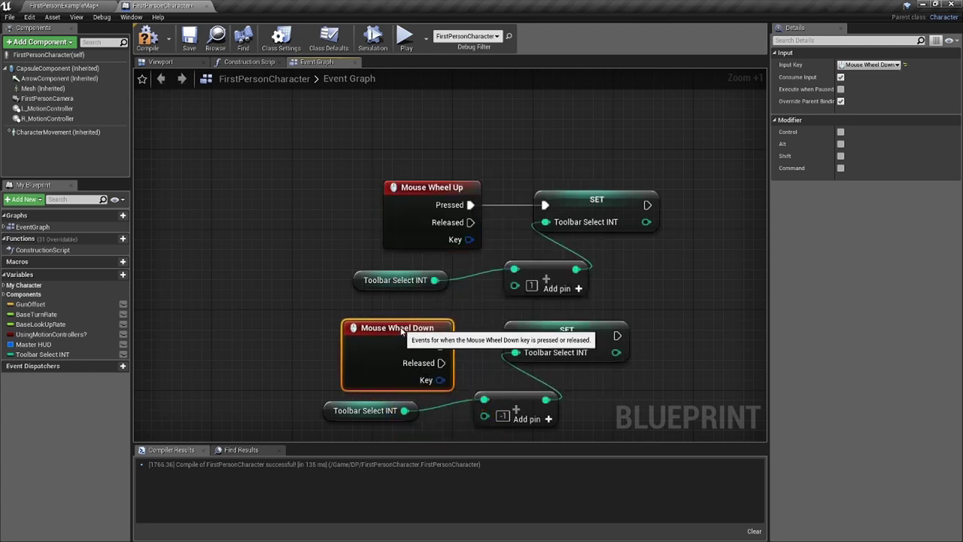
{"action": "right_click_drag", "start_coordinate": [441, 345], "coordinate": [434, 316]}
{"action": "left_click_drag", "start_coordinate": [434, 316], "coordinate": [509, 306]}
{"action": "left_click", "coordinate": [361, 299]}
Move the Mouse Wheel Down branch's getter and addition nodes further below its event and SET nodes.
{"action": "right_click_drag", "start_coordinate": [567, 384], "coordinate": [524, 384]}
{"action": "left_click", "coordinate": [525, 384]}
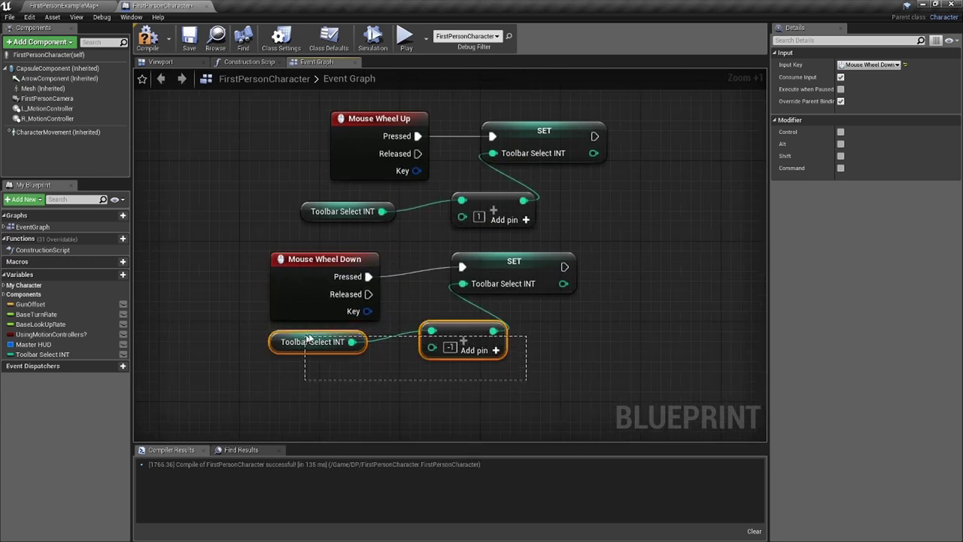
{"action": "left_click_drag", "start_coordinate": [305, 340], "coordinate": [304, 338]}
{"action": "left_click_drag", "start_coordinate": [432, 331], "coordinate": [453, 392]}
{"action": "left_click_drag", "start_coordinate": [380, 324], "coordinate": [535, 294]}
Move the Mouse Wheel Up branch higher, and lower its getter and addition nodes to make room beneath the SET node.
{"action": "right_click_drag", "start_coordinate": [547, 255], "coordinate": [540, 298]}
{"action": "left_click_drag", "start_coordinate": [585, 254], "coordinate": [333, 147]}
{"action": "left_click_drag", "start_coordinate": [340, 175], "coordinate": [321, 155]}
{"action": "left_click", "coordinate": [321, 155]}
{"action": "left_click", "coordinate": [575, 262]}
{"action": "left_click_drag", "start_coordinate": [551, 262], "coordinate": [352, 230]}
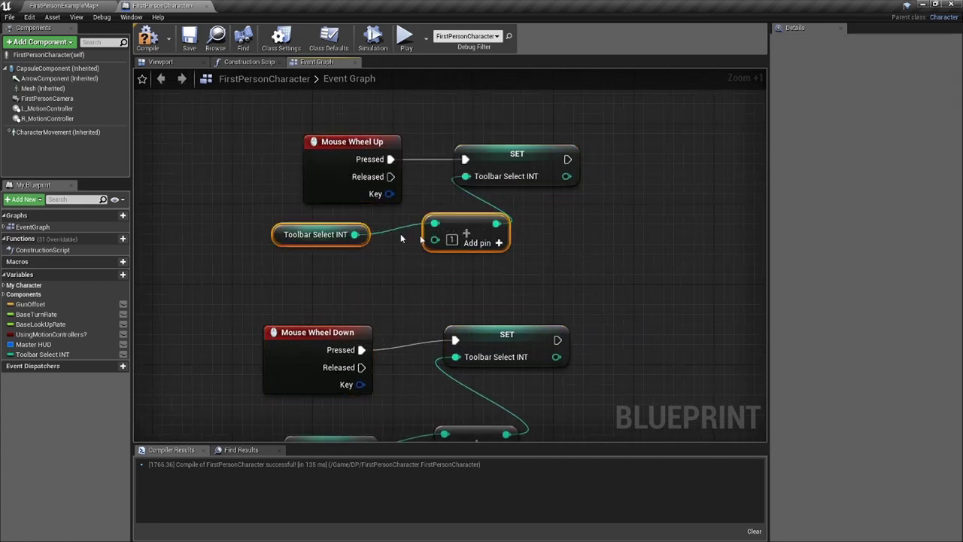
{"action": "left_click_drag", "start_coordinate": [471, 225], "coordinate": [420, 256]}
{"action": "right_click_drag", "start_coordinate": [454, 228], "coordinate": [444, 246]}
Insert a Clamp (integer) node with Min 0 and Max 7 between the +1 addition and its SET node.
{"action": "scroll", "coordinate": [445, 246], "scroll_direction": "up", "scroll_amount": 4}
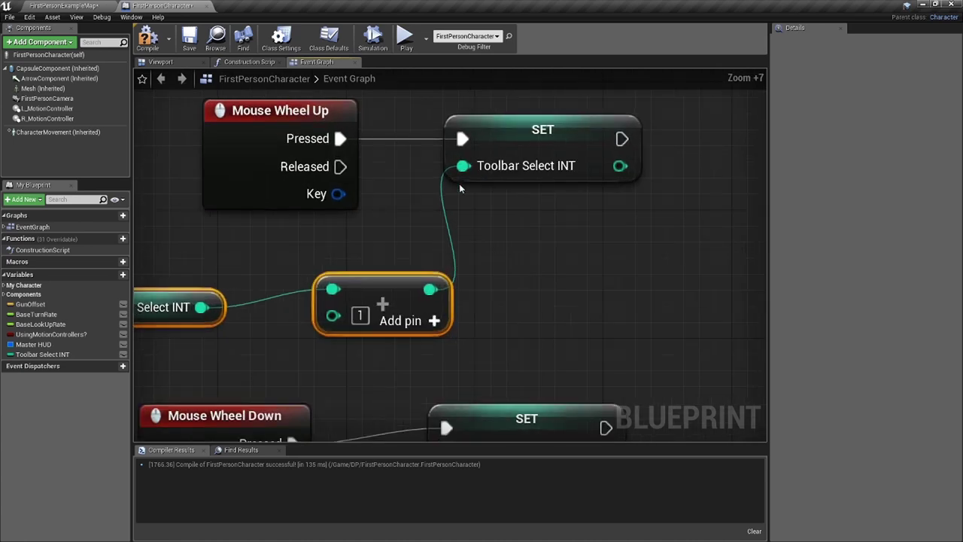
{"action": "left_click_drag", "start_coordinate": [462, 175], "coordinate": [488, 225], "text": "ctrl"}
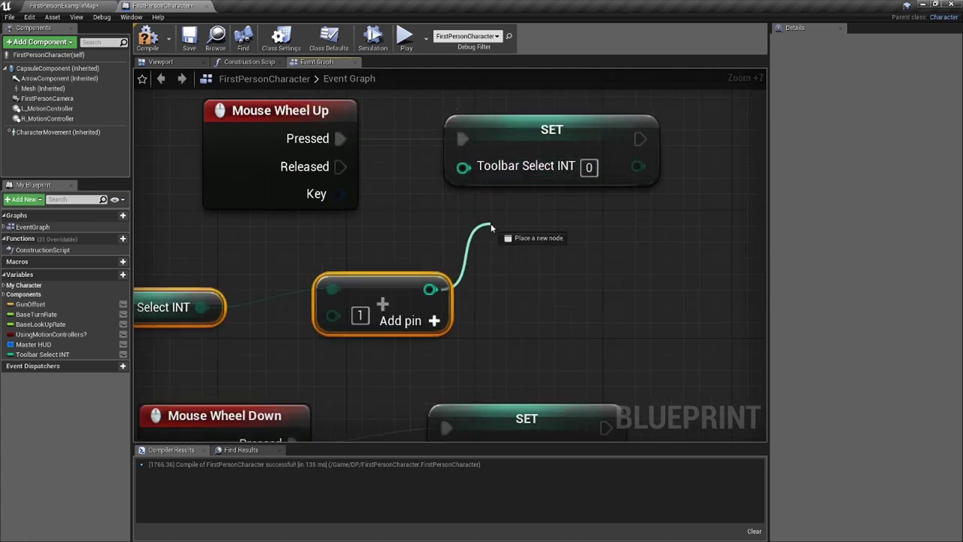
{"action": "left_click_drag", "start_coordinate": [553, 261], "coordinate": [554, 264], "text": "ctrl"}
{"action": "type", "text": "clamp"}
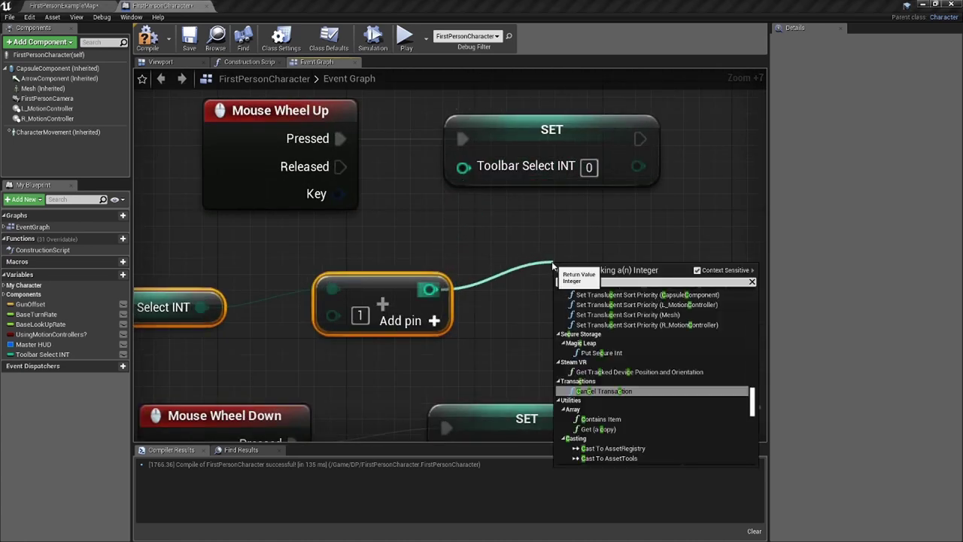
{"action": "key", "text": "Return"}
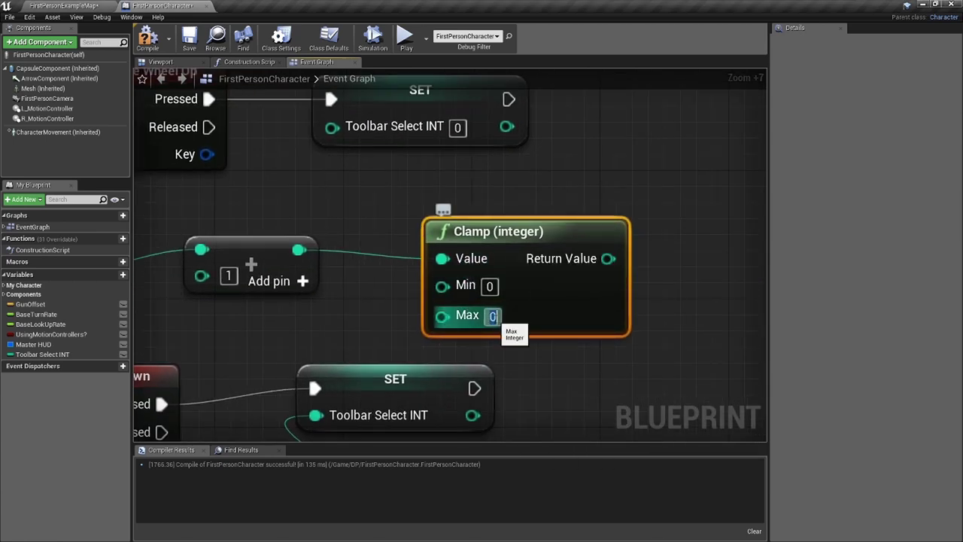
{"action": "type", "text": "7"}
{"action": "key", "text": "Return"}
{"action": "scroll", "coordinate": [607, 259], "scroll_direction": "down", "scroll_amount": 1}
{"action": "left_click_drag", "start_coordinate": [607, 260], "coordinate": [348, 136]}
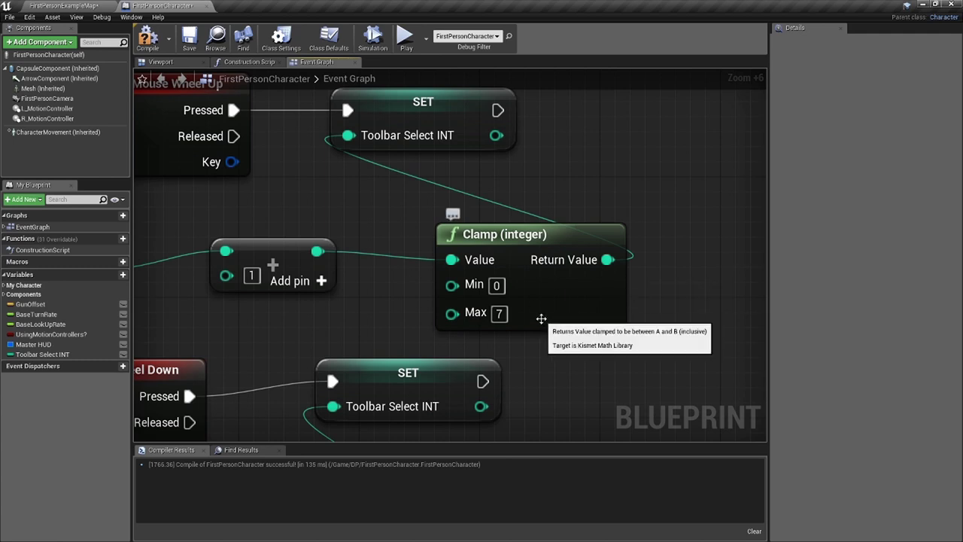
Duplicate the Clamp (integer) node into the Mouse Wheel Down branch and wire it between the -1 addition and its SET node.
{"action": "scroll", "coordinate": [533, 236], "scroll_direction": "down", "scroll_amount": 3}
{"action": "left_click", "coordinate": [533, 236]}
{"action": "key", "text": "ctrl+c"}
{"action": "right_click_drag", "start_coordinate": [496, 432], "coordinate": [470, 310]}
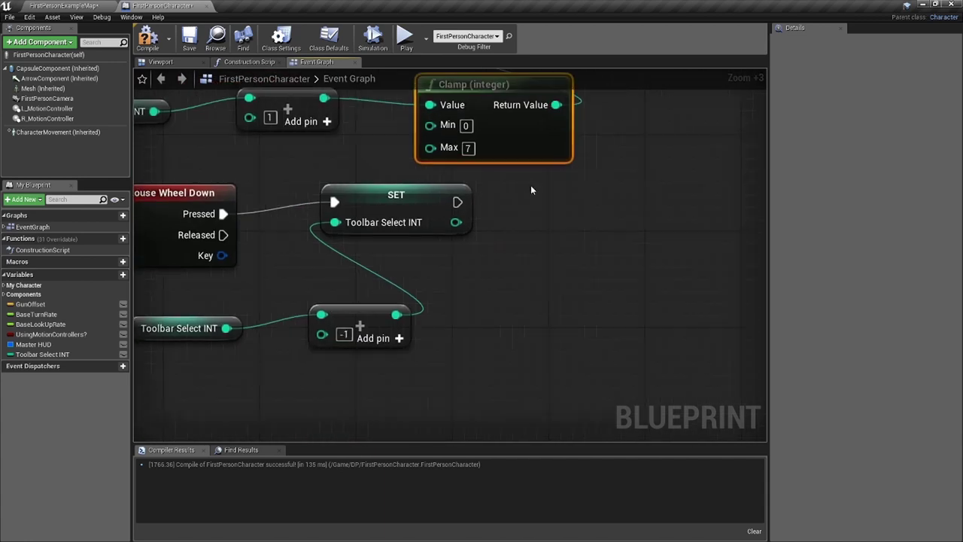
{"action": "key", "text": "ctrl+v"}
{"action": "scroll", "coordinate": [447, 325], "scroll_direction": "up", "scroll_amount": 4}
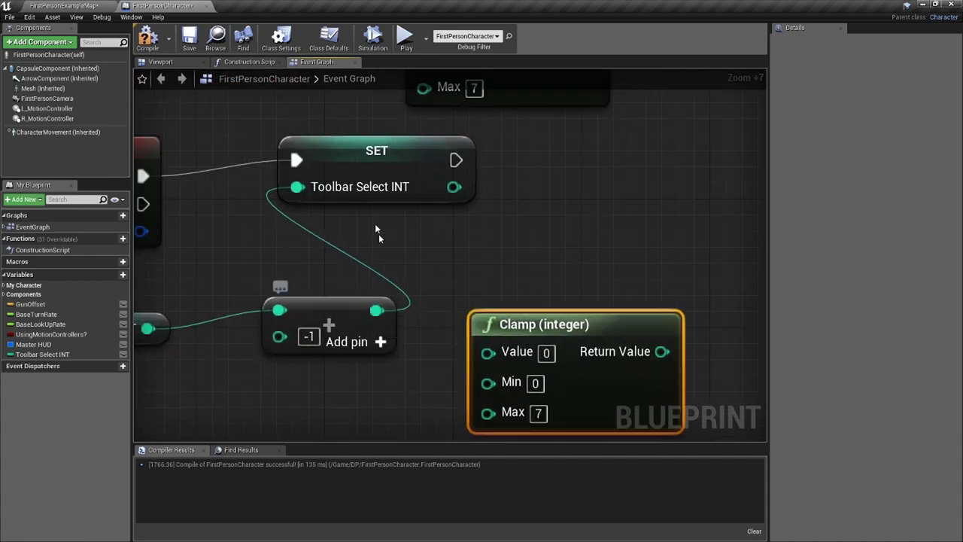
{"action": "left_click_drag", "start_coordinate": [297, 188], "coordinate": [488, 352], "text": "ctrl"}
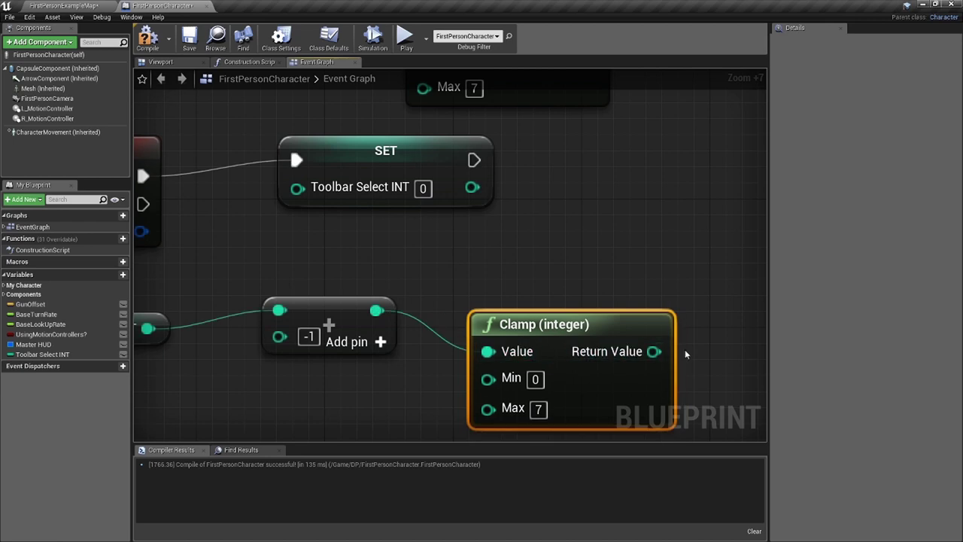
{"action": "left_click_drag", "start_coordinate": [653, 351], "coordinate": [351, 194]}
{"action": "scroll", "coordinate": [351, 199], "scroll_direction": "down", "scroll_amount": 6}
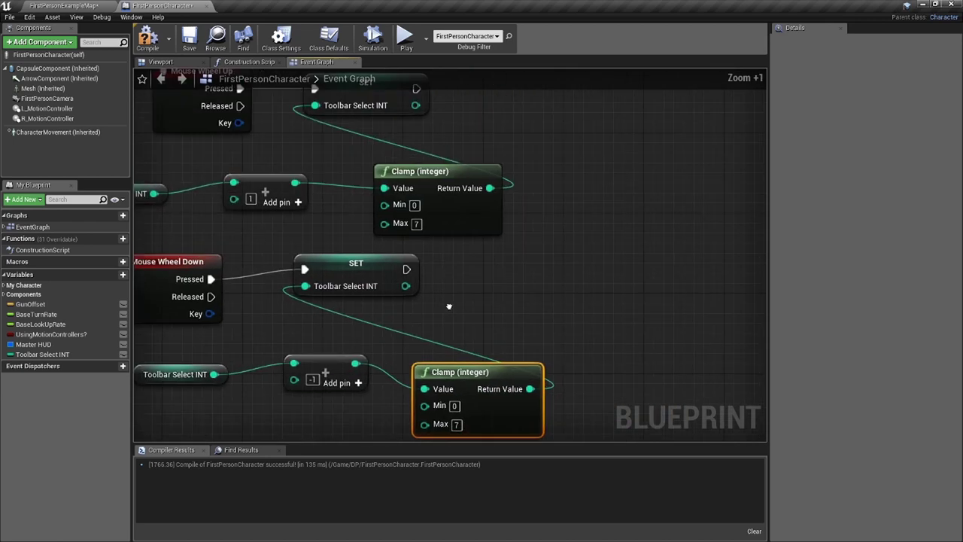
Add a Print String node and connect the execution outputs of both SET nodes to it.
{"action": "right_click", "coordinate": [593, 185]}
{"action": "type", "text": "print string"}
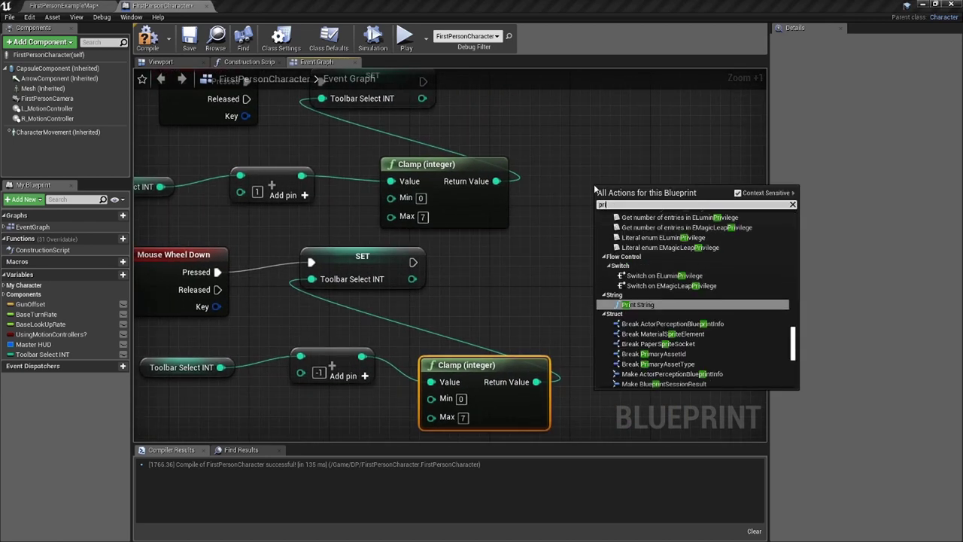
{"action": "key", "text": "Return"}
{"action": "scroll", "coordinate": [584, 188], "scroll_direction": "down", "scroll_amount": 3}
{"action": "scroll", "coordinate": [487, 228], "scroll_direction": "up", "scroll_amount": 4}
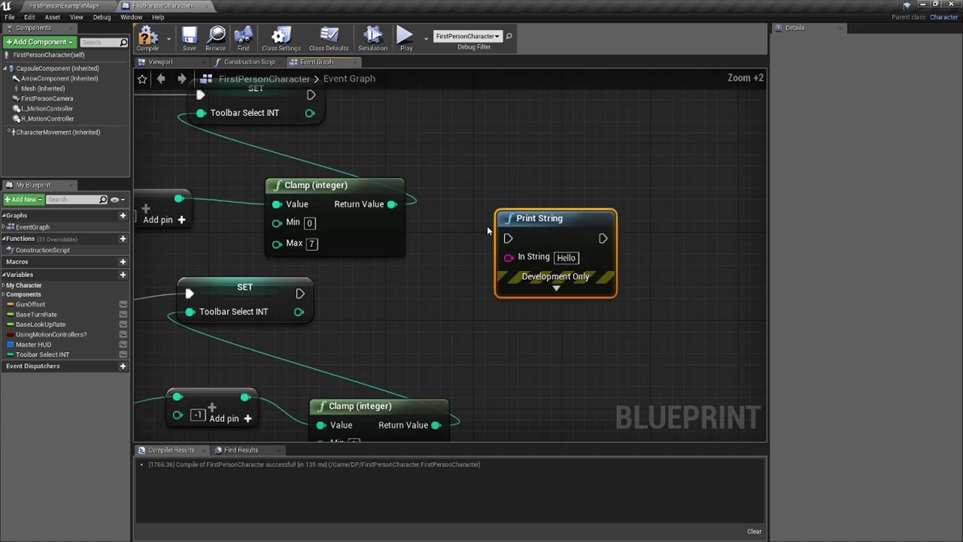
{"action": "left_click", "coordinate": [301, 295]}
{"action": "scroll", "coordinate": [331, 301], "scroll_direction": "down", "scroll_amount": 2}
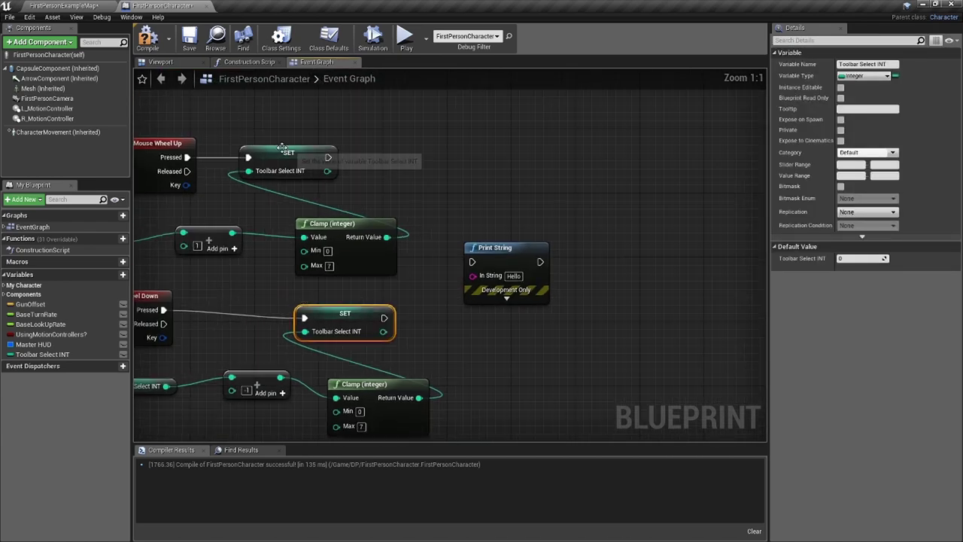
{"action": "left_click", "coordinate": [303, 162]}
{"action": "scroll", "coordinate": [380, 164], "scroll_direction": "up", "scroll_amount": 2}
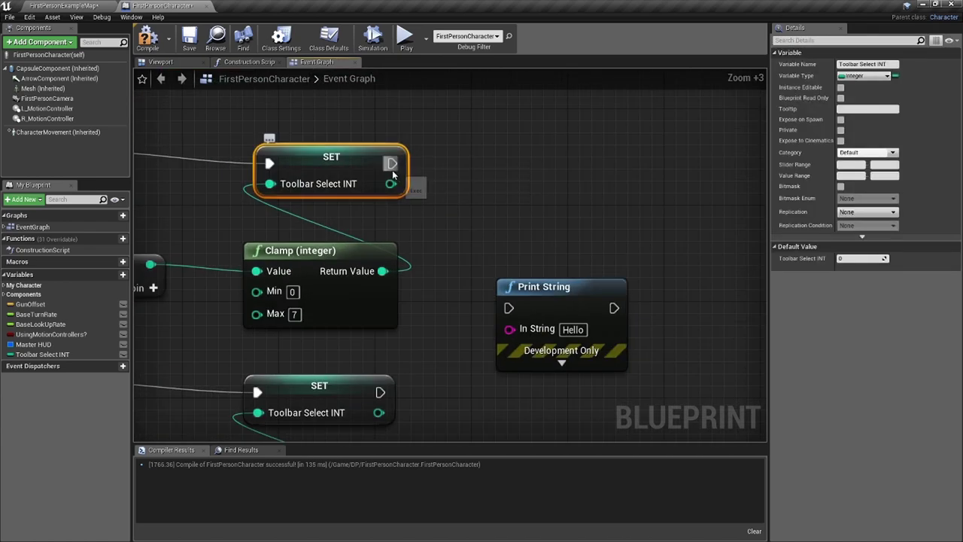
{"action": "scroll", "coordinate": [421, 184], "scroll_direction": "up", "scroll_amount": 1}
{"action": "left_click_drag", "start_coordinate": [341, 134], "coordinate": [330, 362]}
Place a Toolbar Select INT getter below Print String and connect it to the In String input.
{"action": "left_click_drag", "start_coordinate": [67, 363], "coordinate": [473, 380]}
{"action": "left_click", "coordinate": [500, 386]}
{"action": "left_click_drag", "start_coordinate": [578, 392], "coordinate": [460, 298]}
Compile the character blueprint and play the level full-screen, scrolling the mouse wheel to test the printed slot number.
{"action": "scroll", "coordinate": [461, 298], "scroll_direction": "down", "scroll_amount": 5}
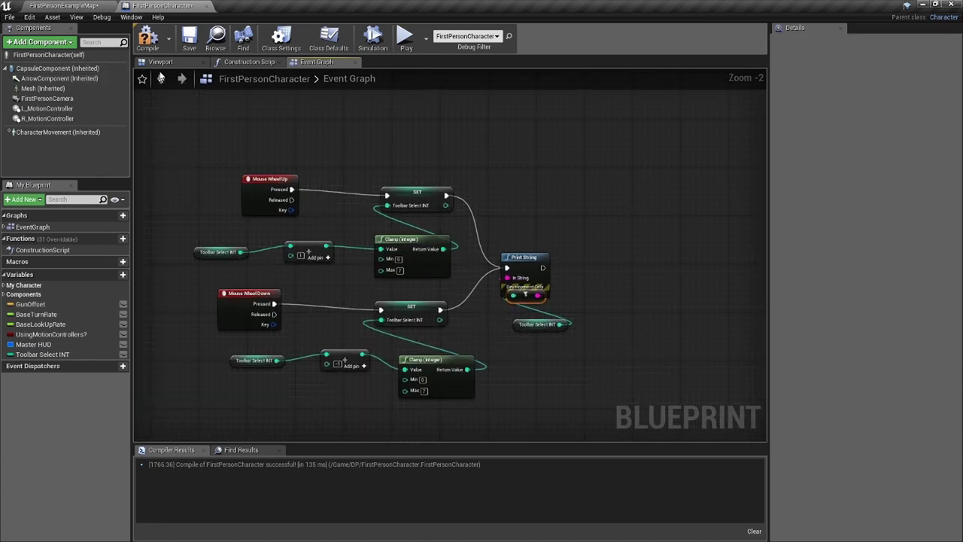
{"action": "left_click", "coordinate": [148, 45]}
{"action": "left_click", "coordinate": [74, 5]}
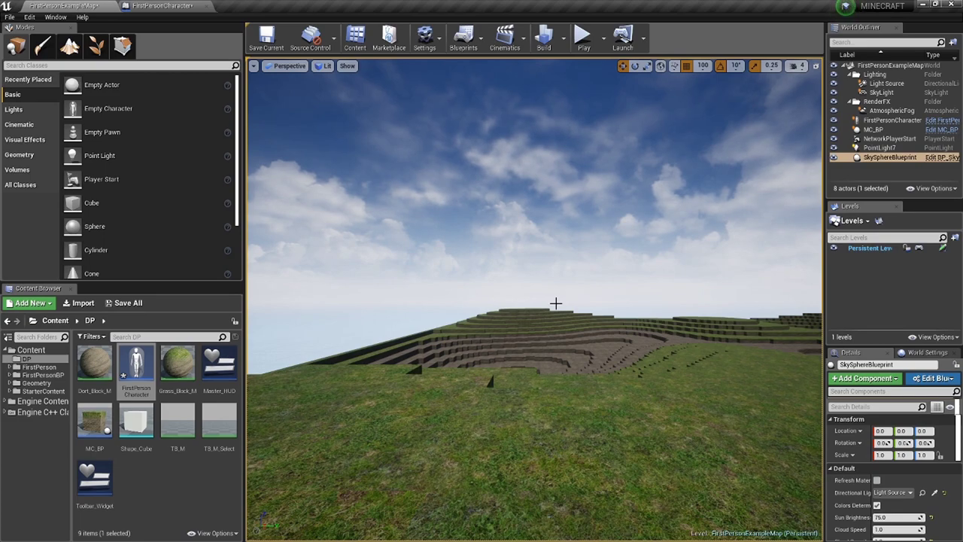
{"action": "key", "text": "F11"}
{"action": "key", "text": "alt+p"}
{"action": "key", "text": "w"}
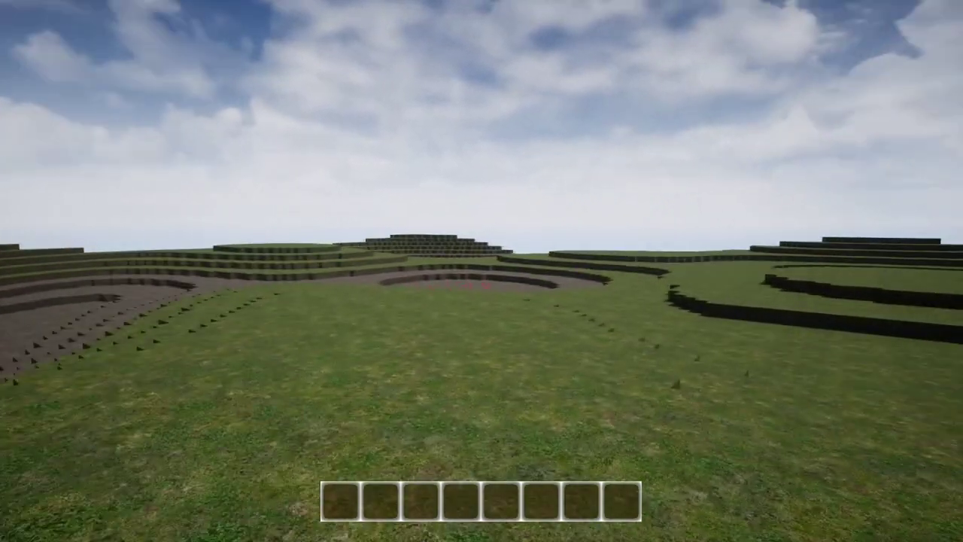
{"action": "scroll", "coordinate": [481, 271], "scroll_direction": "up", "scroll_amount": 6}
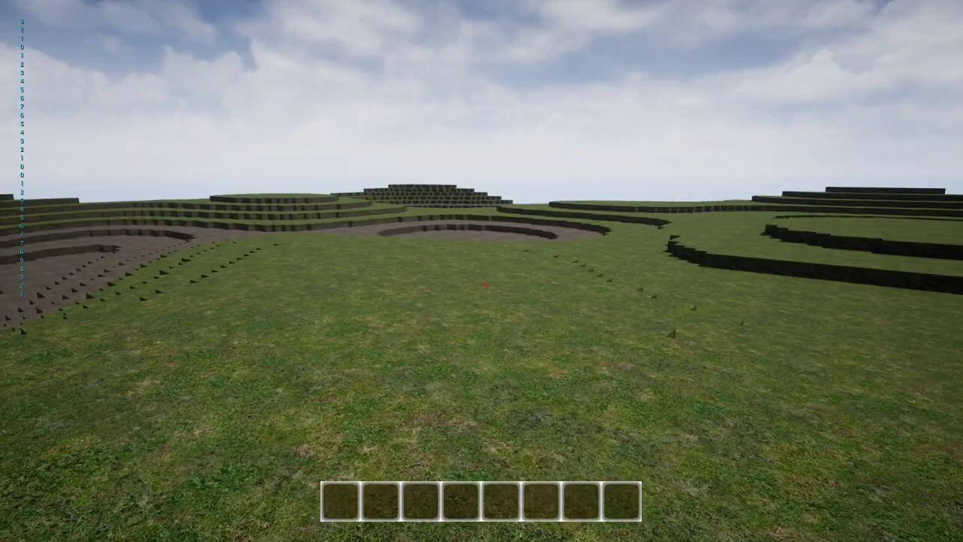
{"action": "key", "text": "Escape"}
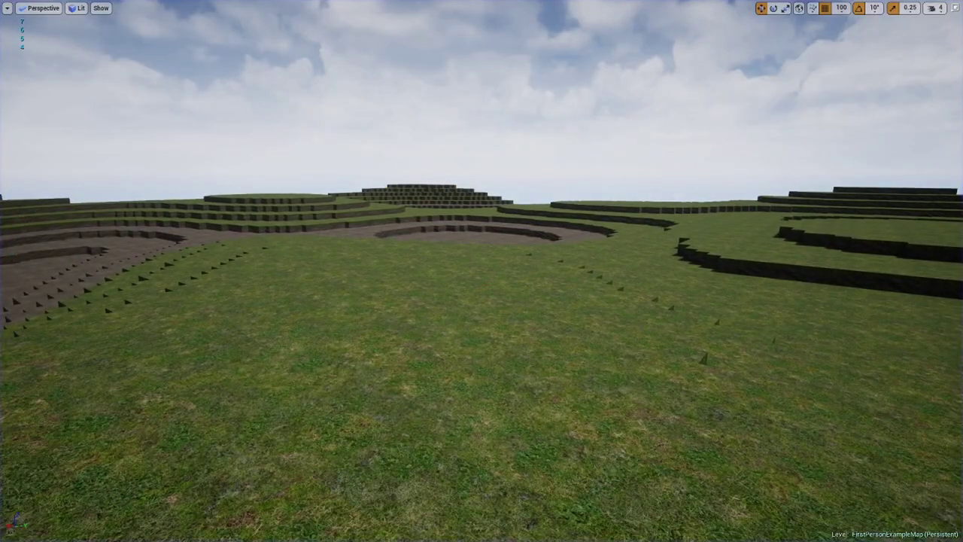
{"action": "key", "text": "F11"}
{"action": "left_click", "coordinate": [167, 6]}
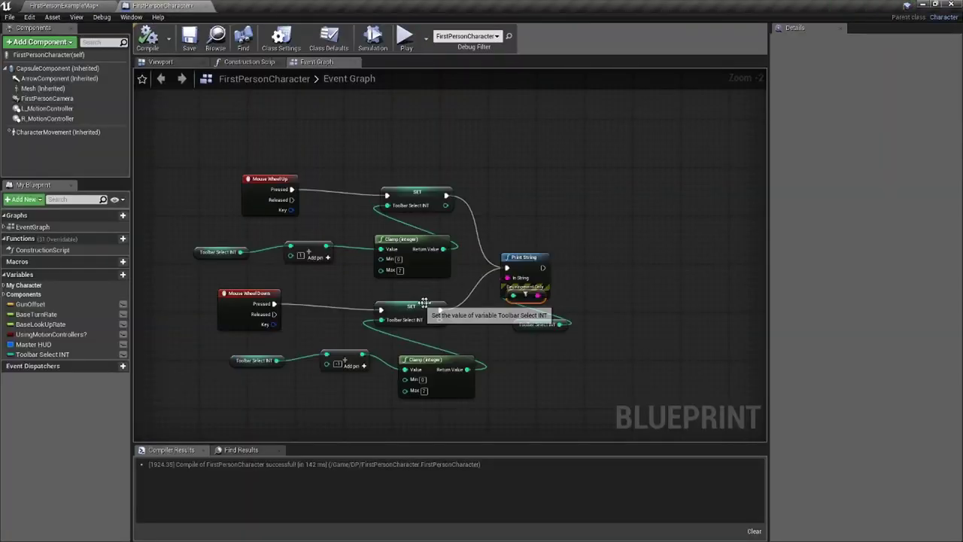
{"action": "scroll", "coordinate": [413, 303], "scroll_direction": "up", "scroll_amount": 7}
{"action": "scroll", "coordinate": [394, 261], "scroll_direction": "down", "scroll_amount": 6}
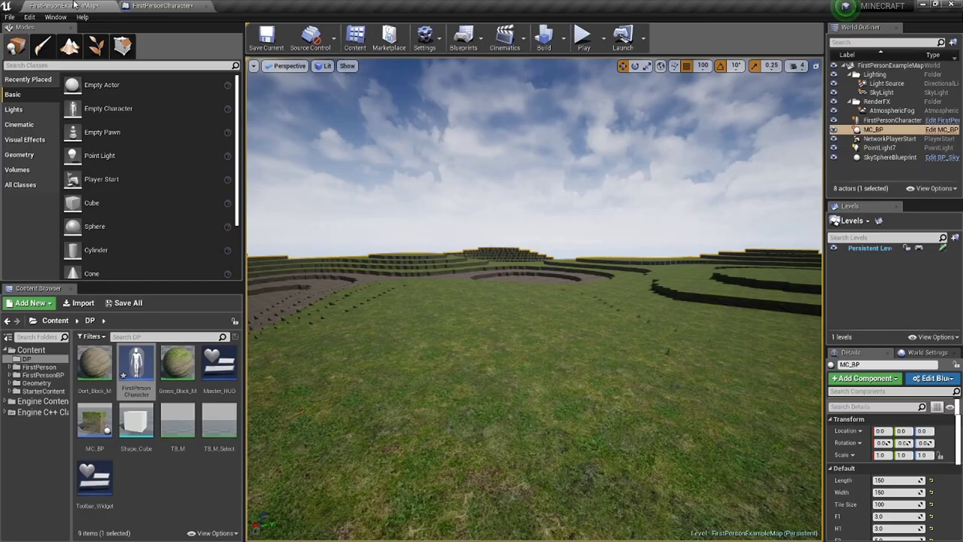
{"action": "left_click", "coordinate": [64, 5]}
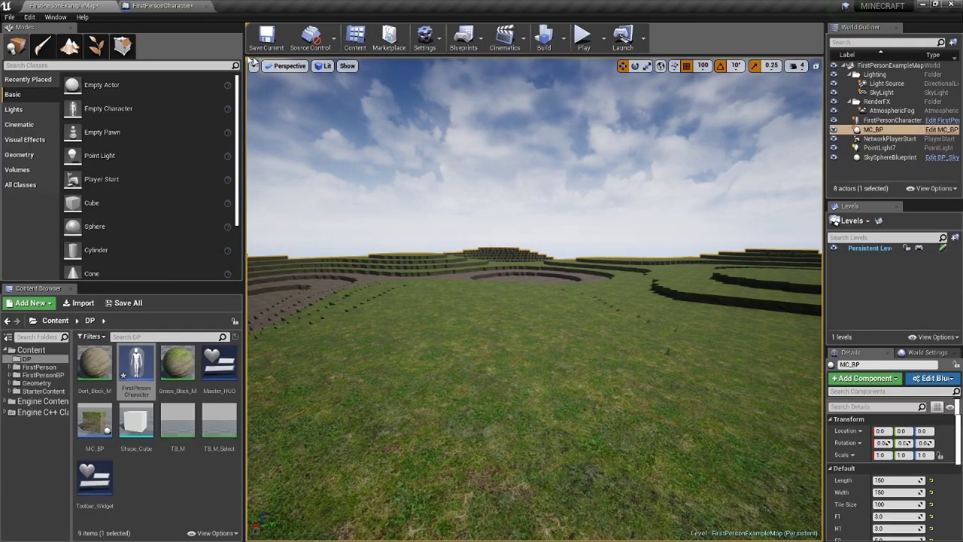
{"action": "left_click", "coordinate": [178, 6]}
Place a Master HUD getter in the event graph, get Toolbar Widget from it, and position Master HUD above it.
{"action": "right_click_drag", "start_coordinate": [548, 318], "coordinate": [514, 322]}
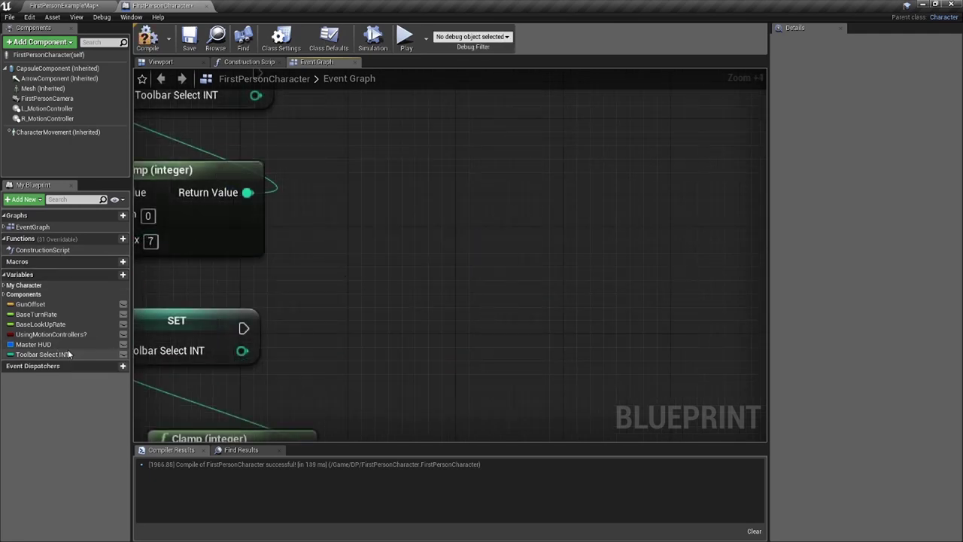
{"action": "left_click_drag", "start_coordinate": [34, 344], "coordinate": [365, 291]}
{"action": "left_click", "coordinate": [360, 301]}
{"action": "right_click_drag", "start_coordinate": [358, 269], "coordinate": [409, 267]}
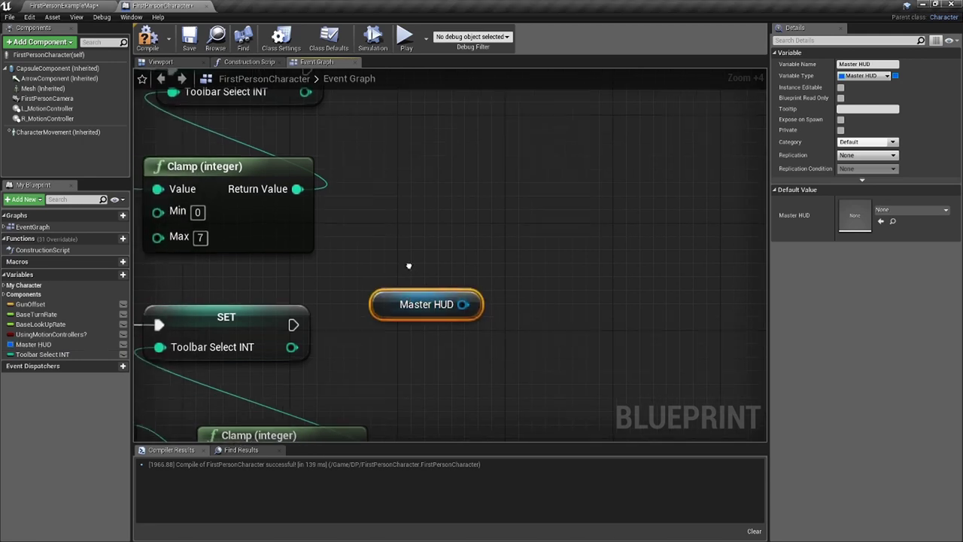
{"action": "left_click_drag", "start_coordinate": [386, 311], "coordinate": [373, 283]}
{"action": "left_click_drag", "start_coordinate": [449, 278], "coordinate": [435, 324]}
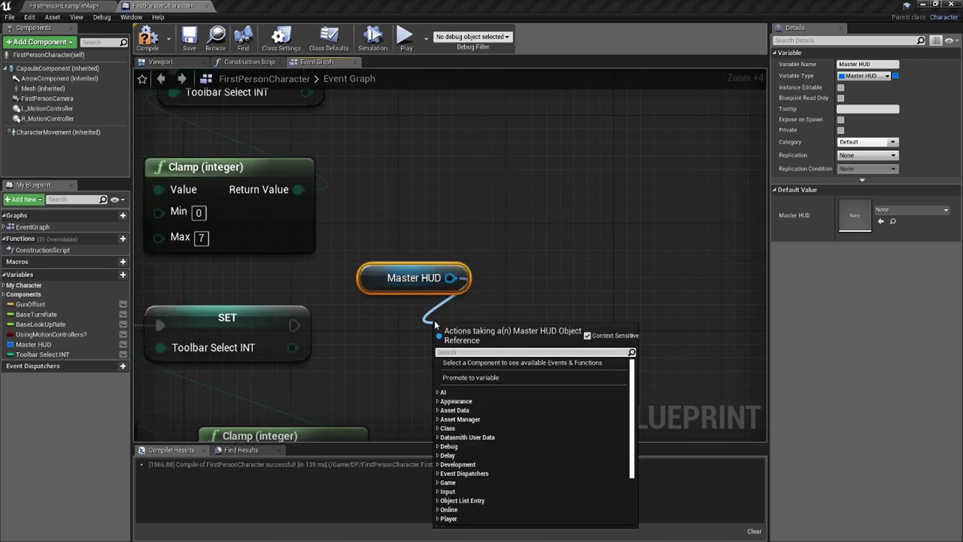
{"action": "type", "text": "toolbat"}
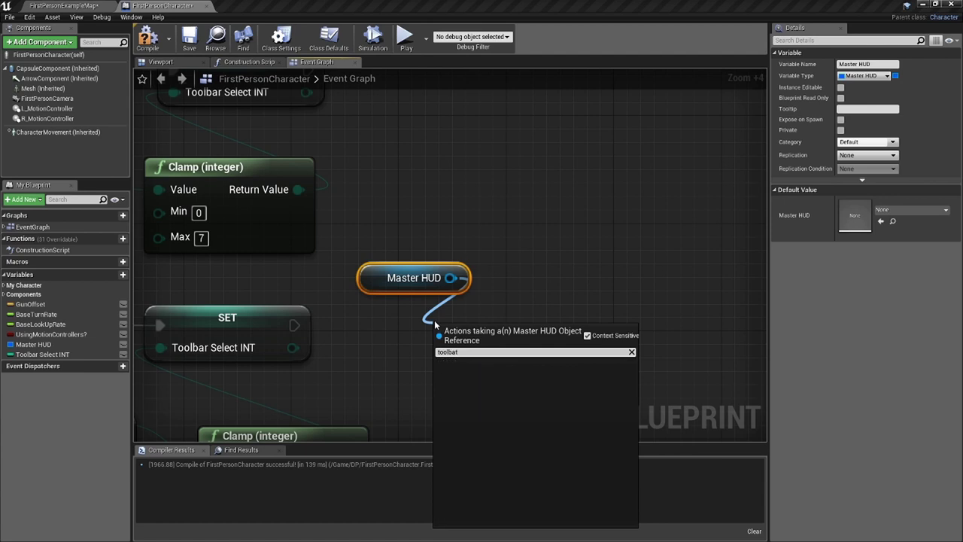
{"action": "key", "text": "BackSpace"}
{"action": "left_click", "coordinate": [535, 381]}
{"action": "right_click_drag", "start_coordinate": [581, 300], "coordinate": [525, 311]}
{"action": "left_click_drag", "start_coordinate": [335, 289], "coordinate": [421, 288]}
Open Toolbar_Widget, examine the slot images T1 to T4 in its hierarchy, and dock its editor beside the open assets.
{"action": "left_click", "coordinate": [43, 5]}
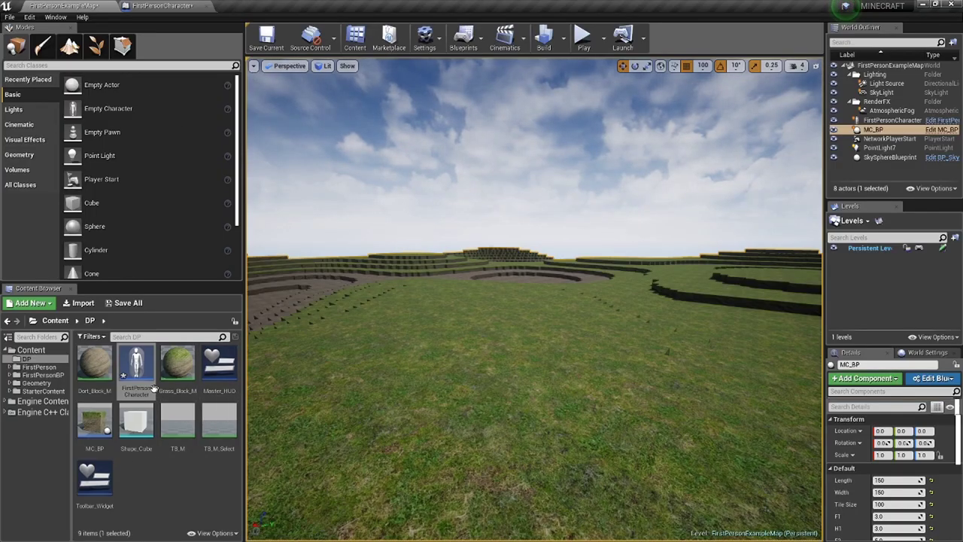
{"action": "left_click", "coordinate": [94, 478]}
{"action": "double_click", "coordinate": [94, 473]}
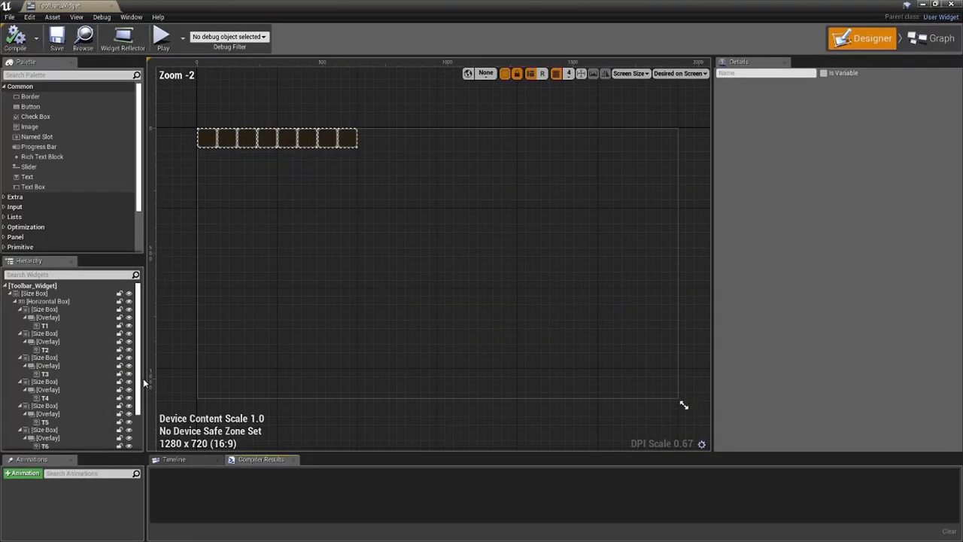
{"action": "left_click", "coordinate": [75, 325]}
{"action": "left_click", "coordinate": [81, 351]}
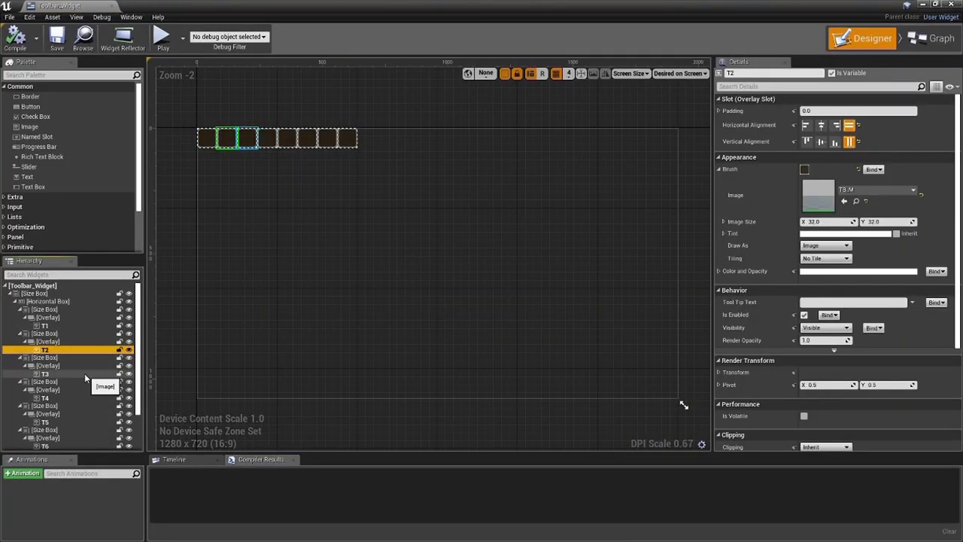
{"action": "left_click", "coordinate": [85, 373]}
{"action": "left_click", "coordinate": [91, 397]}
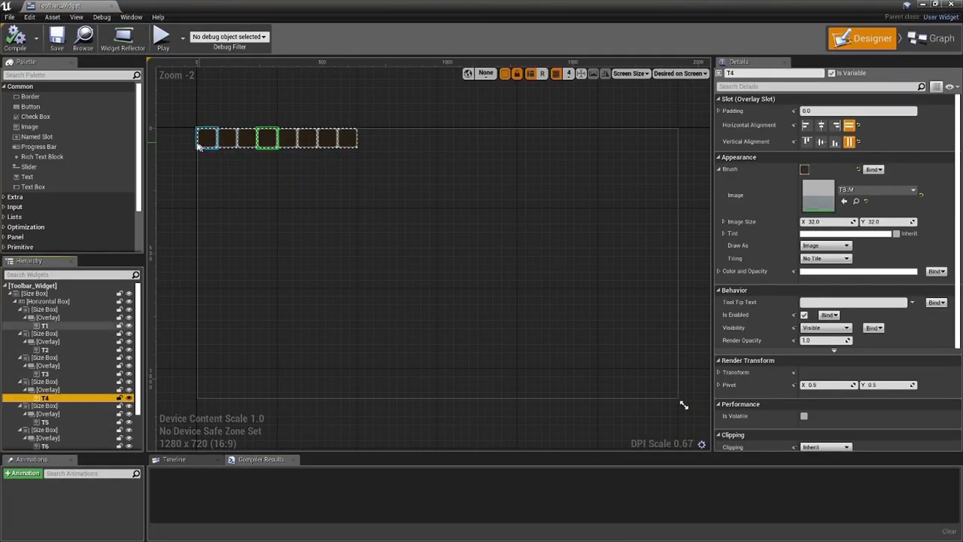
{"action": "left_click_drag", "start_coordinate": [55, 6], "coordinate": [313, 5]}
In the FirstPersonCharacter graph, add getters for T1 and T2 from Toolbar Widget and align T2 beneath T1.
{"action": "left_click", "coordinate": [167, 6]}
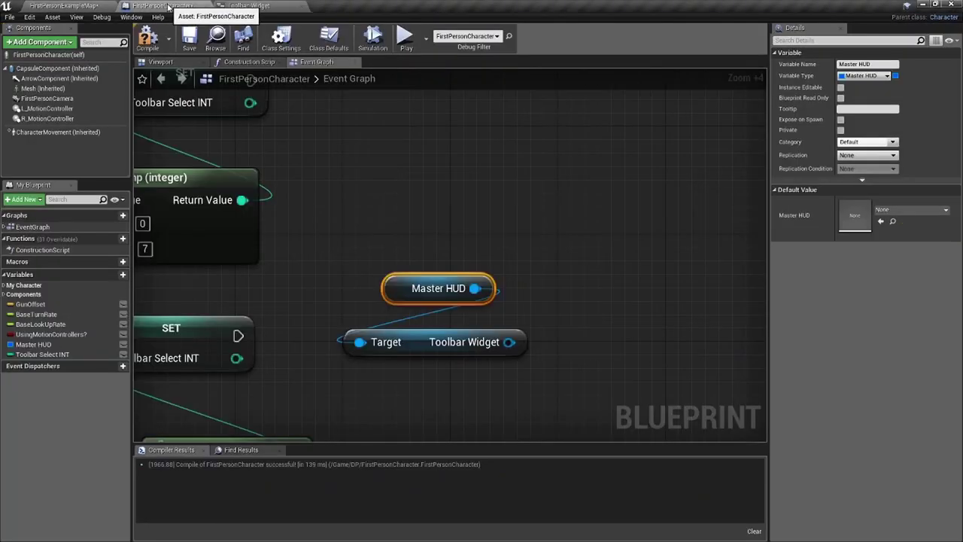
{"action": "left_click_drag", "start_coordinate": [509, 341], "coordinate": [582, 314]}
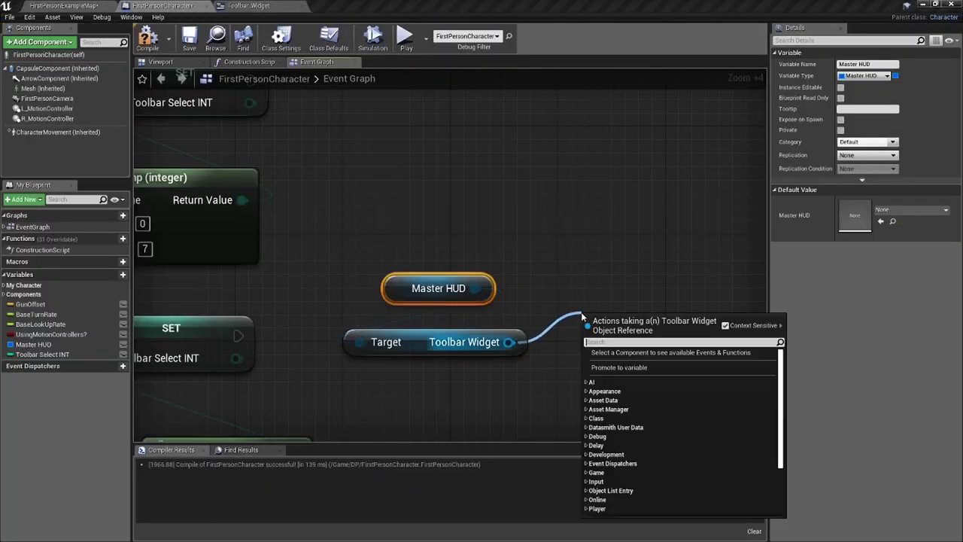
{"action": "type", "text": "t1"}
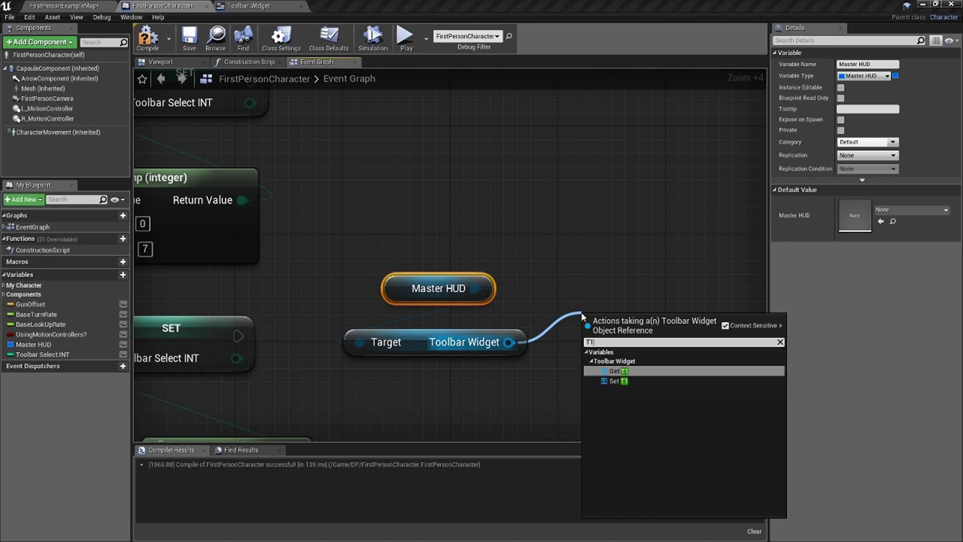
{"action": "key", "text": "Return"}
{"action": "right_click_drag", "start_coordinate": [577, 290], "coordinate": [406, 257]}
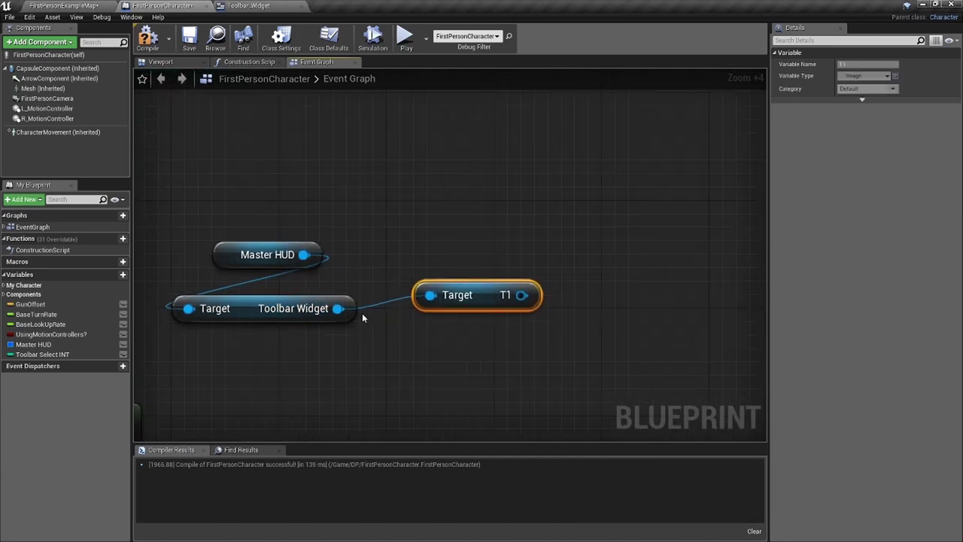
{"action": "left_click_drag", "start_coordinate": [337, 308], "coordinate": [430, 332]}
{"action": "type", "text": "T2"}
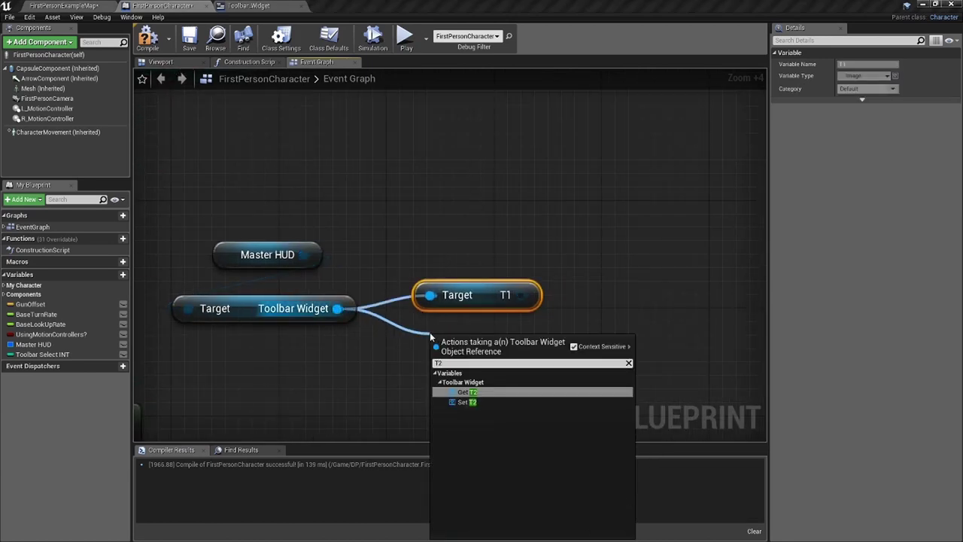
{"action": "key", "text": "Return"}
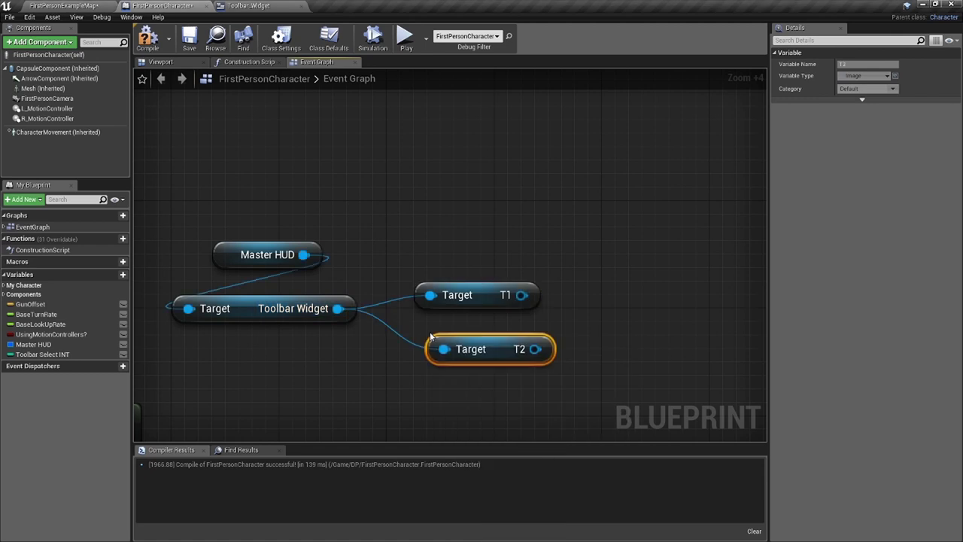
{"action": "left_click_drag", "start_coordinate": [494, 354], "coordinate": [462, 336]}
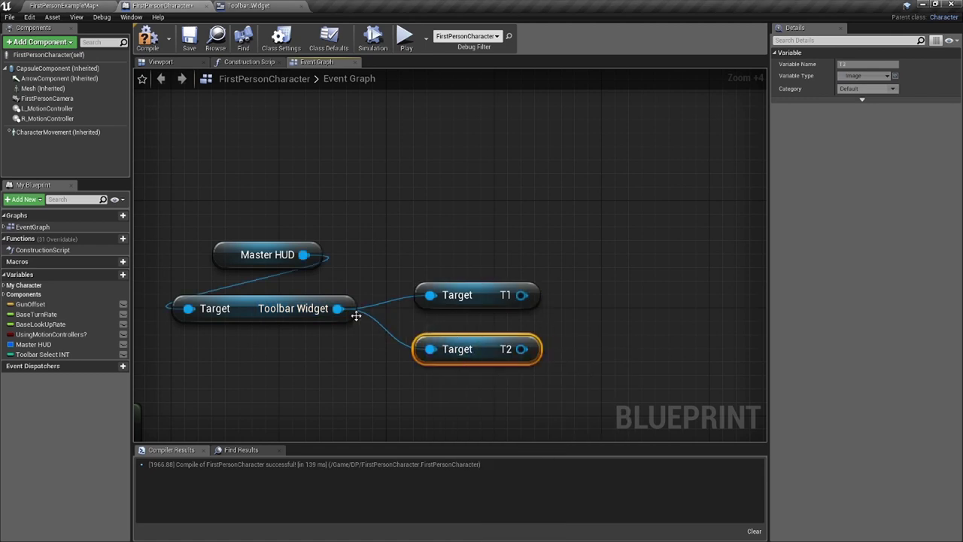
Move the Master HUD, Toolbar Widget and T1 to T8 getters together below the Mouse Wheel Down branch.
{"action": "left_click_drag", "start_coordinate": [535, 412], "coordinate": [295, 136]}
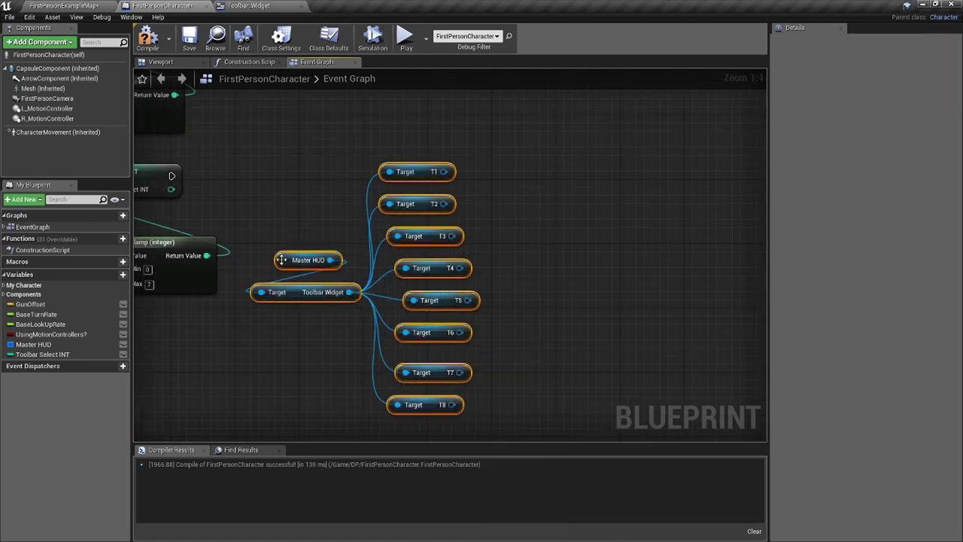
{"action": "scroll", "coordinate": [392, 281], "scroll_direction": "down", "scroll_amount": 4}
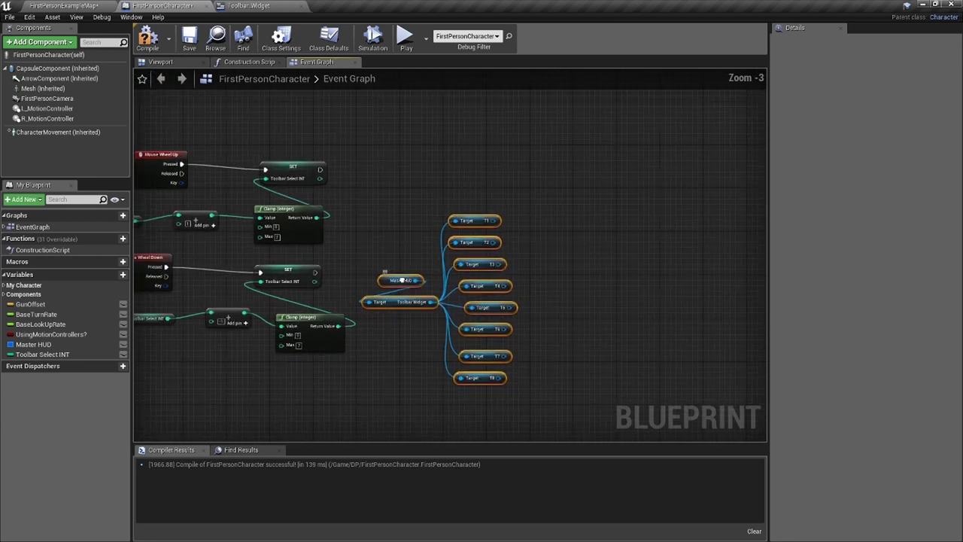
{"action": "scroll", "coordinate": [401, 280], "scroll_direction": "up", "scroll_amount": 2}
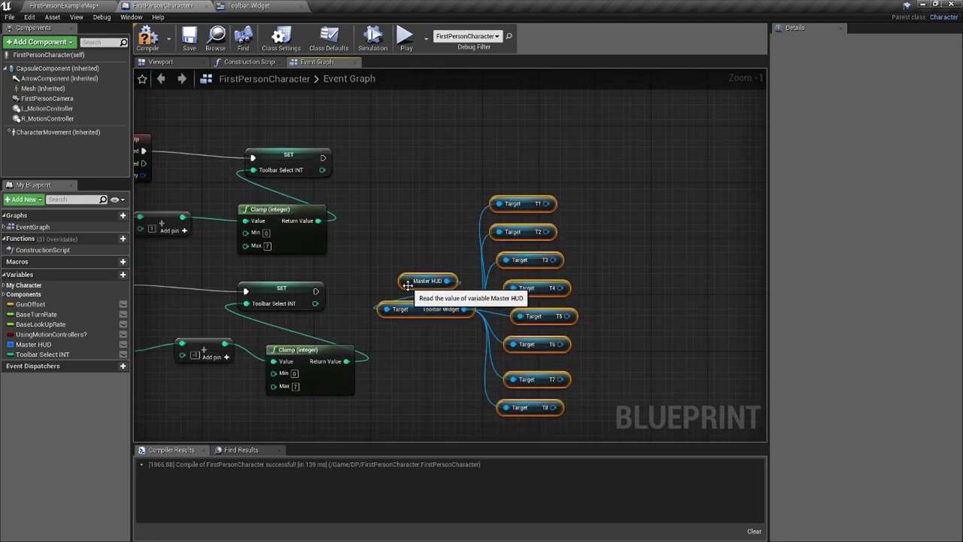
{"action": "scroll", "coordinate": [407, 285], "scroll_direction": "down", "scroll_amount": 2}
{"action": "left_click_drag", "start_coordinate": [407, 284], "coordinate": [184, 366]}
{"action": "right_click_drag", "start_coordinate": [247, 314], "coordinate": [383, 326]}
{"action": "right_click_drag", "start_coordinate": [465, 277], "coordinate": [439, 272]}
{"action": "right_click_drag", "start_coordinate": [488, 310], "coordinate": [490, 359]}
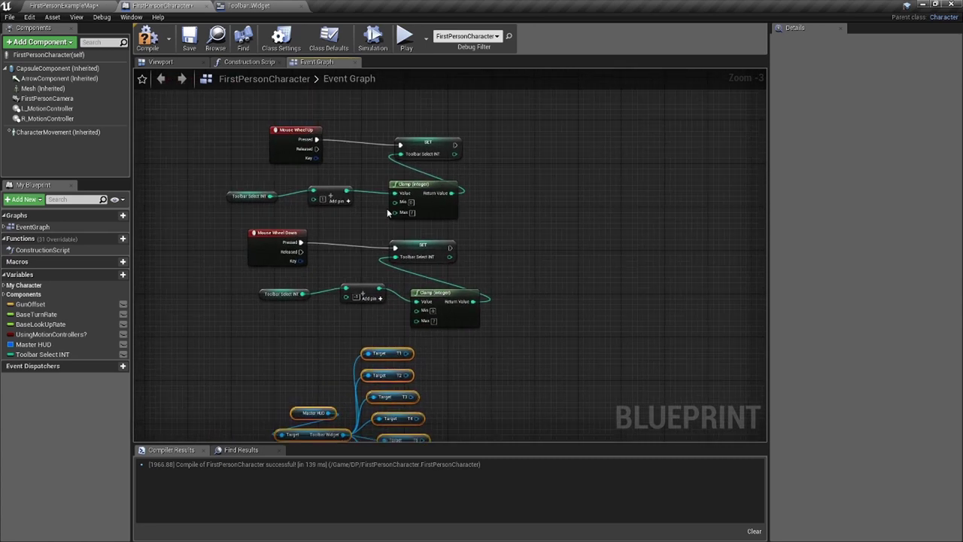
Add a Select node from the T1 getter's output, with T1 feeding Option 0.
{"action": "scroll", "coordinate": [389, 211], "scroll_direction": "up", "scroll_amount": 3}
{"action": "right_click_drag", "start_coordinate": [483, 312], "coordinate": [420, 273]}
{"action": "scroll", "coordinate": [419, 272], "scroll_direction": "down", "scroll_amount": 2}
{"action": "right_click_drag", "start_coordinate": [385, 218], "coordinate": [358, 268]}
{"action": "scroll", "coordinate": [359, 263], "scroll_direction": "up", "scroll_amount": 2}
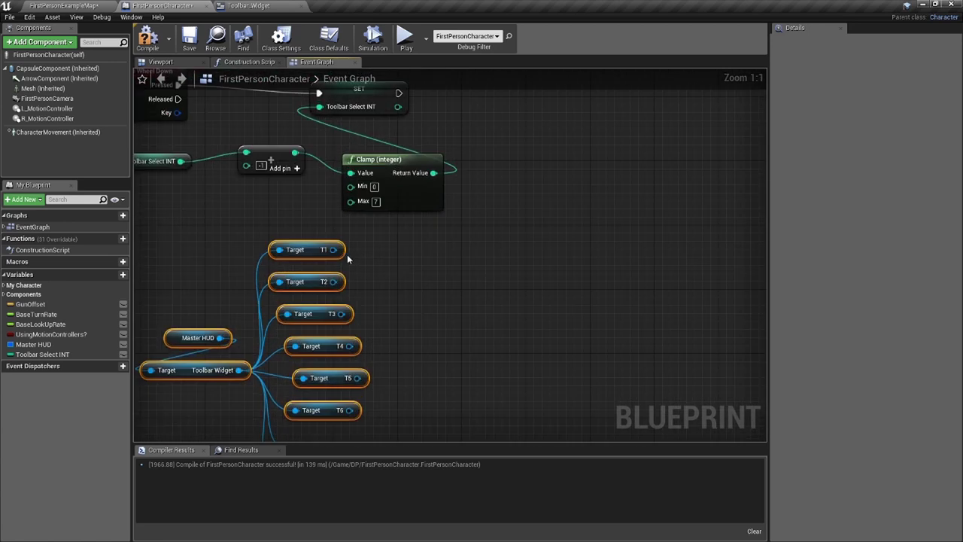
{"action": "left_click_drag", "start_coordinate": [332, 250], "coordinate": [408, 252]}
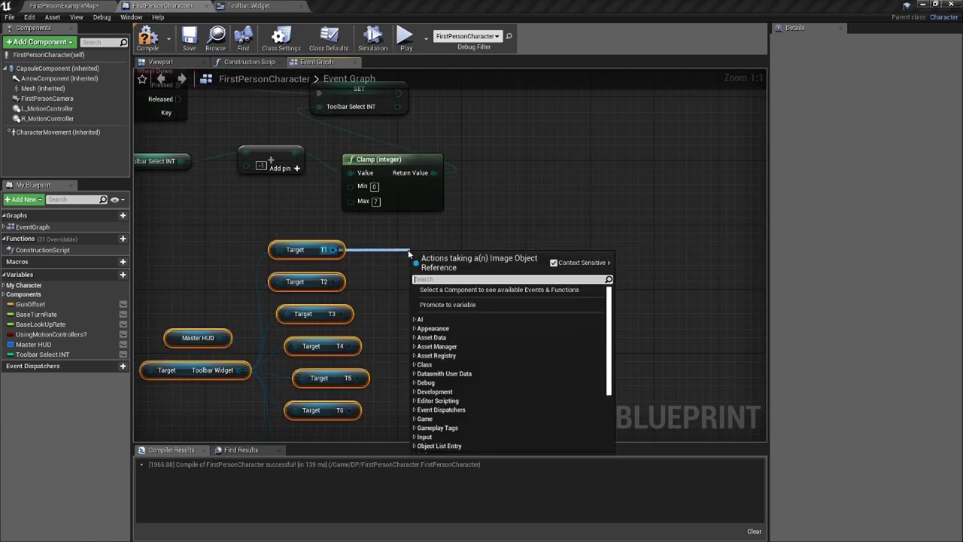
{"action": "type", "text": "select"}
{"action": "key", "text": "Return"}
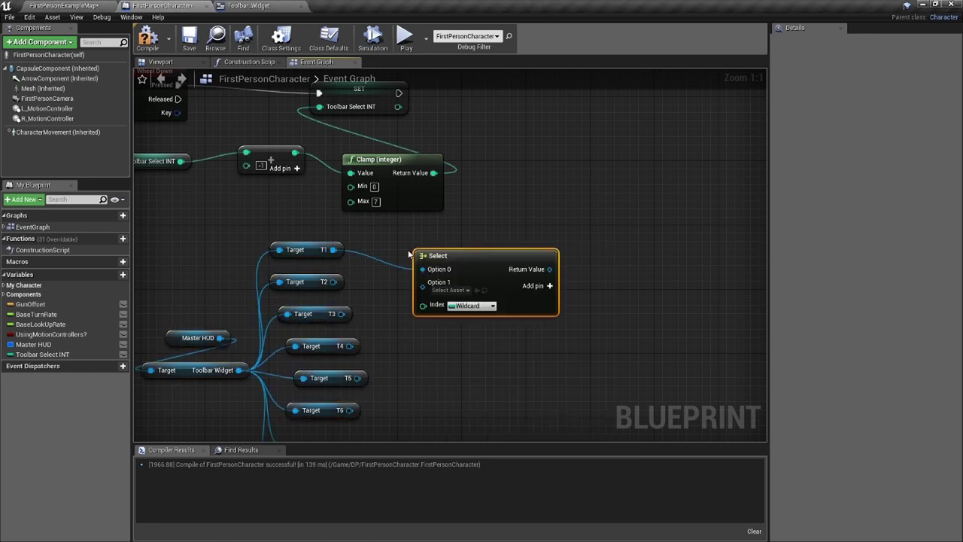
Move the Select node away from the slot getters and wire a Toolbar Select INT getter into its Index input.
{"action": "scroll", "coordinate": [408, 254], "scroll_direction": "up", "scroll_amount": 3}
{"action": "left_click_drag", "start_coordinate": [386, 258], "coordinate": [457, 258]}
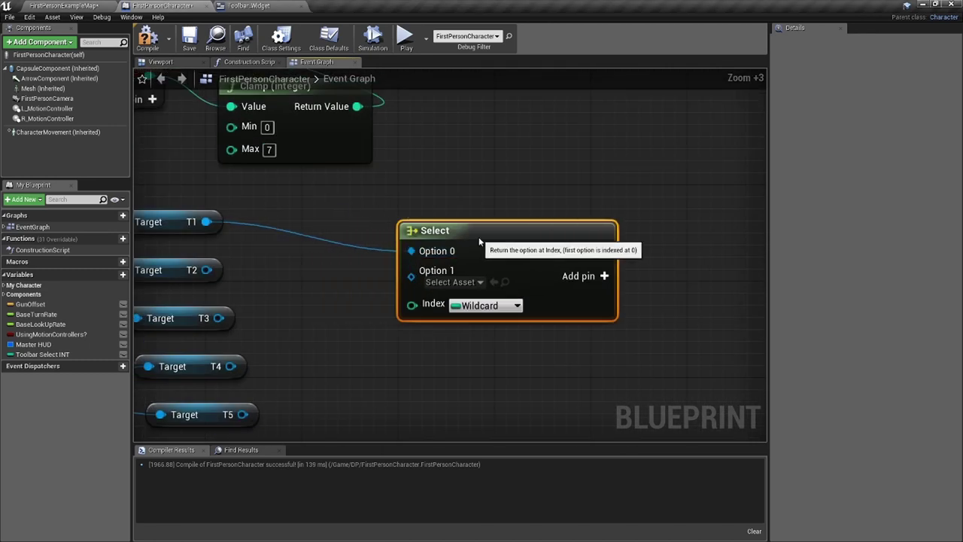
{"action": "left_click_drag", "start_coordinate": [43, 353], "coordinate": [423, 312]}
{"action": "left_click_drag", "start_coordinate": [348, 318], "coordinate": [541, 354]}
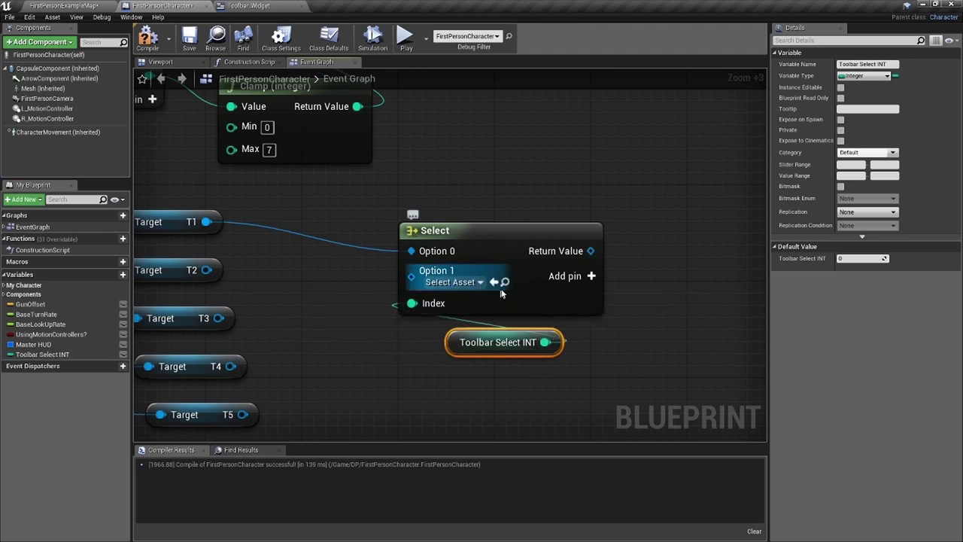
Add option pins to the Select node up to Option 7 and move the Toolbar Select INT getter below it.
{"action": "left_click", "coordinate": [592, 277]}
{"action": "left_click", "coordinate": [592, 277]}
{"action": "left_click", "coordinate": [592, 277]}
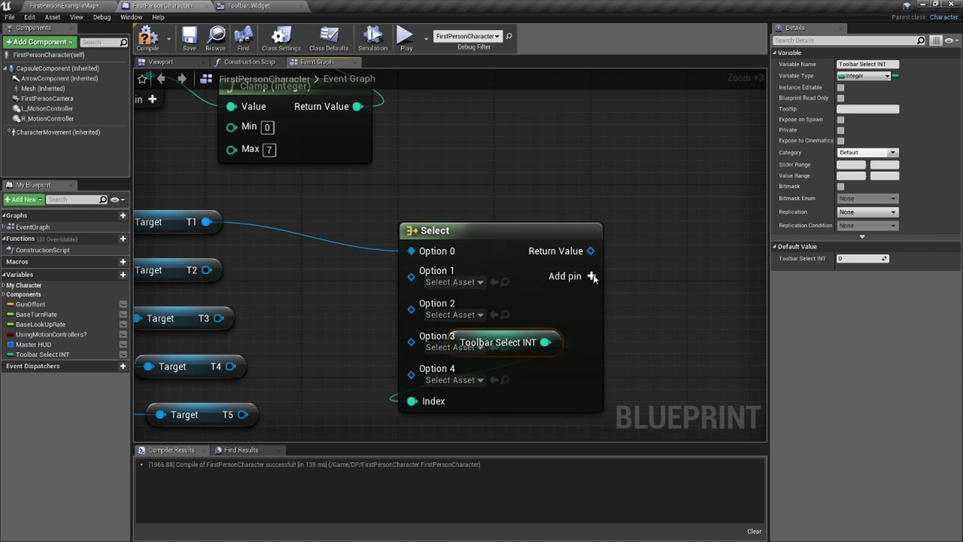
{"action": "left_click", "coordinate": [592, 276]}
{"action": "right_click_drag", "start_coordinate": [592, 277], "coordinate": [592, 204]}
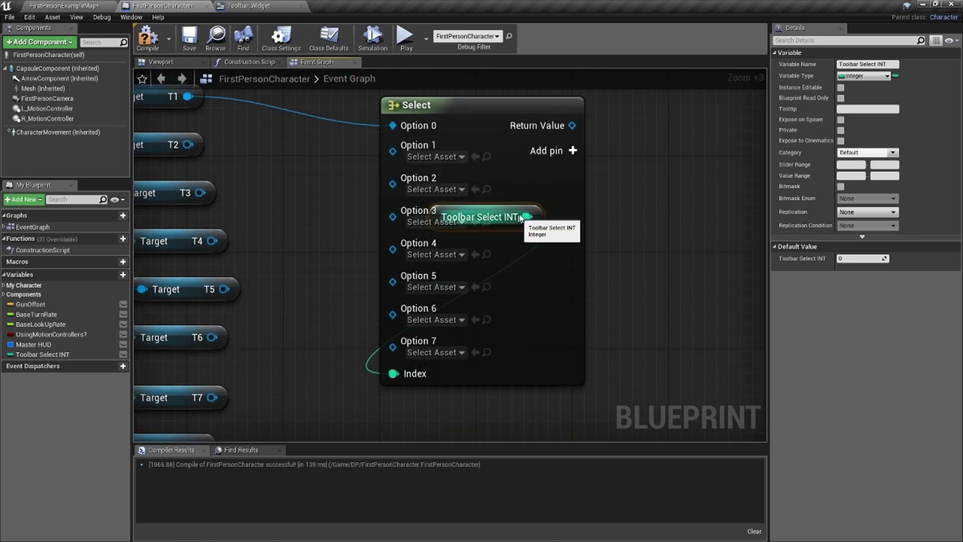
{"action": "left_click_drag", "start_coordinate": [544, 212], "coordinate": [569, 428]}
{"action": "scroll", "coordinate": [570, 428], "scroll_direction": "down", "scroll_amount": 1}
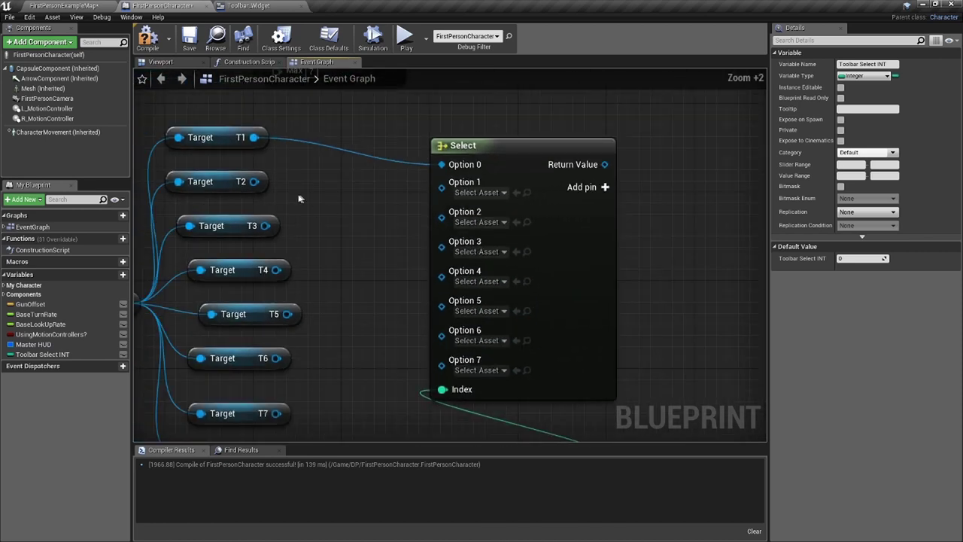
Wire the T2 through T8 getters into Option 1 through Option 7 of the Select node in order.
{"action": "left_click_drag", "start_coordinate": [253, 181], "coordinate": [265, 226]}
{"action": "left_click_drag", "start_coordinate": [276, 269], "coordinate": [519, 226]}
{"action": "left_click_drag", "start_coordinate": [442, 238], "coordinate": [276, 314]}
{"action": "left_click_drag", "start_coordinate": [276, 358], "coordinate": [276, 413]}
{"action": "right_click_drag", "start_coordinate": [391, 399], "coordinate": [407, 280]}
{"action": "left_click_drag", "start_coordinate": [281, 340], "coordinate": [460, 204]}
{"action": "right_click_drag", "start_coordinate": [561, 292], "coordinate": [504, 312]}
{"action": "right_click_drag", "start_coordinate": [432, 287], "coordinate": [473, 331]}
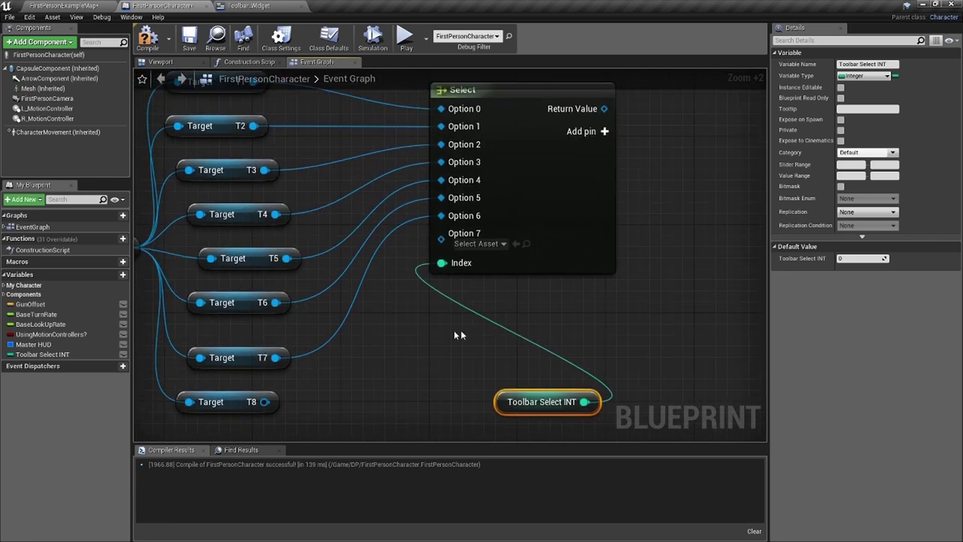
{"action": "left_click_drag", "start_coordinate": [271, 411], "coordinate": [454, 239]}
Move the Toolbar Select INT getter up to sit just below the Select node's Index input.
{"action": "scroll", "coordinate": [558, 319], "scroll_direction": "down", "scroll_amount": 3}
{"action": "scroll", "coordinate": [492, 319], "scroll_direction": "up", "scroll_amount": 4}
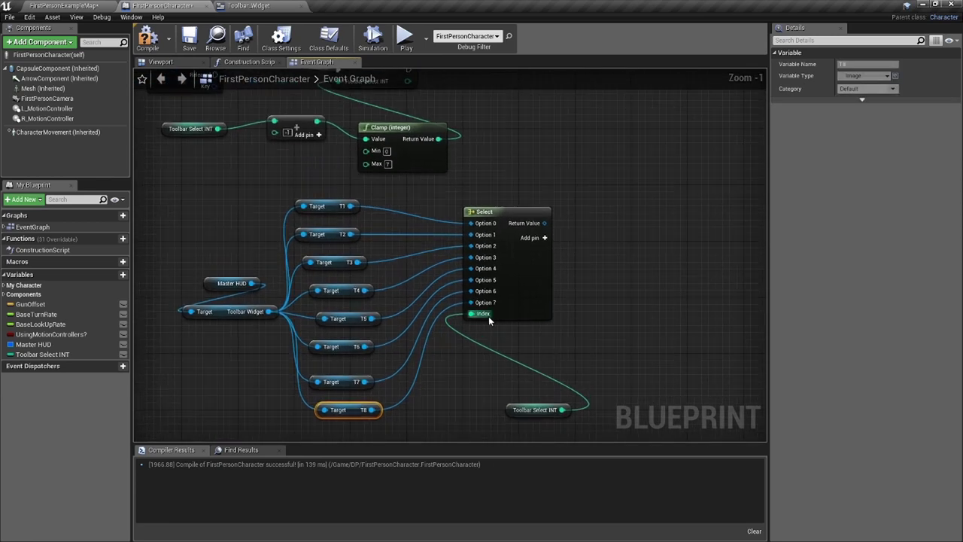
{"action": "right_click_drag", "start_coordinate": [492, 319], "coordinate": [472, 242]}
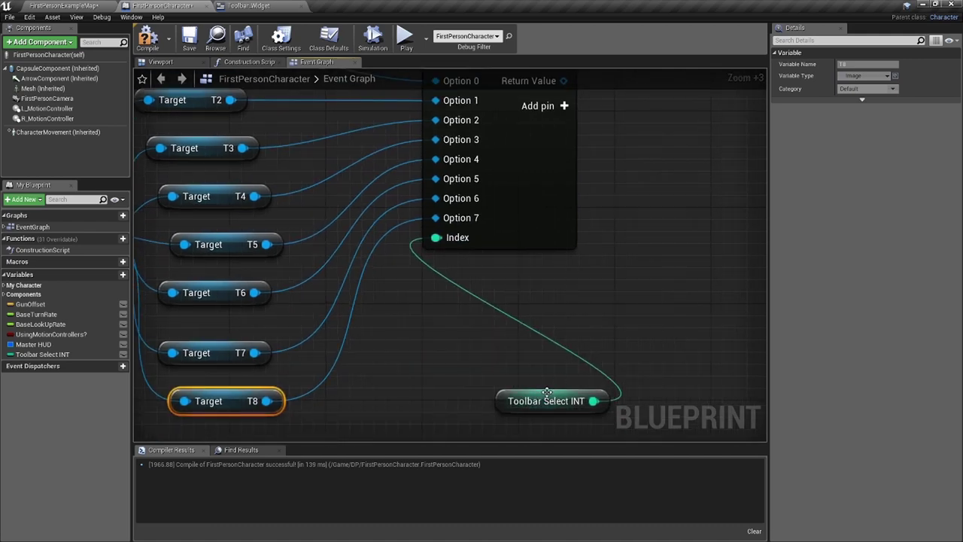
{"action": "left_click", "coordinate": [551, 391]}
{"action": "left_click_drag", "start_coordinate": [552, 392], "coordinate": [495, 306]}
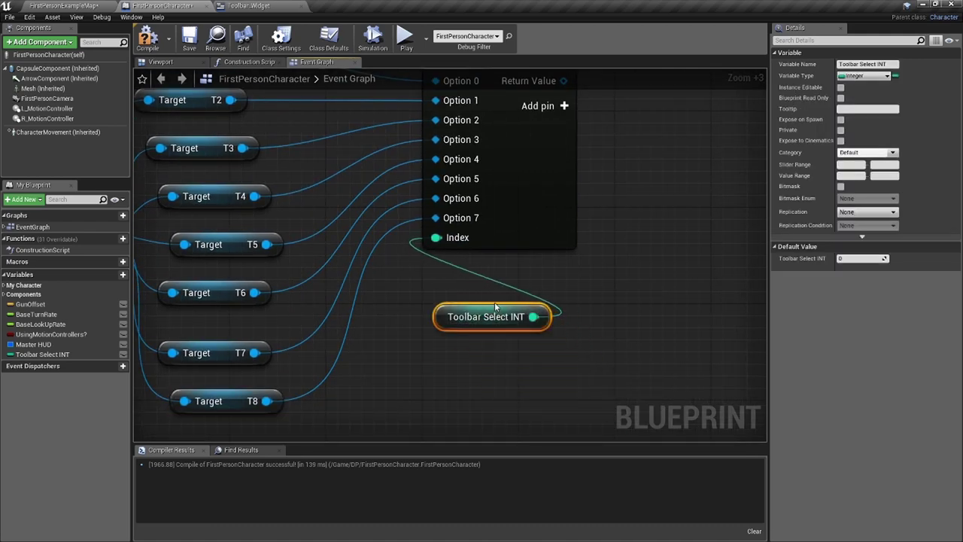
Add a Set Brush from Material node fed by the Select node's Return Value.
{"action": "scroll", "coordinate": [494, 296], "scroll_direction": "down", "scroll_amount": 4}
{"action": "left_click_drag", "start_coordinate": [479, 248], "coordinate": [570, 212]}
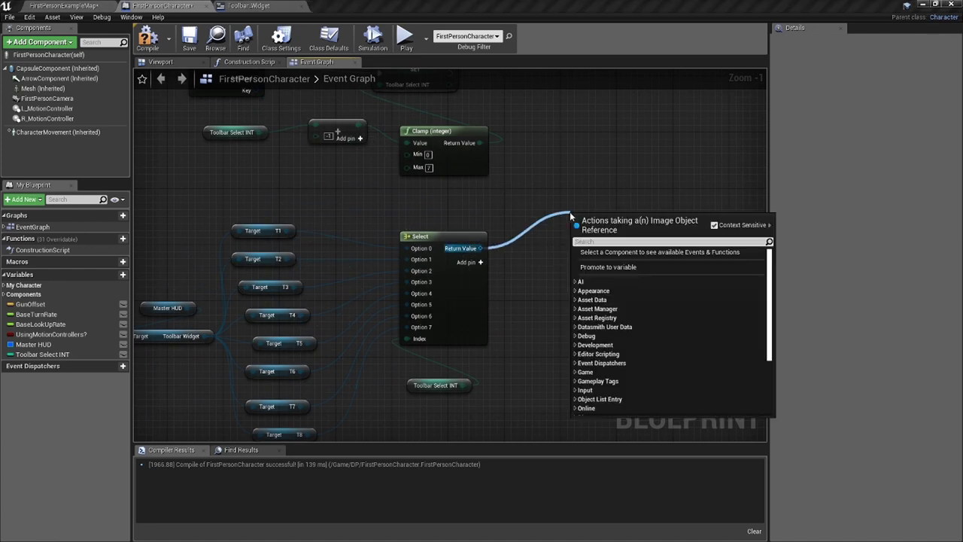
{"action": "type", "text": "mater"}
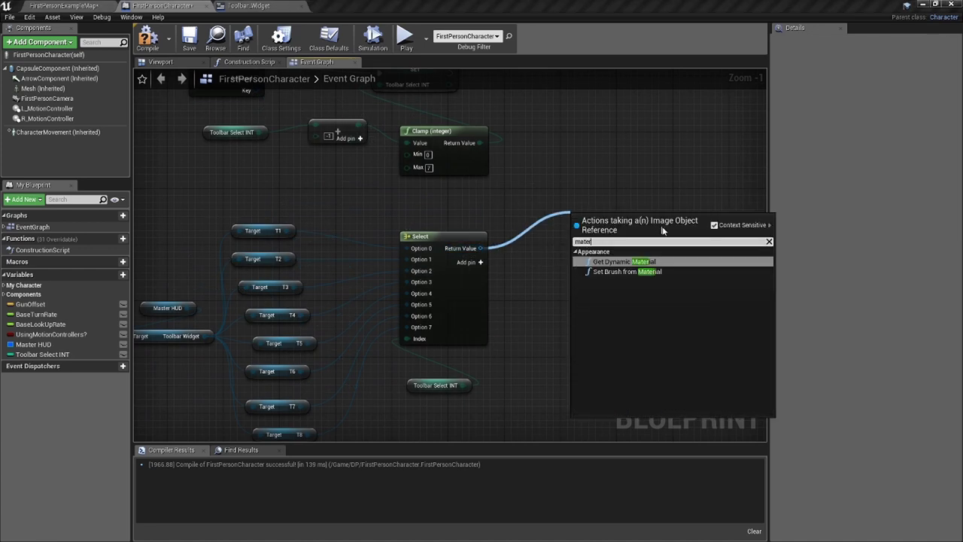
{"action": "left_click", "coordinate": [677, 272]}
{"action": "scroll", "coordinate": [537, 223], "scroll_direction": "up", "scroll_amount": 8}
{"action": "scroll", "coordinate": [537, 223], "scroll_direction": "down", "scroll_amount": 7}
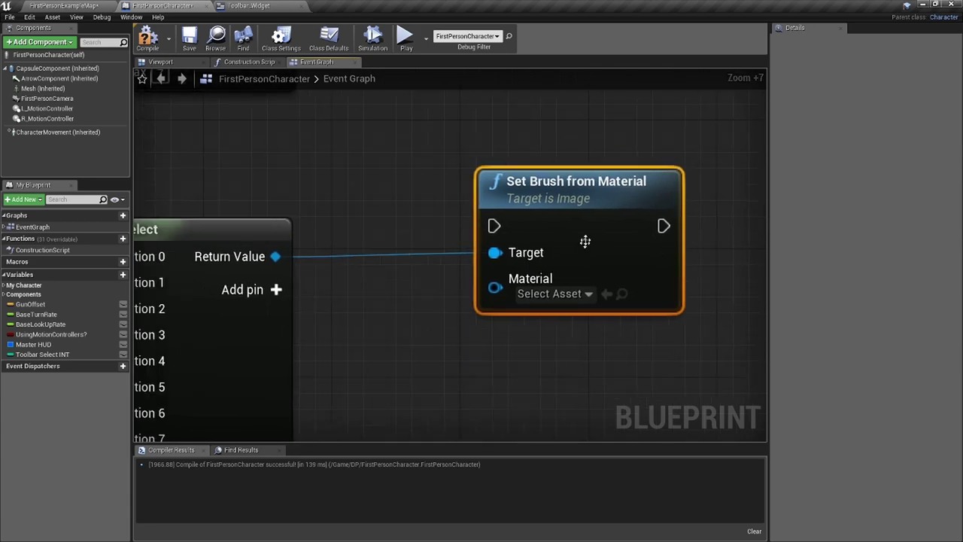
Assign the TB_M_Select material from the DP folder to the Set Brush from Material node.
{"action": "left_click", "coordinate": [64, 5]}
{"action": "left_click", "coordinate": [209, 449]}
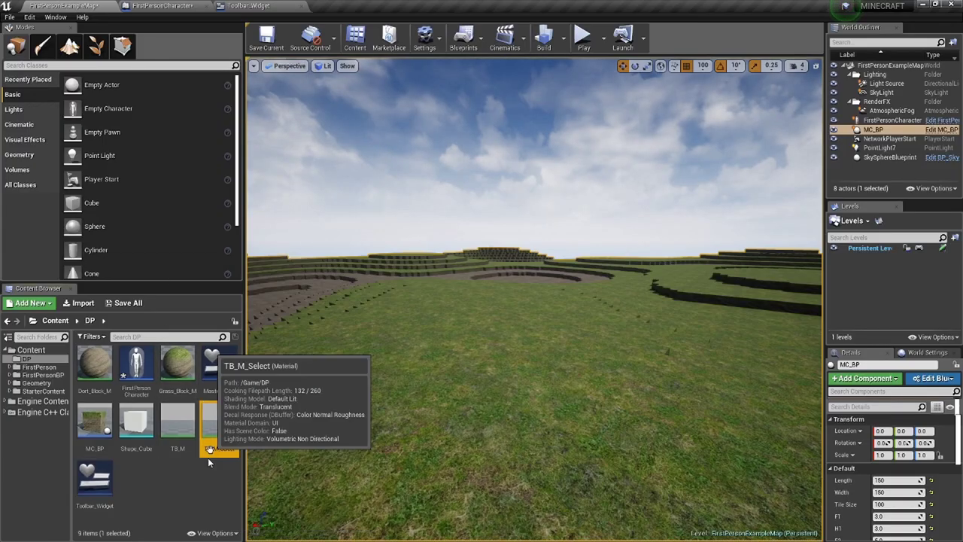
{"action": "left_click", "coordinate": [161, 6]}
{"action": "scroll", "coordinate": [549, 210], "scroll_direction": "up", "scroll_amount": 7}
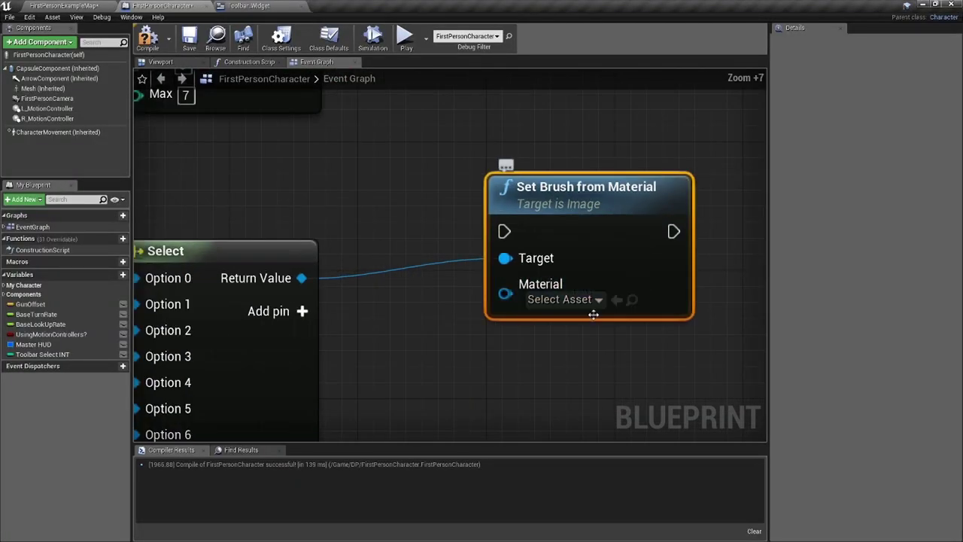
{"action": "left_click", "coordinate": [616, 300]}
{"action": "scroll", "coordinate": [576, 286], "scroll_direction": "down", "scroll_amount": 3}
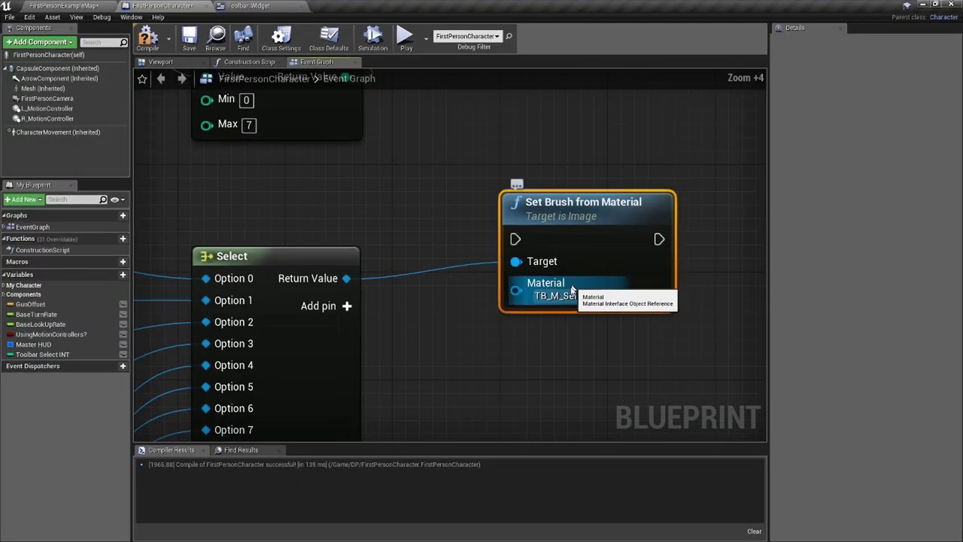
{"action": "scroll", "coordinate": [571, 288], "scroll_direction": "down", "scroll_amount": 4}
Connect the execution outputs of both Toolbar Select INT SET nodes, Mouse Wheel Up and Down, to Set Brush from Material.
{"action": "right_click_drag", "start_coordinate": [582, 259], "coordinate": [572, 305]}
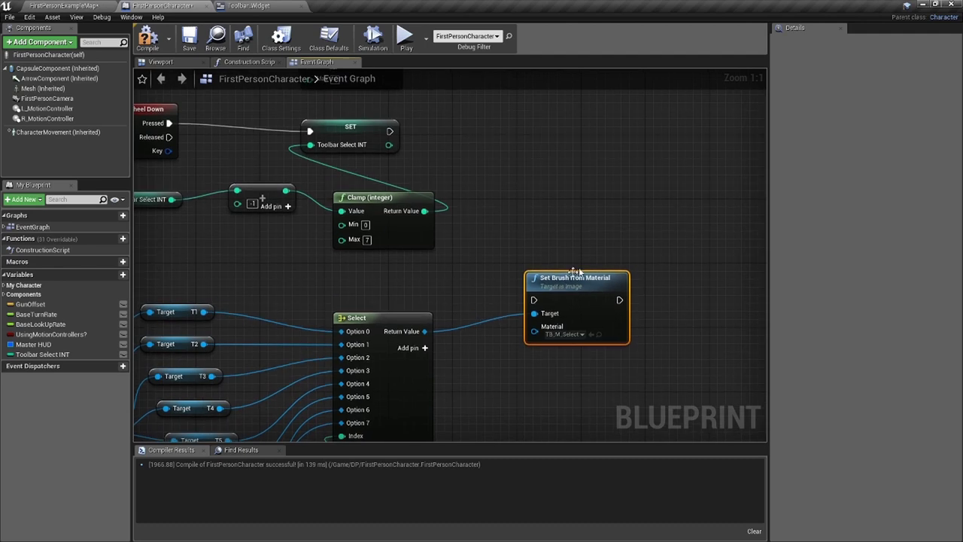
{"action": "left_click_drag", "start_coordinate": [606, 120], "coordinate": [606, 119]}
{"action": "scroll", "coordinate": [540, 211], "scroll_direction": "down", "scroll_amount": 2}
{"action": "right_click_drag", "start_coordinate": [540, 210], "coordinate": [459, 254]}
{"action": "right_click_drag", "start_coordinate": [361, 121], "coordinate": [352, 234]}
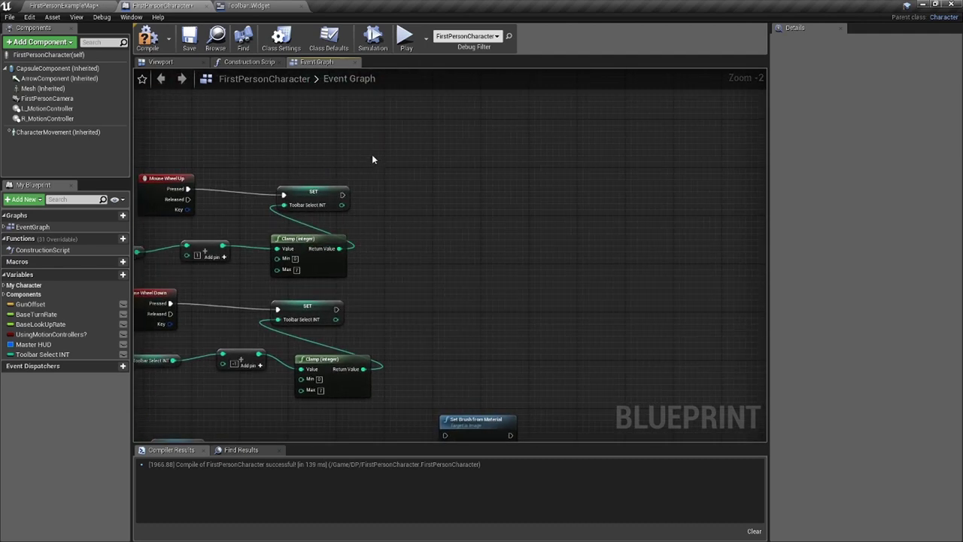
{"action": "scroll", "coordinate": [360, 194], "scroll_direction": "up", "scroll_amount": 2}
{"action": "mouse_move", "coordinate": [334, 194]}
{"action": "left_mouse_down"}
{"action": "mouse_move", "coordinate": [499, 428]}
{"action": "mouse_move", "coordinate": [471, 336]}
{"action": "mouse_move", "coordinate": [483, 341]}
{"action": "mouse_move", "coordinate": [327, 170]}
{"action": "left_mouse_up"}
{"action": "right_click_drag", "start_coordinate": [493, 271], "coordinate": [582, 235]}
{"action": "scroll", "coordinate": [587, 296], "scroll_direction": "down", "scroll_amount": 1}
{"action": "right_click_drag", "start_coordinate": [589, 297], "coordinate": [498, 258]}
{"action": "left_click_drag", "start_coordinate": [505, 258], "coordinate": [534, 264]}
{"action": "scroll", "coordinate": [558, 302], "scroll_direction": "down", "scroll_amount": 1}
{"action": "mouse_move", "coordinate": [462, 314]}
{"action": "right_mouse_down"}
{"action": "mouse_move", "coordinate": [558, 301]}
{"action": "mouse_move", "coordinate": [554, 348]}
{"action": "mouse_move", "coordinate": [539, 285]}
{"action": "right_mouse_up"}
{"action": "scroll", "coordinate": [548, 283], "scroll_direction": "down", "scroll_amount": 1}
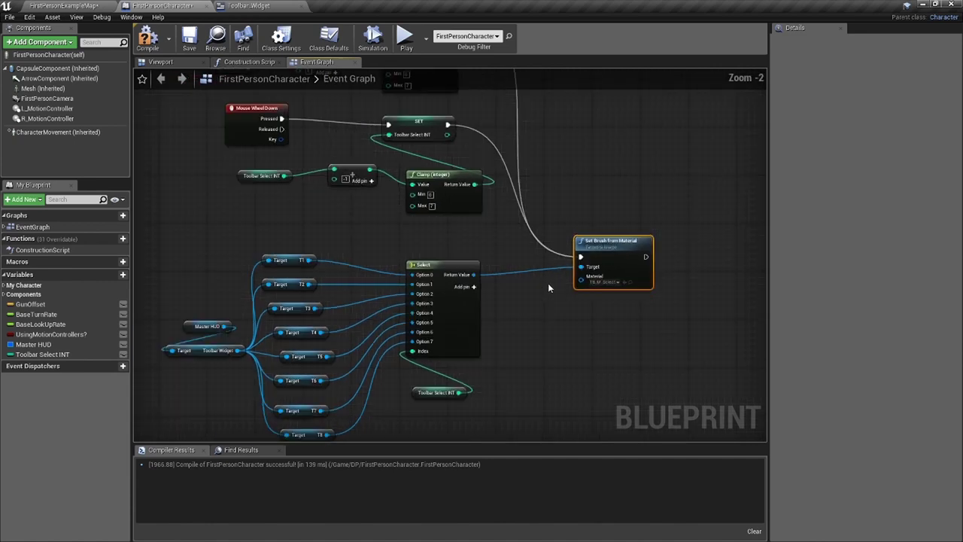
Compile the FirstPersonCharacter blueprint and return to the FirstPersonExampleMap level.
{"action": "right_click_drag", "start_coordinate": [540, 319], "coordinate": [535, 295]}
{"action": "right_click_drag", "start_coordinate": [422, 122], "coordinate": [407, 177]}
{"action": "scroll", "coordinate": [420, 214], "scroll_direction": "up", "scroll_amount": 4}
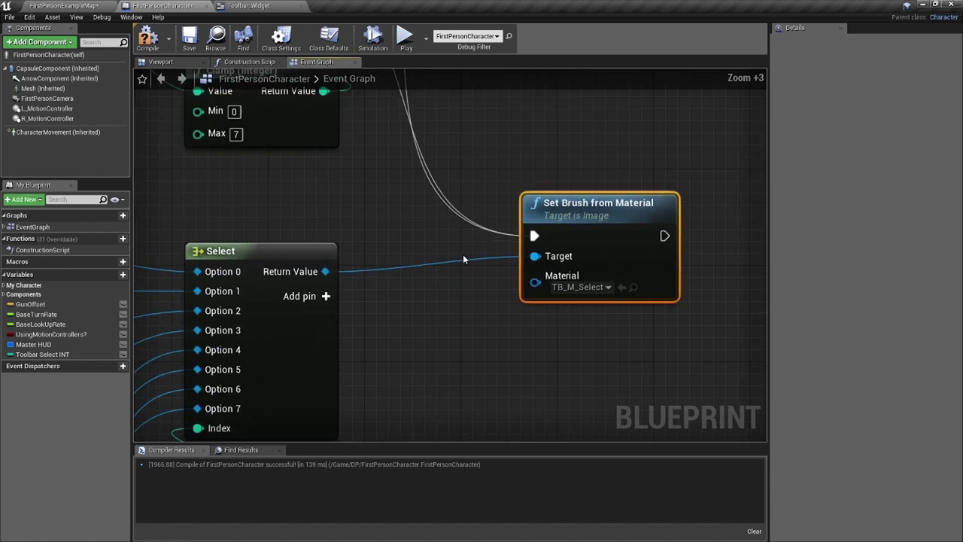
{"action": "scroll", "coordinate": [299, 259], "scroll_direction": "down", "scroll_amount": 3}
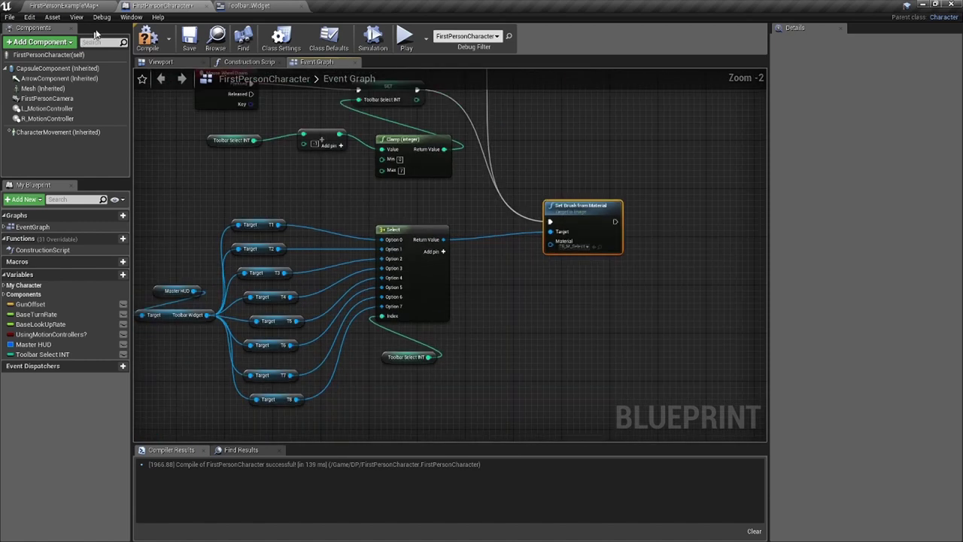
{"action": "left_click", "coordinate": [147, 37]}
{"action": "left_click", "coordinate": [81, 9]}
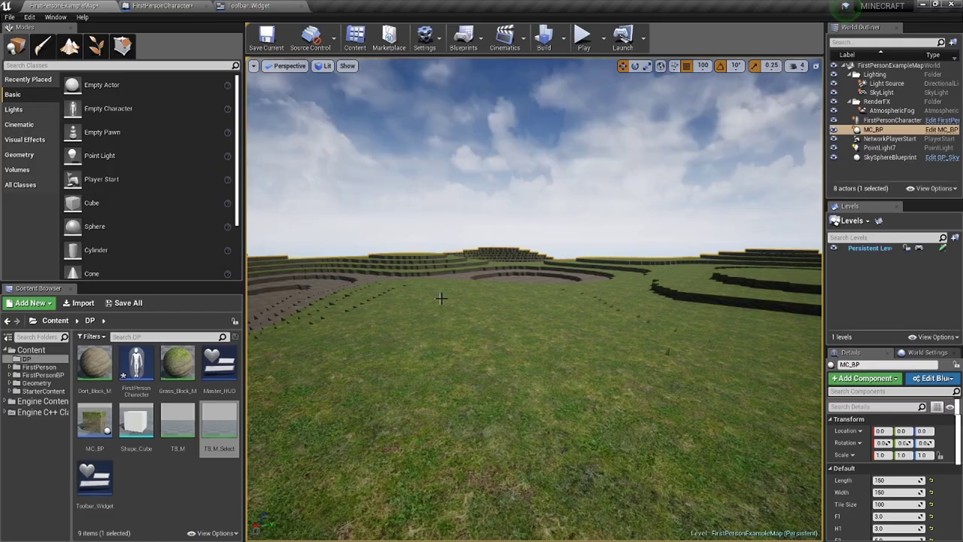
Playtest the level full screen in two runs, cycling through the toolbar slots with the mouse wheel.
{"action": "key", "text": "F11"}
{"action": "key", "text": "alt+p"}
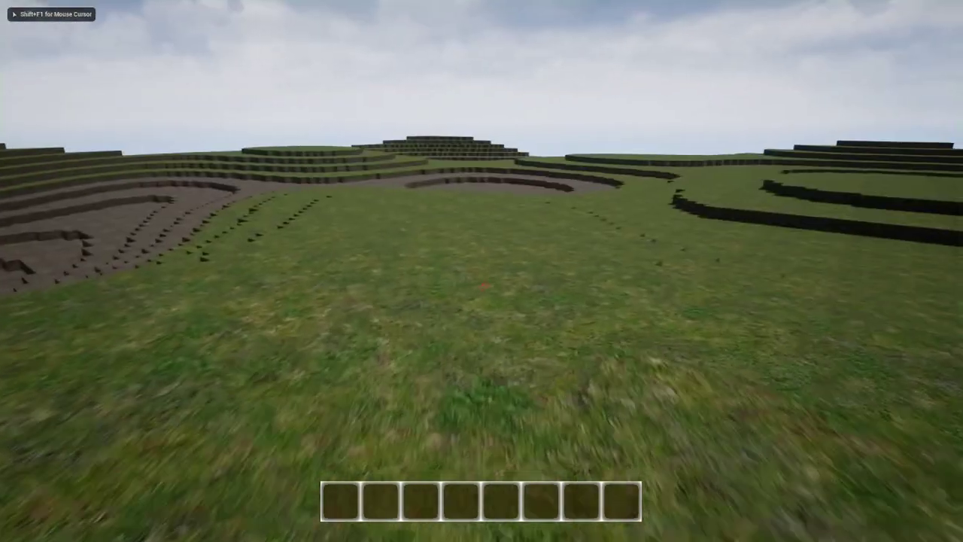
{"action": "scroll", "coordinate": [481, 271], "scroll_direction": "up", "scroll_amount": 1}
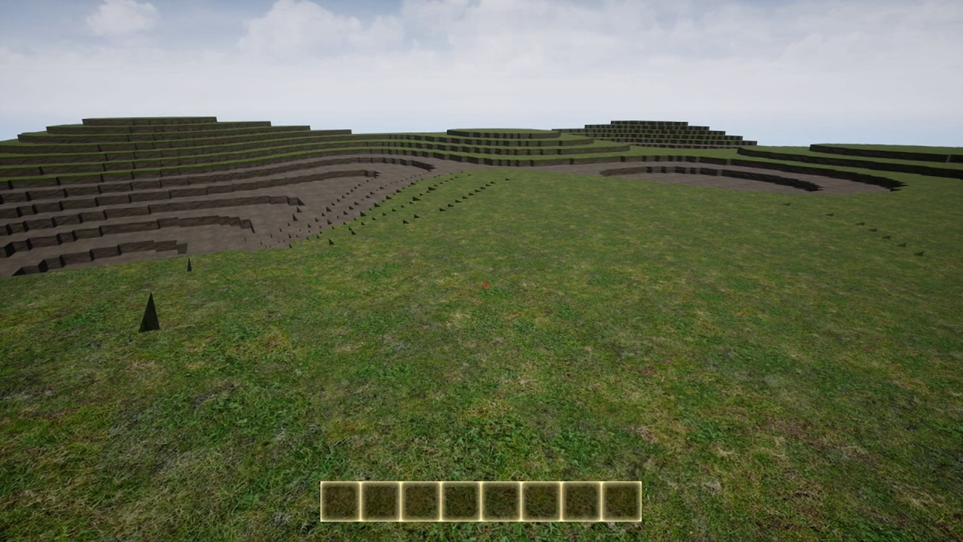
{"action": "key", "text": "Escape"}
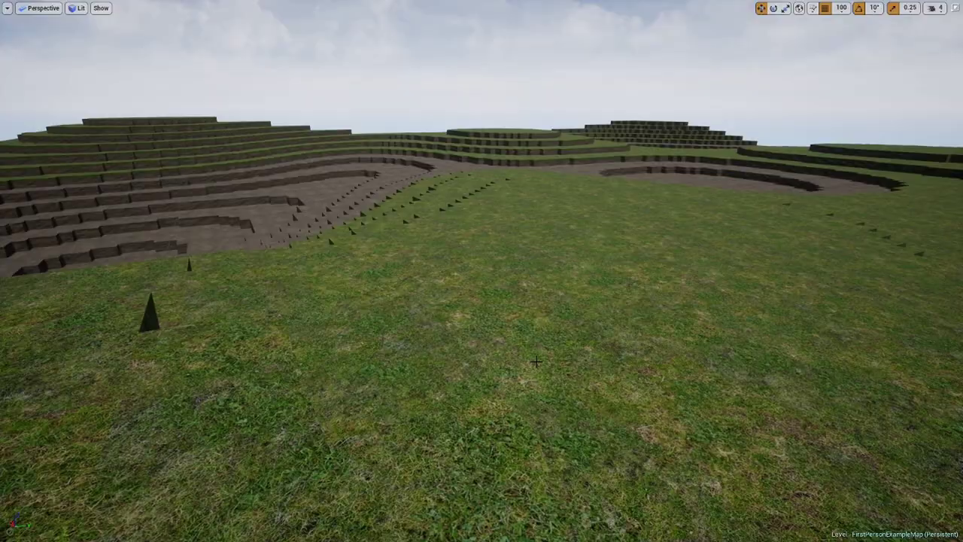
{"action": "key", "text": "alt+p"}
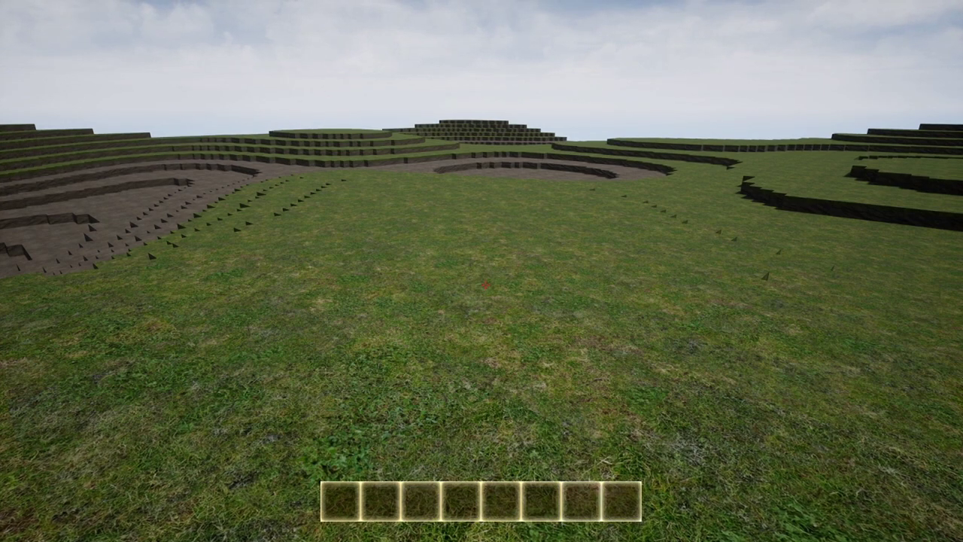
{"action": "key", "text": "Escape"}
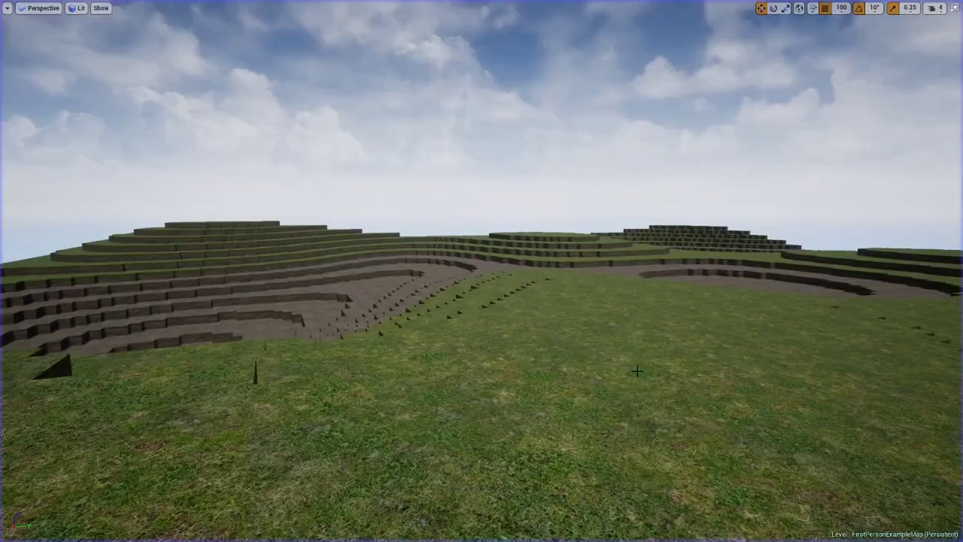
{"action": "key", "text": "F11"}
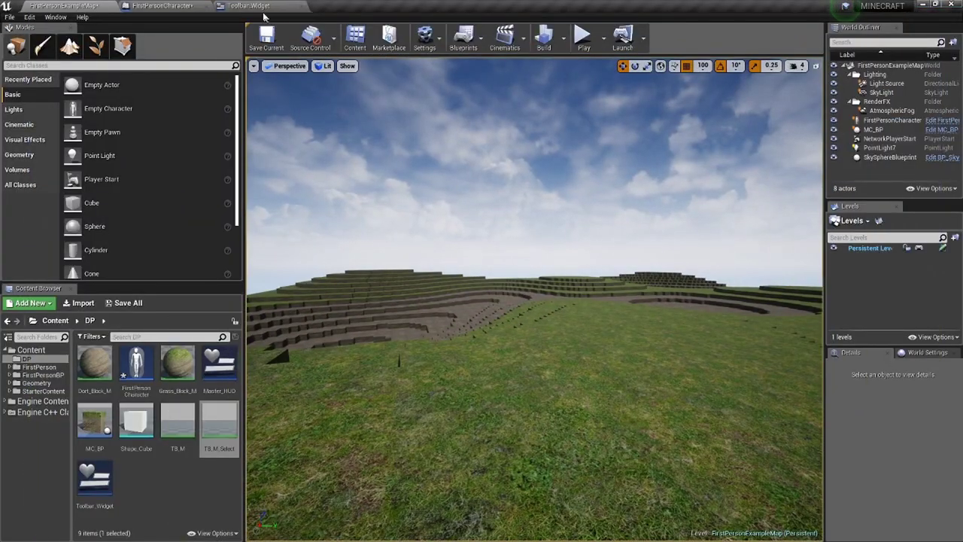
Duplicate the Set Brush from Material node in the character's event graph, placing the copy above the original.
{"action": "left_click", "coordinate": [236, 6]}
{"action": "left_click", "coordinate": [175, 5]}
{"action": "scroll", "coordinate": [487, 265], "scroll_direction": "down", "scroll_amount": 2}
{"action": "right_click_drag", "start_coordinate": [487, 265], "coordinate": [458, 322]}
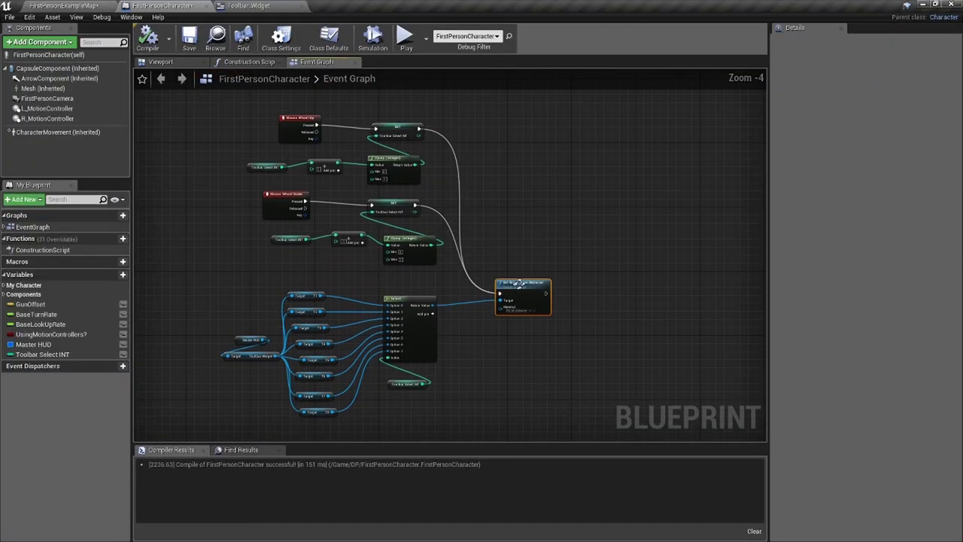
{"action": "scroll", "coordinate": [520, 284], "scroll_direction": "up", "scroll_amount": 4}
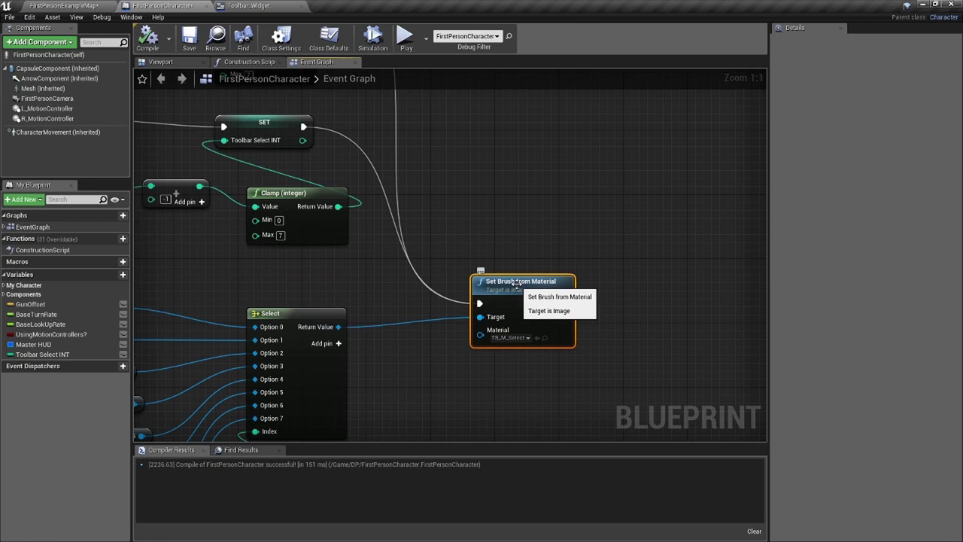
{"action": "scroll", "coordinate": [516, 282], "scroll_direction": "down", "scroll_amount": 2}
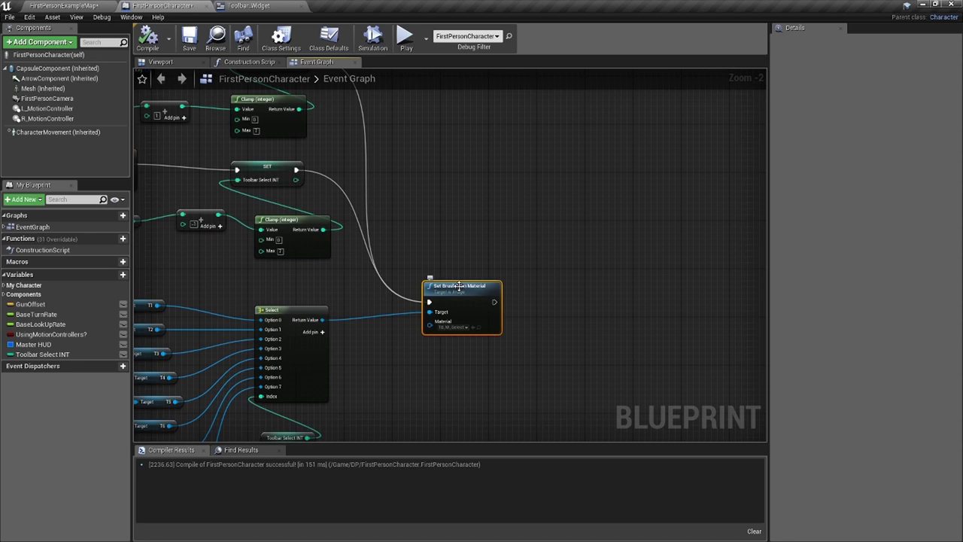
{"action": "right_click_drag", "start_coordinate": [459, 286], "coordinate": [474, 286]}
{"action": "scroll", "coordinate": [478, 284], "scroll_direction": "down", "scroll_amount": 4}
{"action": "scroll", "coordinate": [485, 283], "scroll_direction": "up", "scroll_amount": 4}
{"action": "key", "text": "ctrl+z"}
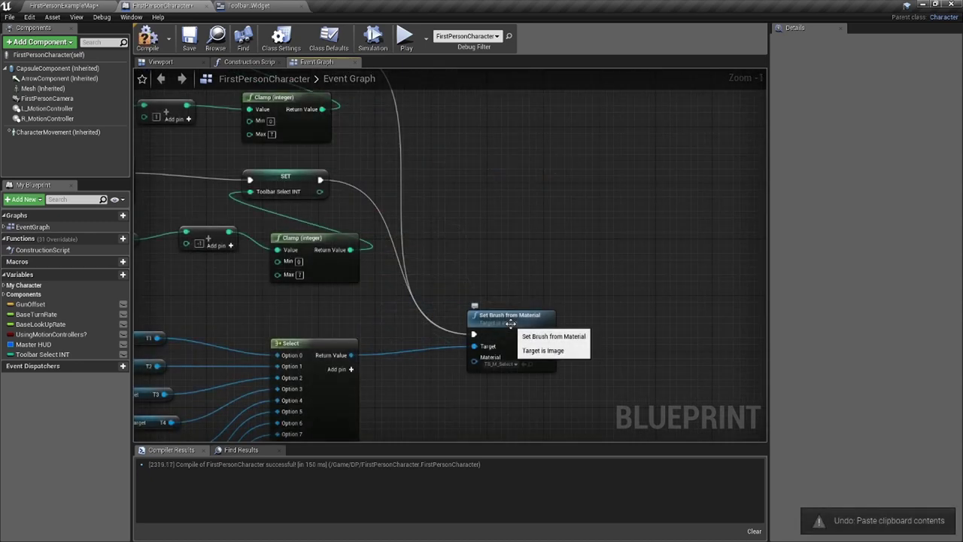
{"action": "left_click", "coordinate": [491, 327]}
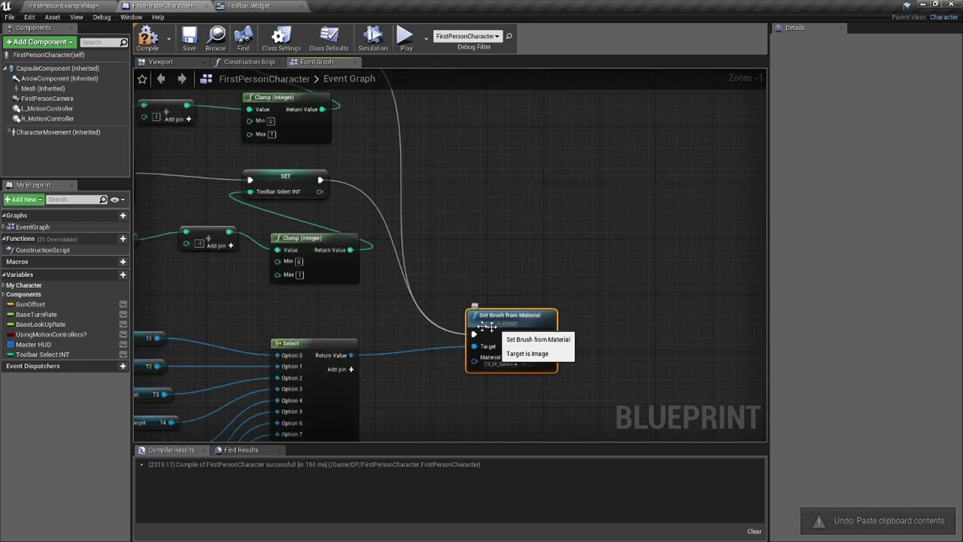
{"action": "key", "text": "ctrl+v"}
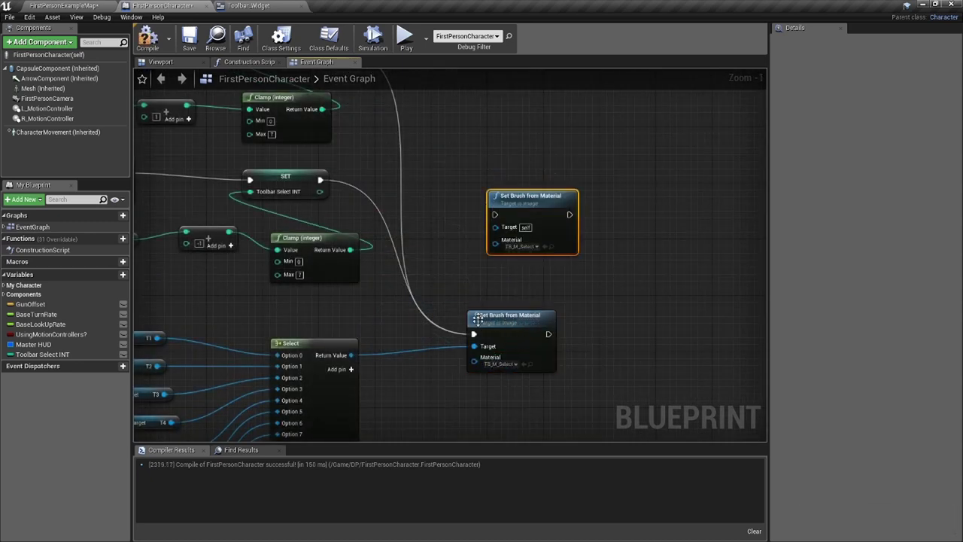
Reroute both SET execution wires into the copied Set Brush from Material node, chain it to the original, and raise the copy.
{"action": "mouse_move", "coordinate": [477, 336]}
{"action": "left_mouse_down", "text": "ctrl"}
{"action": "mouse_move", "coordinate": [511, 259]}
{"action": "mouse_move", "coordinate": [497, 212]}
{"action": "left_mouse_up", "text": "ctrl"}
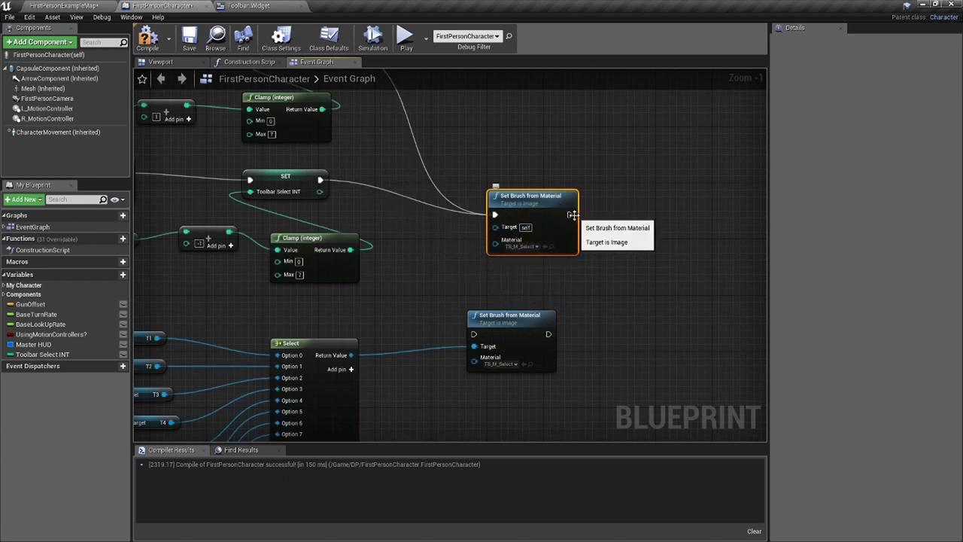
{"action": "mouse_move", "coordinate": [571, 214]}
{"action": "left_mouse_down"}
{"action": "mouse_move", "coordinate": [561, 285]}
{"action": "mouse_move", "coordinate": [476, 335]}
{"action": "left_mouse_up"}
{"action": "scroll", "coordinate": [323, 309], "scroll_direction": "down", "scroll_amount": 1}
{"action": "mouse_move", "coordinate": [322, 309]}
{"action": "right_mouse_down"}
{"action": "mouse_move", "coordinate": [426, 262]}
{"action": "mouse_move", "coordinate": [384, 337]}
{"action": "right_mouse_up"}
{"action": "left_click_drag", "start_coordinate": [559, 259], "coordinate": [553, 186]}
Duplicate the Master HUD, Toolbar Widget and T1 to T8 getters beside the upper Set Brush from Material node.
{"action": "right_click_drag", "start_coordinate": [528, 421], "coordinate": [536, 360]}
{"action": "right_click_drag", "start_coordinate": [461, 358], "coordinate": [527, 266]}
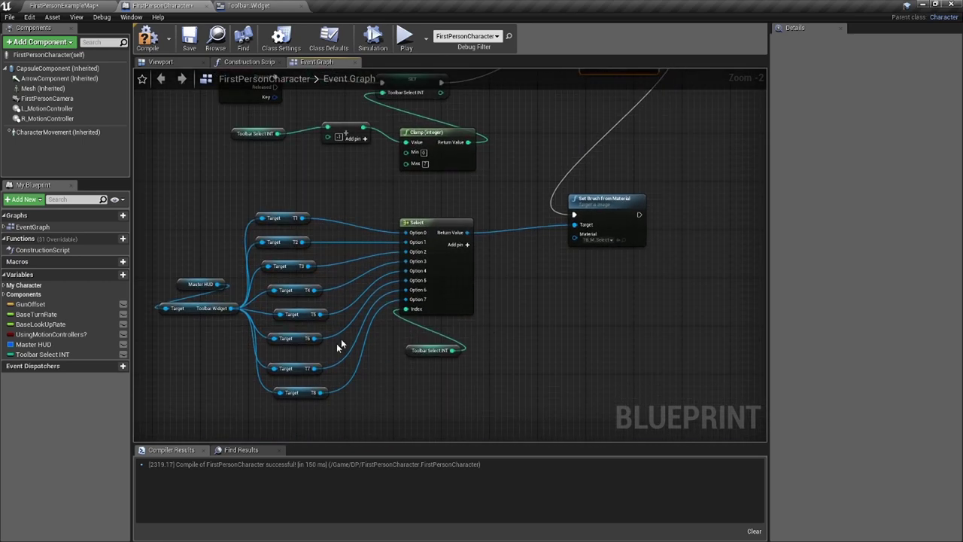
{"action": "left_click_drag", "start_coordinate": [315, 420], "coordinate": [195, 194]}
{"action": "right_click_drag", "start_coordinate": [466, 143], "coordinate": [327, 301]}
{"action": "left_click_drag", "start_coordinate": [486, 196], "coordinate": [486, 118]}
{"action": "right_click_drag", "start_coordinate": [484, 132], "coordinate": [490, 234]}
{"action": "left_click", "coordinate": [511, 292]}
{"action": "key", "text": "ctrl+v"}
{"action": "right_click_drag", "start_coordinate": [511, 291], "coordinate": [480, 229]}
Wire the duplicated T1 to T8 getters into the Target input of the upper Set Brush from Material node.
{"action": "mouse_move", "coordinate": [531, 150]}
{"action": "left_mouse_down"}
{"action": "mouse_move", "coordinate": [553, 211]}
{"action": "mouse_move", "coordinate": [390, 173]}
{"action": "mouse_move", "coordinate": [524, 216]}
{"action": "mouse_move", "coordinate": [572, 257]}
{"action": "mouse_move", "coordinate": [564, 275]}
{"action": "mouse_move", "coordinate": [389, 159]}
{"action": "left_mouse_up"}
{"action": "scroll", "coordinate": [553, 210], "scroll_direction": "up", "scroll_amount": 2}
{"action": "mouse_move", "coordinate": [384, 157]}
{"action": "left_mouse_down"}
{"action": "mouse_move", "coordinate": [576, 314]}
{"action": "mouse_move", "coordinate": [393, 162]}
{"action": "mouse_move", "coordinate": [522, 277]}
{"action": "mouse_move", "coordinate": [572, 389]}
{"action": "mouse_move", "coordinate": [571, 373]}
{"action": "left_mouse_up"}
{"action": "right_click_drag", "start_coordinate": [577, 413], "coordinate": [565, 380]}
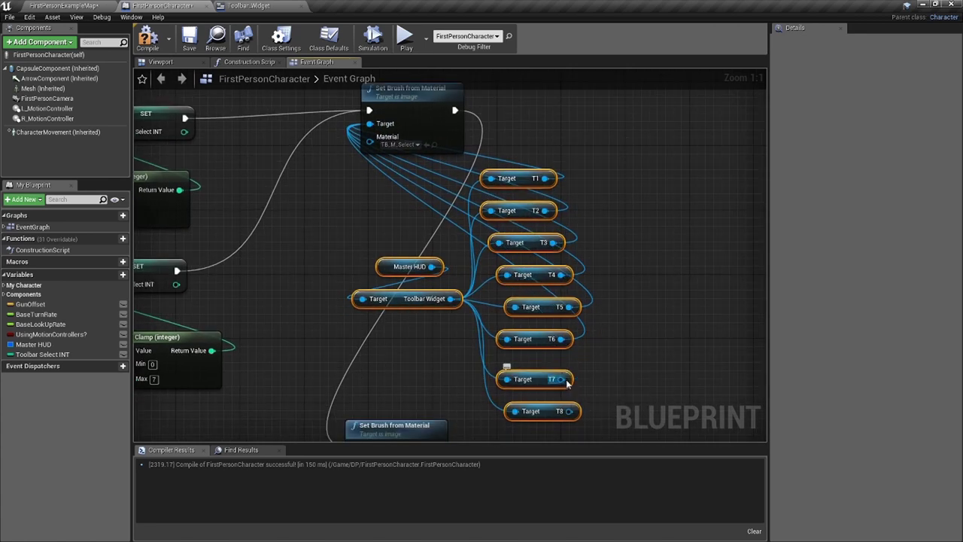
{"action": "mouse_move", "coordinate": [566, 381]}
{"action": "left_mouse_down"}
{"action": "mouse_move", "coordinate": [438, 182]}
{"action": "mouse_move", "coordinate": [386, 128]}
{"action": "mouse_move", "coordinate": [563, 412]}
{"action": "left_mouse_up"}
Set the upper Set Brush from Material node's material to TB_M from the DP folder.
{"action": "scroll", "coordinate": [436, 226], "scroll_direction": "up", "scroll_amount": 7}
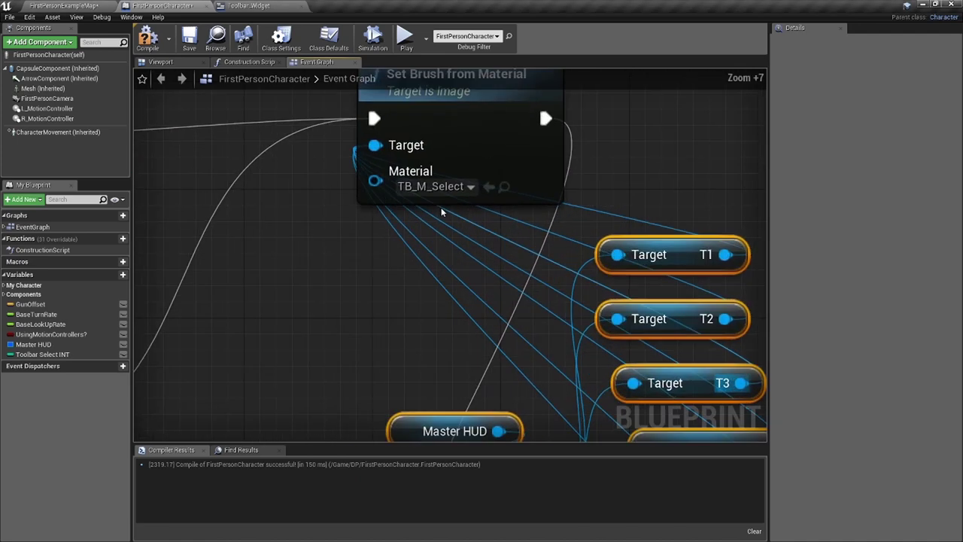
{"action": "left_click", "coordinate": [70, 5]}
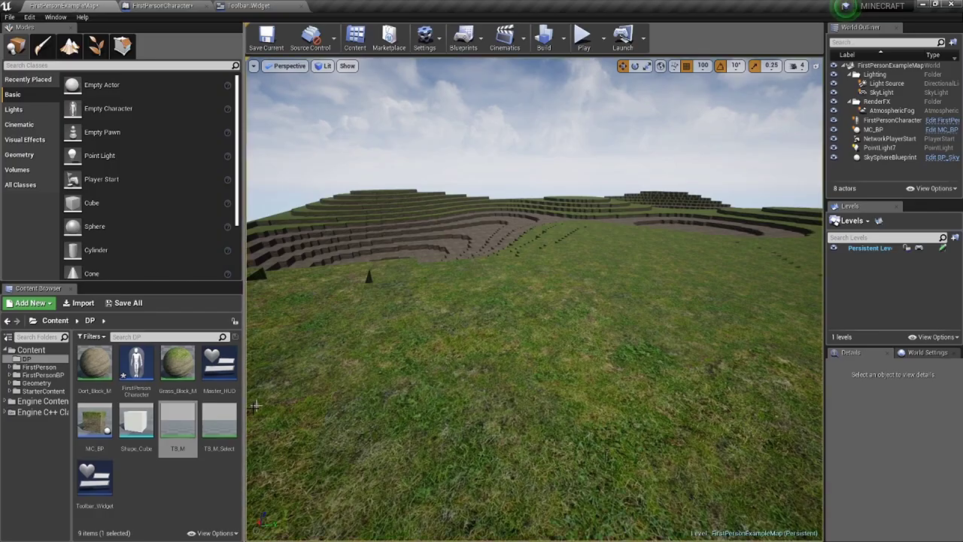
{"action": "left_click", "coordinate": [162, 5]}
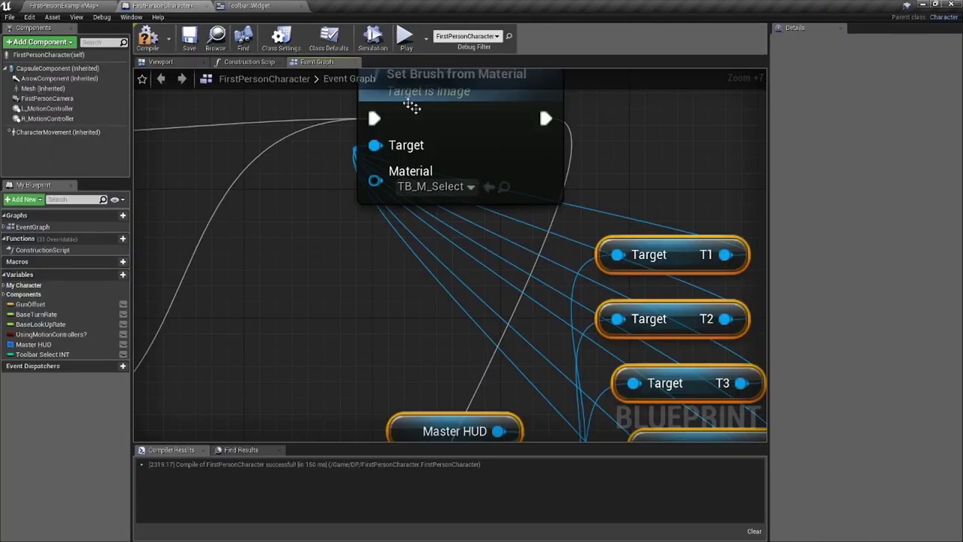
{"action": "left_click_drag", "start_coordinate": [465, 183], "coordinate": [486, 188]}
{"action": "scroll", "coordinate": [496, 219], "scroll_direction": "down", "scroll_amount": 6}
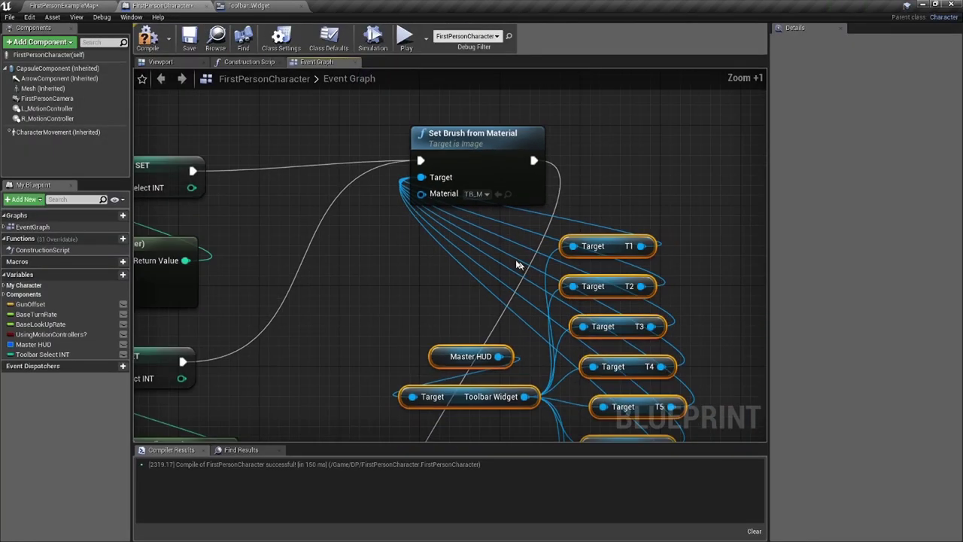
Review the mouse wheel Toolbar Select INT chains feeding the upper Set Brush from Material node.
{"action": "scroll", "coordinate": [555, 326], "scroll_direction": "down", "scroll_amount": 1}
{"action": "mouse_move", "coordinate": [552, 380]}
{"action": "left_mouse_down"}
{"action": "mouse_move", "coordinate": [436, 188]}
{"action": "mouse_move", "coordinate": [353, 123]}
{"action": "mouse_move", "coordinate": [356, 213]}
{"action": "left_mouse_up"}
{"action": "scroll", "coordinate": [494, 246], "scroll_direction": "down", "scroll_amount": 5}
{"action": "left_click_drag", "start_coordinate": [560, 226], "coordinate": [503, 349]}
{"action": "left_click_drag", "start_coordinate": [412, 192], "coordinate": [487, 258]}
{"action": "left_click_drag", "start_coordinate": [538, 335], "coordinate": [474, 302]}
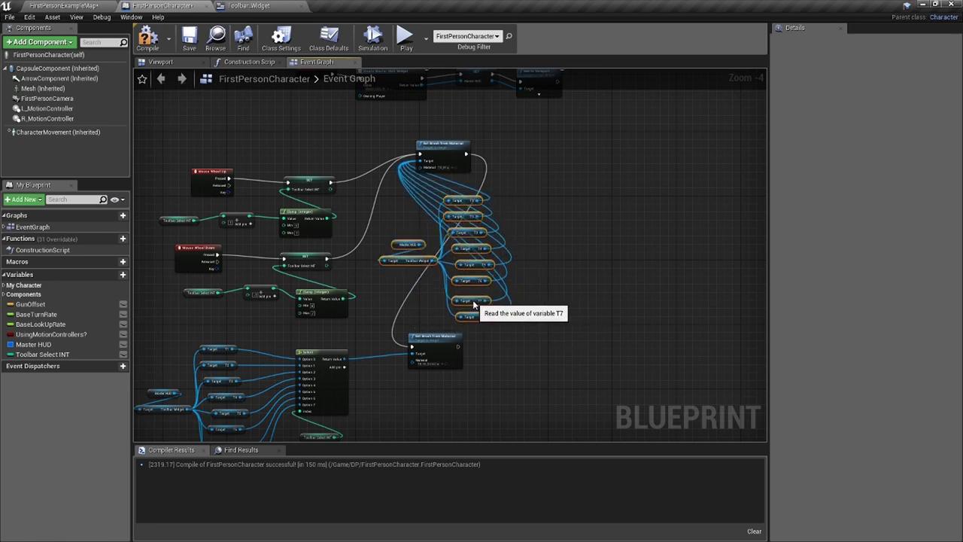
{"action": "scroll", "coordinate": [474, 304], "scroll_direction": "up", "scroll_amount": 2}
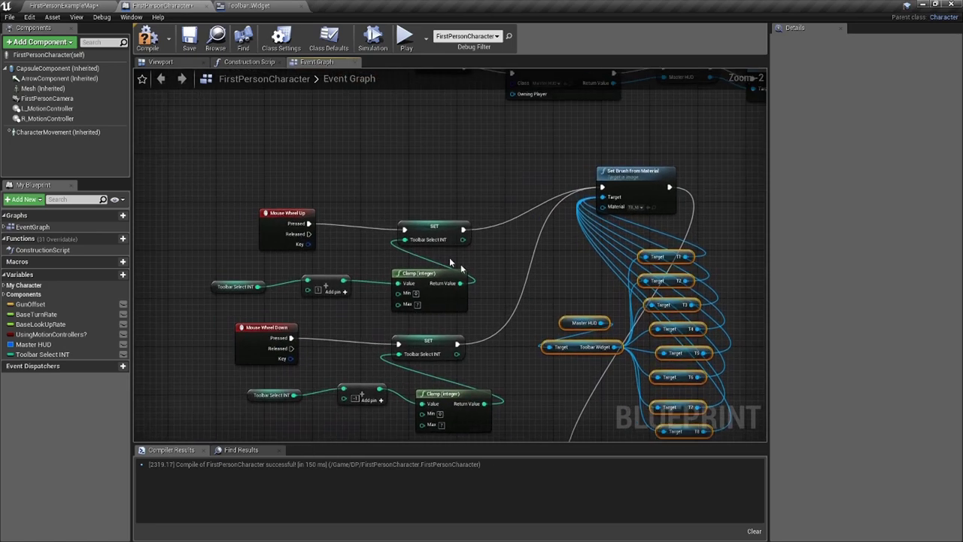
{"action": "scroll", "coordinate": [460, 267], "scroll_direction": "up", "scroll_amount": 5}
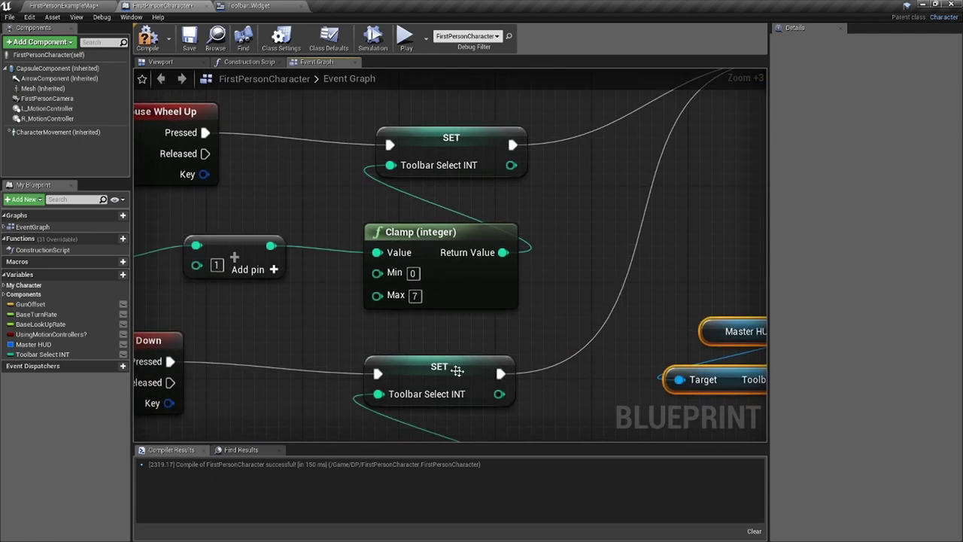
{"action": "scroll", "coordinate": [474, 325], "scroll_direction": "down", "scroll_amount": 3}
{"action": "scroll", "coordinate": [584, 214], "scroll_direction": "up", "scroll_amount": 6}
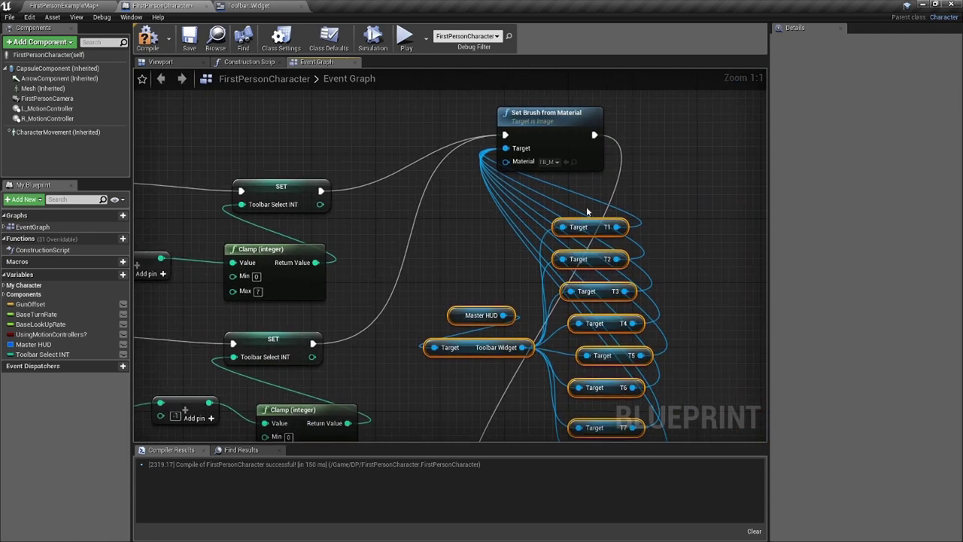
Review the T1 to T8 getter wiring, the Select node and both Set Brush from Material nodes.
{"action": "right_click_drag", "start_coordinate": [584, 214], "coordinate": [552, 263]}
{"action": "scroll", "coordinate": [538, 216], "scroll_direction": "down", "scroll_amount": 7}
{"action": "right_click_drag", "start_coordinate": [564, 418], "coordinate": [542, 180]}
{"action": "scroll", "coordinate": [451, 266], "scroll_direction": "up", "scroll_amount": 6, "text": "ctrl"}
{"action": "scroll", "coordinate": [447, 309], "scroll_direction": "down", "scroll_amount": 5}
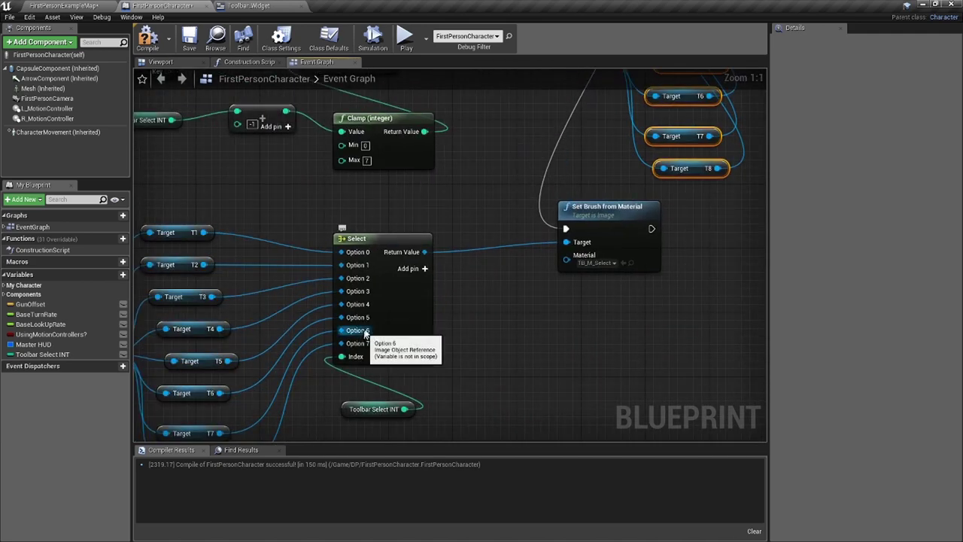
{"action": "scroll", "coordinate": [368, 332], "scroll_direction": "down", "scroll_amount": 1}
{"action": "scroll", "coordinate": [368, 332], "scroll_direction": "down", "scroll_amount": 1}
{"action": "right_click_drag", "start_coordinate": [368, 332], "coordinate": [448, 305]}
{"action": "right_click_drag", "start_coordinate": [555, 189], "coordinate": [435, 355]}
{"action": "right_click_drag", "start_coordinate": [559, 215], "coordinate": [496, 312]}
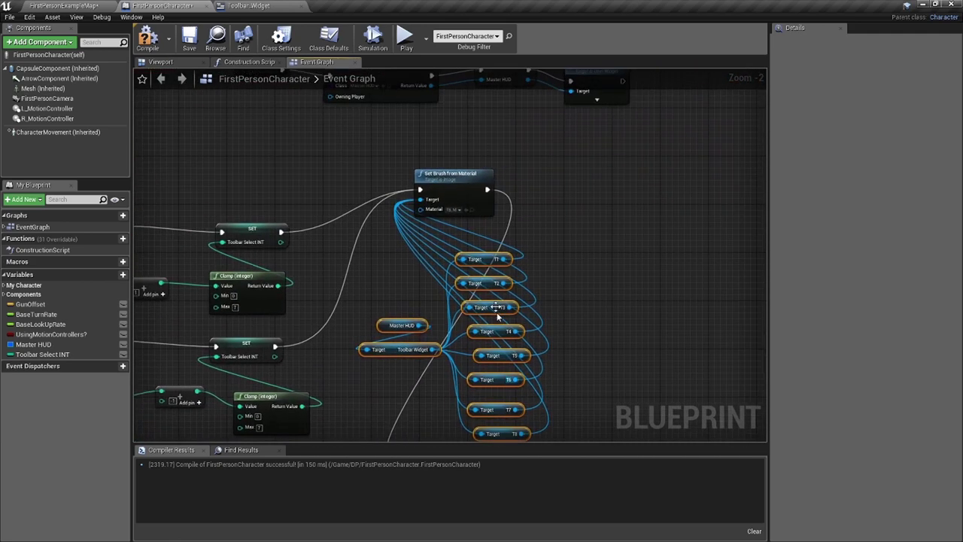
{"action": "right_click_drag", "start_coordinate": [471, 197], "coordinate": [390, 183]}
{"action": "scroll", "coordinate": [391, 183], "scroll_direction": "up", "scroll_amount": 6, "text": "ctrl"}
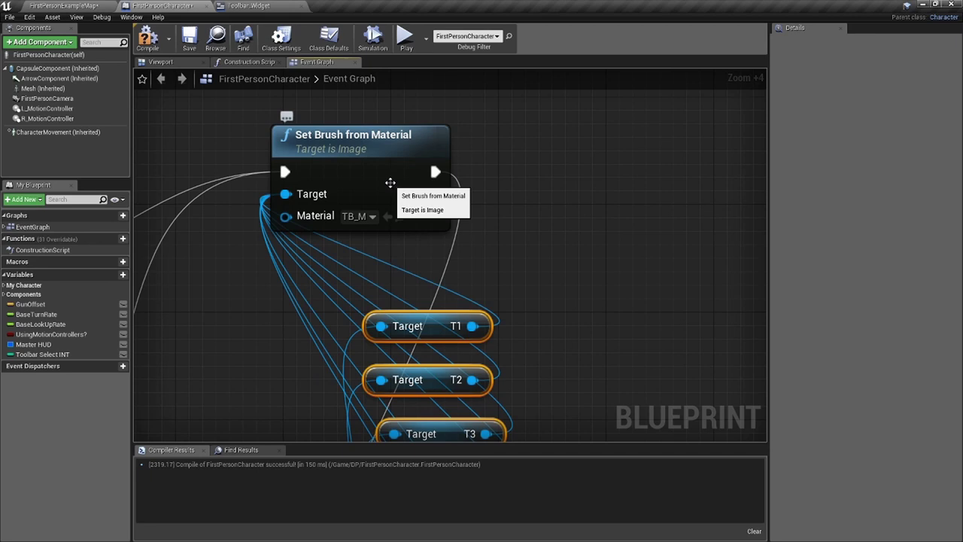
{"action": "scroll", "coordinate": [390, 183], "scroll_direction": "down", "scroll_amount": 5}
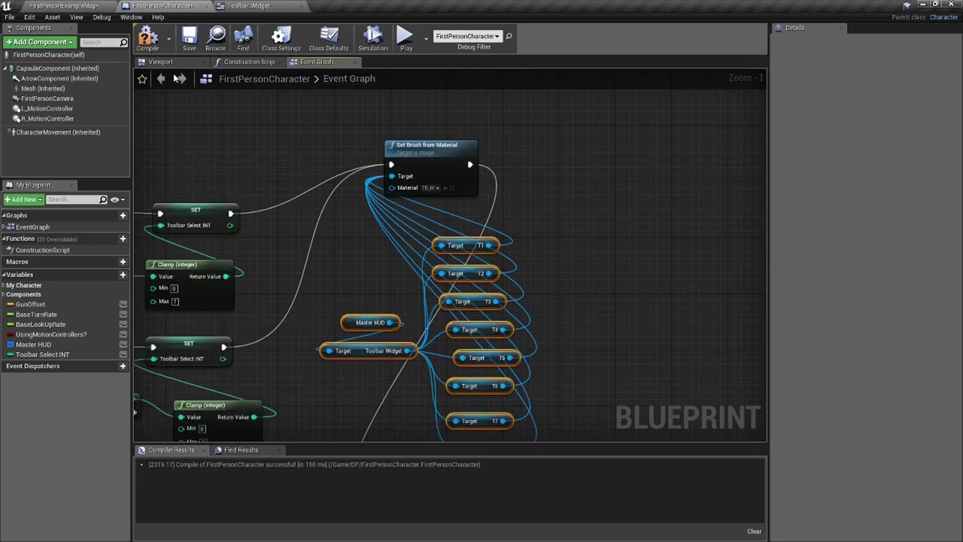
Compile the FirstPersonCharacter blueprint and look over its Select node wiring.
{"action": "left_click", "coordinate": [147, 45]}
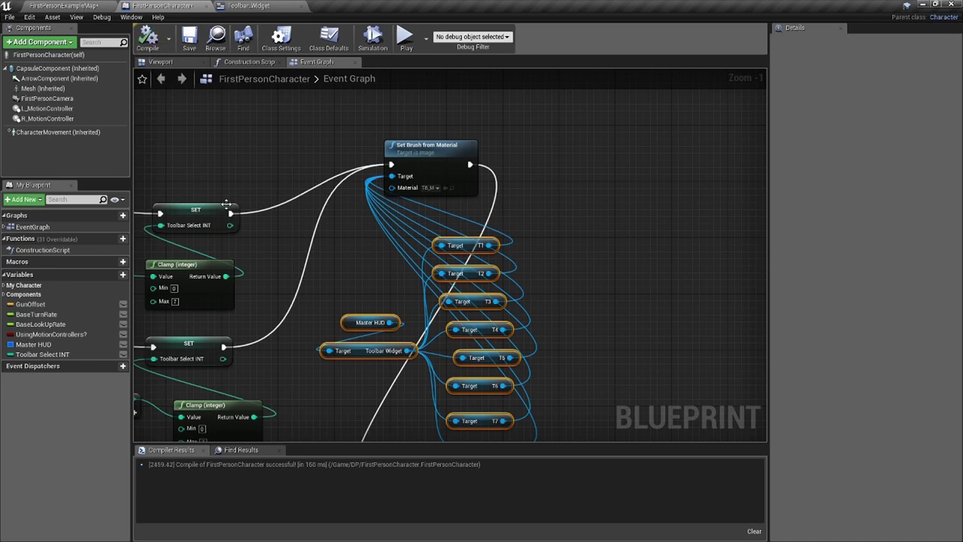
{"action": "scroll", "coordinate": [474, 203], "scroll_direction": "down", "scroll_amount": 5}
{"action": "scroll", "coordinate": [439, 301], "scroll_direction": "up", "scroll_amount": 12, "text": "ctrl"}
{"action": "right_click_drag", "start_coordinate": [360, 284], "coordinate": [458, 350]}
{"action": "scroll", "coordinate": [466, 262], "scroll_direction": "down", "scroll_amount": 4}
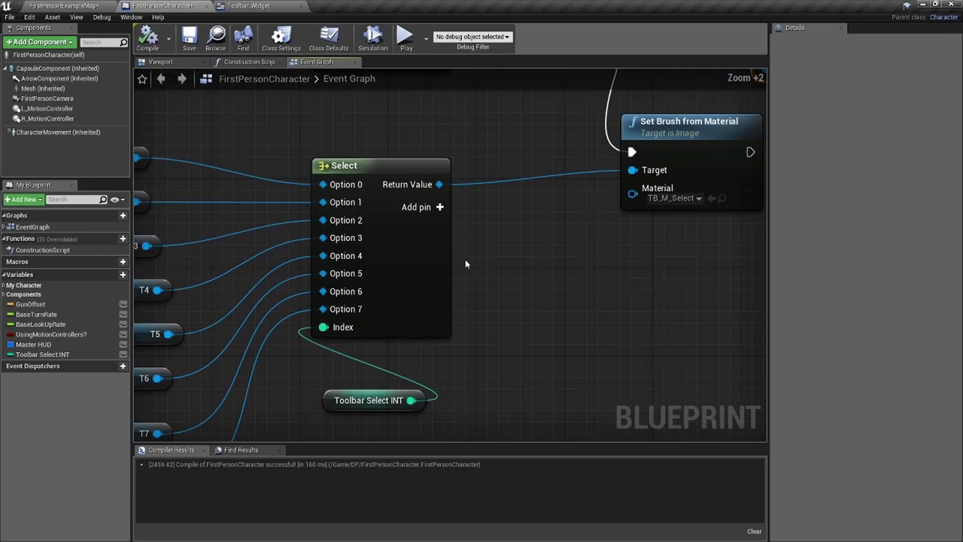
Switch to FirstPersonExampleMap and start playing the level in a full-screen viewport.
{"action": "left_click", "coordinate": [88, 5]}
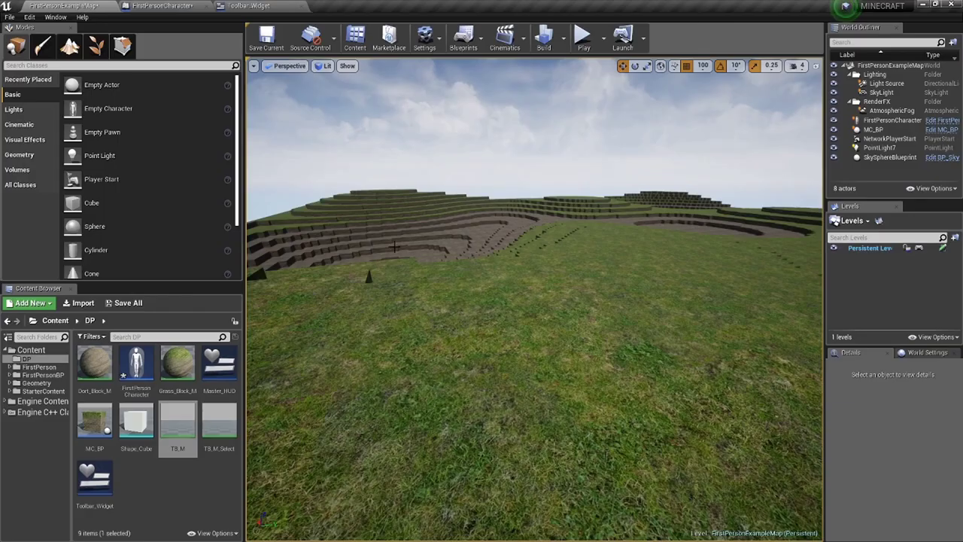
{"action": "left_click", "coordinate": [485, 322]}
{"action": "key", "text": "F11"}
{"action": "key", "text": "alt+p"}
{"action": "left_click", "coordinate": [486, 323]}
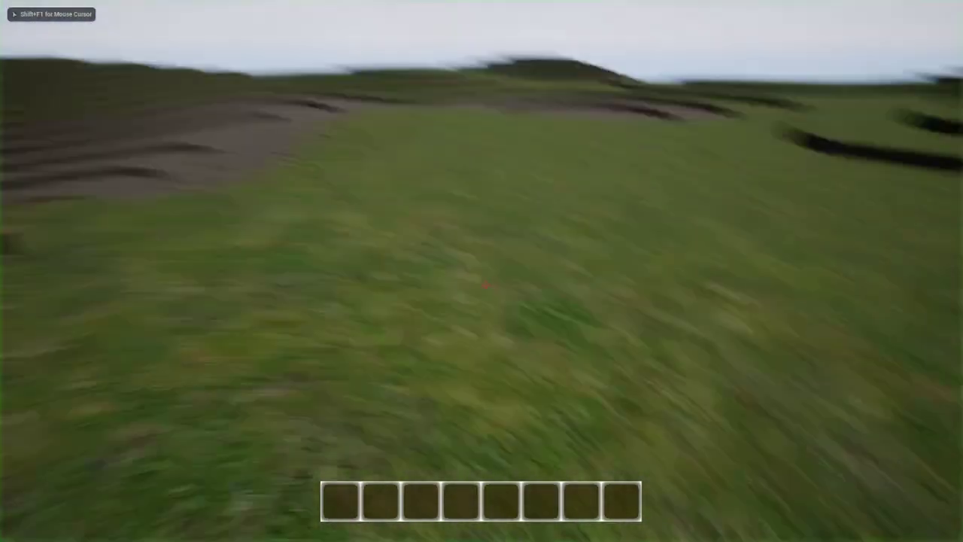
Walk across the terrain while scrolling the toolbar selection to test the slot highlighting.
{"action": "key", "text": "w"}
{"action": "scroll", "coordinate": [486, 285], "scroll_direction": "down", "scroll_amount": 10}
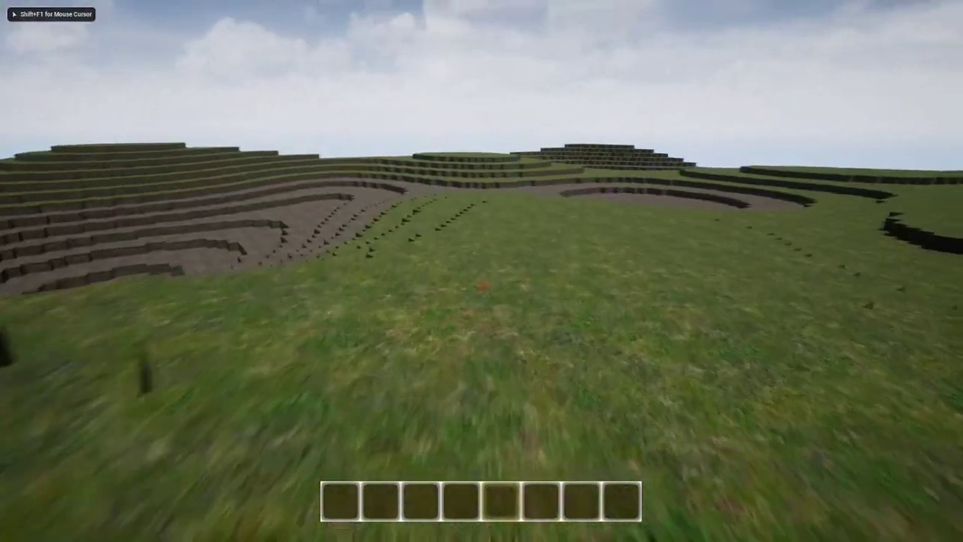
{"action": "key", "text": "w"}
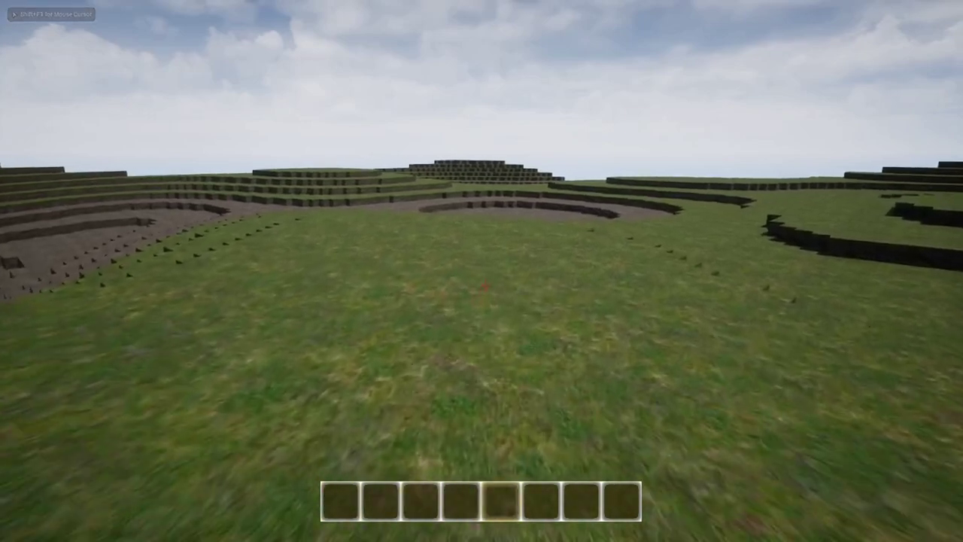
{"action": "key", "text": "w"}
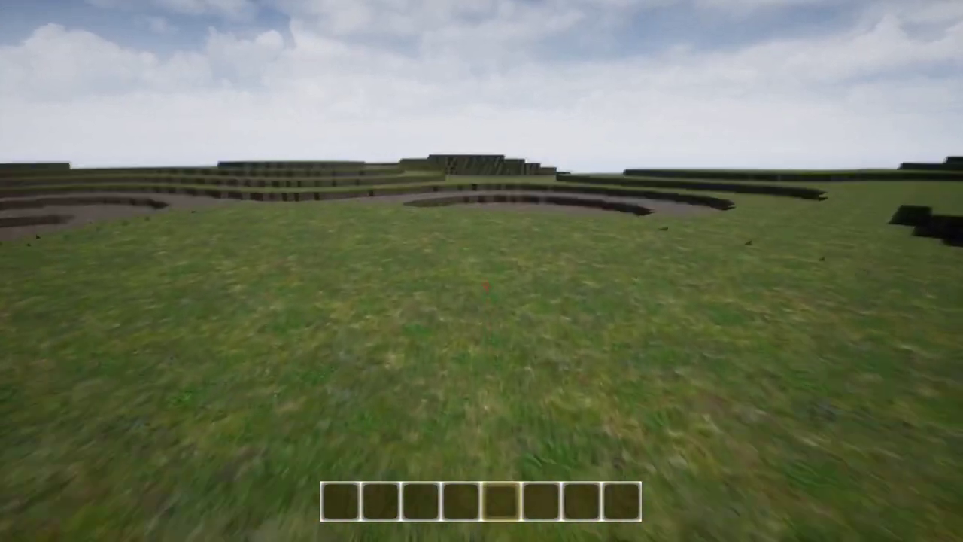
{"action": "key", "text": "w"}
{"action": "scroll", "coordinate": [485, 285], "scroll_direction": "down", "scroll_amount": 8}
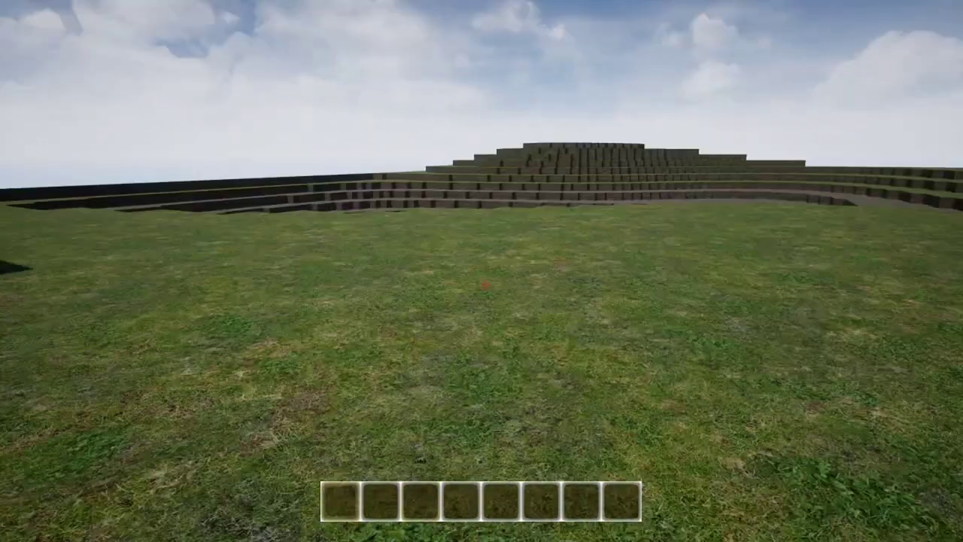
{"action": "key", "text": "w"}
{"action": "scroll", "coordinate": [486, 285], "scroll_direction": "down", "scroll_amount": 4}
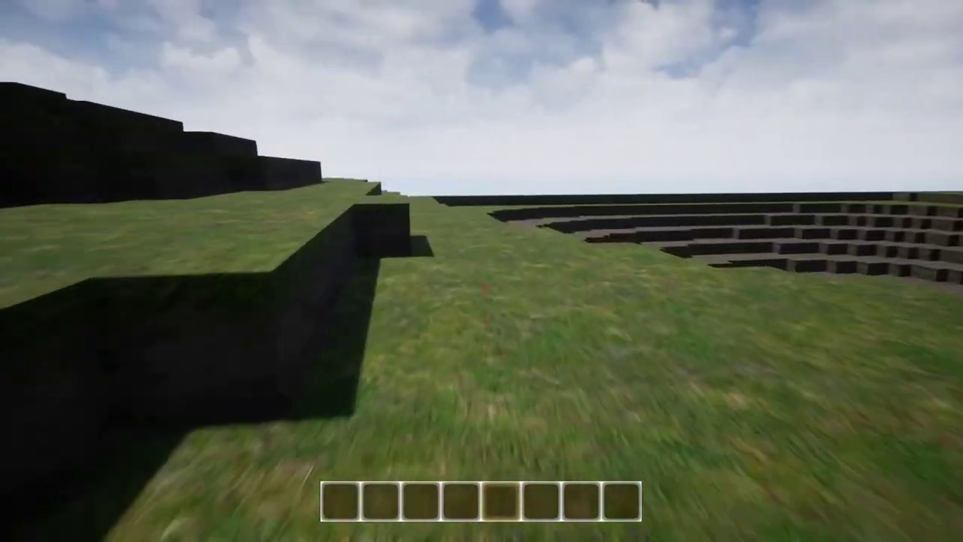
{"action": "key", "text": "w"}
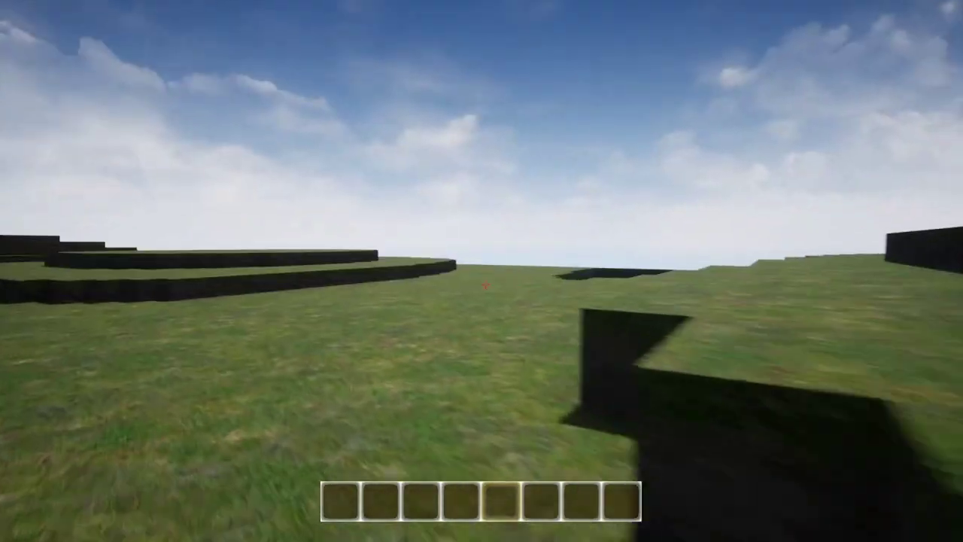
{"action": "key", "text": "w"}
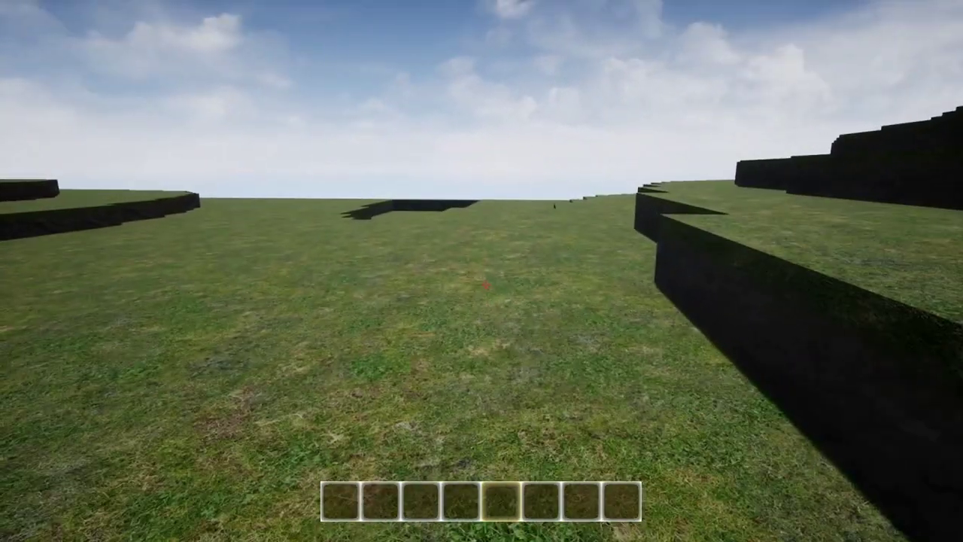
{"action": "key", "text": "w"}
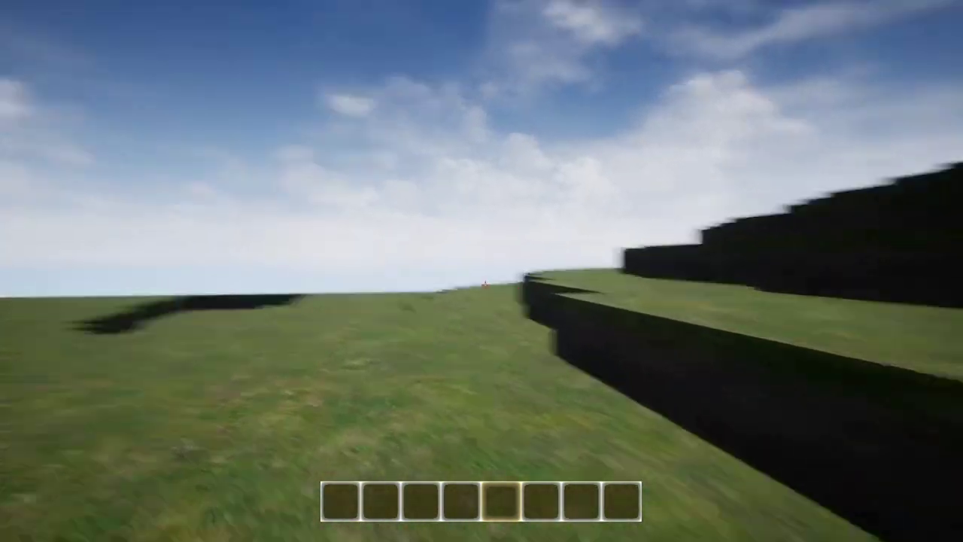
Scroll the toolbar selection in both directions between the first and last slots to test the clamp limits.
{"action": "key", "text": "w"}
{"action": "scroll", "coordinate": [485, 285], "scroll_direction": "up", "scroll_amount": 2}
{"action": "scroll", "coordinate": [485, 286], "scroll_direction": "up", "scroll_amount": 2}
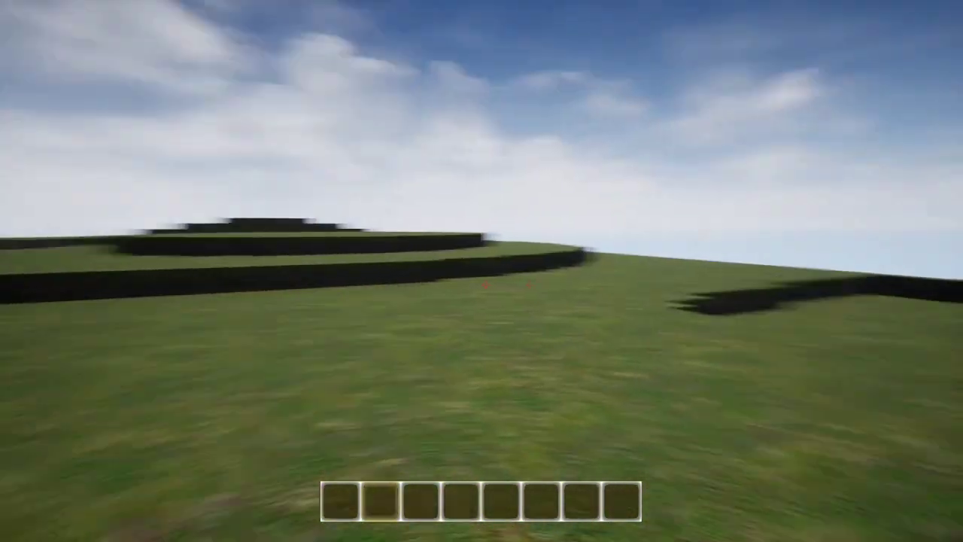
{"action": "scroll", "coordinate": [485, 285], "scroll_direction": "up", "scroll_amount": 3}
{"action": "key", "text": "w"}
{"action": "scroll", "coordinate": [485, 285], "scroll_direction": "down", "scroll_amount": 1}
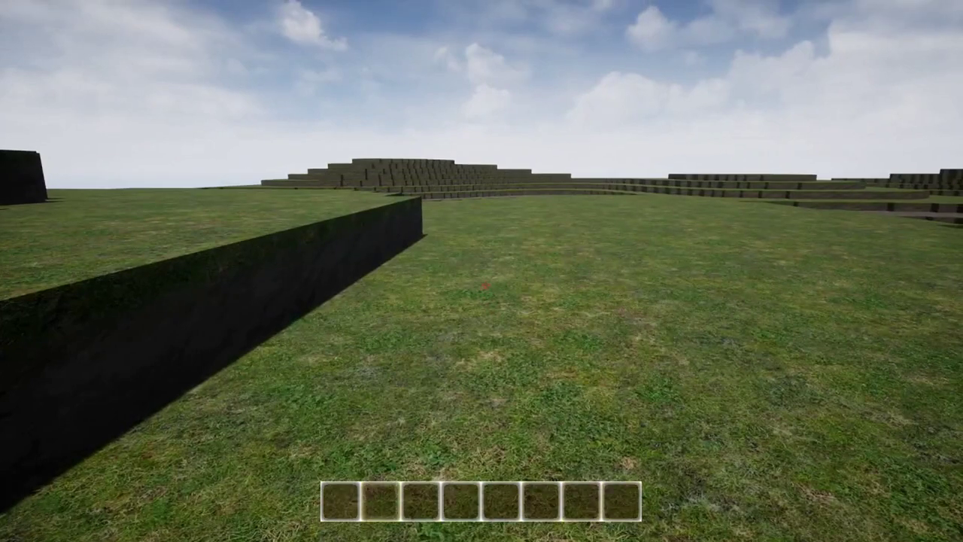
{"action": "scroll", "coordinate": [486, 285], "scroll_direction": "down", "scroll_amount": 1}
{"action": "scroll", "coordinate": [486, 285], "scroll_direction": "up", "scroll_amount": 1}
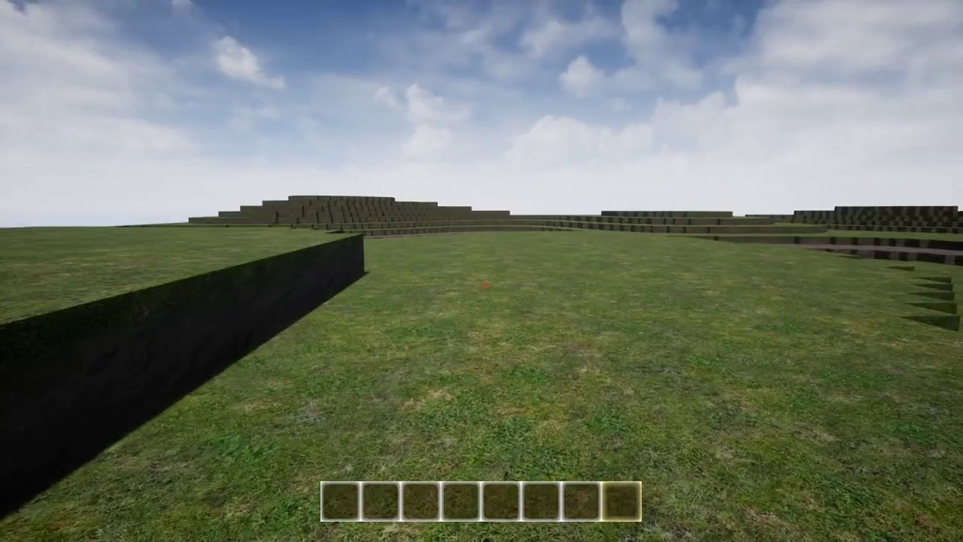
{"action": "scroll", "coordinate": [485, 285], "scroll_direction": "up", "scroll_amount": 2}
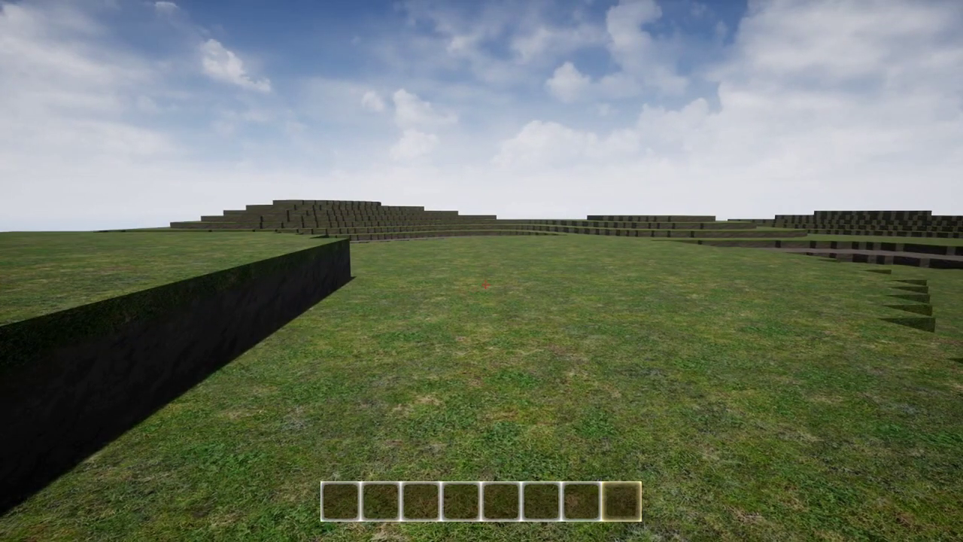
{"action": "key", "text": "w"}
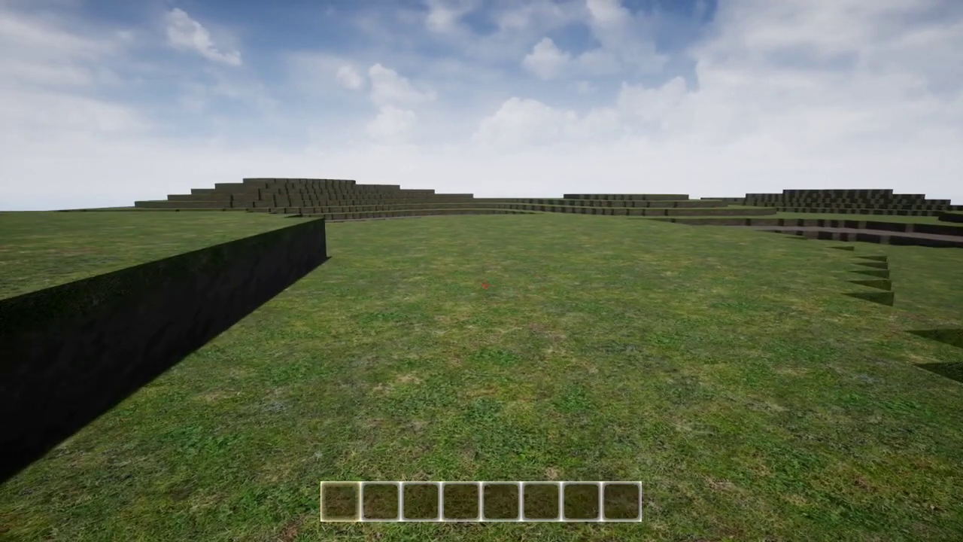
{"action": "scroll", "coordinate": [486, 285], "scroll_direction": "down", "scroll_amount": 1}
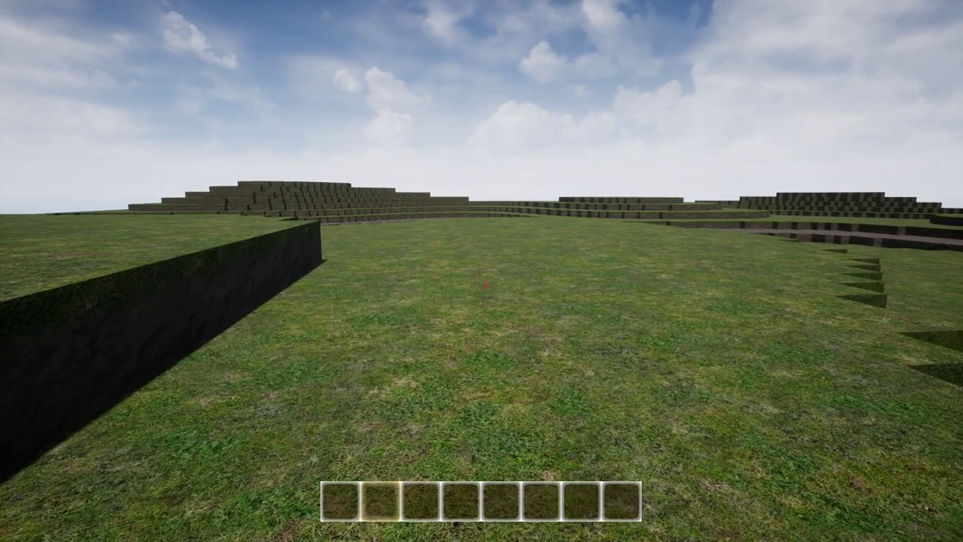
Restart the play session to check the toolbar's initial highlight, then stop it and leave full screen.
{"action": "key", "text": "Escape"}
{"action": "key", "text": "alt+p"}
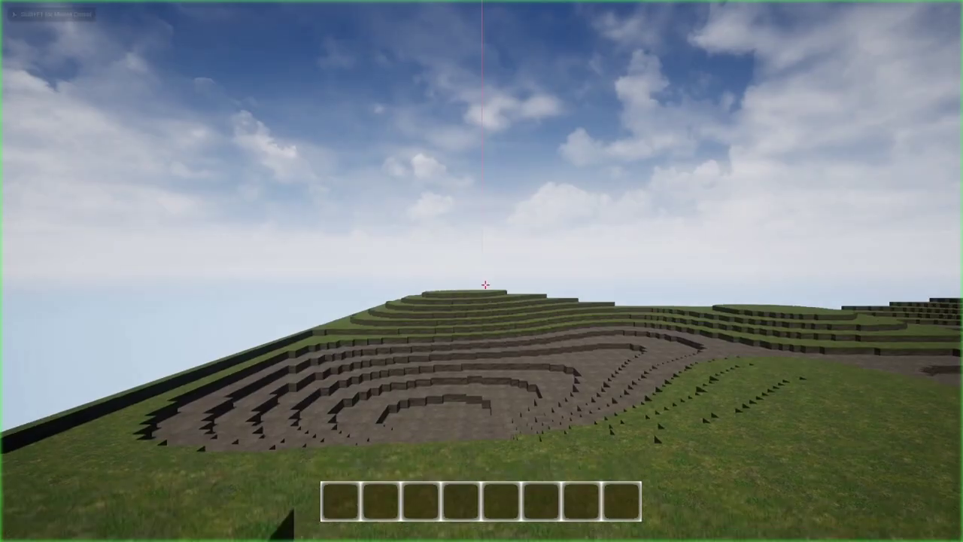
{"action": "key", "text": "w"}
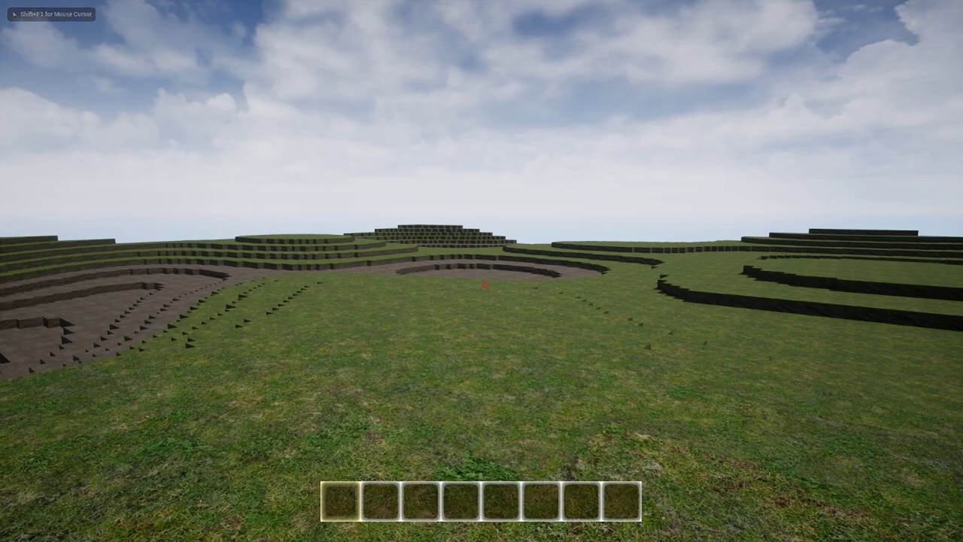
{"action": "key", "text": "Escape"}
{"action": "key", "text": "F11"}
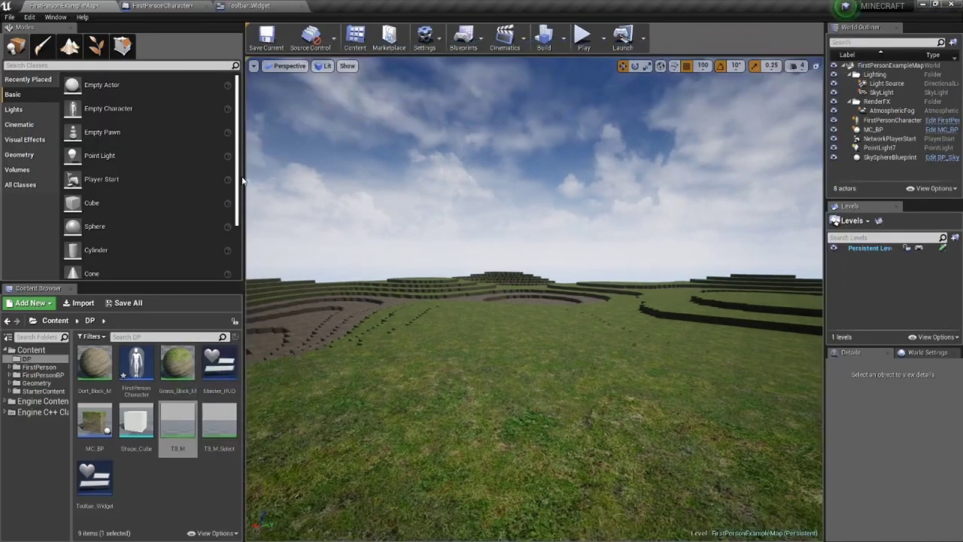
Set the brush image of T1 in Toolbar_Widget to TB_M_Select from the DP folder and compile the widget.
{"action": "left_click", "coordinate": [243, 5]}
{"action": "left_click", "coordinate": [213, 142]}
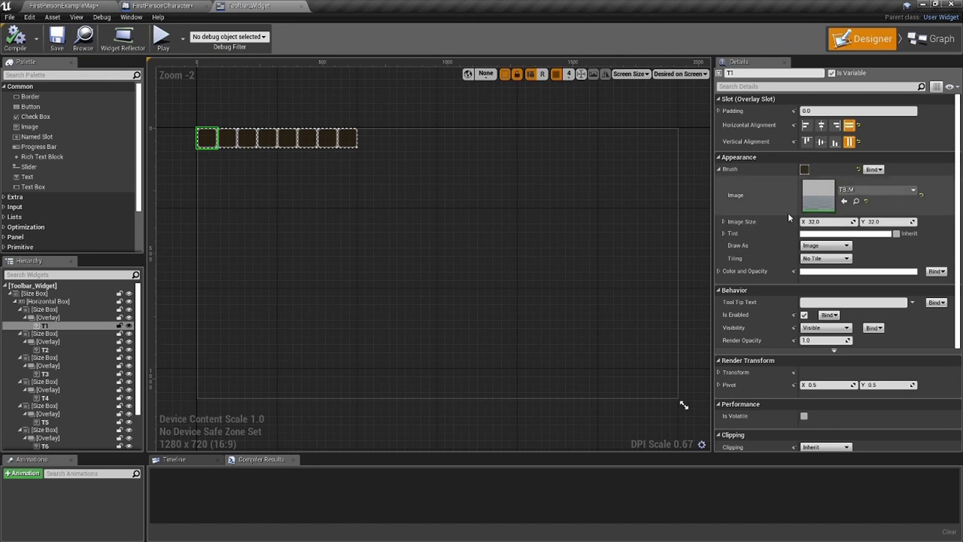
{"action": "left_click", "coordinate": [53, 5]}
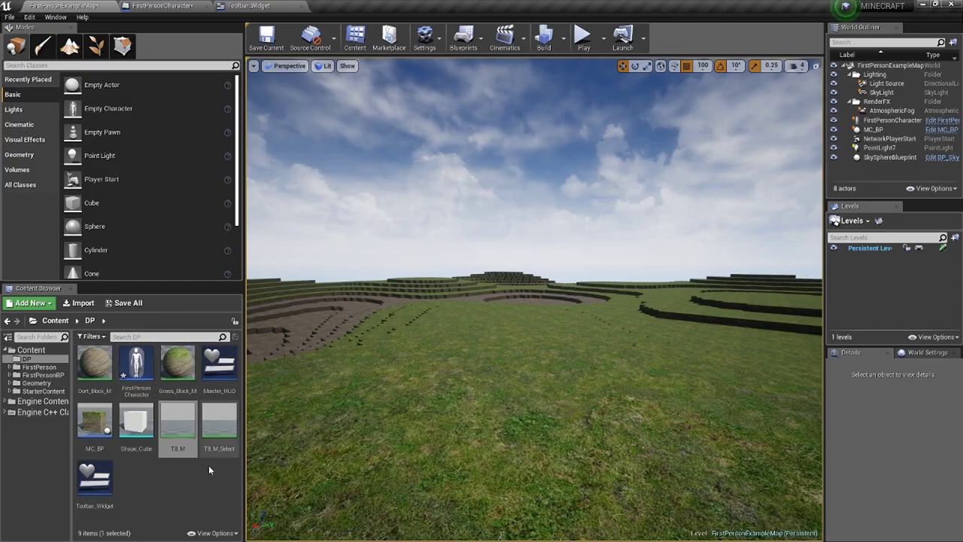
{"action": "left_click", "coordinate": [218, 423]}
{"action": "left_click", "coordinate": [265, 5]}
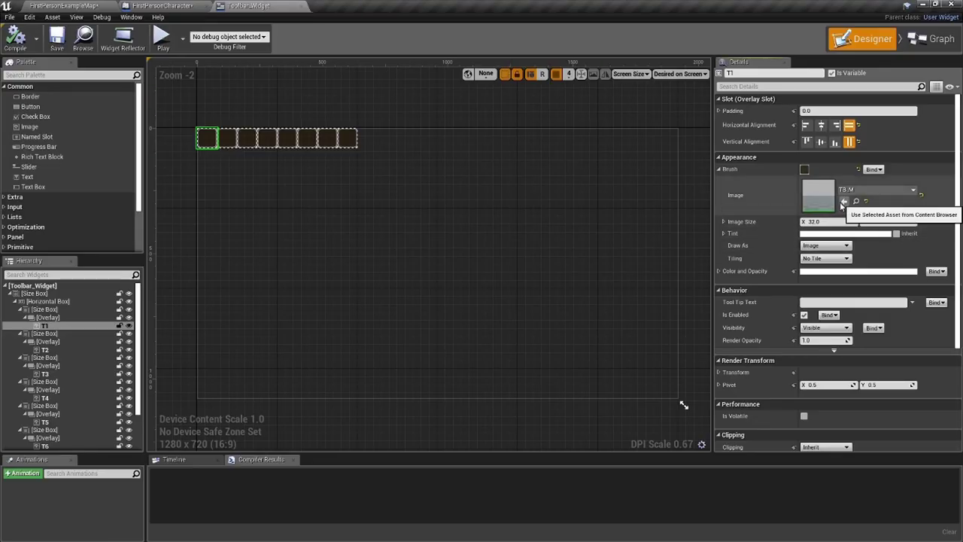
{"action": "left_click", "coordinate": [843, 201]}
{"action": "scroll", "coordinate": [218, 134], "scroll_direction": "up", "scroll_amount": 5}
{"action": "left_click", "coordinate": [11, 34]}
Play FirstPersonExampleMap twice to check the first toolbar slot's starting highlight, inspecting T1 in Toolbar_Widget between runs.
{"action": "left_click", "coordinate": [65, 5]}
{"action": "key", "text": "alt+p"}
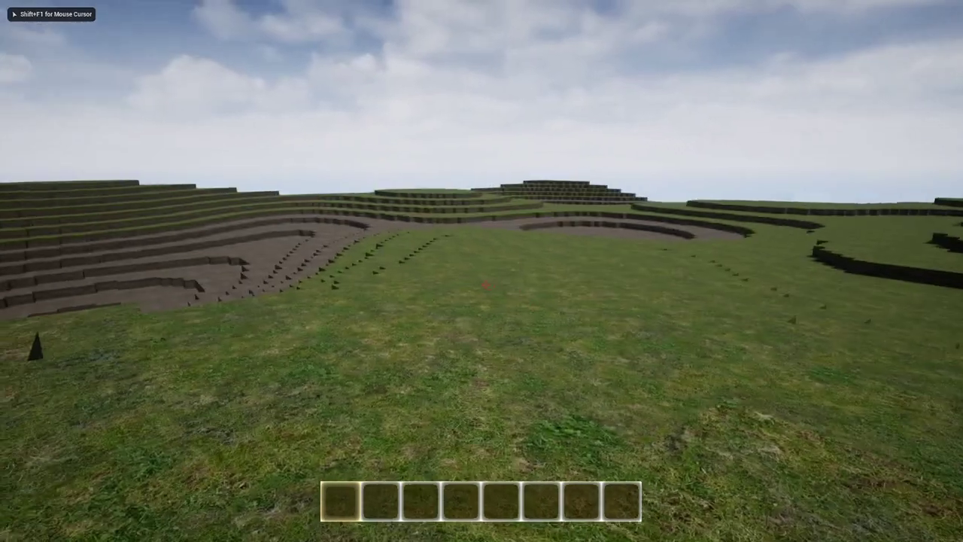
{"action": "key", "text": "Escape"}
{"action": "left_click", "coordinate": [255, 6]}
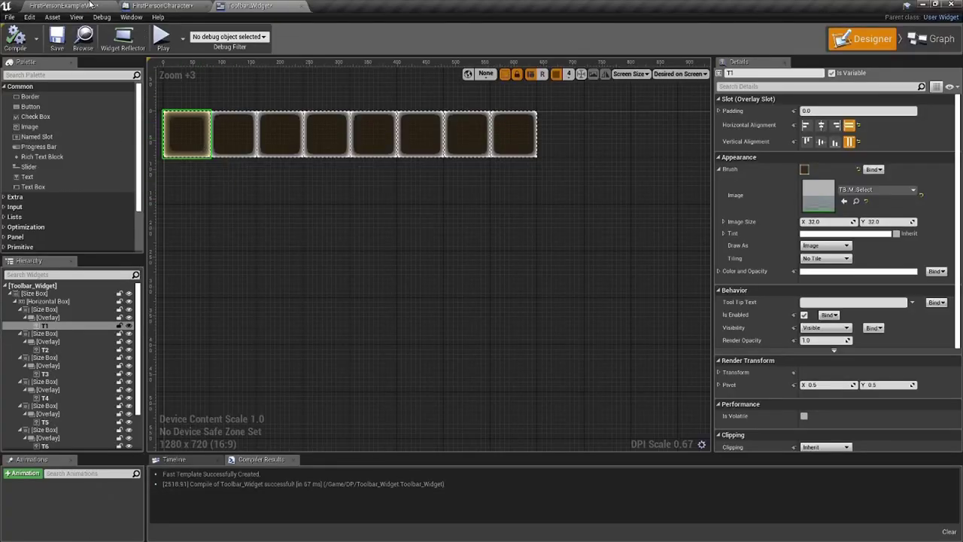
{"action": "left_click", "coordinate": [90, 6]}
{"action": "key", "text": "alt+p"}
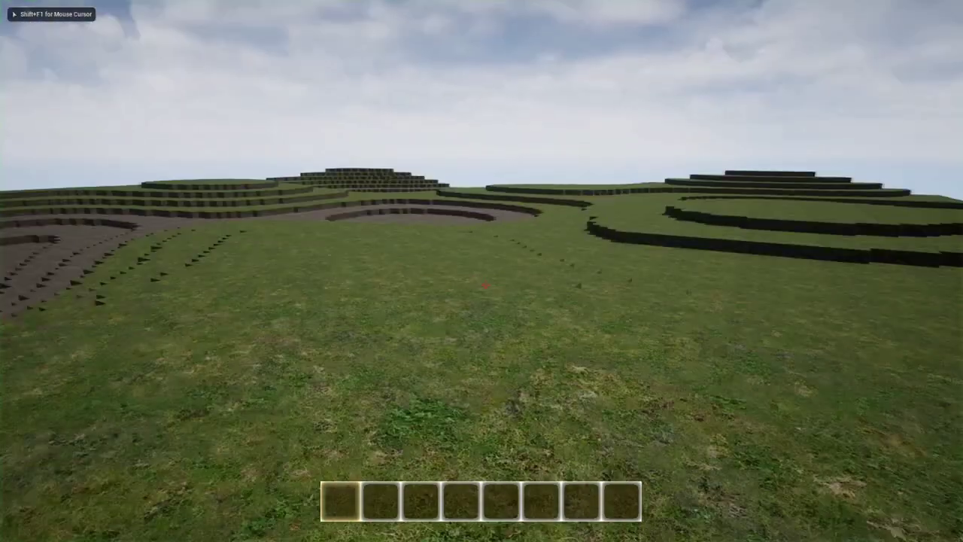
Place grass and dirt blocks around the terrain while moving, to test block placement with the toolbar on screen.
{"action": "right_click", "coordinate": [484, 284]}
{"action": "key", "text": "a"}
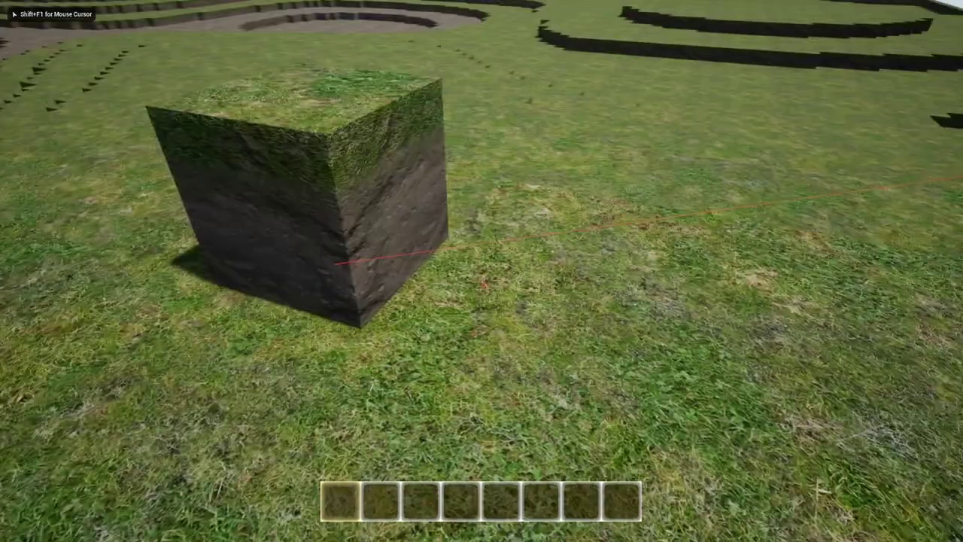
{"action": "right_click", "coordinate": [485, 285]}
{"action": "key", "text": "d"}
{"action": "right_click", "coordinate": [485, 284]}
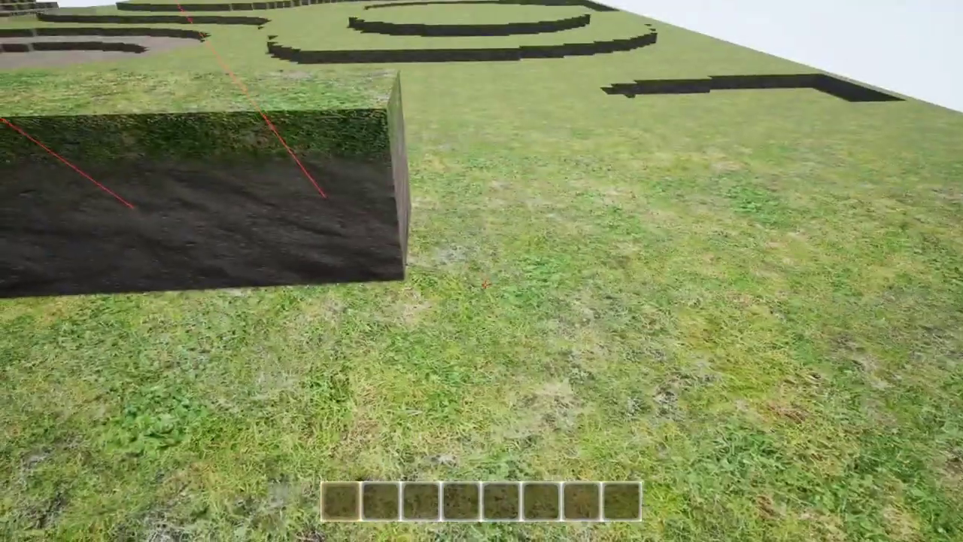
{"action": "right_click", "coordinate": [485, 284]}
{"action": "key", "text": "d"}
{"action": "right_click", "coordinate": [485, 284]}
{"action": "key", "text": "a"}
{"action": "right_click", "coordinate": [484, 284]}
{"action": "right_click", "coordinate": [485, 284]}
{"action": "key", "text": "d"}
{"action": "right_click", "coordinate": [485, 285]}
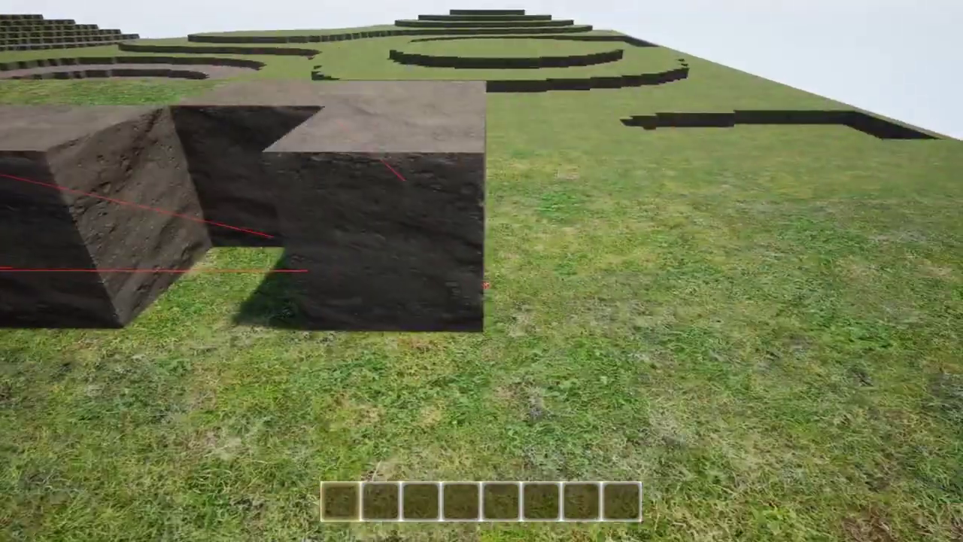
{"action": "key", "text": "a"}
{"action": "right_click", "coordinate": [485, 285]}
{"action": "right_click", "coordinate": [485, 284]}
{"action": "right_click", "coordinate": [486, 284]}
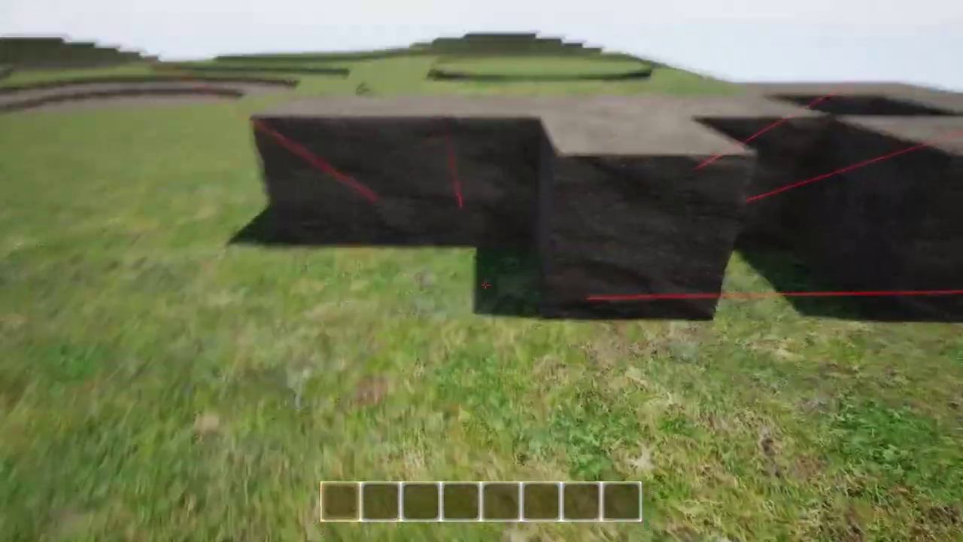
{"action": "right_click", "coordinate": [485, 284]}
{"action": "right_click", "coordinate": [485, 284]}
{"action": "key", "text": "s"}
{"action": "key", "text": "a"}
{"action": "right_click", "coordinate": [486, 285]}
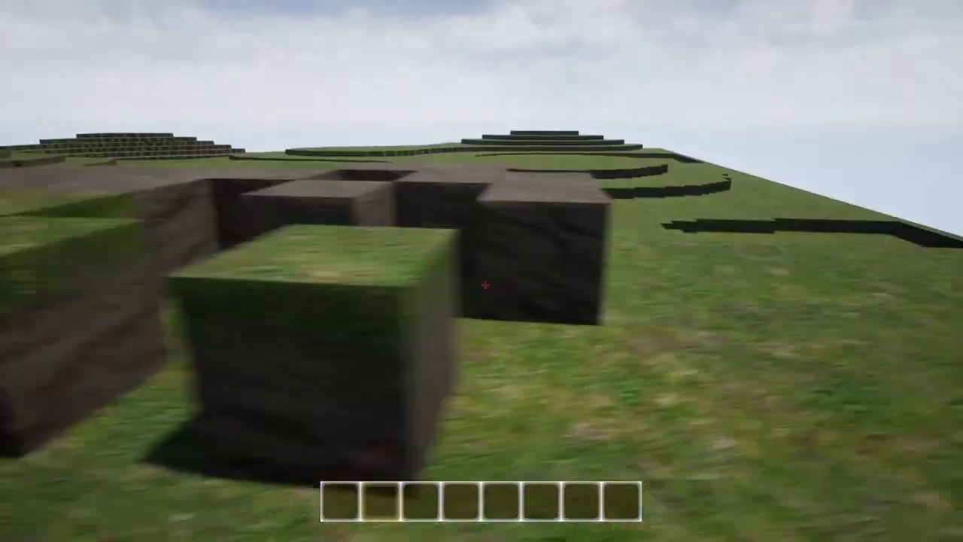
{"action": "key", "text": "a"}
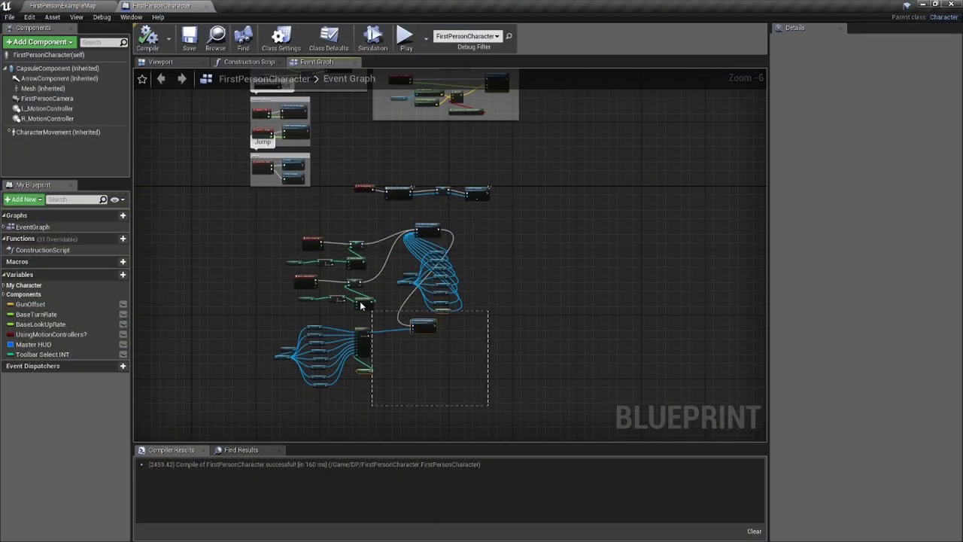
Move the whole group of toolbar selection nodes in FirstPersonCharacter's Event Graph to free up space beside it.
{"action": "left_click_drag", "start_coordinate": [361, 304], "coordinate": [281, 249]}
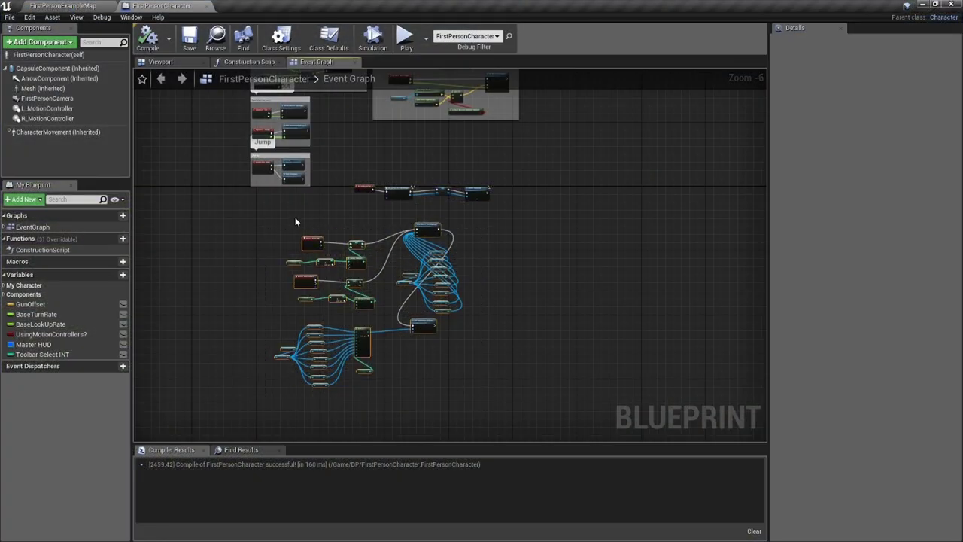
{"action": "left_click_drag", "start_coordinate": [418, 221], "coordinate": [361, 233]}
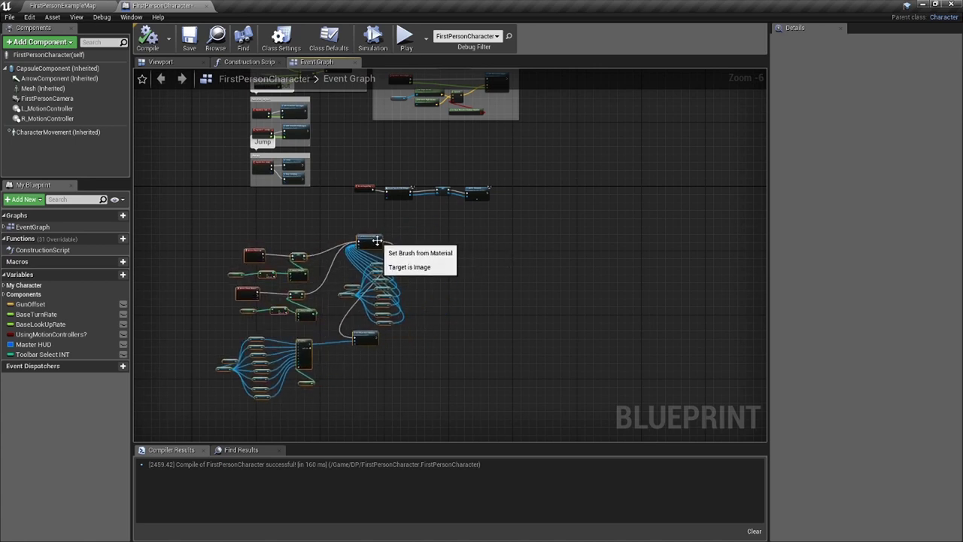
{"action": "scroll", "coordinate": [436, 253], "scroll_direction": "up", "scroll_amount": 2}
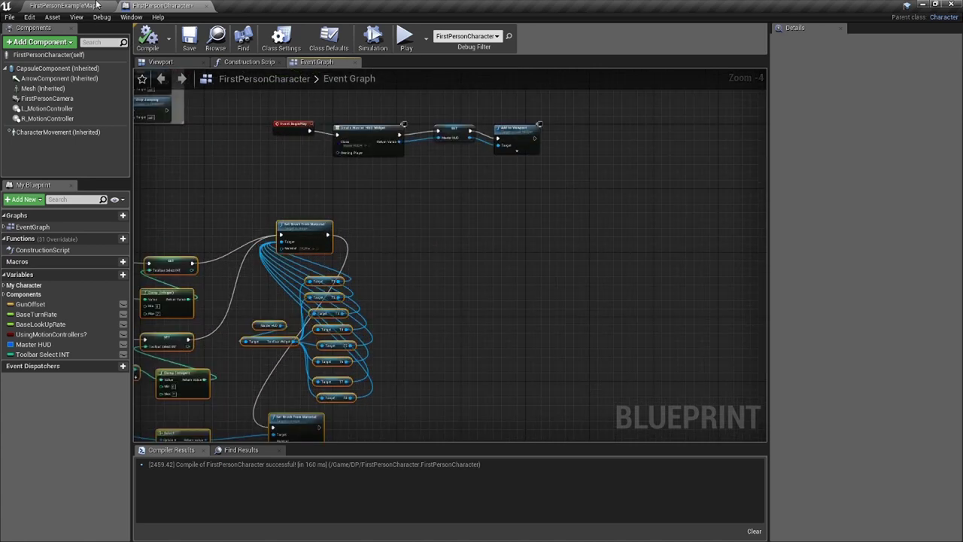
Open MC_BP and examine how the key 1 and key 2 events set Block Type Int in its Event Graph.
{"action": "left_click", "coordinate": [106, 5]}
{"action": "double_click", "coordinate": [94, 421]}
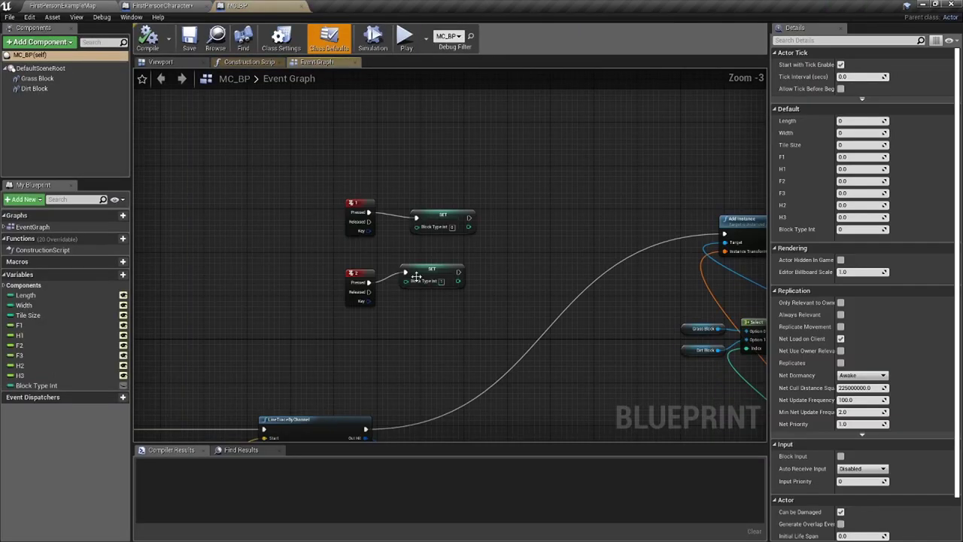
{"action": "scroll", "coordinate": [435, 293], "scroll_direction": "down", "scroll_amount": 7}
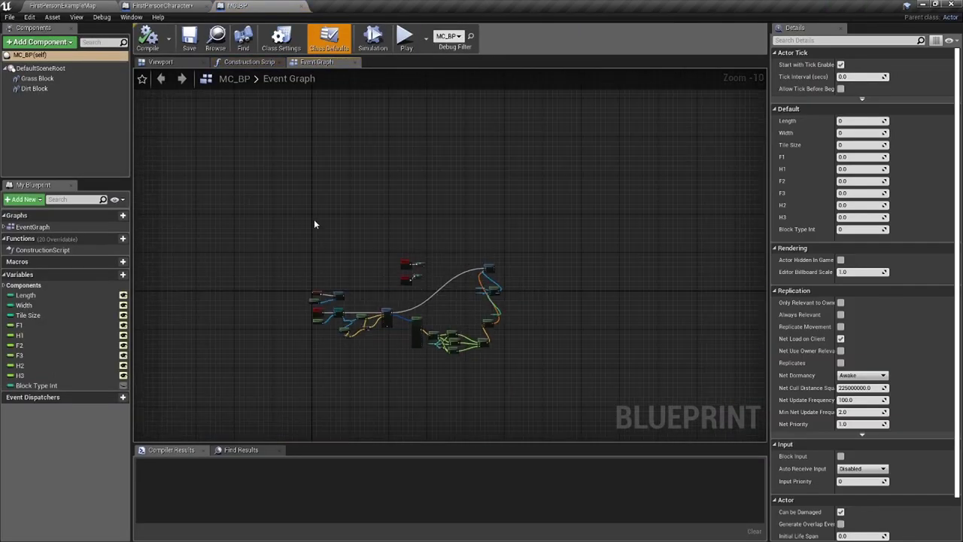
{"action": "left_click", "coordinate": [248, 61]}
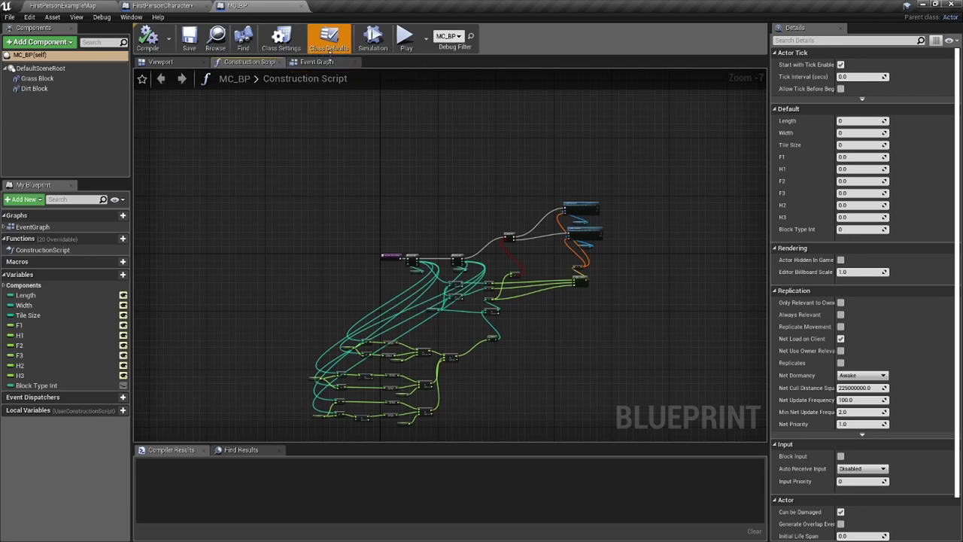
{"action": "left_click", "coordinate": [316, 61]}
{"action": "scroll", "coordinate": [464, 318], "scroll_direction": "up", "scroll_amount": 12}
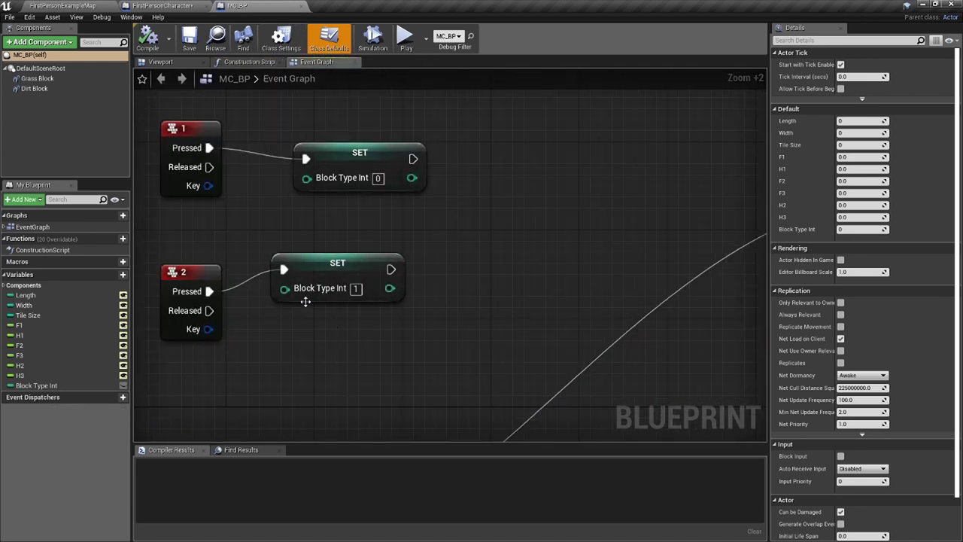
{"action": "scroll", "coordinate": [544, 340], "scroll_direction": "down", "scroll_amount": 3}
{"action": "right_click_drag", "start_coordinate": [615, 294], "coordinate": [255, 211]}
{"action": "right_click_drag", "start_coordinate": [396, 245], "coordinate": [589, 299]}
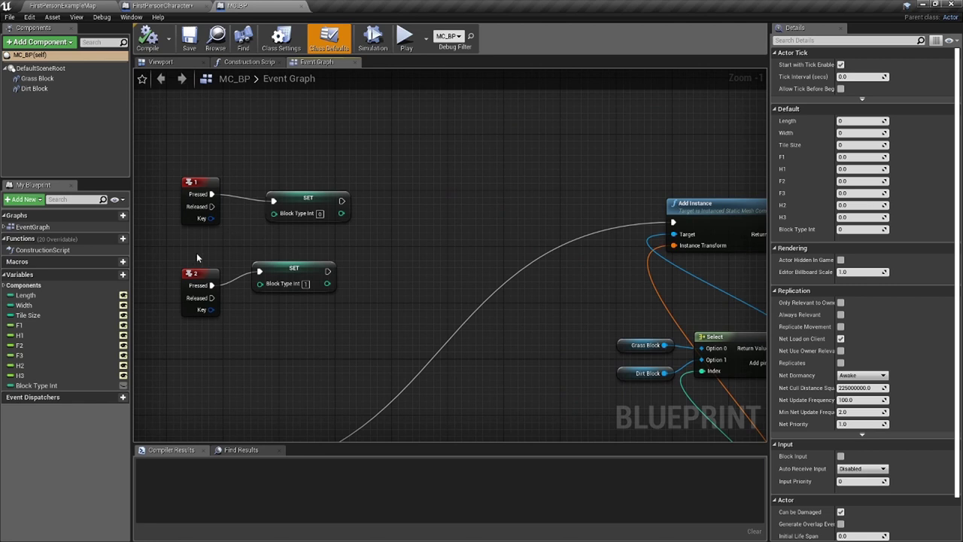
Return to FirstPersonCharacter's Event Graph and add keyboard events for keys 1 and 2 in the empty area.
{"action": "left_click", "coordinate": [188, 6]}
{"action": "right_click_drag", "start_coordinate": [496, 298], "coordinate": [438, 284]}
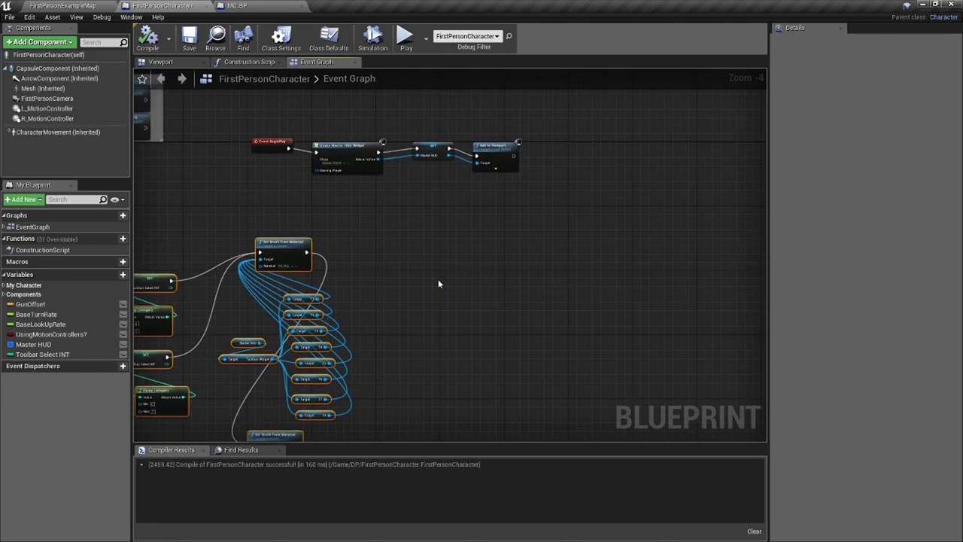
{"action": "right_click", "coordinate": [459, 263]}
{"action": "type", "text": "1"}
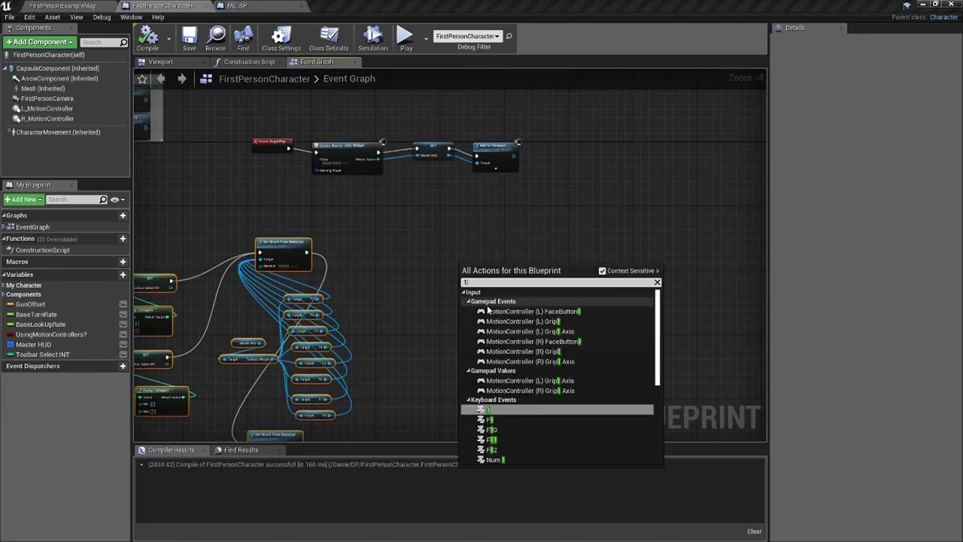
{"action": "key", "text": "Return"}
{"action": "right_click_drag", "start_coordinate": [484, 295], "coordinate": [477, 289]}
{"action": "right_click", "coordinate": [444, 288]}
{"action": "type", "text": "2"}
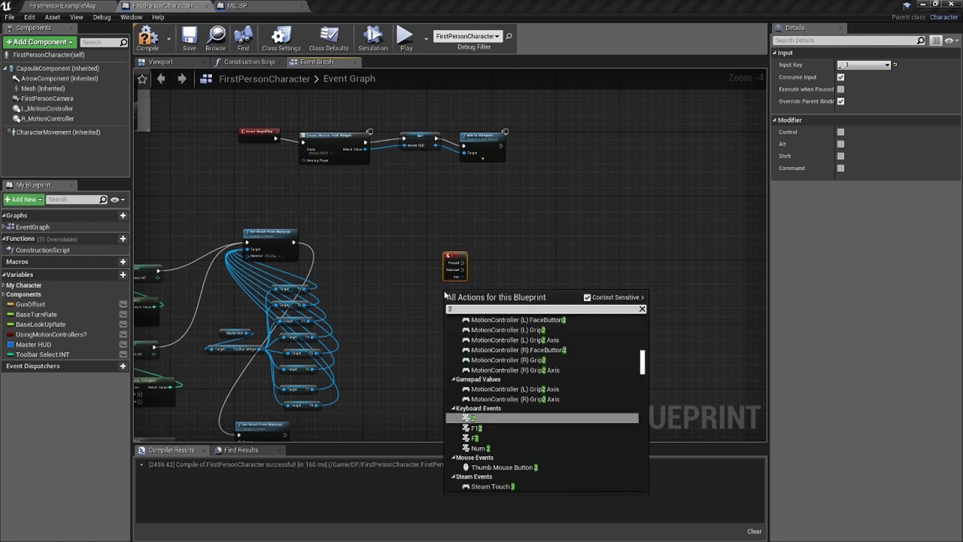
{"action": "key", "text": "Return"}
Add keyboard events for keys 3 through 8 in a column under the first two key events.
{"action": "right_click", "coordinate": [446, 331]}
{"action": "type", "text": "3"}
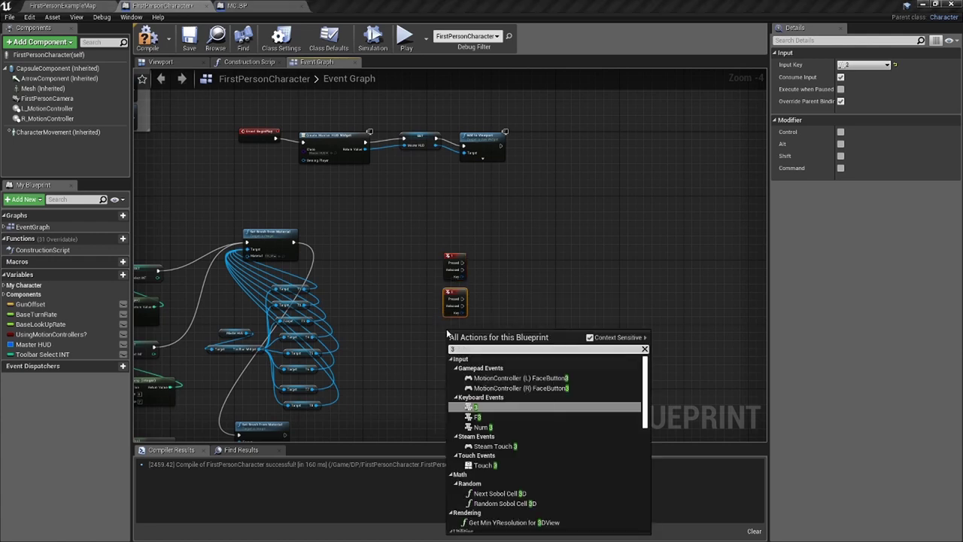
{"action": "key", "text": "Return"}
{"action": "scroll", "coordinate": [451, 320], "scroll_direction": "up", "scroll_amount": 3}
{"action": "right_click", "coordinate": [401, 307]}
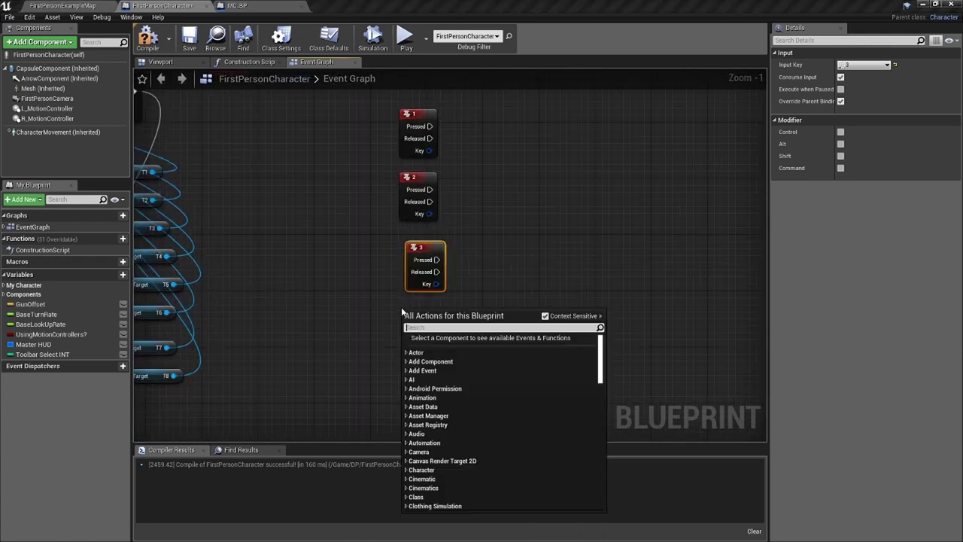
{"action": "scroll", "coordinate": [419, 254], "scroll_direction": "down", "scroll_amount": 4}
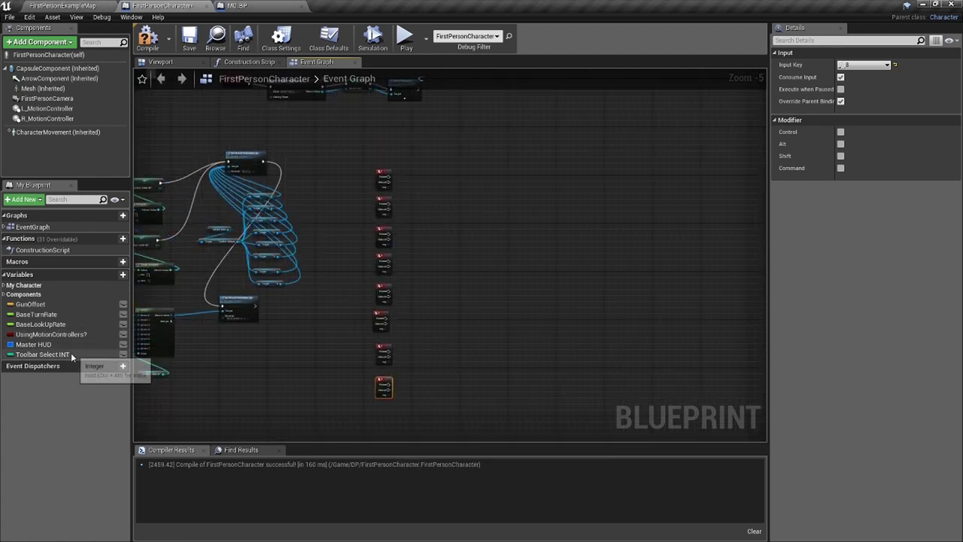
Add a Set Toolbar Select INT node beside the key 1 event and connect it to that event's Pressed output.
{"action": "left_click_drag", "start_coordinate": [71, 353], "coordinate": [354, 211]}
{"action": "left_click_drag", "start_coordinate": [424, 167], "coordinate": [430, 172]}
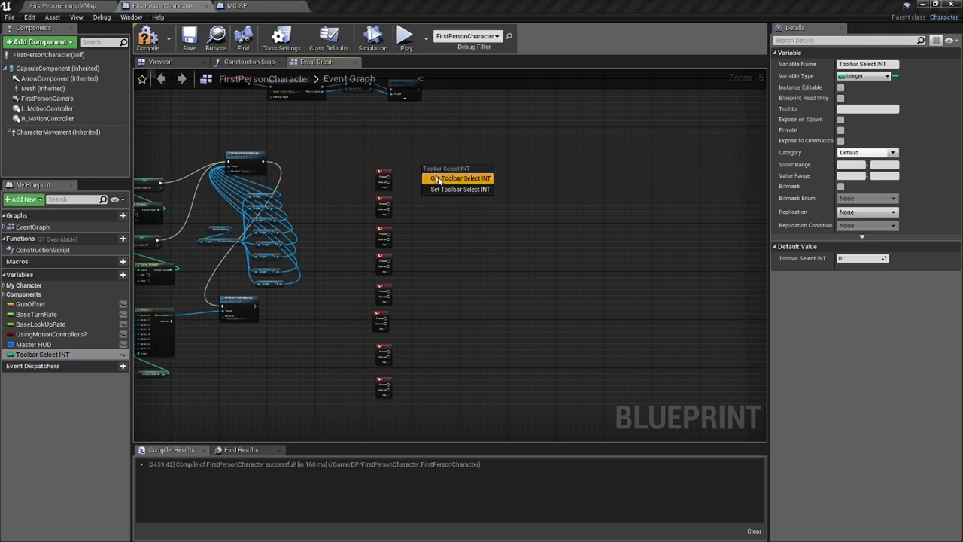
{"action": "left_click", "coordinate": [462, 187]}
{"action": "scroll", "coordinate": [429, 181], "scroll_direction": "up", "scroll_amount": 10}
{"action": "left_click_drag", "start_coordinate": [474, 119], "coordinate": [460, 161]}
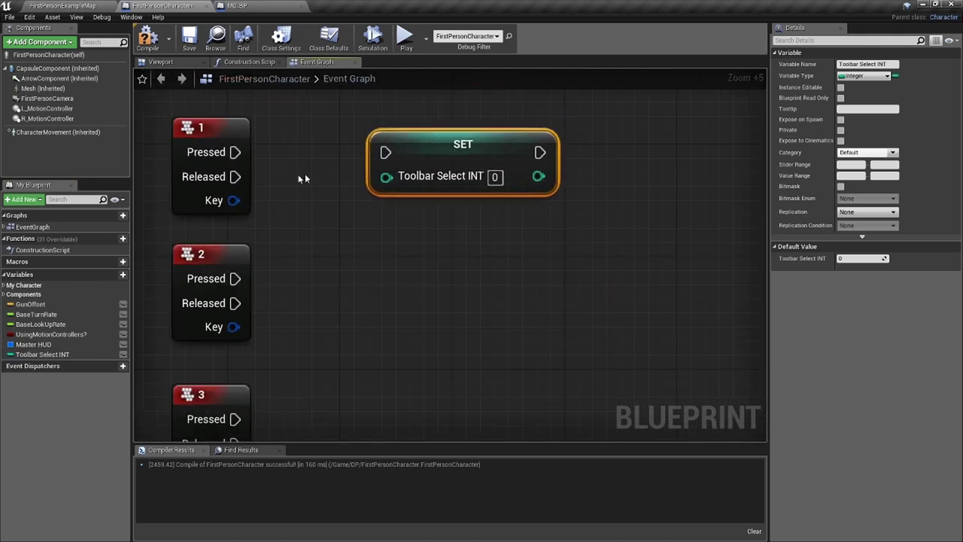
{"action": "left_click_drag", "start_coordinate": [234, 152], "coordinate": [389, 169]}
Duplicate the Set Toolbar Select INT node for key 2, connect it to Pressed and set its value to 1.
{"action": "key", "text": "ctrl+c"}
{"action": "key", "text": "ctrl+v"}
{"action": "left_click_drag", "start_coordinate": [234, 279], "coordinate": [409, 270]}
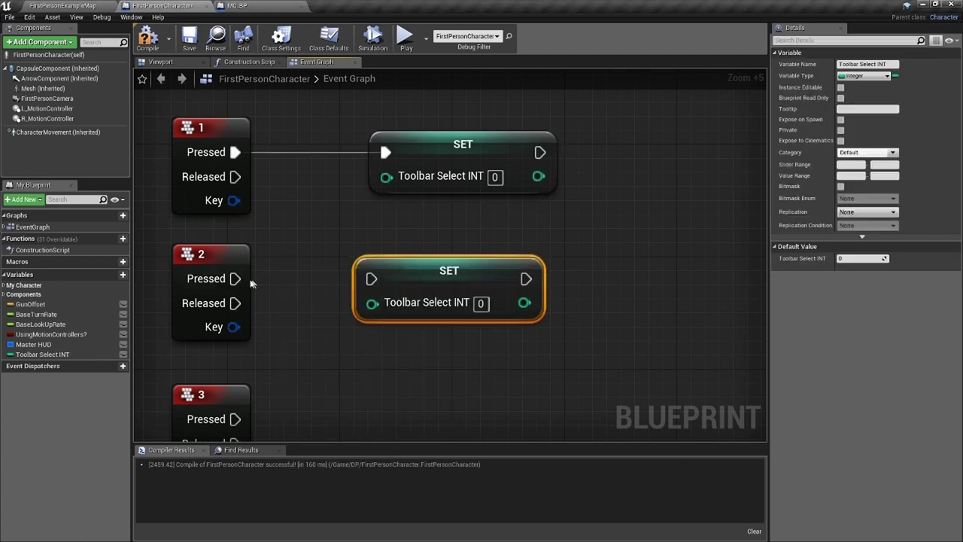
{"action": "left_click_drag", "start_coordinate": [234, 279], "coordinate": [370, 280]}
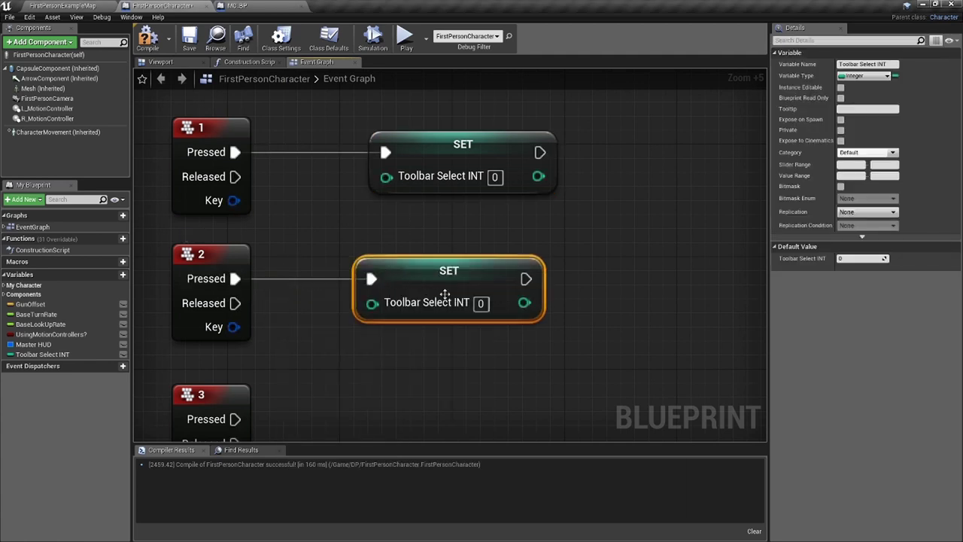
{"action": "left_click", "coordinate": [484, 303]}
{"action": "type", "text": "1"}
{"action": "left_click", "coordinate": [451, 352]}
Paste a Set Toolbar Select INT node for key 3, connect it to Pressed, set it to 2 and align it.
{"action": "right_click_drag", "start_coordinate": [440, 353], "coordinate": [434, 288]}
{"action": "left_click", "coordinate": [399, 201]}
{"action": "left_click", "coordinate": [375, 311]}
{"action": "key", "text": "ctrl+v"}
{"action": "left_click_drag", "start_coordinate": [229, 352], "coordinate": [366, 339]}
{"action": "left_click", "coordinate": [475, 365]}
{"action": "type", "text": "2"}
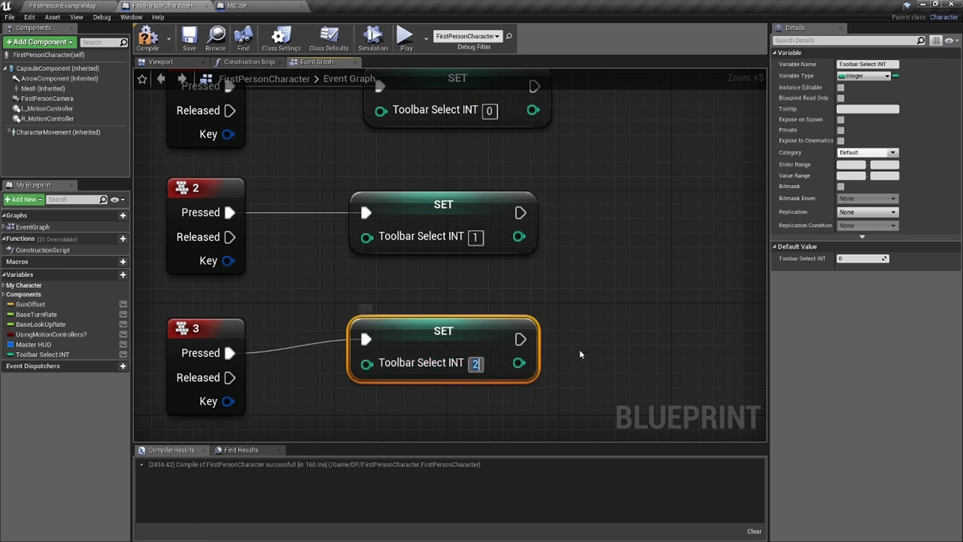
{"action": "left_click", "coordinate": [576, 352]}
{"action": "scroll", "coordinate": [566, 341], "scroll_direction": "down", "scroll_amount": 1}
{"action": "right_click_drag", "start_coordinate": [566, 338], "coordinate": [552, 239]}
{"action": "left_click_drag", "start_coordinate": [473, 272], "coordinate": [472, 285]}
Duplicate the Set Toolbar Select INT node for key 4 and connect it to that key's Pressed output.
{"action": "right_click_drag", "start_coordinate": [432, 348], "coordinate": [439, 283]}
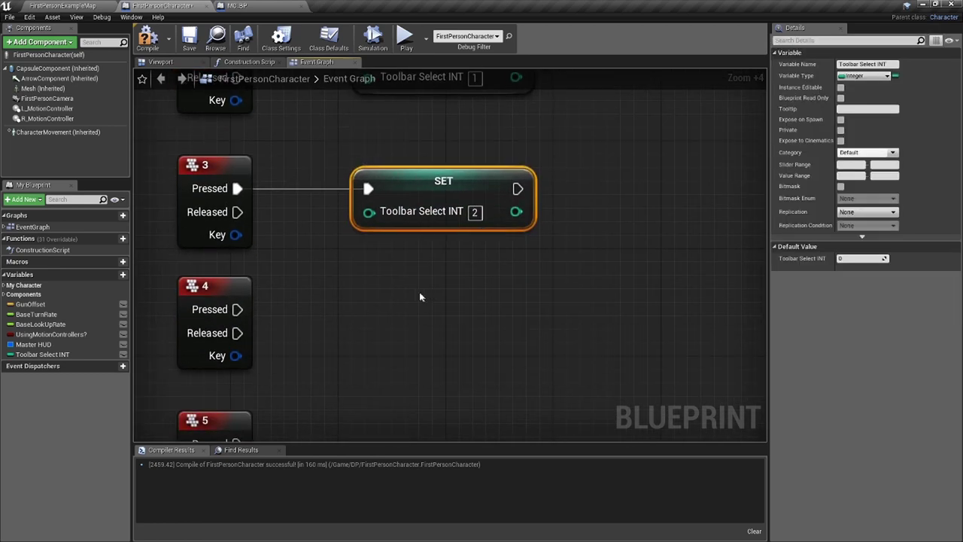
{"action": "key", "text": "ctrl+c"}
{"action": "key", "text": "ctrl+v"}
{"action": "left_click_drag", "start_coordinate": [237, 309], "coordinate": [432, 340]}
{"action": "left_click_drag", "start_coordinate": [480, 338], "coordinate": [440, 325]}
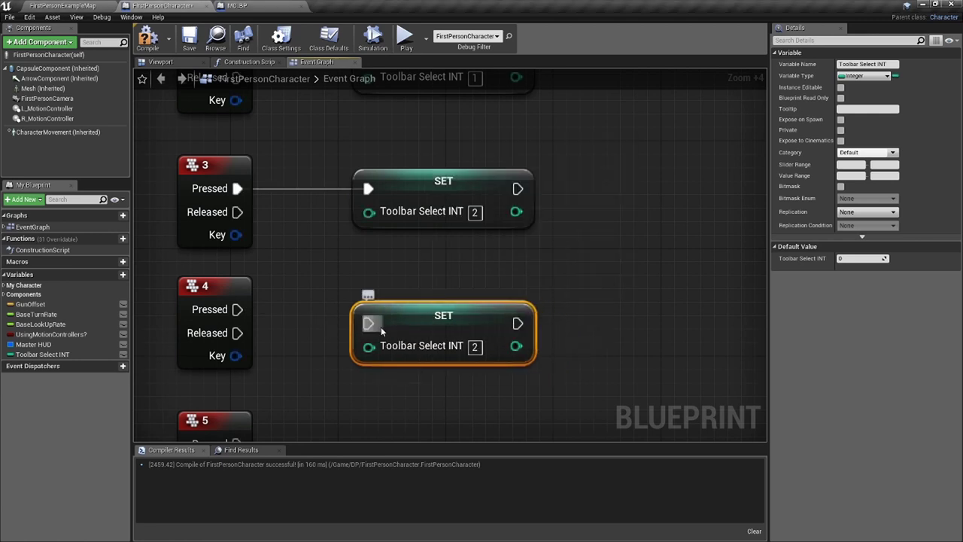
{"action": "left_click_drag", "start_coordinate": [376, 325], "coordinate": [239, 313]}
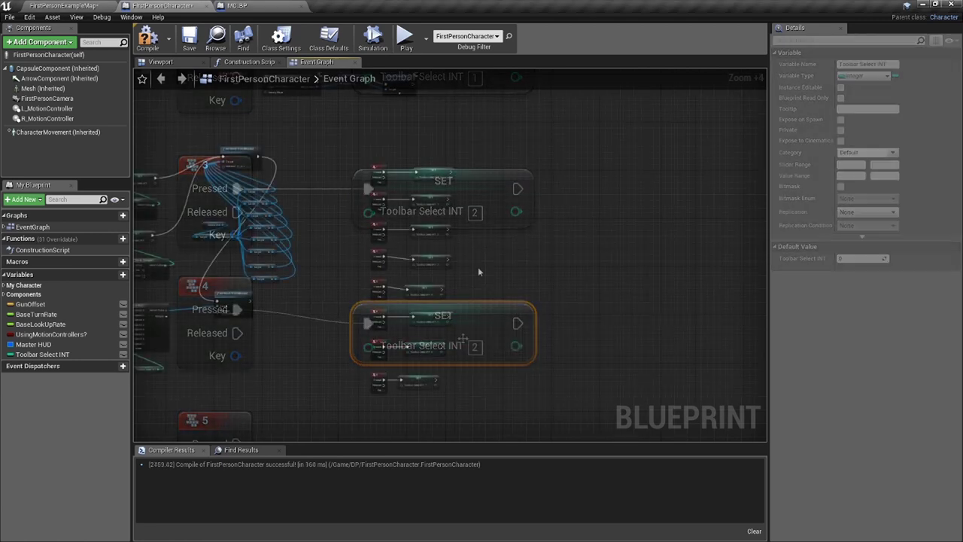
Move all eight key events with their Set nodes below the toolbar selection nodes.
{"action": "scroll", "coordinate": [477, 266], "scroll_direction": "down", "scroll_amount": 5}
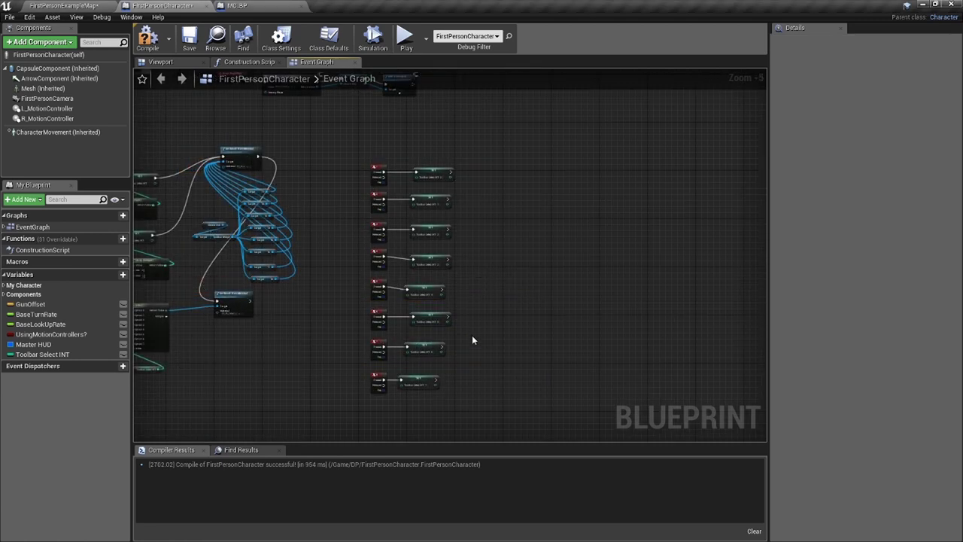
{"action": "right_click_drag", "start_coordinate": [468, 336], "coordinate": [479, 307]}
{"action": "scroll", "coordinate": [481, 354], "scroll_direction": "up", "scroll_amount": 1}
{"action": "left_click_drag", "start_coordinate": [481, 353], "coordinate": [426, 235]}
{"action": "scroll", "coordinate": [341, 201], "scroll_direction": "up", "scroll_amount": 3}
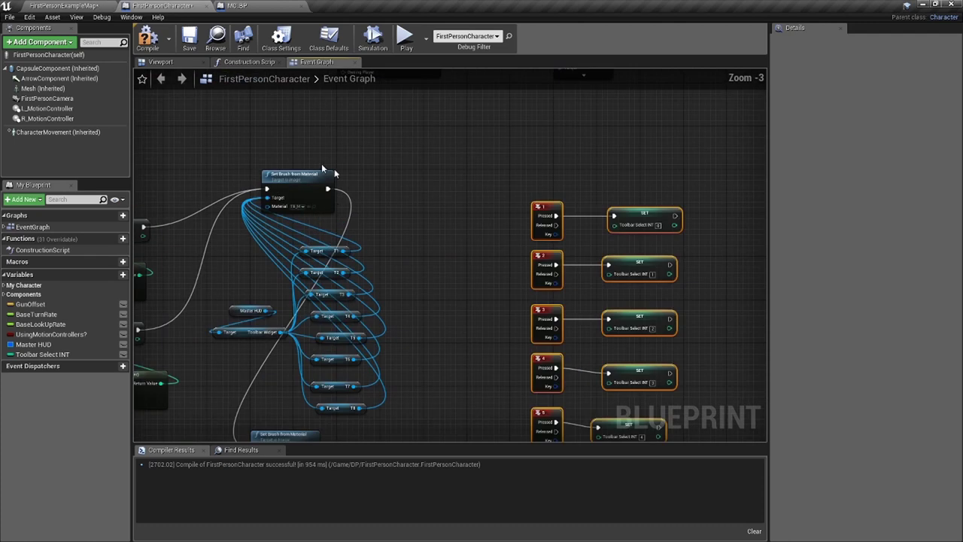
{"action": "scroll", "coordinate": [356, 347], "scroll_direction": "down", "scroll_amount": 2}
{"action": "right_click_drag", "start_coordinate": [378, 340], "coordinate": [365, 225]}
{"action": "left_click_drag", "start_coordinate": [544, 386], "coordinate": [416, 136]}
{"action": "scroll", "coordinate": [463, 150], "scroll_direction": "down", "scroll_amount": 1}
{"action": "left_click_drag", "start_coordinate": [477, 153], "coordinate": [300, 314]}
{"action": "right_click_drag", "start_coordinate": [328, 282], "coordinate": [357, 354]}
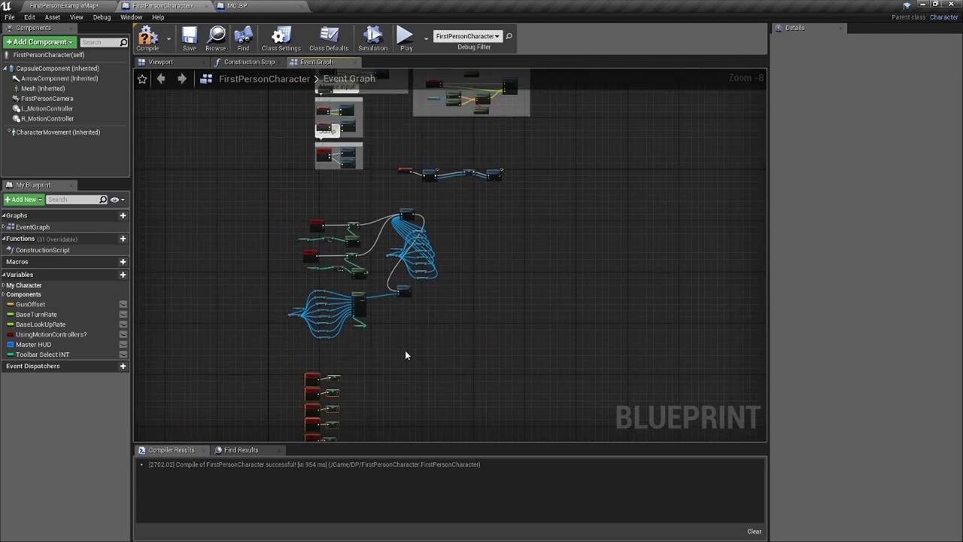
Move the second Set Brush from Material node and its Select node group to the far side of the first brush group.
{"action": "scroll", "coordinate": [415, 342], "scroll_direction": "up", "scroll_amount": 4}
{"action": "scroll", "coordinate": [402, 316], "scroll_direction": "down", "scroll_amount": 2}
{"action": "mouse_move", "coordinate": [379, 305]}
{"action": "left_mouse_down"}
{"action": "mouse_move", "coordinate": [482, 262]}
{"action": "mouse_move", "coordinate": [518, 212]}
{"action": "left_mouse_up"}
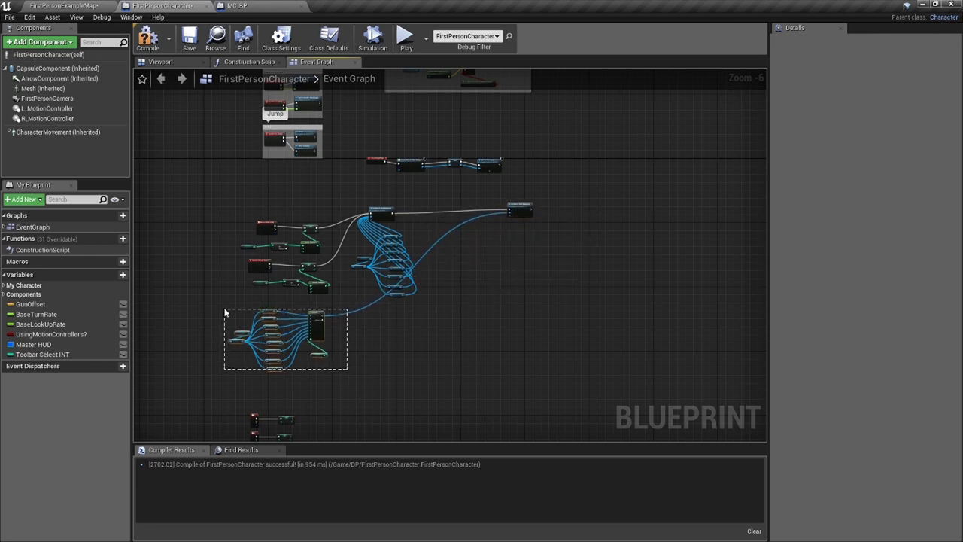
{"action": "left_click_drag", "start_coordinate": [320, 325], "coordinate": [546, 244]}
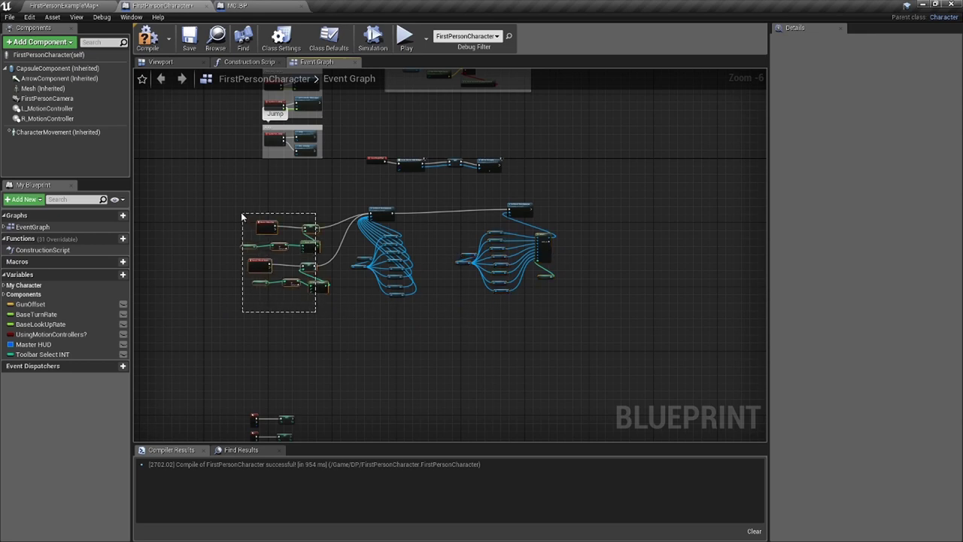
Space the mouse wheel event nodes and the two Set Brush from Material groups farther apart.
{"action": "left_click_drag", "start_coordinate": [258, 227], "coordinate": [507, 287]}
{"action": "left_click_drag", "start_coordinate": [544, 245], "coordinate": [550, 291]}
{"action": "right_click_drag", "start_coordinate": [521, 312], "coordinate": [551, 243]}
{"action": "right_click_drag", "start_coordinate": [366, 335], "coordinate": [371, 248]}
{"action": "scroll", "coordinate": [370, 248], "scroll_direction": "down", "scroll_amount": 2}
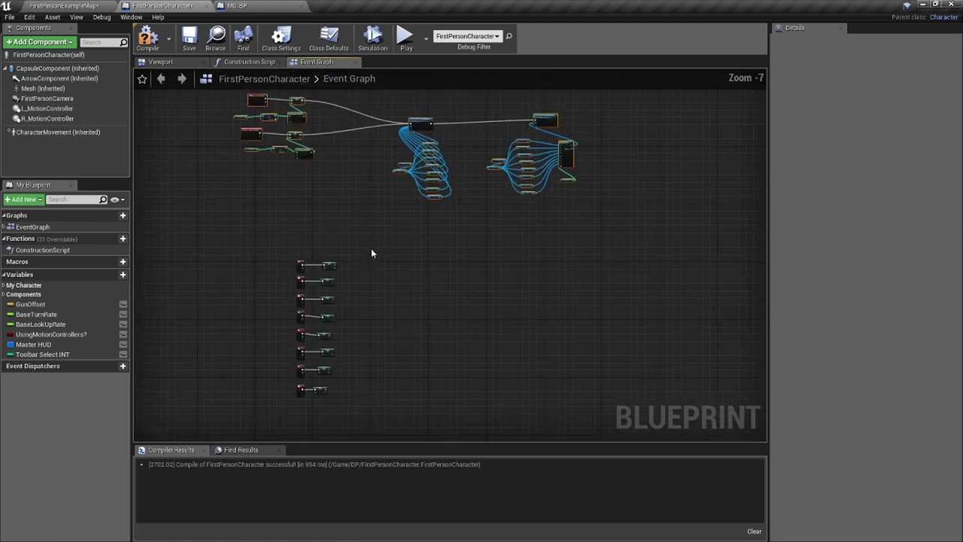
Move the eight key events with their Set nodes up to sit directly below the mouse wheel event nodes.
{"action": "left_click_drag", "start_coordinate": [371, 238], "coordinate": [328, 309]}
{"action": "left_click_drag", "start_coordinate": [314, 378], "coordinate": [339, 289]}
{"action": "right_click_drag", "start_coordinate": [338, 295], "coordinate": [280, 376]}
{"action": "scroll", "coordinate": [303, 279], "scroll_direction": "up", "scroll_amount": 7}
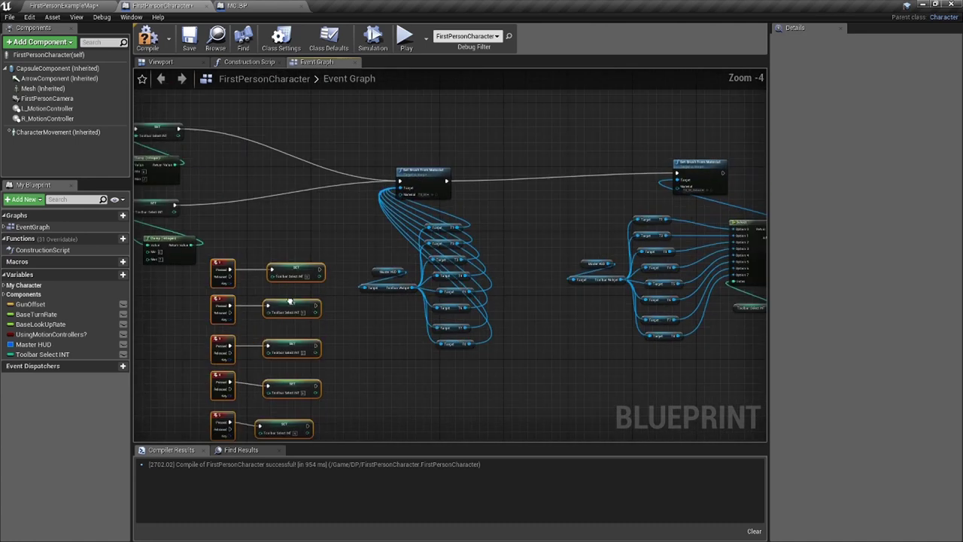
Connect the Set nodes of all eight number key events to the first Set Brush from Material node's execution input.
{"action": "mouse_move", "coordinate": [436, 148]}
{"action": "left_mouse_down"}
{"action": "mouse_move", "coordinate": [351, 186]}
{"action": "mouse_move", "coordinate": [290, 303]}
{"action": "mouse_move", "coordinate": [387, 246]}
{"action": "mouse_move", "coordinate": [299, 383]}
{"action": "mouse_move", "coordinate": [285, 367]}
{"action": "left_mouse_up"}
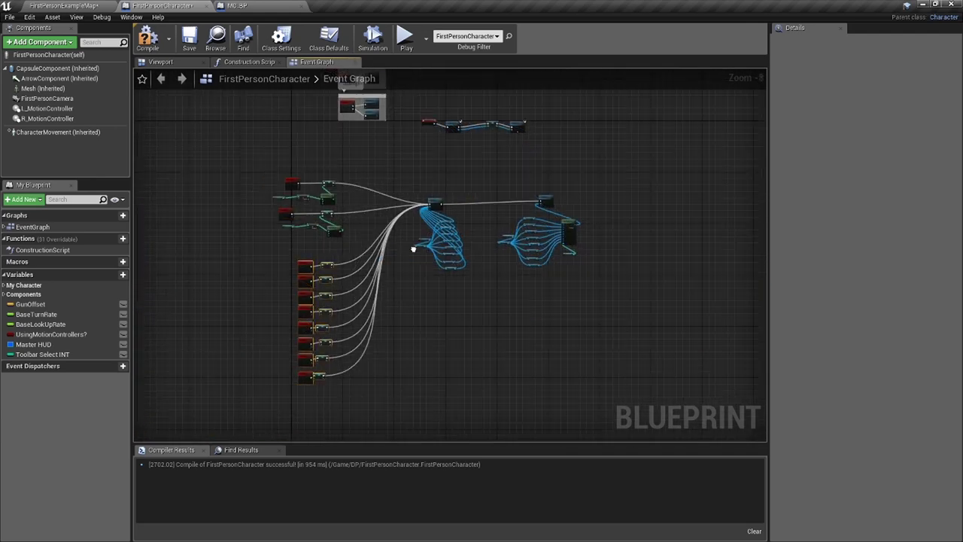
Review the wiring from the key events and mouse wheel events through both Set Brush from Material groups.
{"action": "scroll", "coordinate": [339, 290], "scroll_direction": "up", "scroll_amount": 4}
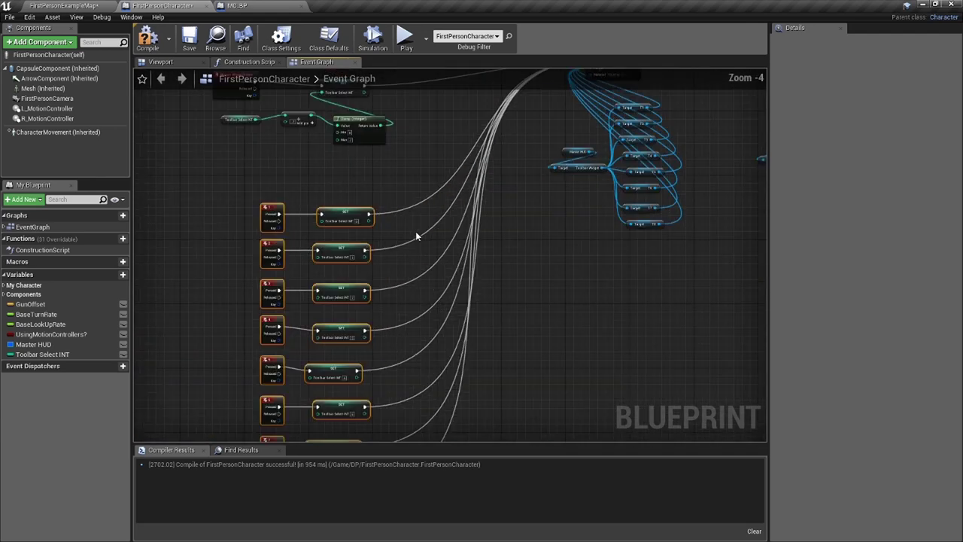
{"action": "right_click_drag", "start_coordinate": [417, 229], "coordinate": [277, 333]}
{"action": "scroll", "coordinate": [469, 202], "scroll_direction": "up", "scroll_amount": 2}
{"action": "scroll", "coordinate": [482, 248], "scroll_direction": "down", "scroll_amount": 1}
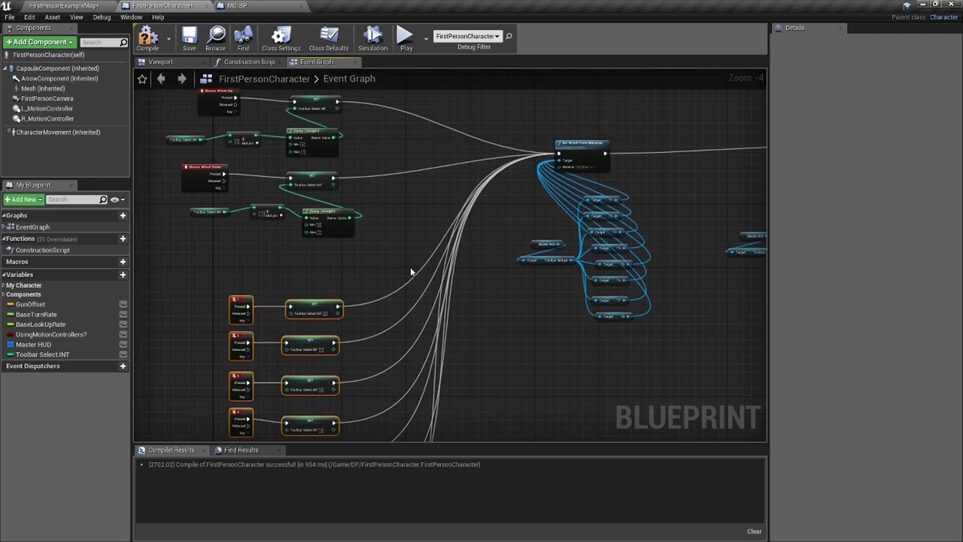
{"action": "scroll", "coordinate": [452, 263], "scroll_direction": "down", "scroll_amount": 1}
{"action": "scroll", "coordinate": [439, 265], "scroll_direction": "up", "scroll_amount": 6}
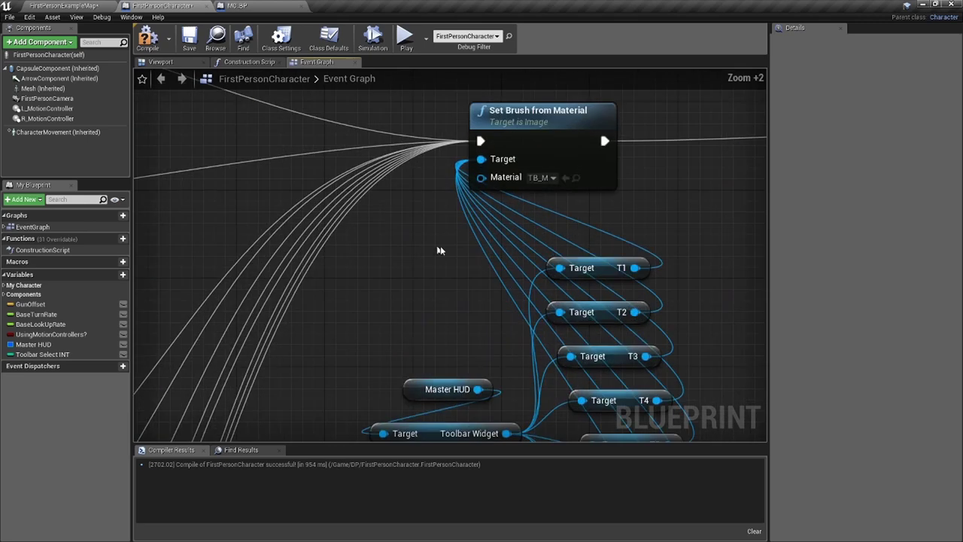
{"action": "scroll", "coordinate": [560, 237], "scroll_direction": "down", "scroll_amount": 5}
{"action": "right_click_drag", "start_coordinate": [561, 237], "coordinate": [491, 241]}
{"action": "right_click_drag", "start_coordinate": [735, 281], "coordinate": [877, 157]}
{"action": "right_click_drag", "start_coordinate": [193, 287], "coordinate": [316, 265]}
{"action": "scroll", "coordinate": [315, 264], "scroll_direction": "up", "scroll_amount": 6}
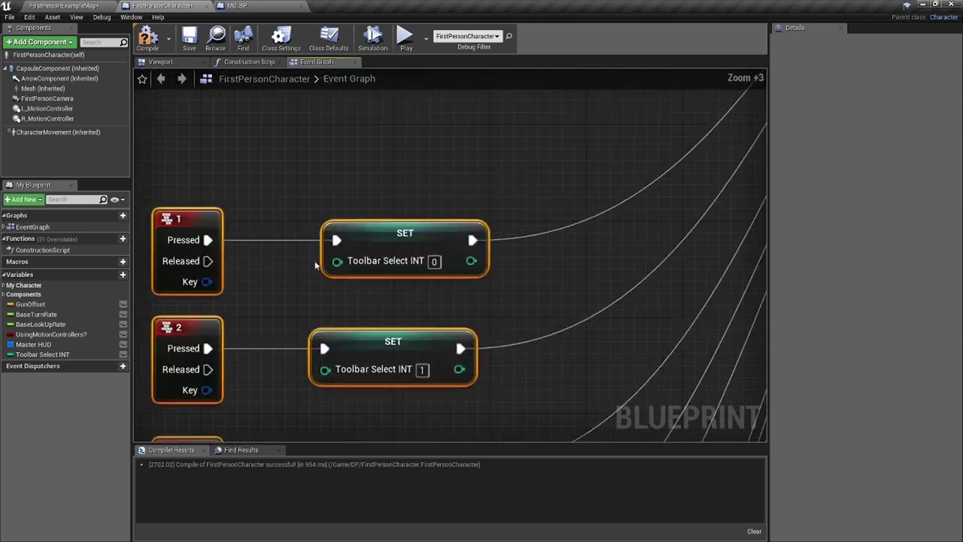
{"action": "scroll", "coordinate": [398, 253], "scroll_direction": "down", "scroll_amount": 7}
{"action": "right_click_drag", "start_coordinate": [476, 262], "coordinate": [402, 288]}
{"action": "right_click_drag", "start_coordinate": [659, 224], "coordinate": [302, 341]}
{"action": "scroll", "coordinate": [707, 325], "scroll_direction": "up", "scroll_amount": 5}
{"action": "scroll", "coordinate": [451, 207], "scroll_direction": "down", "scroll_amount": 5}
{"action": "right_click_drag", "start_coordinate": [451, 207], "coordinate": [581, 242]}
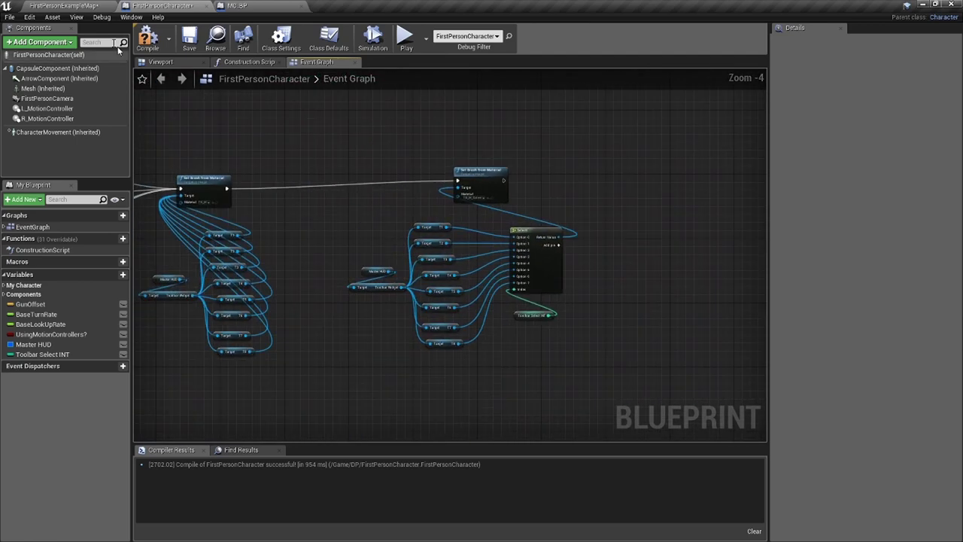
Play the FirstPersonExampleMap level full screen and cycle through the toolbar slots with the mouse wheel.
{"action": "left_click", "coordinate": [111, 4]}
{"action": "key", "text": "F11"}
{"action": "key", "text": "alt+p"}
{"action": "left_click", "coordinate": [474, 246]}
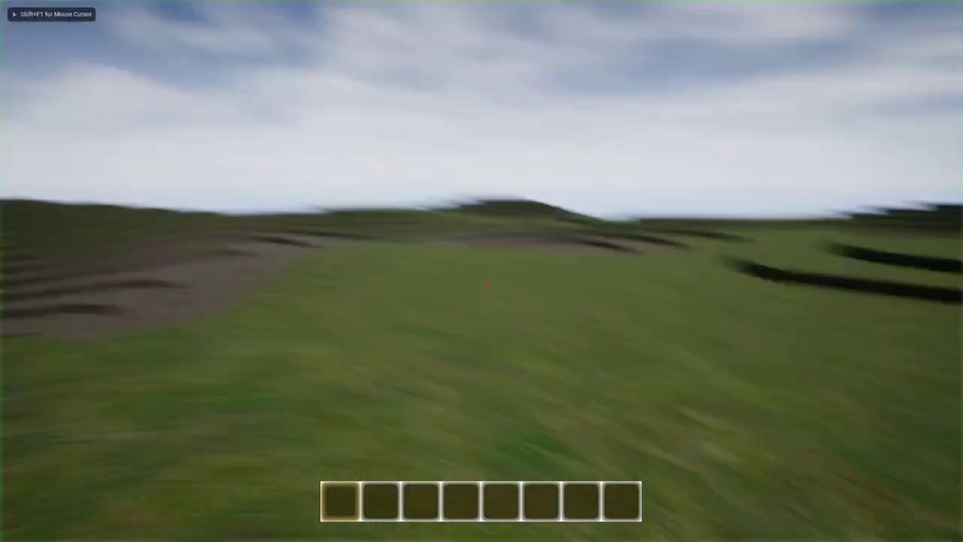
{"action": "key", "text": "w"}
{"action": "scroll", "coordinate": [481, 271], "scroll_direction": "down", "scroll_amount": 3}
{"action": "scroll", "coordinate": [481, 270], "scroll_direction": "up", "scroll_amount": 2}
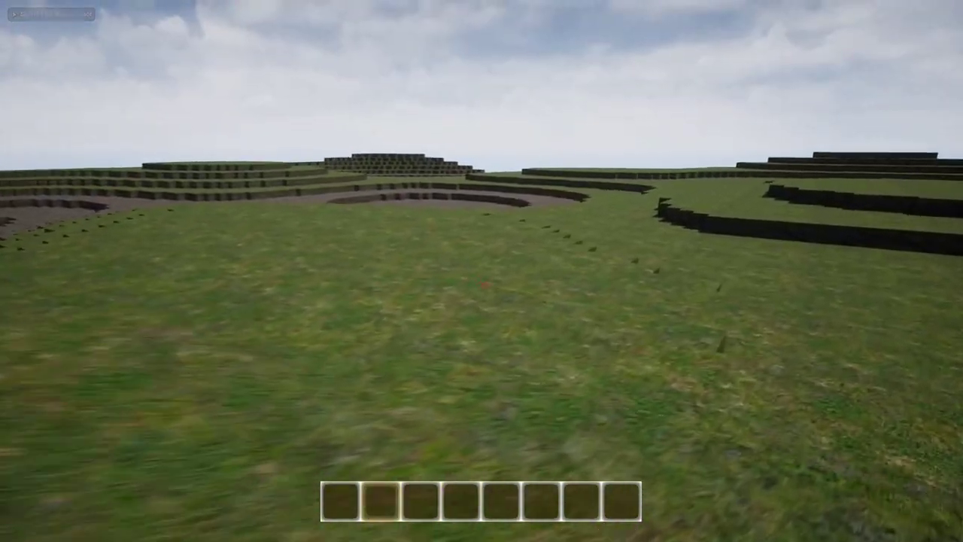
{"action": "scroll", "coordinate": [481, 271], "scroll_direction": "down", "scroll_amount": 2}
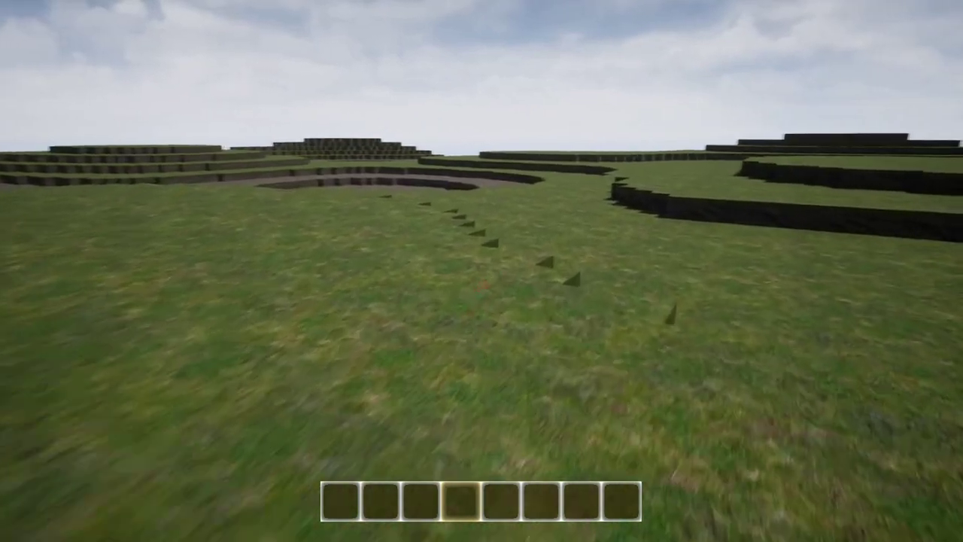
{"action": "scroll", "coordinate": [482, 271], "scroll_direction": "down", "scroll_amount": 1}
{"action": "scroll", "coordinate": [481, 271], "scroll_direction": "up", "scroll_amount": 4}
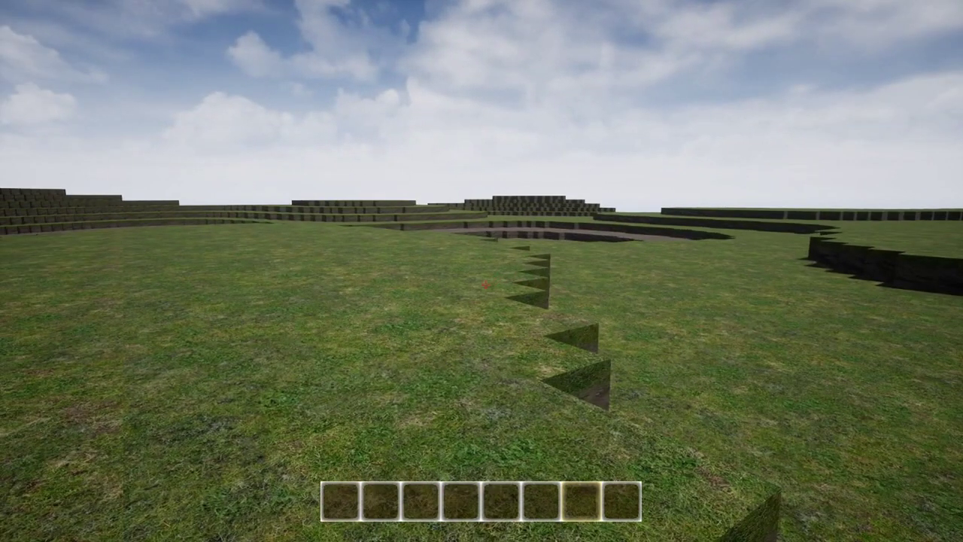
Test selecting further toolbar slots up to the eighth, stop the play session and leave full screen.
{"action": "scroll", "coordinate": [481, 271], "scroll_direction": "down", "scroll_amount": 2}
{"action": "scroll", "coordinate": [482, 271], "scroll_direction": "down", "scroll_amount": 1}
{"action": "scroll", "coordinate": [481, 270], "scroll_direction": "up", "scroll_amount": 1}
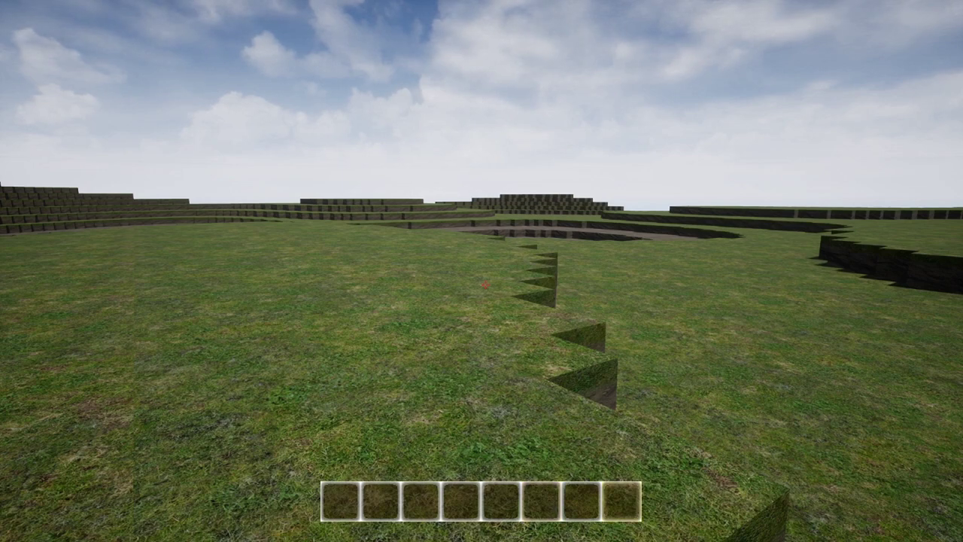
{"action": "scroll", "coordinate": [481, 271], "scroll_direction": "up", "scroll_amount": 2}
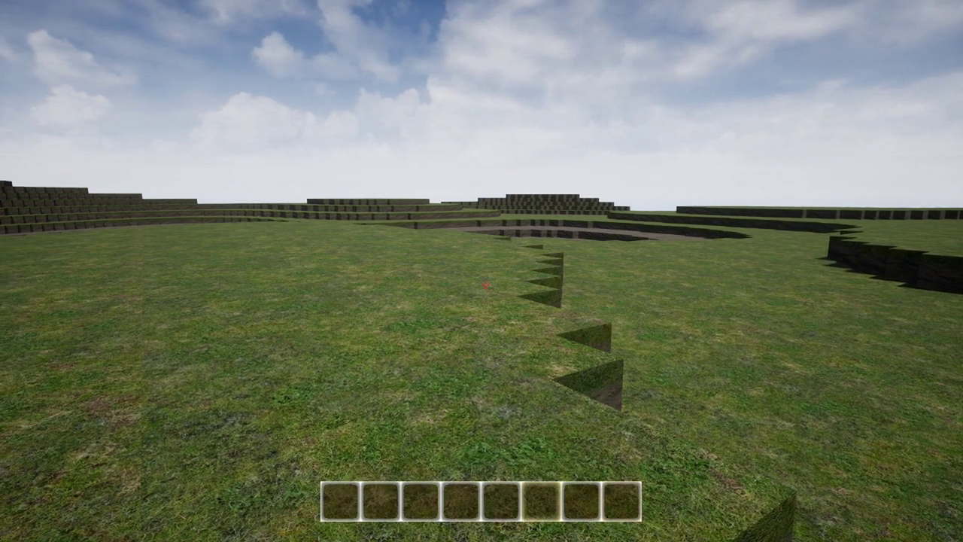
{"action": "scroll", "coordinate": [481, 271], "scroll_direction": "down", "scroll_amount": 1}
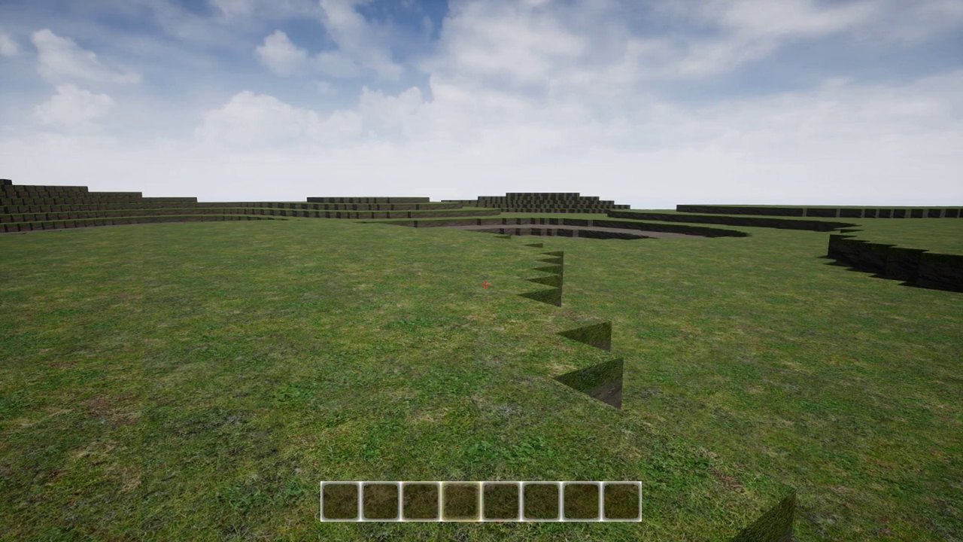
{"action": "scroll", "coordinate": [481, 271], "scroll_direction": "up", "scroll_amount": 1}
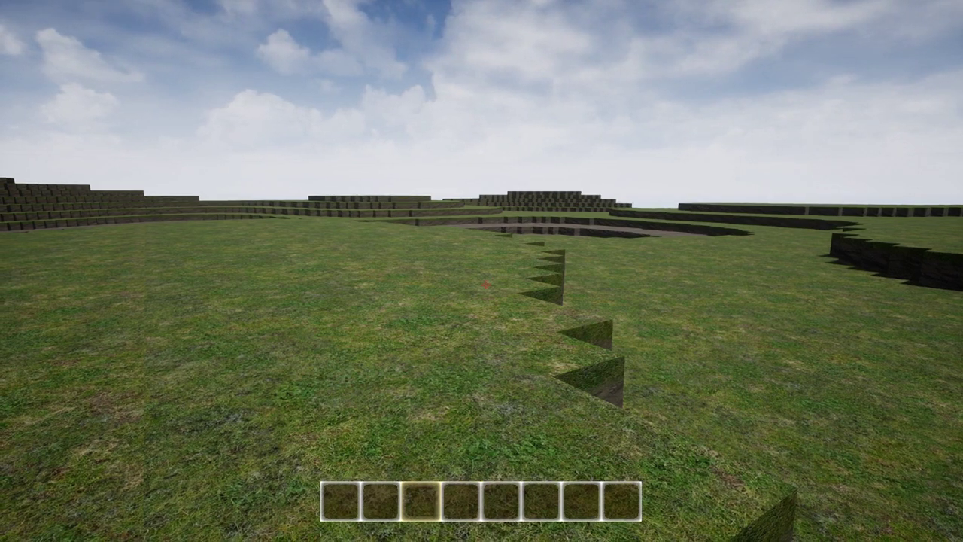
{"action": "scroll", "coordinate": [482, 271], "scroll_direction": "down", "scroll_amount": 2}
{"action": "scroll", "coordinate": [482, 271], "scroll_direction": "up", "scroll_amount": 2}
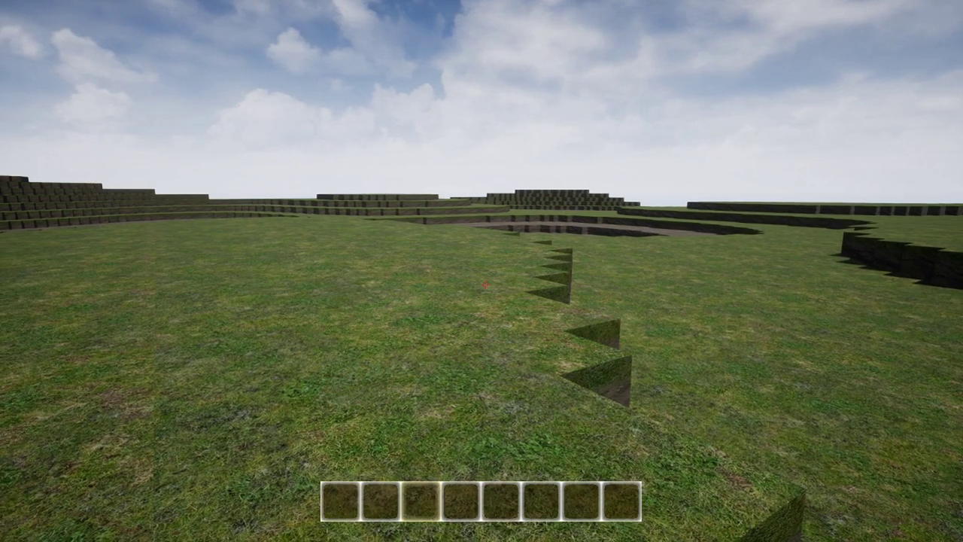
{"action": "scroll", "coordinate": [482, 271], "scroll_direction": "up", "scroll_amount": 2}
{"action": "key", "text": "Escape"}
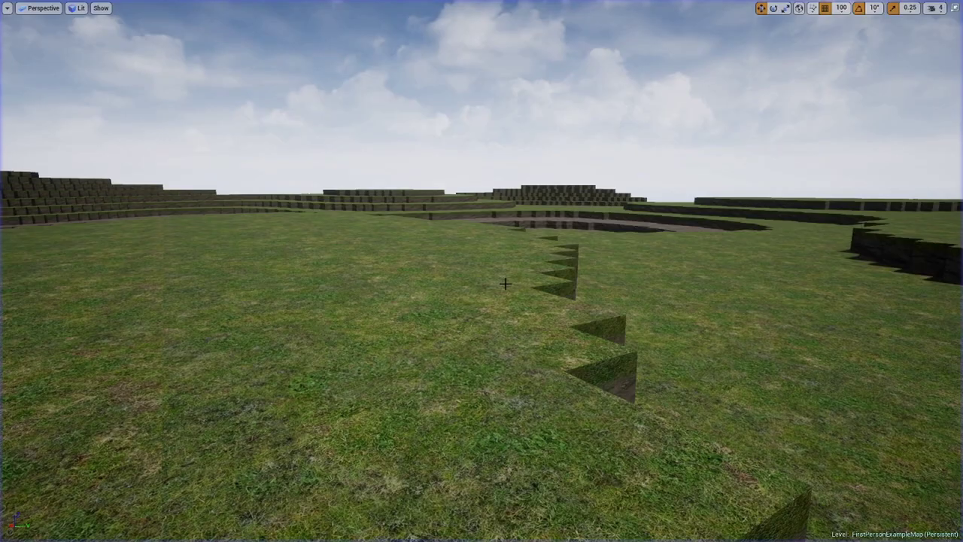
{"action": "key", "text": "F11"}
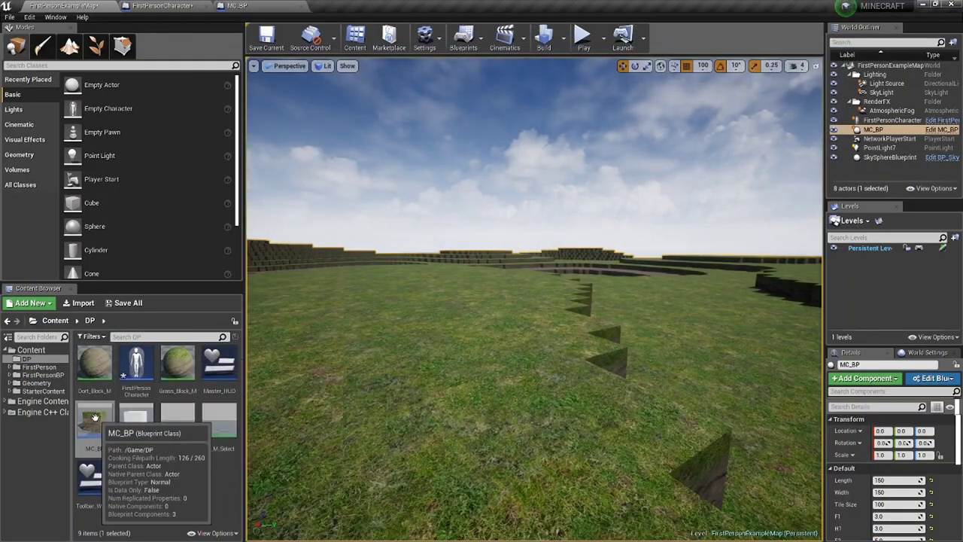
Open the MC_BP blueprint and disconnect the 1 and 2 key events from their Block Type Int Set nodes.
{"action": "double_click", "coordinate": [95, 417]}
{"action": "scroll", "coordinate": [455, 233], "scroll_direction": "up", "scroll_amount": 8}
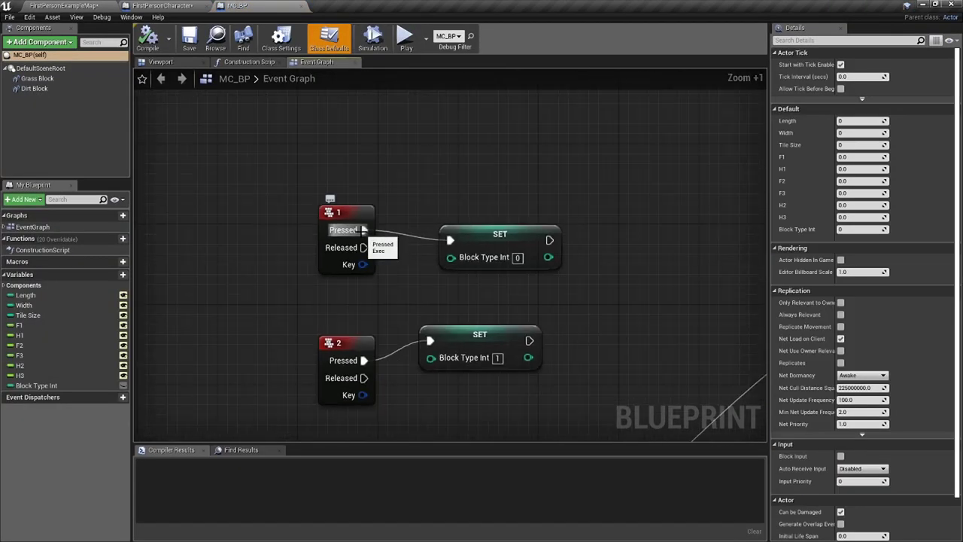
{"action": "left_click_drag", "start_coordinate": [265, 143], "coordinate": [615, 377]}
{"action": "left_click", "coordinate": [363, 229], "text": "alt"}
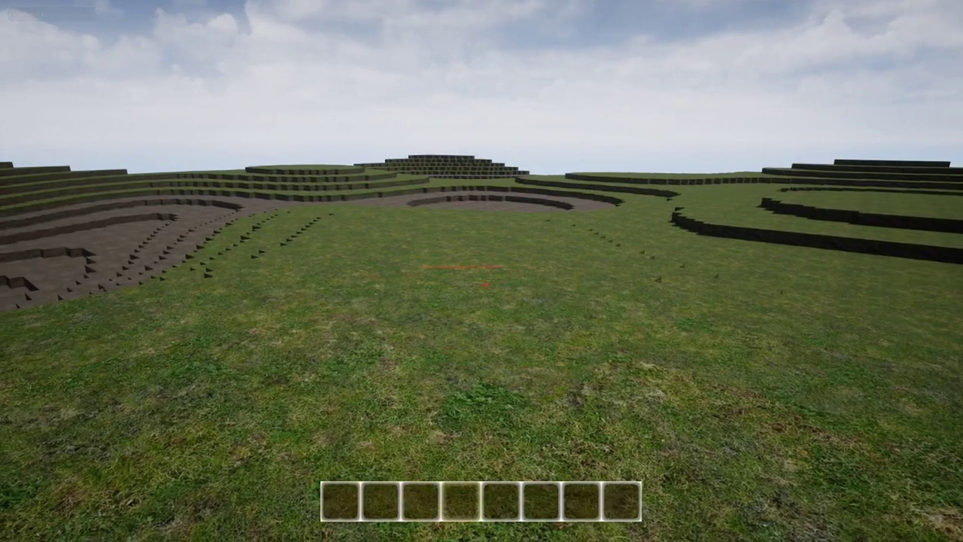
Play the level again and test toolbar slot selection with the mouse wheel and keys 7 and 8.
{"action": "scroll", "coordinate": [482, 271], "scroll_direction": "down", "scroll_amount": 2}
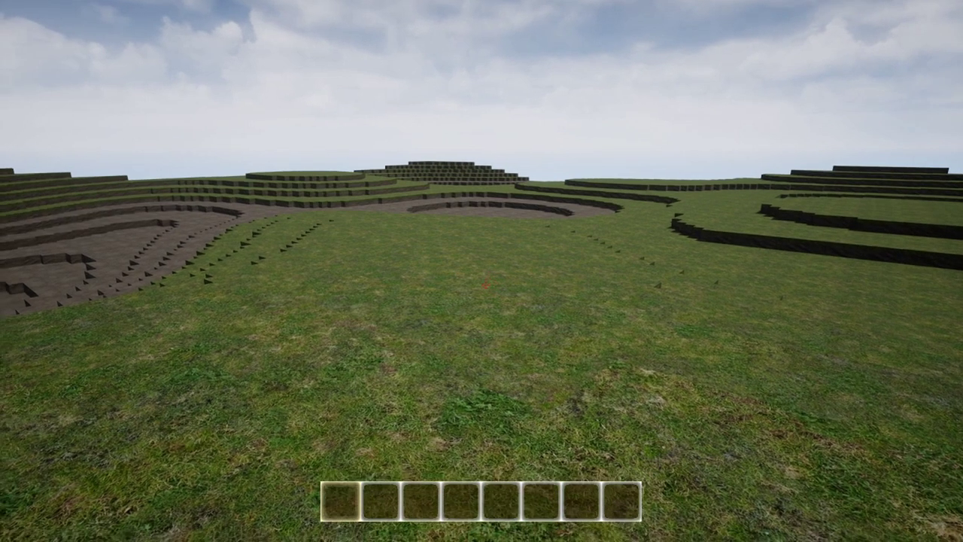
{"action": "key", "text": "7"}
{"action": "key", "text": "8"}
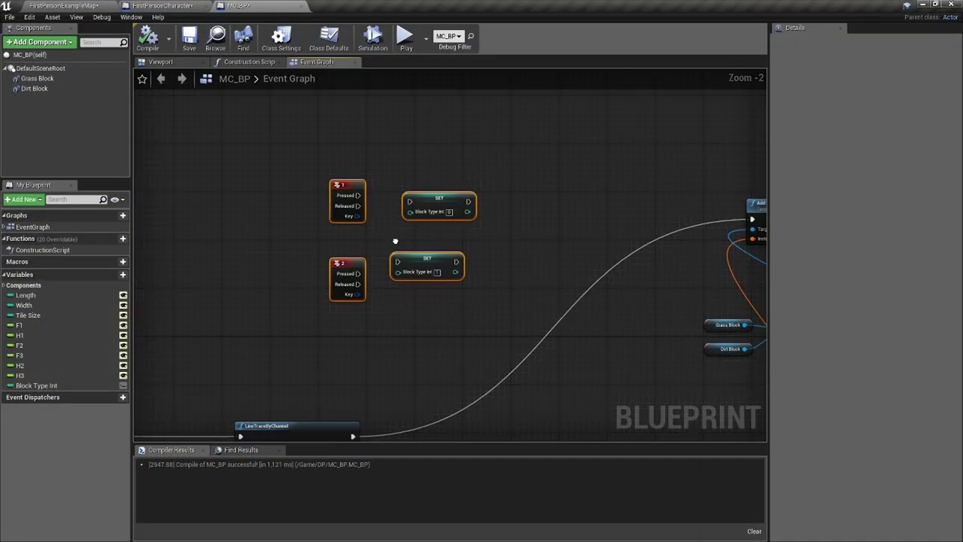
Delete the 1 and 2 key events and their Block Type Int Set nodes from MC_BP.
{"action": "scroll", "coordinate": [399, 248], "scroll_direction": "up", "scroll_amount": 2}
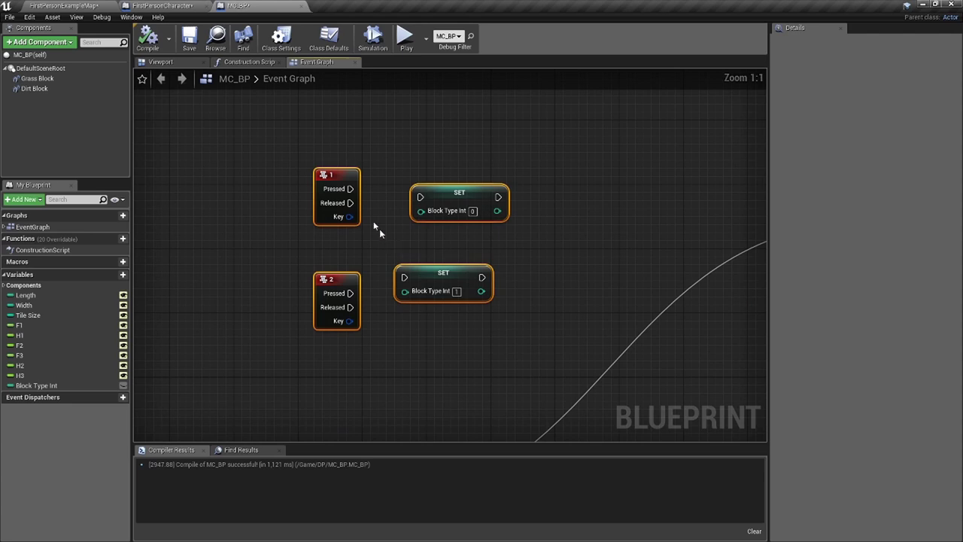
{"action": "left_click_drag", "start_coordinate": [296, 148], "coordinate": [467, 263]}
{"action": "key", "text": "Delete"}
Examine how Block Type Int drives the Select node that chooses between Grass Block and Dirt Block.
{"action": "scroll", "coordinate": [491, 302], "scroll_direction": "down", "scroll_amount": 7}
{"action": "right_click_drag", "start_coordinate": [442, 267], "coordinate": [412, 286]}
{"action": "scroll", "coordinate": [466, 287], "scroll_direction": "up", "scroll_amount": 12}
{"action": "scroll", "coordinate": [444, 275], "scroll_direction": "down", "scroll_amount": 3}
{"action": "right_click_drag", "start_coordinate": [444, 267], "coordinate": [443, 164]}
{"action": "scroll", "coordinate": [413, 335], "scroll_direction": "up", "scroll_amount": 4}
{"action": "right_click_drag", "start_coordinate": [413, 335], "coordinate": [422, 215]}
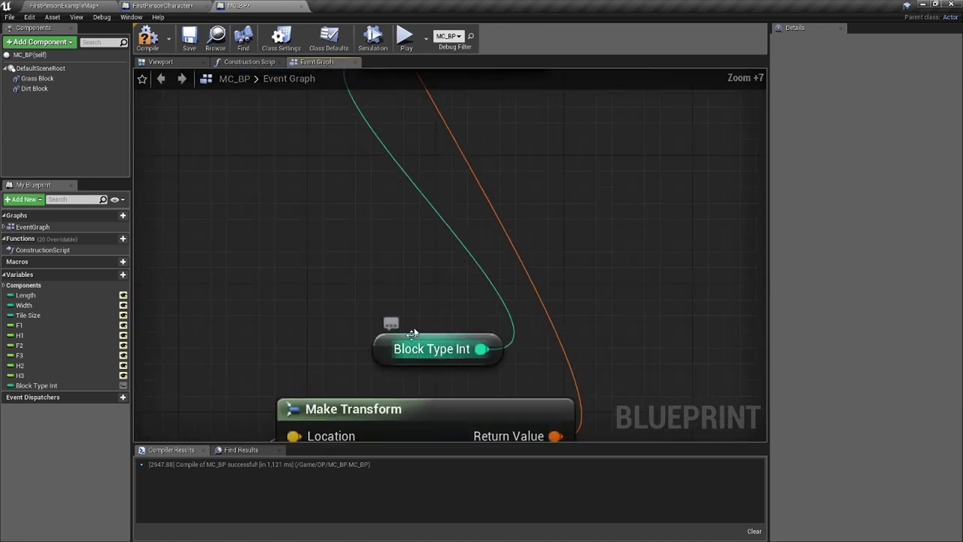
{"action": "scroll", "coordinate": [383, 251], "scroll_direction": "down", "scroll_amount": 7}
{"action": "scroll", "coordinate": [279, 234], "scroll_direction": "up", "scroll_amount": 7}
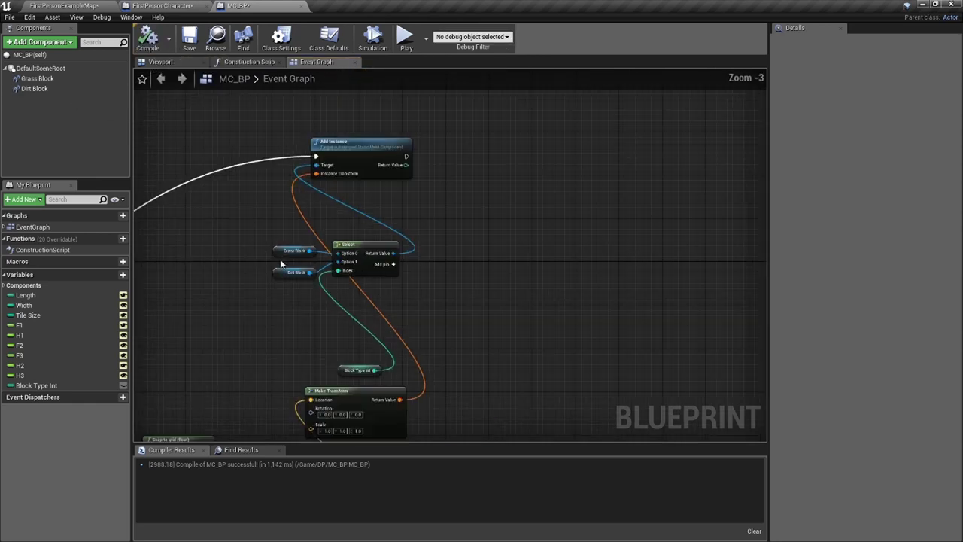
{"action": "scroll", "coordinate": [280, 259], "scroll_direction": "down", "scroll_amount": 3}
{"action": "scroll", "coordinate": [391, 249], "scroll_direction": "up", "scroll_amount": 3}
{"action": "scroll", "coordinate": [391, 255], "scroll_direction": "up", "scroll_amount": 9}
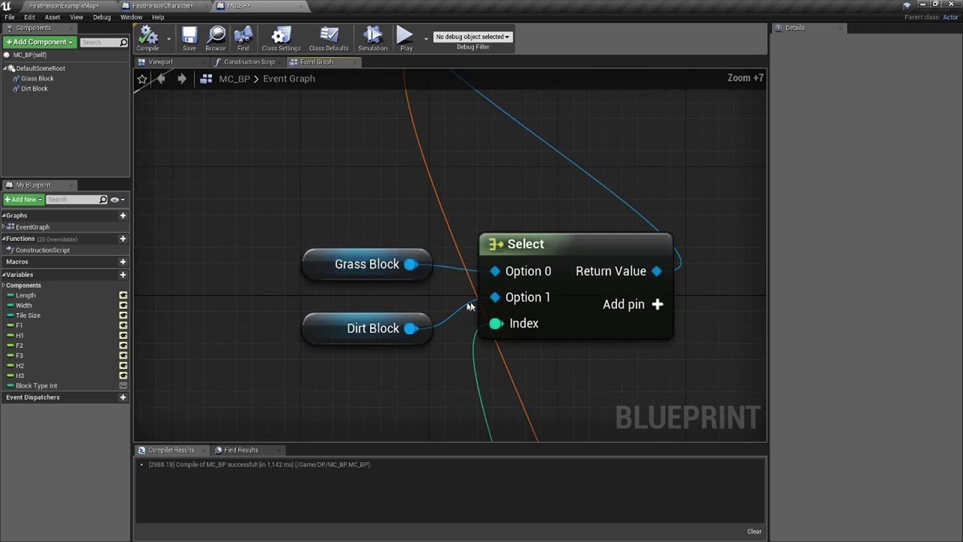
{"action": "scroll", "coordinate": [474, 316], "scroll_direction": "down", "scroll_amount": 4}
{"action": "right_click_drag", "start_coordinate": [474, 323], "coordinate": [428, 232]}
{"action": "scroll", "coordinate": [456, 365], "scroll_direction": "up", "scroll_amount": 3}
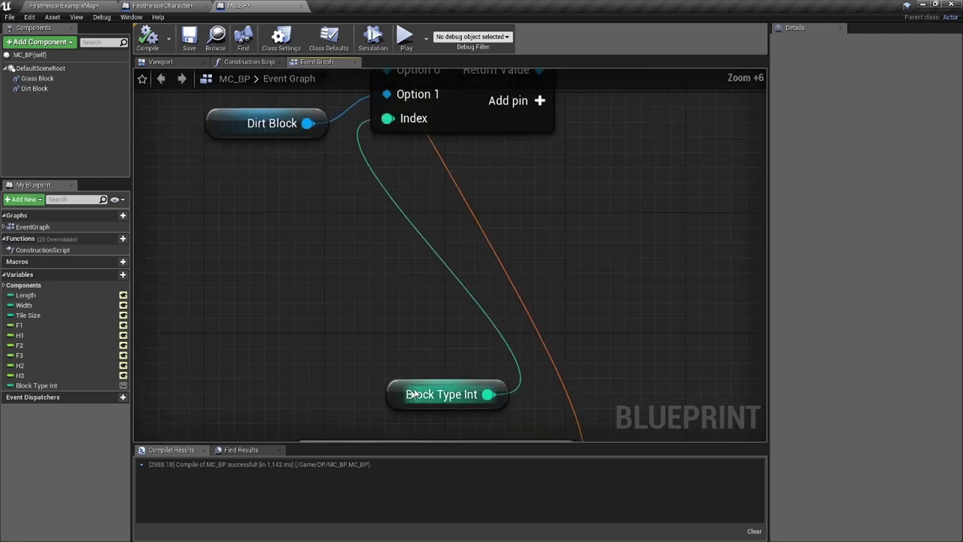
Check the Toolbar Select INT Set nodes in FirstPersonCharacter, and review the line trace and Add Instance chain in MC_BP.
{"action": "left_click", "coordinate": [143, 5]}
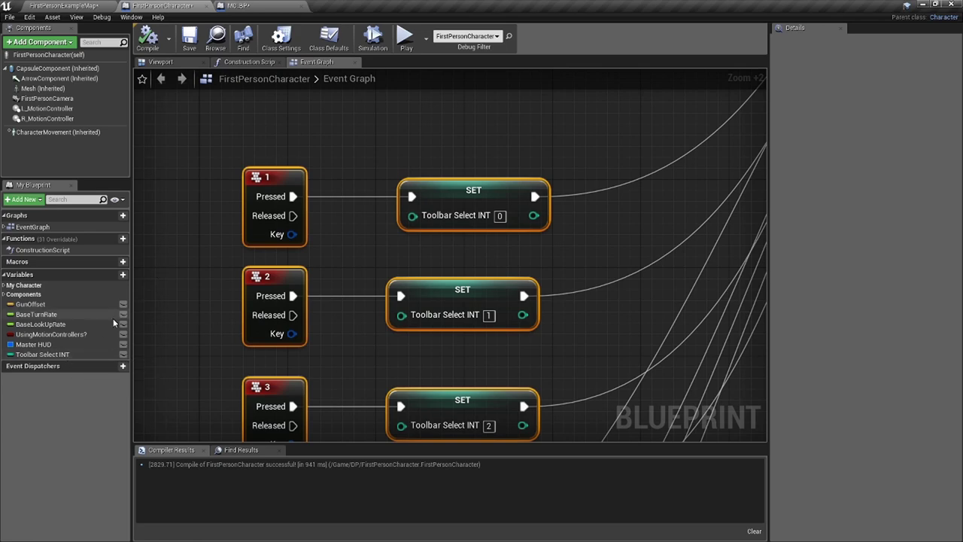
{"action": "left_click", "coordinate": [238, 5]}
{"action": "scroll", "coordinate": [368, 256], "scroll_direction": "down", "scroll_amount": 5}
{"action": "scroll", "coordinate": [365, 256], "scroll_direction": "down", "scroll_amount": 1}
{"action": "right_click_drag", "start_coordinate": [365, 257], "coordinate": [612, 276]}
{"action": "scroll", "coordinate": [395, 301], "scroll_direction": "down", "scroll_amount": 4}
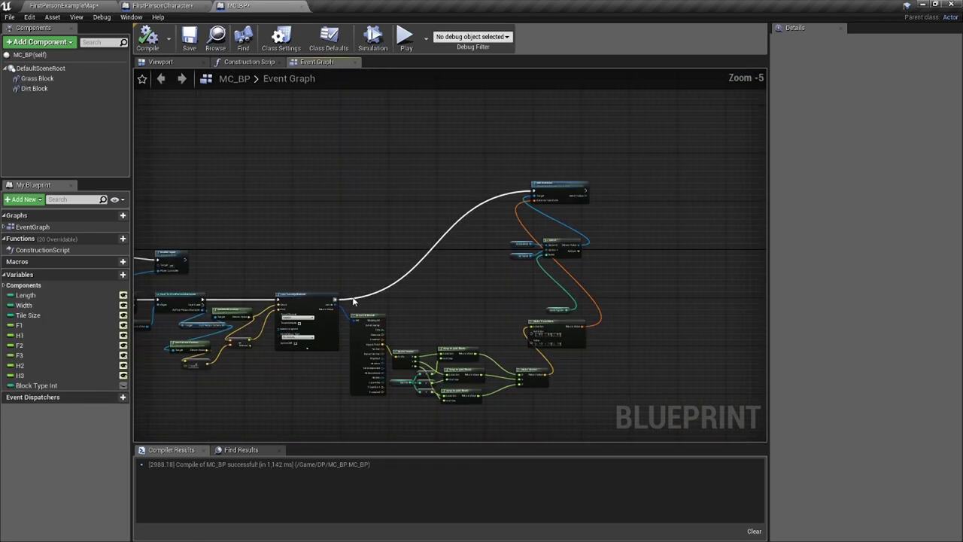
{"action": "right_click_drag", "start_coordinate": [353, 300], "coordinate": [568, 283]}
{"action": "scroll", "coordinate": [449, 297], "scroll_direction": "up", "scroll_amount": 7, "text": "ctrl"}
{"action": "right_click_drag", "start_coordinate": [206, 213], "coordinate": [432, 291]}
{"action": "scroll", "coordinate": [376, 241], "scroll_direction": "down", "scroll_amount": 11}
{"action": "right_click_drag", "start_coordinate": [488, 271], "coordinate": [389, 297]}
{"action": "scroll", "coordinate": [461, 188], "scroll_direction": "up", "scroll_amount": 5}
{"action": "scroll", "coordinate": [423, 276], "scroll_direction": "up", "scroll_amount": 11, "text": "ctrl"}
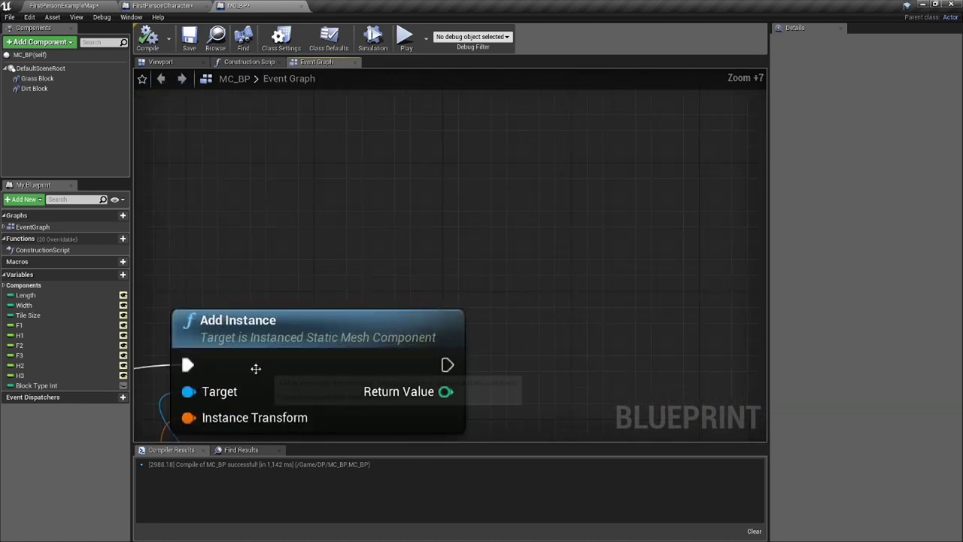
Add a Get Player Character node between the LineTraceByChannel and Add Instance nodes in MC_BP.
{"action": "scroll", "coordinate": [253, 367], "scroll_direction": "down", "scroll_amount": 6}
{"action": "right_click_drag", "start_coordinate": [253, 368], "coordinate": [470, 230]}
{"action": "scroll", "coordinate": [321, 346], "scroll_direction": "down", "scroll_amount": 1}
{"action": "right_click_drag", "start_coordinate": [321, 346], "coordinate": [530, 259]}
{"action": "scroll", "coordinate": [529, 257], "scroll_direction": "down", "scroll_amount": 1}
{"action": "right_click_drag", "start_coordinate": [304, 354], "coordinate": [329, 300]}
{"action": "right_click", "coordinate": [332, 305]}
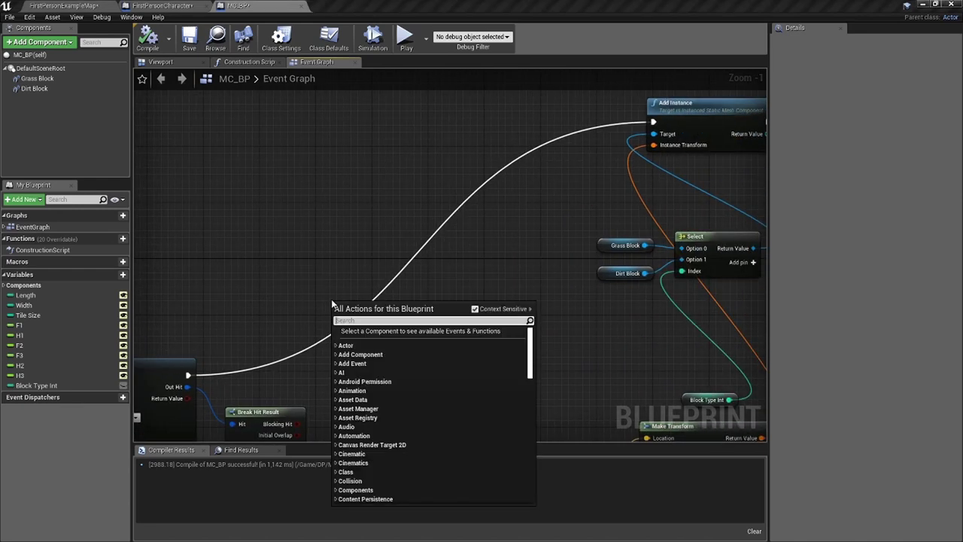
{"action": "type", "text": "getplay"}
{"action": "key", "text": "Up"}
{"action": "key", "text": "Up"}
{"action": "key", "text": "Up"}
{"action": "key", "text": "Up"}
{"action": "key", "text": "Up"}
{"action": "key", "text": "Return"}
{"action": "scroll", "coordinate": [331, 299], "scroll_direction": "up", "scroll_amount": 7}
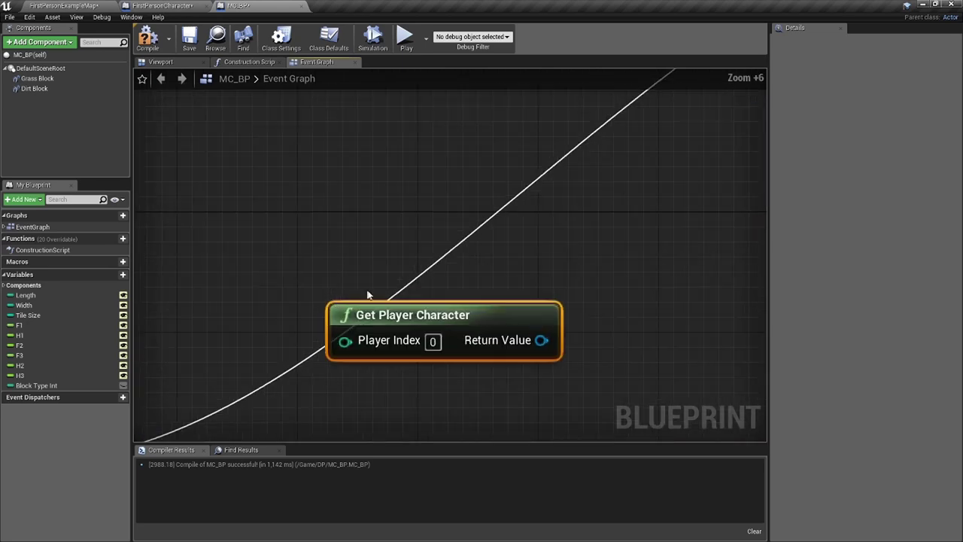
{"action": "left_click_drag", "start_coordinate": [384, 305], "coordinate": [323, 305]}
Cast the Get Player Character return value to FirstPersonCharacter and place Get Player Character below the cast node.
{"action": "left_click_drag", "start_coordinate": [482, 340], "coordinate": [549, 256]}
{"action": "type", "text": "casttof"}
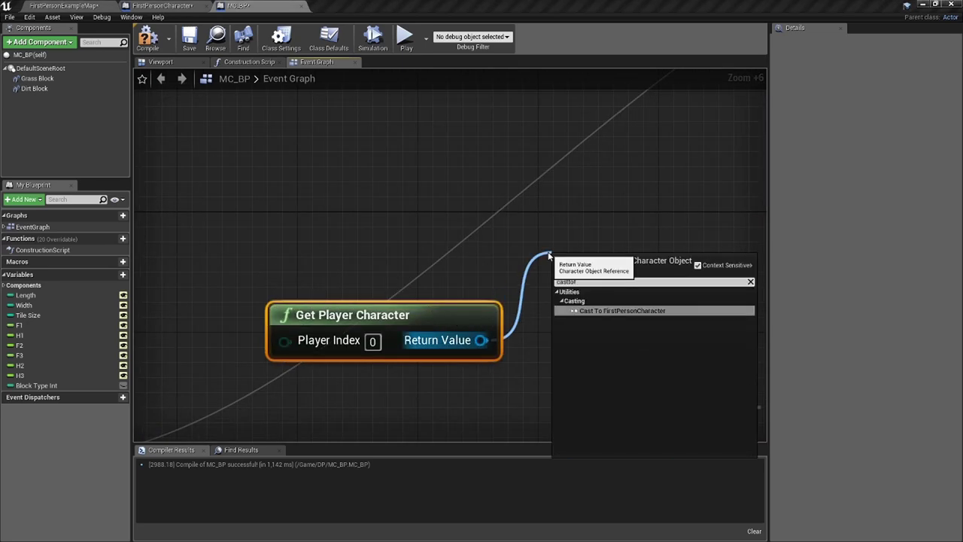
{"action": "key", "text": "Return"}
{"action": "scroll", "coordinate": [470, 260], "scroll_direction": "down", "scroll_amount": 6}
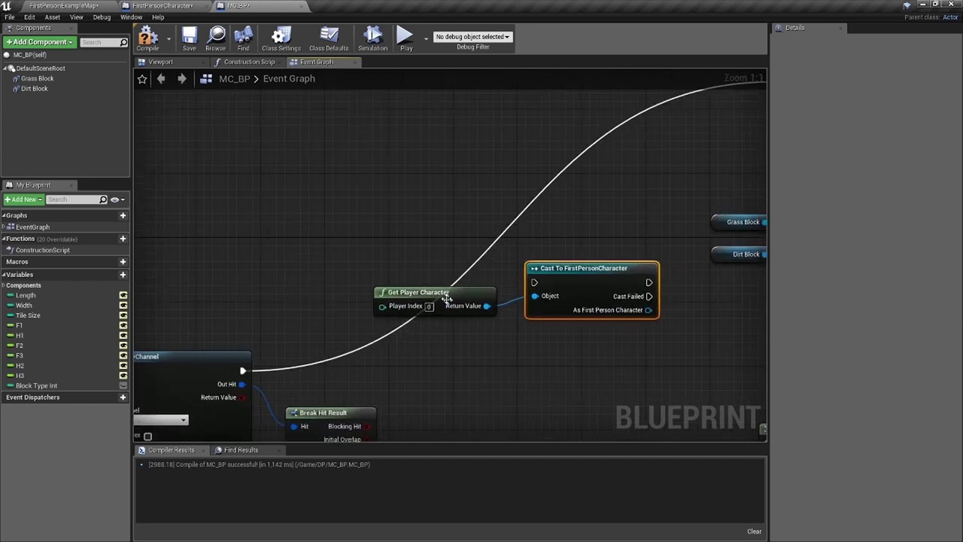
{"action": "left_click_drag", "start_coordinate": [447, 300], "coordinate": [495, 355]}
Wire the Cast To FirstPersonCharacter node into the execution path between LineTraceByChannel and Add Instance.
{"action": "left_click", "coordinate": [246, 369]}
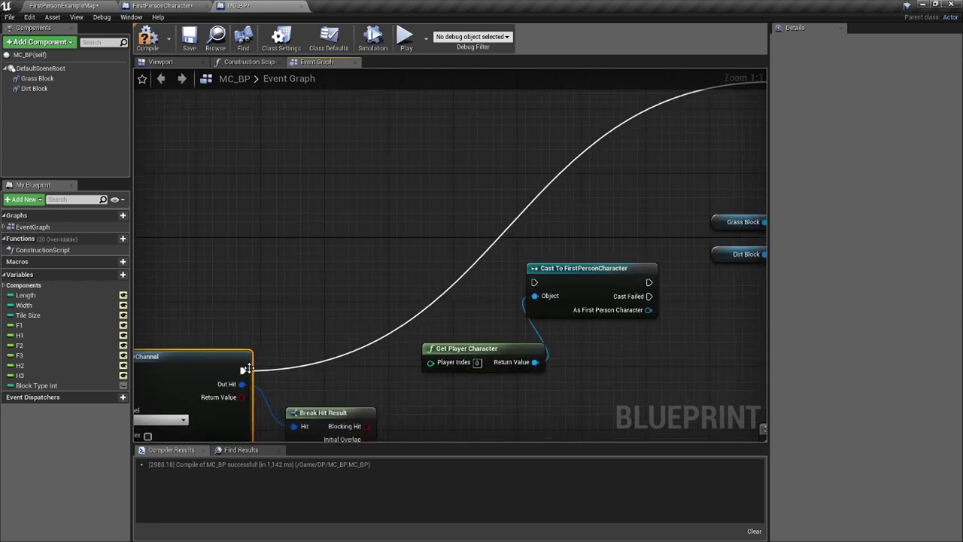
{"action": "left_click_drag", "start_coordinate": [246, 369], "coordinate": [536, 281]}
{"action": "left_click_drag", "start_coordinate": [547, 279], "coordinate": [473, 262]}
{"action": "right_click_drag", "start_coordinate": [472, 262], "coordinate": [270, 289]}
{"action": "left_click_drag", "start_coordinate": [374, 293], "coordinate": [589, 243]}
Delete the Block Type Int node that feeds the Select node's Index.
{"action": "right_click_drag", "start_coordinate": [577, 301], "coordinate": [544, 268]}
{"action": "left_click", "coordinate": [618, 359]}
{"action": "key", "text": "Delete"}
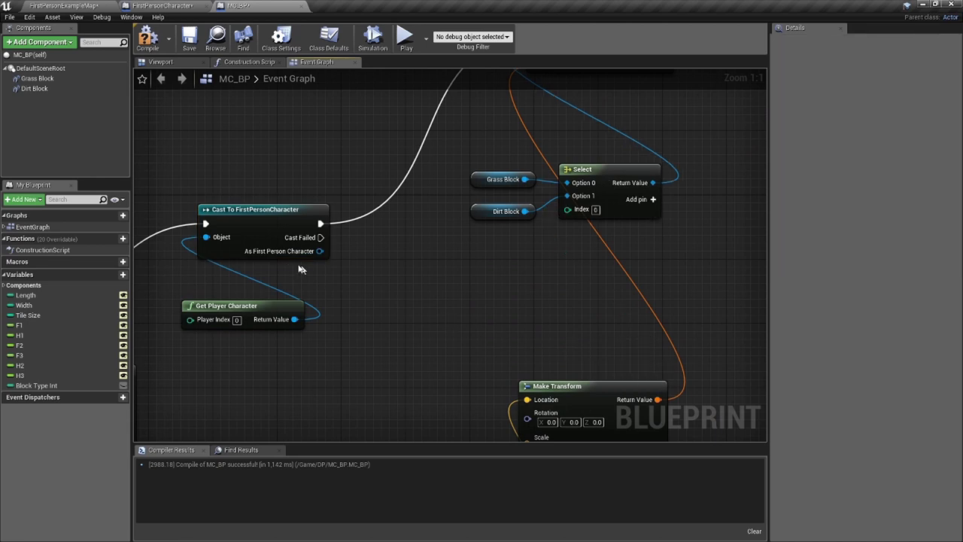
Get Toolbar Select INT from the cast's As First Person Character output and connect it to the Select node's Index.
{"action": "left_click_drag", "start_coordinate": [324, 253], "coordinate": [362, 268]}
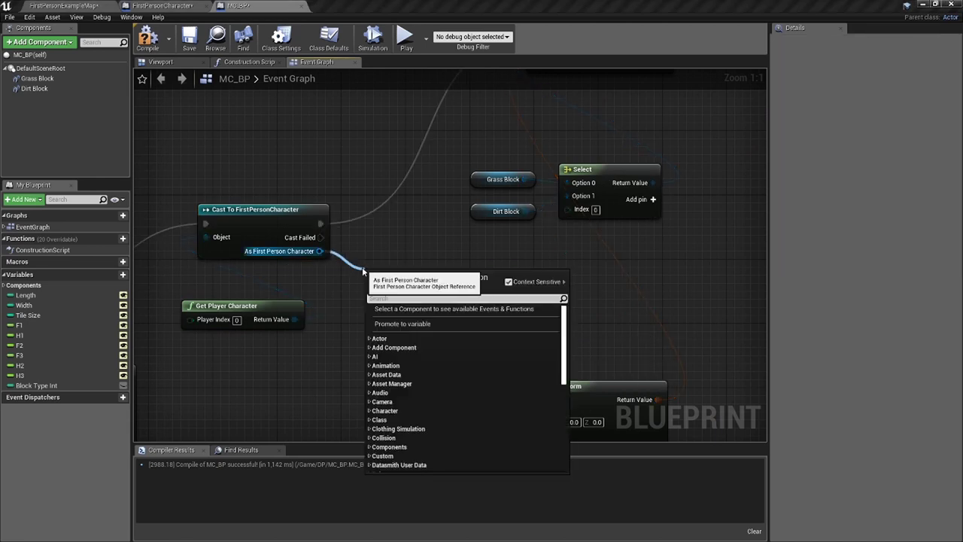
{"action": "type", "text": "get too"}
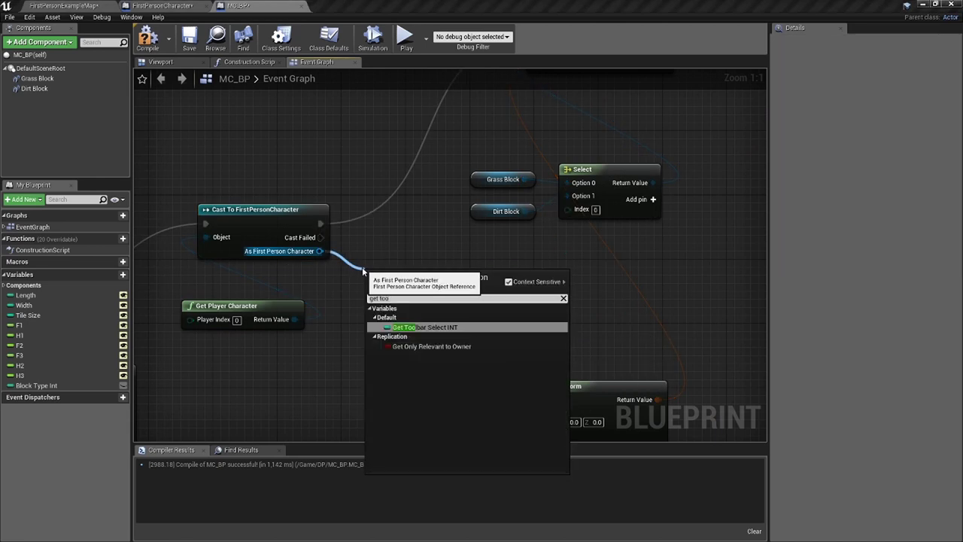
{"action": "key", "text": "Return"}
{"action": "left_click_drag", "start_coordinate": [471, 275], "coordinate": [593, 214]}
{"action": "left_click_drag", "start_coordinate": [417, 280], "coordinate": [602, 270]}
{"action": "scroll", "coordinate": [602, 269], "scroll_direction": "up", "scroll_amount": 7}
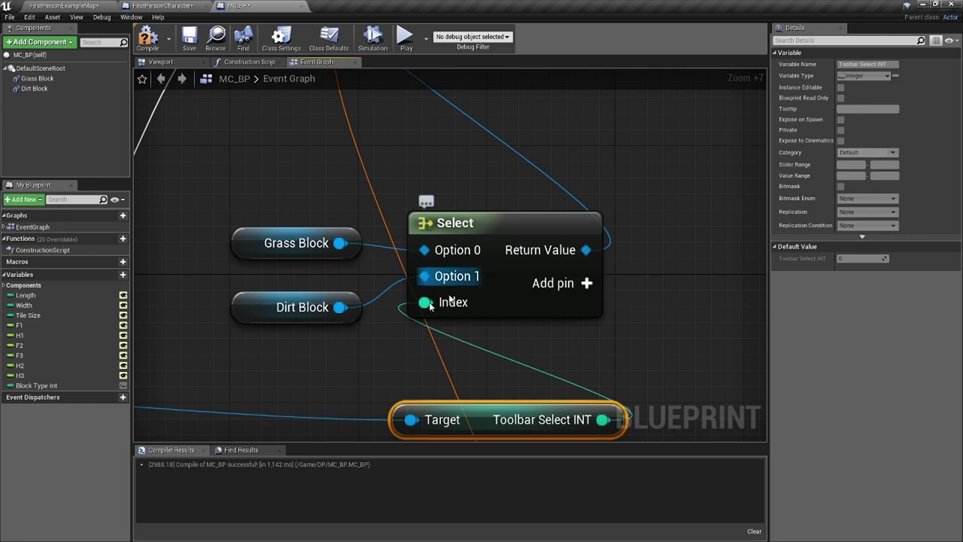
Compare the number-key Toolbar Select INT values in FirstPersonCharacter with the Grass Block and Dirt Block options of MC_BP's Select node.
{"action": "scroll", "coordinate": [516, 251], "scroll_direction": "down", "scroll_amount": 4}
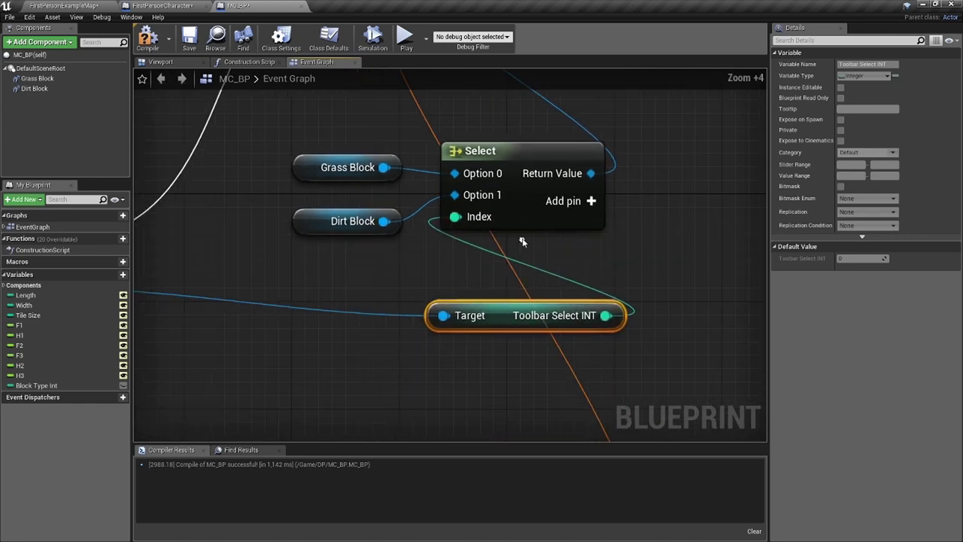
{"action": "scroll", "coordinate": [493, 353], "scroll_direction": "down", "scroll_amount": 4}
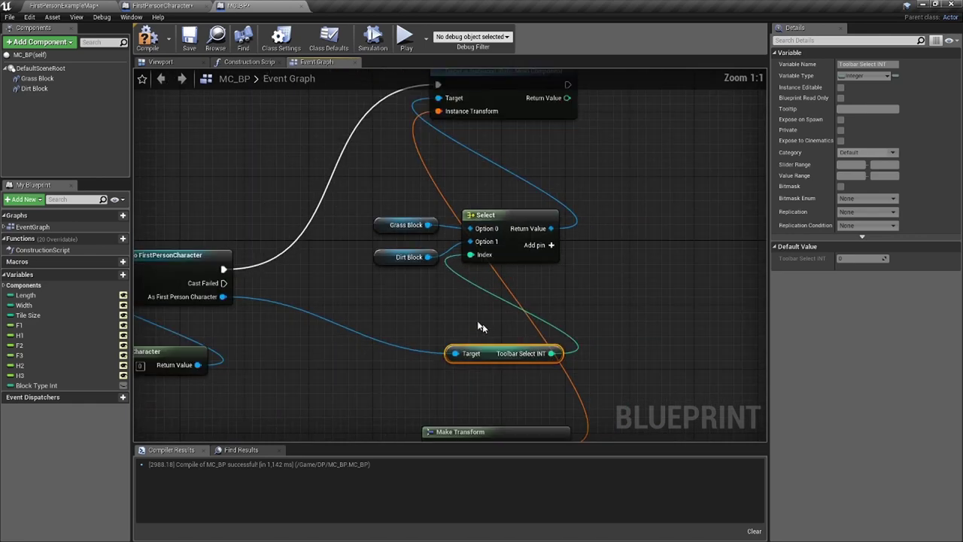
{"action": "scroll", "coordinate": [239, 298], "scroll_direction": "up", "scroll_amount": 1}
{"action": "left_click", "coordinate": [162, 5]}
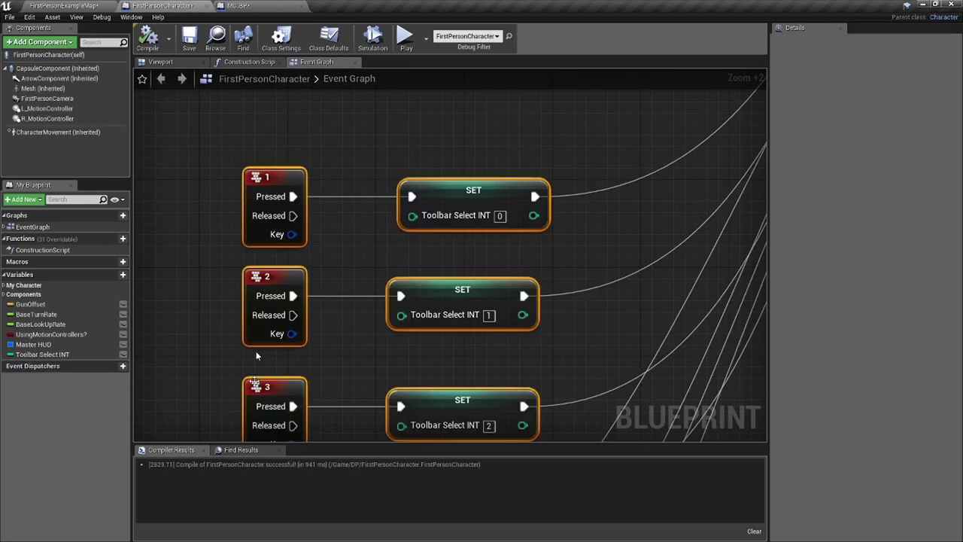
{"action": "scroll", "coordinate": [407, 186], "scroll_direction": "down", "scroll_amount": 5}
{"action": "left_click", "coordinate": [245, 6]}
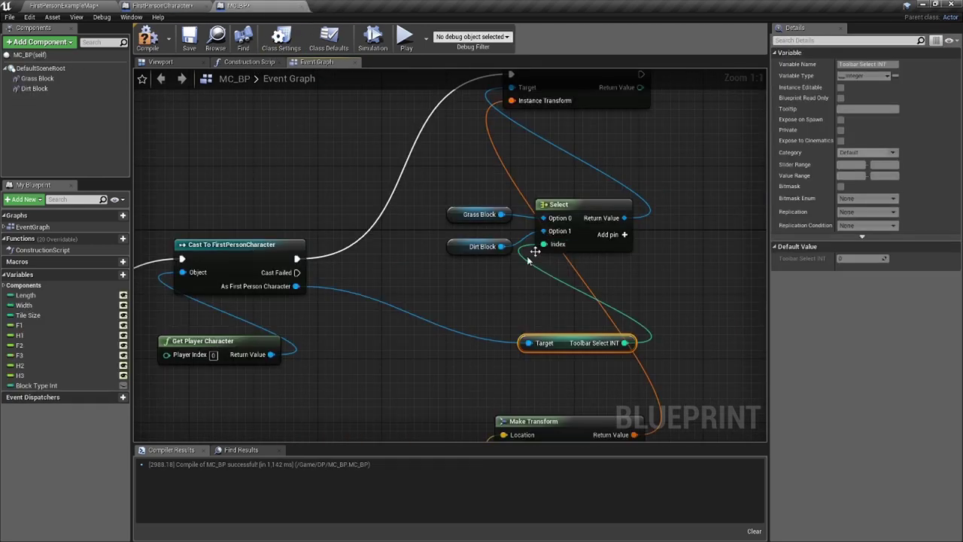
{"action": "scroll", "coordinate": [610, 288], "scroll_direction": "up", "scroll_amount": 2}
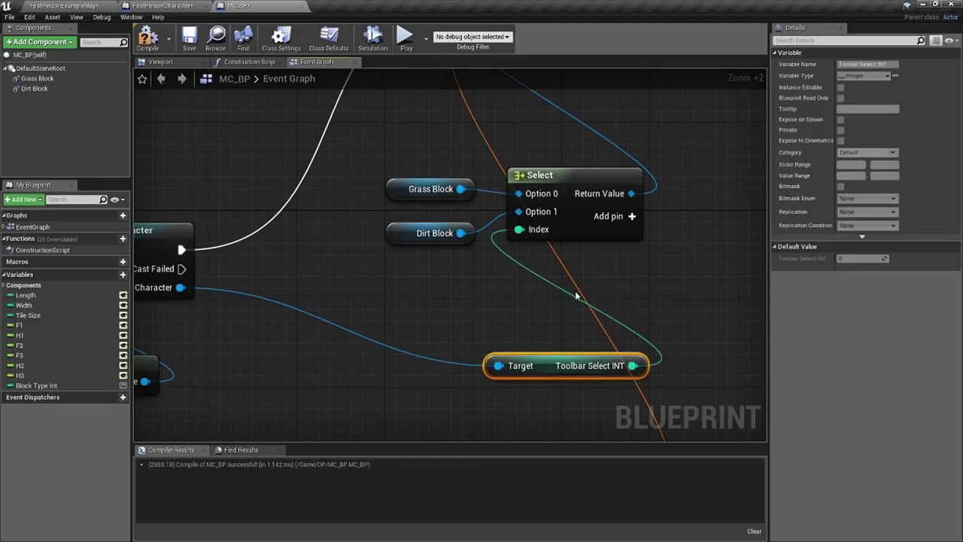
{"action": "right_click_drag", "start_coordinate": [538, 241], "coordinate": [477, 248]}
{"action": "scroll", "coordinate": [521, 240], "scroll_direction": "up", "scroll_amount": 3}
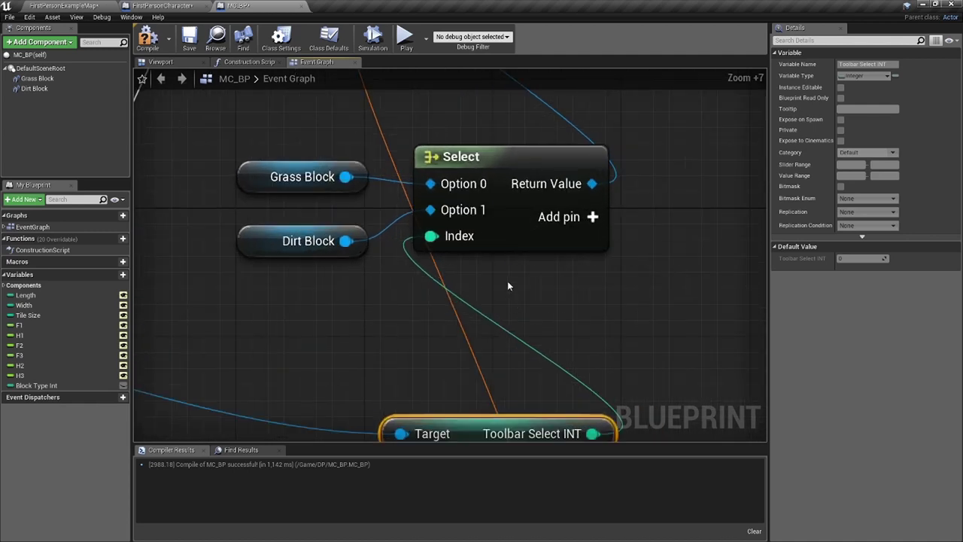
{"action": "scroll", "coordinate": [493, 316], "scroll_direction": "down", "scroll_amount": 1}
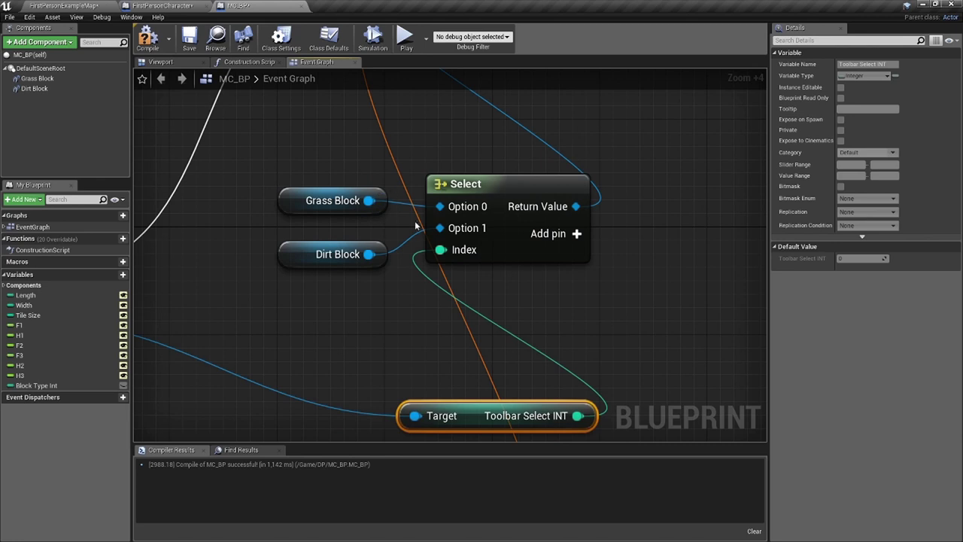
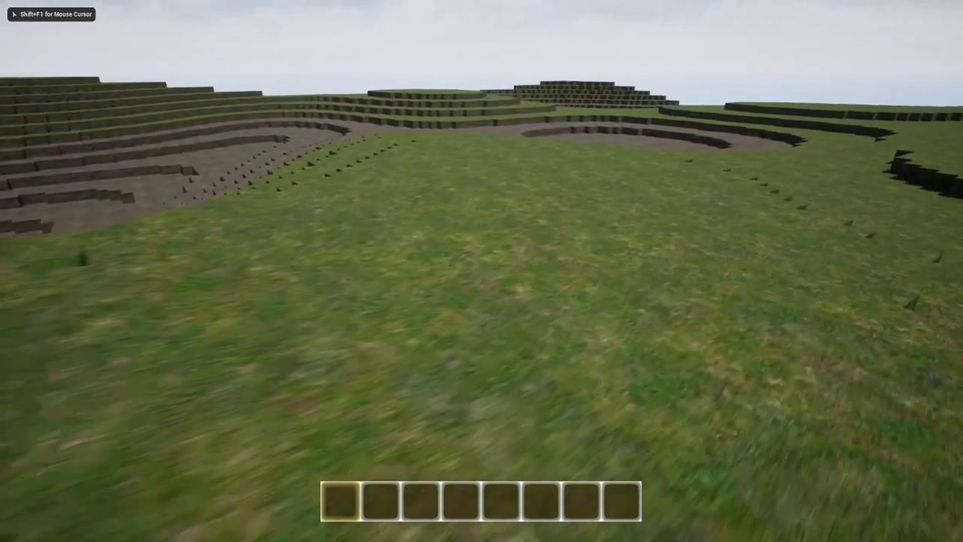
Play-test the level by selecting the fifth toolbar slot and trying to place blocks on the grass.
{"action": "scroll", "coordinate": [482, 271], "scroll_direction": "down", "scroll_amount": 3}
{"action": "key", "text": "w"}
{"action": "scroll", "coordinate": [481, 271], "scroll_direction": "down", "scroll_amount": 1}
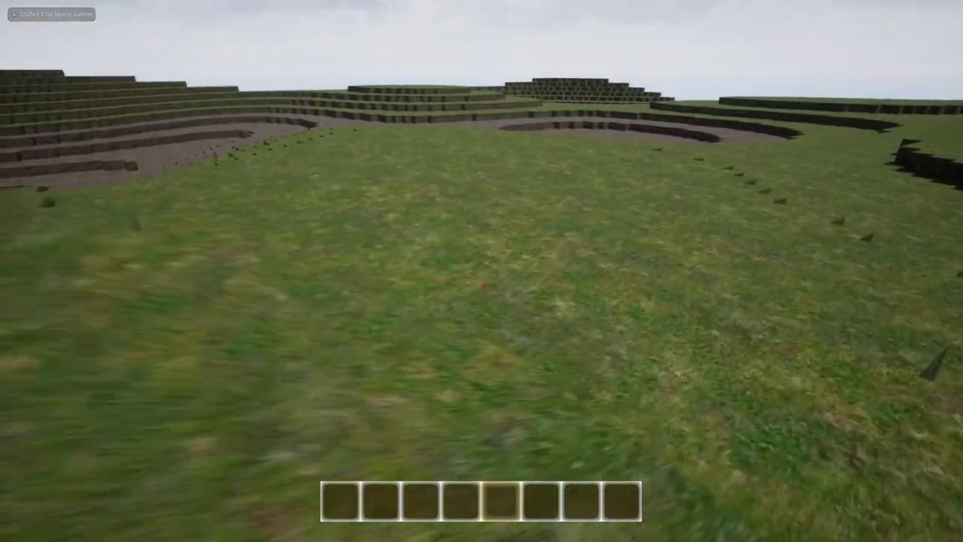
{"action": "left_click", "coordinate": [481, 271]}
{"action": "key", "text": "w"}
{"action": "left_click", "coordinate": [481, 271]}
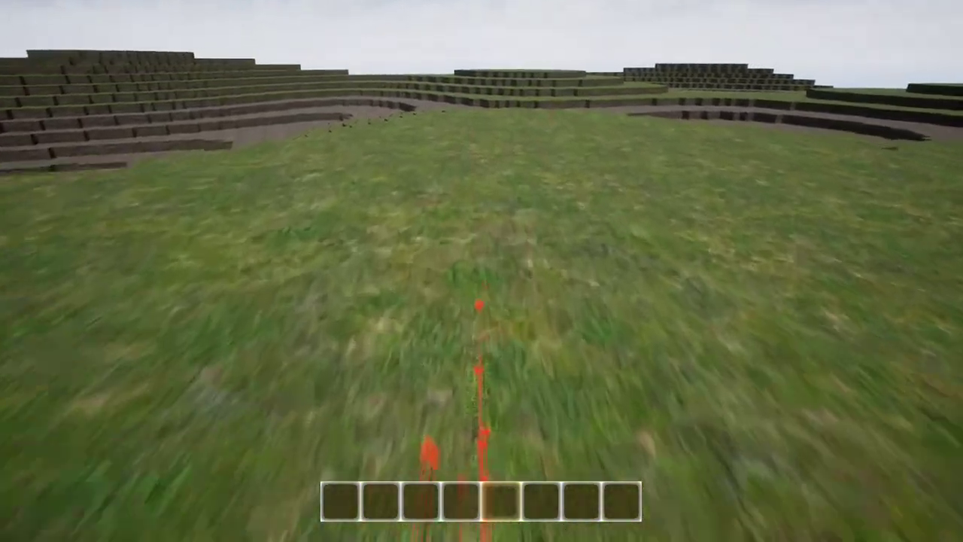
{"action": "key", "text": "d"}
{"action": "scroll", "coordinate": [481, 270], "scroll_direction": "down", "scroll_amount": 2}
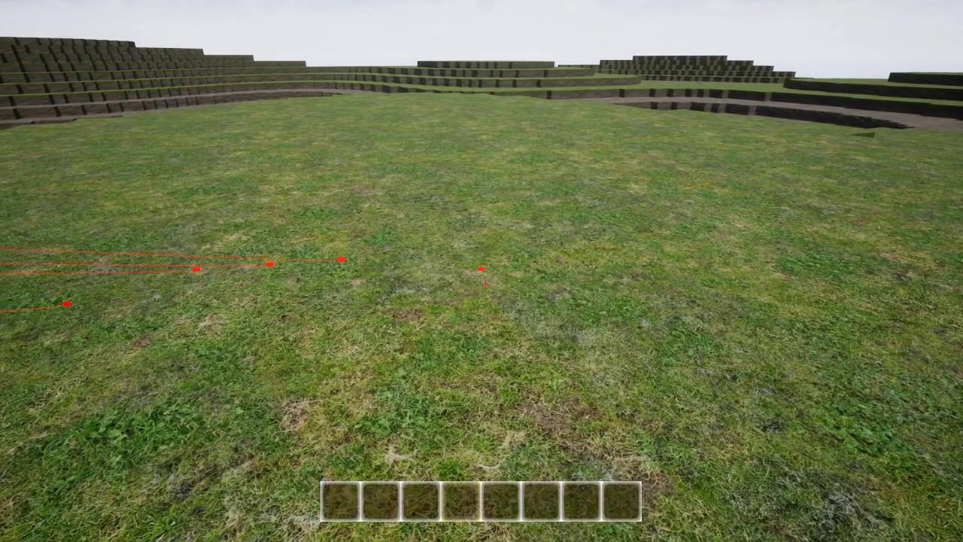
Test block placement in the running game by placing grass blocks from the first slot and dirt blocks from the second.
{"action": "key", "text": "a"}
{"action": "left_click", "coordinate": [482, 271]}
{"action": "key", "text": "d"}
{"action": "left_click", "coordinate": [482, 271]}
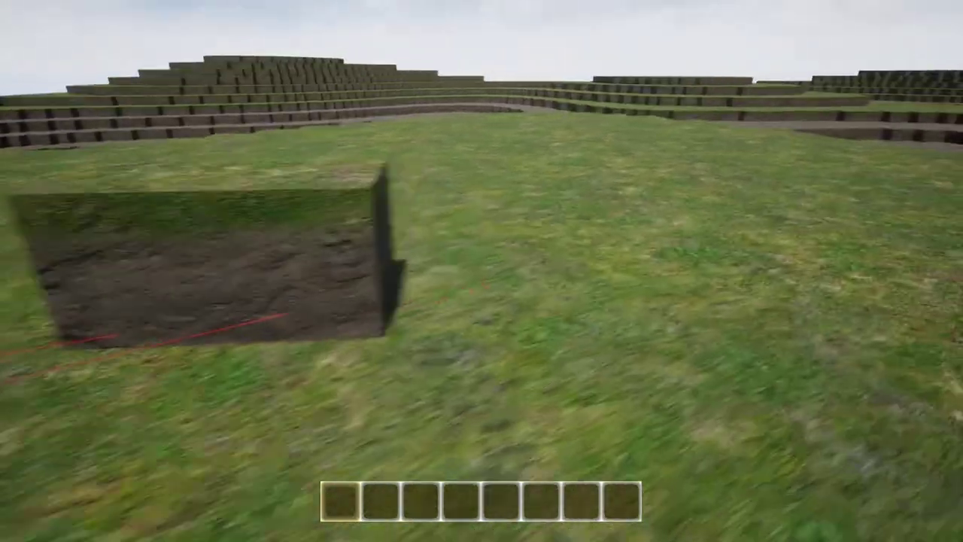
{"action": "right_click", "coordinate": [482, 271]}
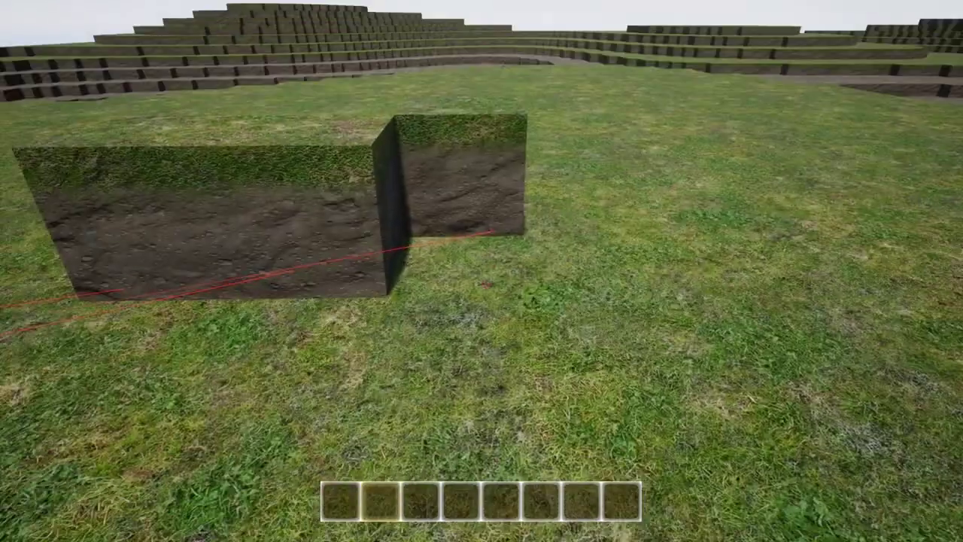
{"action": "right_click", "coordinate": [482, 271]}
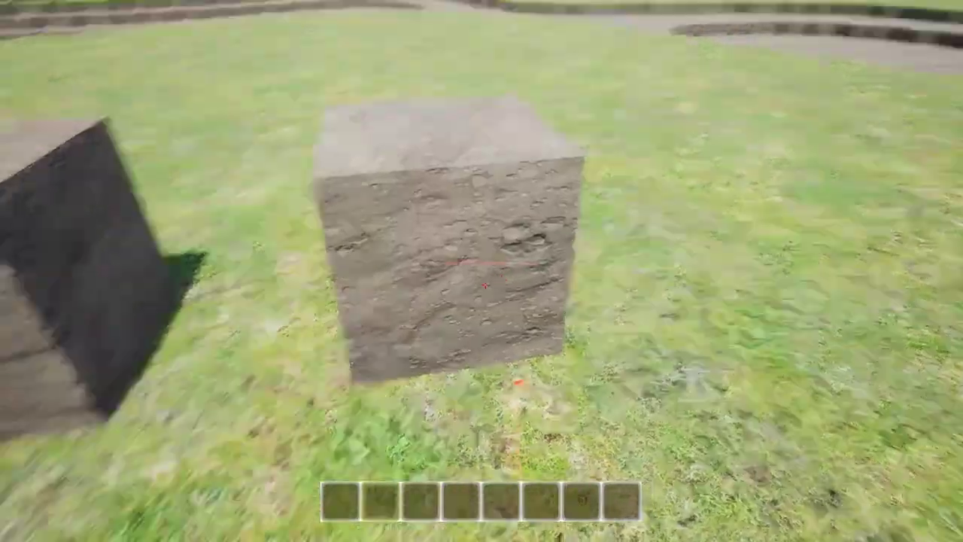
{"action": "key", "text": "s"}
{"action": "key", "text": "w"}
{"action": "right_click", "coordinate": [486, 285]}
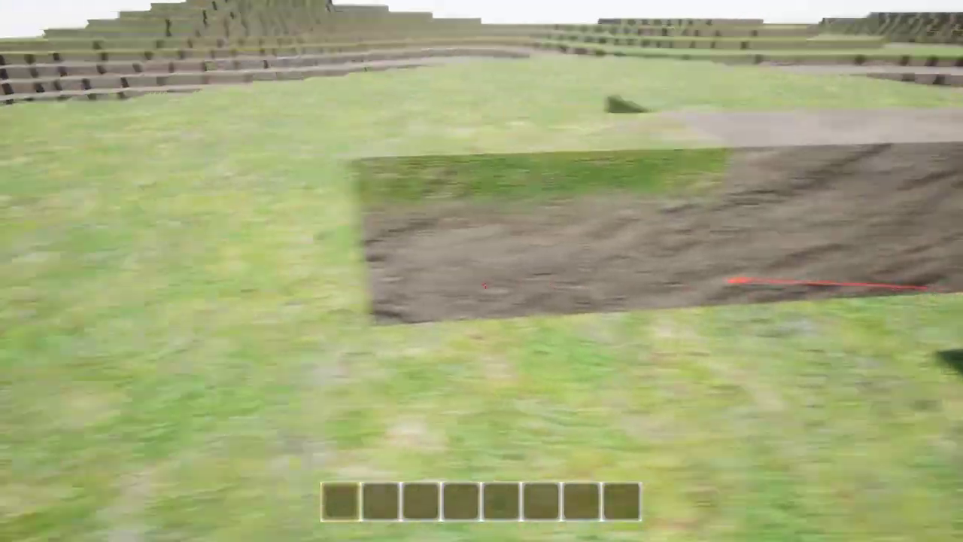
Walk around the placed blocks and add more dirt and grass blocks, switching between the second and first toolbar slots.
{"action": "key", "text": "s"}
{"action": "key", "text": "w"}
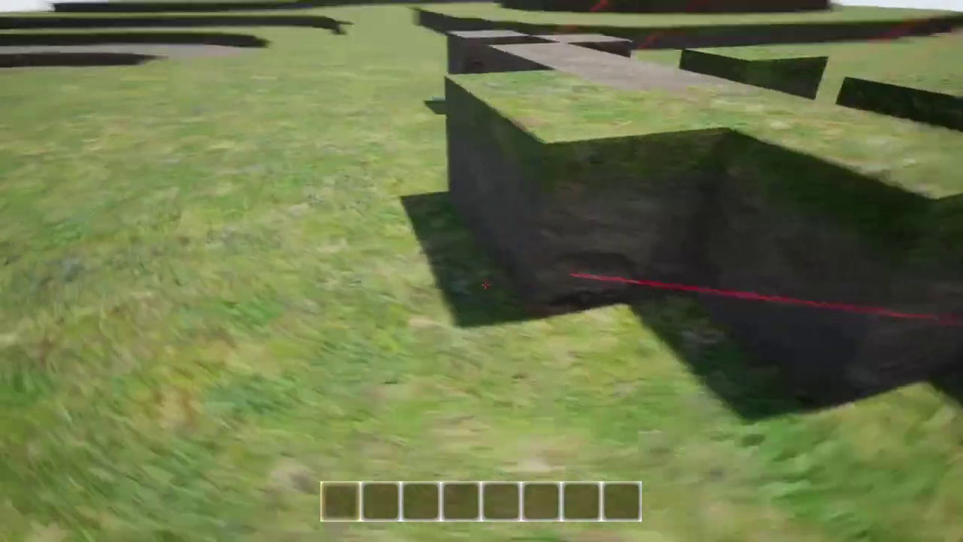
{"action": "key", "text": "w"}
{"action": "scroll", "coordinate": [486, 285], "scroll_direction": "down", "scroll_amount": 1}
{"action": "right_click", "coordinate": [485, 285]}
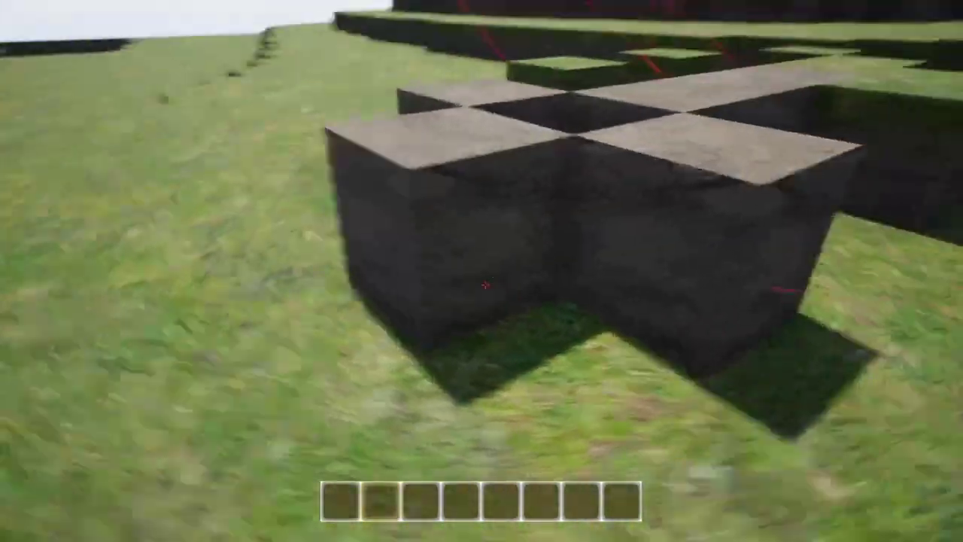
{"action": "key", "text": "a"}
{"action": "scroll", "coordinate": [485, 285], "scroll_direction": "up", "scroll_amount": 1}
{"action": "right_click", "coordinate": [485, 285]}
{"action": "right_click", "coordinate": [485, 285]}
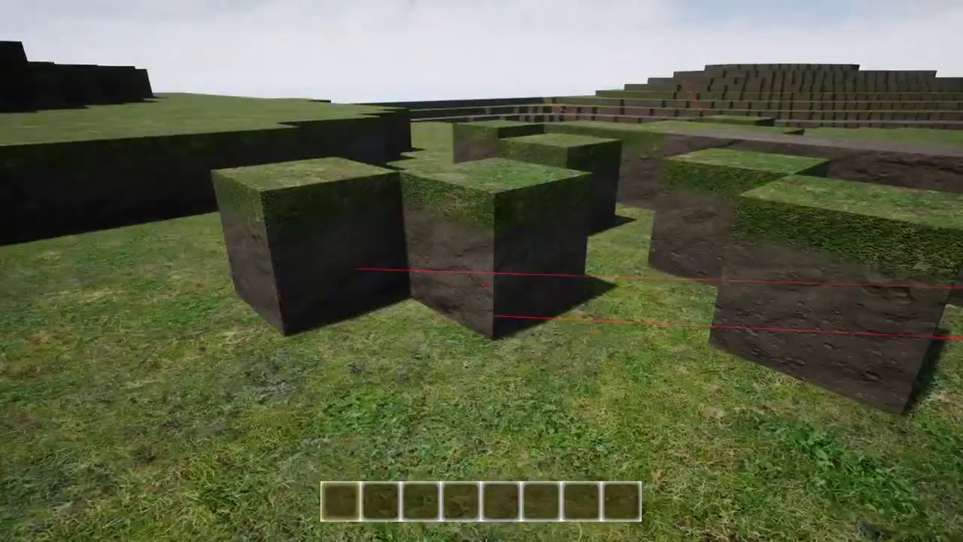
Place further blocks on open ground while alternating between the first two toolbar slots, and end the play session.
{"action": "key", "text": "d"}
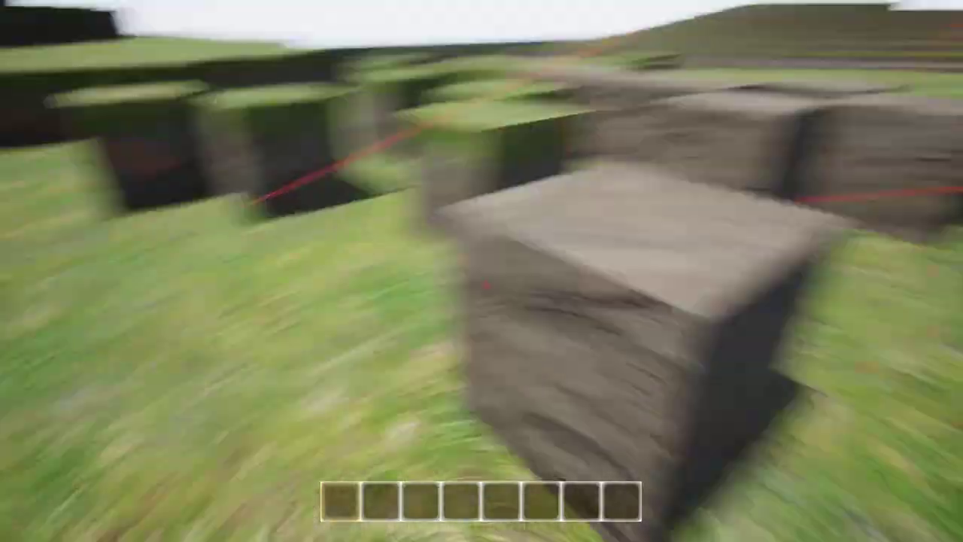
{"action": "key", "text": "a"}
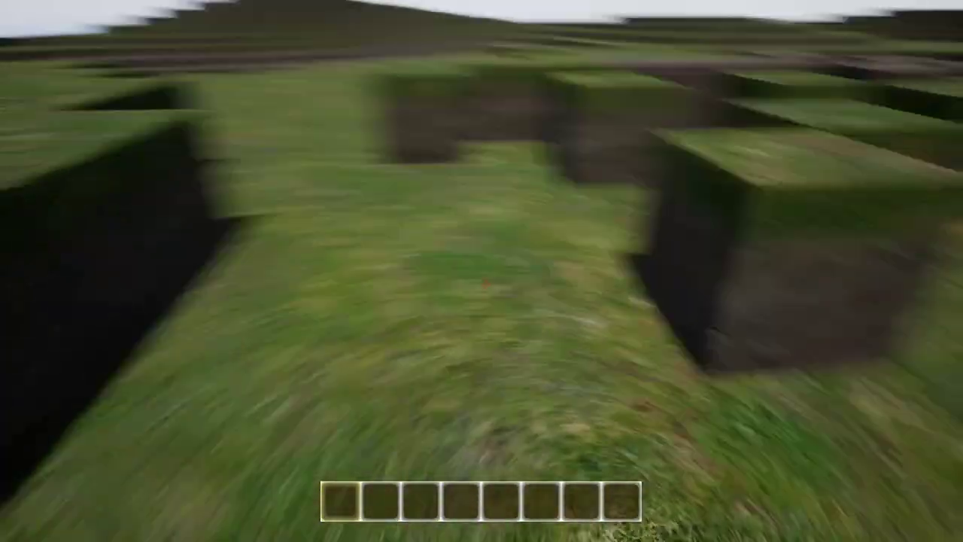
{"action": "key", "text": "a"}
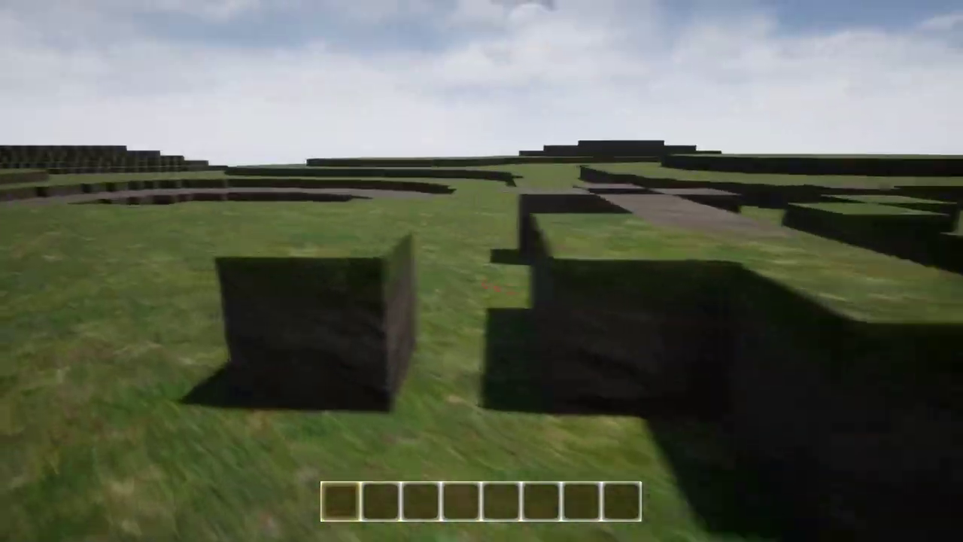
{"action": "key", "text": "a"}
{"action": "scroll", "coordinate": [481, 270], "scroll_direction": "down", "scroll_amount": 1}
{"action": "scroll", "coordinate": [481, 271], "scroll_direction": "up", "scroll_amount": 1}
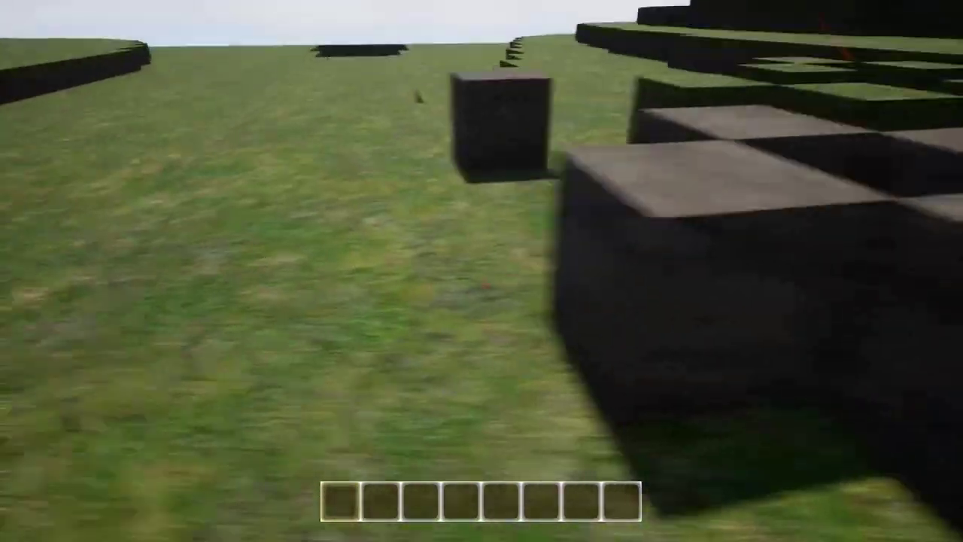
{"action": "key", "text": "a"}
{"action": "right_click", "coordinate": [482, 271]}
{"action": "scroll", "coordinate": [481, 271], "scroll_direction": "down", "scroll_amount": 1}
{"action": "right_click", "coordinate": [482, 271]}
{"action": "key", "text": "w"}
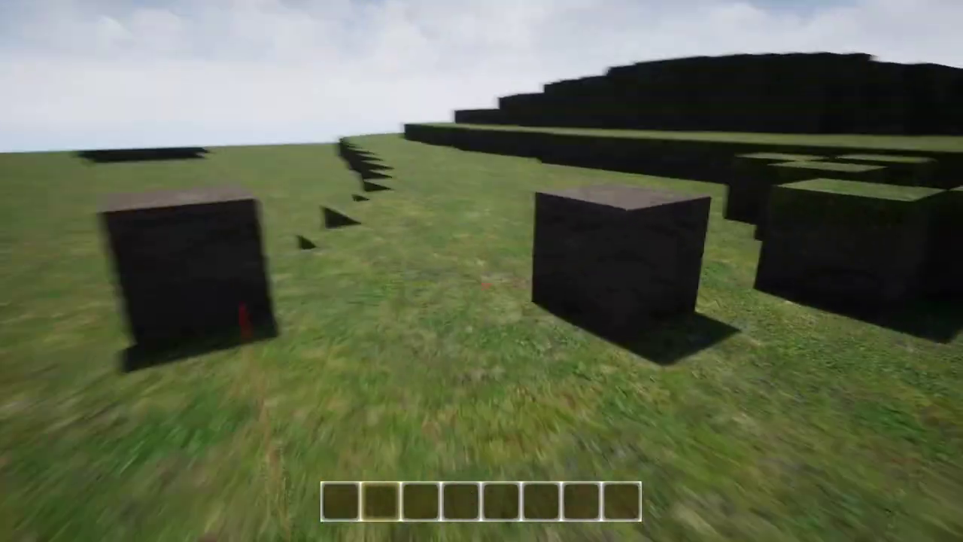
{"action": "key", "text": "a"}
{"action": "right_click", "coordinate": [481, 271]}
{"action": "scroll", "coordinate": [482, 271], "scroll_direction": "up", "scroll_amount": 1}
{"action": "right_click", "coordinate": [481, 271]}
{"action": "key", "text": "d"}
{"action": "key", "text": "w"}
{"action": "scroll", "coordinate": [482, 270], "scroll_direction": "down", "scroll_amount": 2}
{"action": "key", "text": "s"}
{"action": "key", "text": "Escape"}
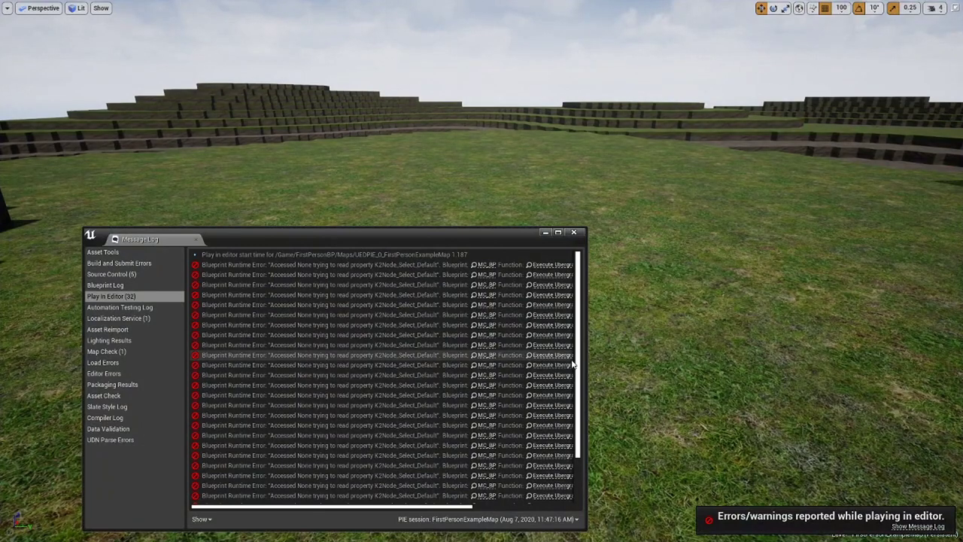
Examine the Play in Editor runtime errors in the Message Log, including the blueprint, graph and node they reference.
{"action": "scroll", "coordinate": [572, 421], "scroll_direction": "down", "scroll_amount": 3}
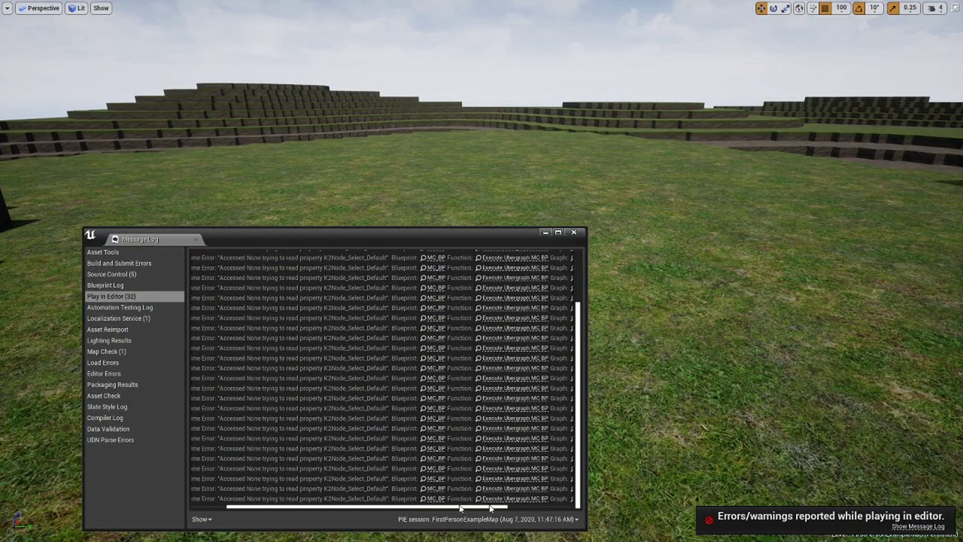
{"action": "scroll", "coordinate": [505, 427], "scroll_direction": "up", "scroll_amount": 3}
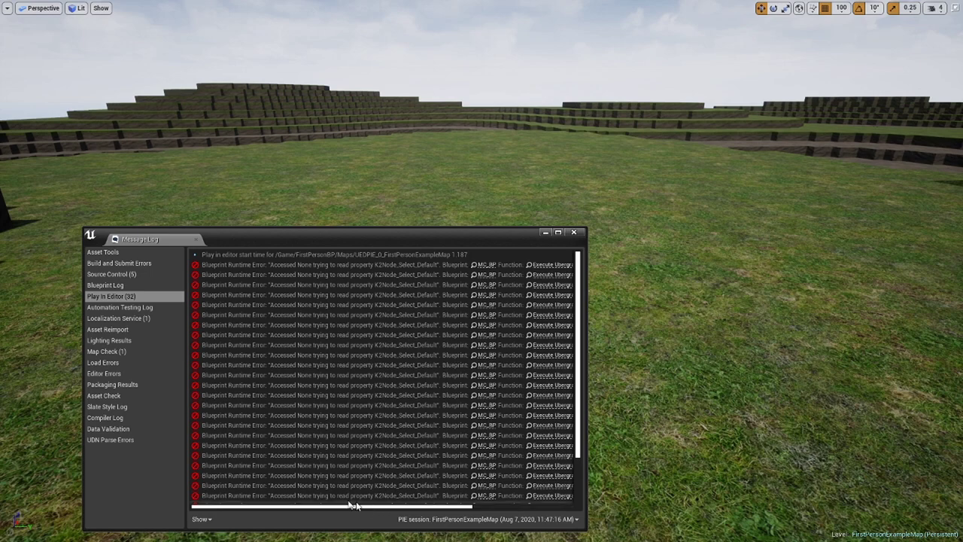
{"action": "left_click_drag", "start_coordinate": [374, 508], "coordinate": [472, 507]}
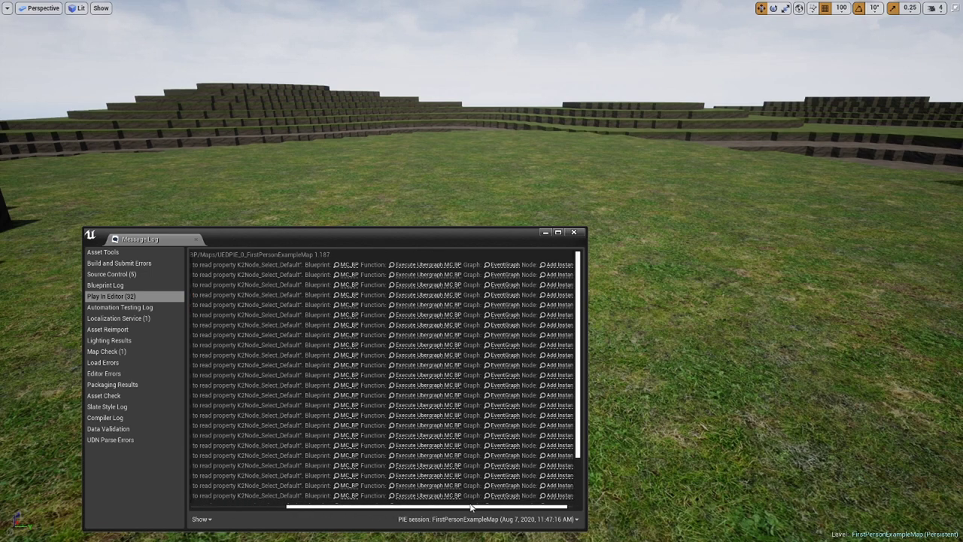
Leave the full-screen viewport and trace the first runtime error to its Add Instance node in MC_BP's Event Graph.
{"action": "key", "text": "F11"}
{"action": "left_click", "coordinate": [556, 268]}
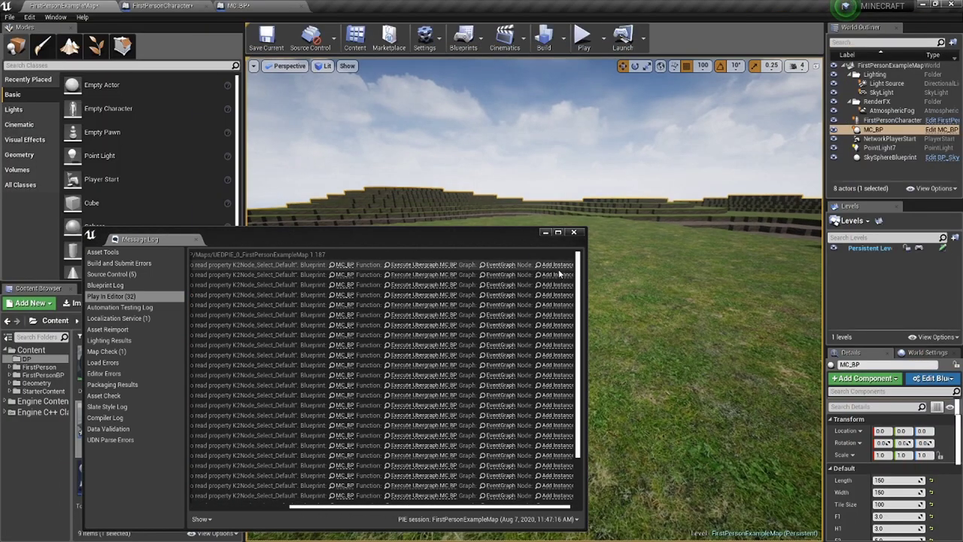
{"action": "left_click", "coordinate": [566, 272]}
{"action": "left_click_drag", "start_coordinate": [474, 236], "coordinate": [538, 328]}
{"action": "scroll", "coordinate": [580, 241], "scroll_direction": "down", "scroll_amount": 5}
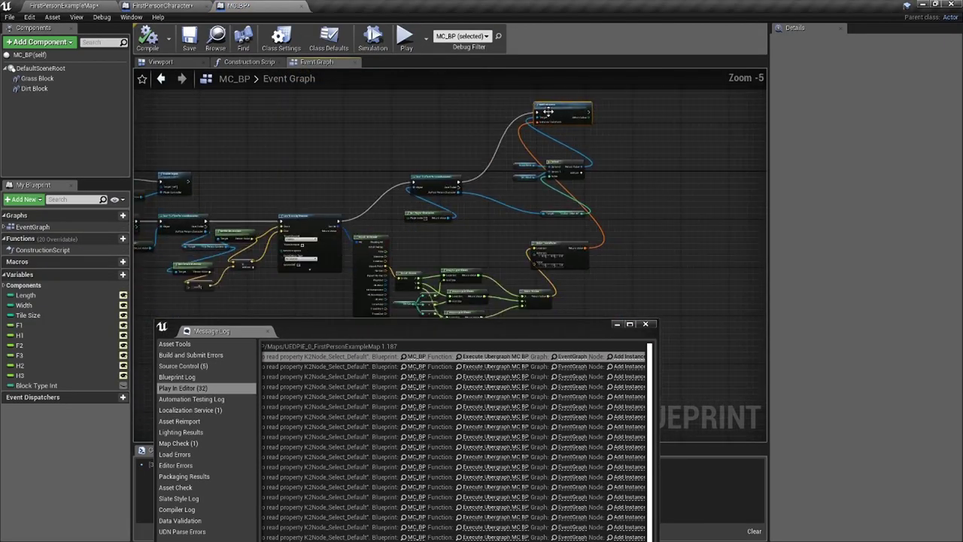
Close the Message Log and examine the Select node's options, Index and Return Value feeding the Add Instance node.
{"action": "left_click", "coordinate": [645, 324]}
{"action": "scroll", "coordinate": [441, 211], "scroll_direction": "up", "scroll_amount": 6}
{"action": "scroll", "coordinate": [383, 208], "scroll_direction": "down", "scroll_amount": 3}
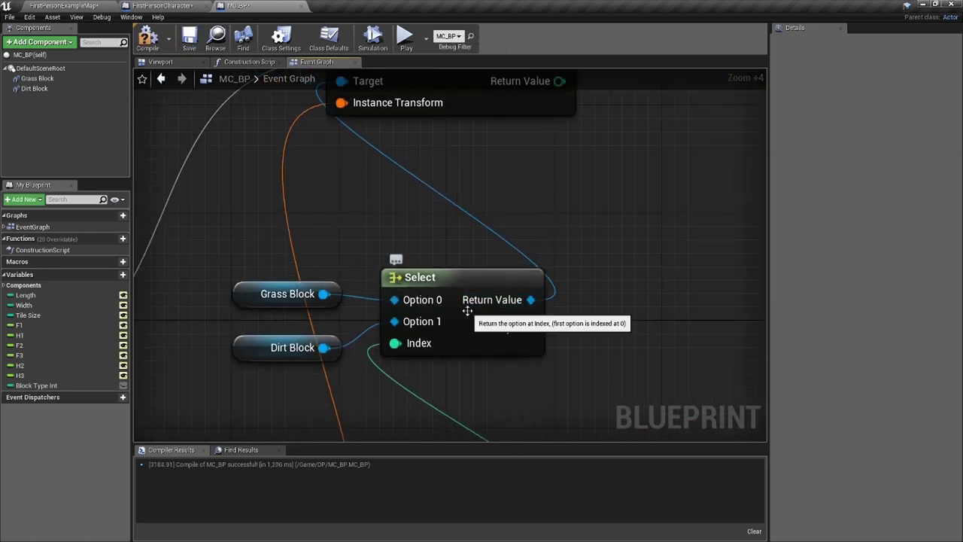
{"action": "scroll", "coordinate": [437, 347], "scroll_direction": "up", "scroll_amount": 3}
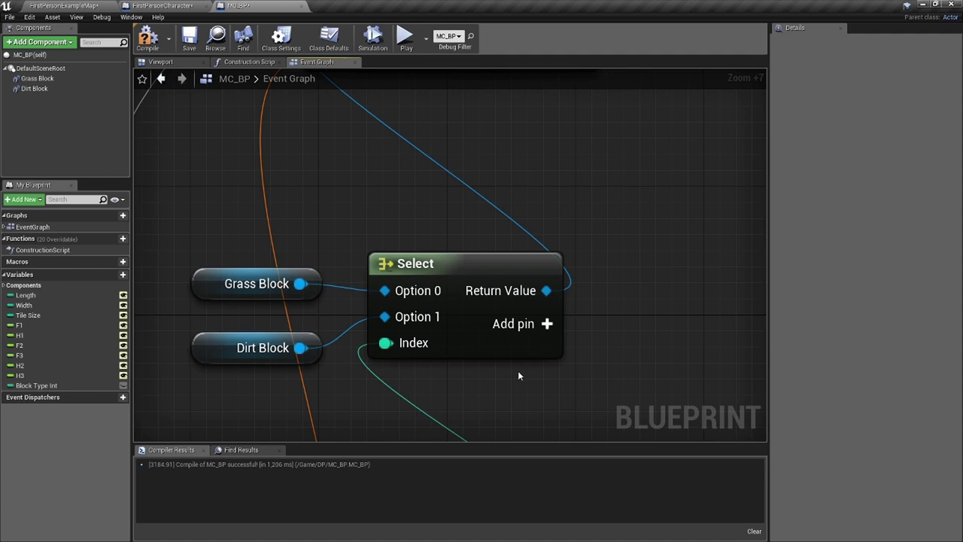
{"action": "scroll", "coordinate": [516, 368], "scroll_direction": "down", "scroll_amount": 1}
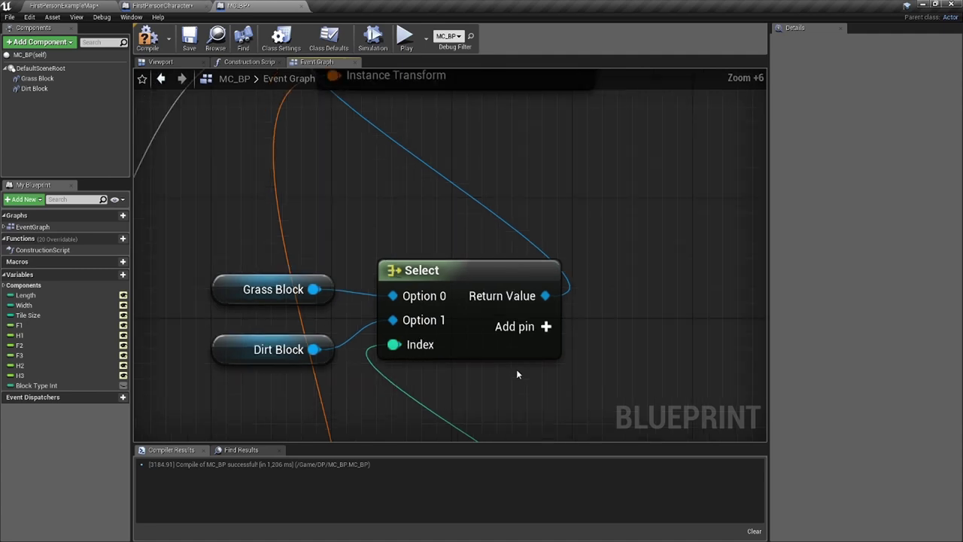
Add an IsValid execution node from the Select node's Return Value in MC_BP's Event Graph.
{"action": "right_click_drag", "start_coordinate": [512, 295], "coordinate": [542, 327]}
{"action": "scroll", "coordinate": [468, 265], "scroll_direction": "up", "scroll_amount": 1}
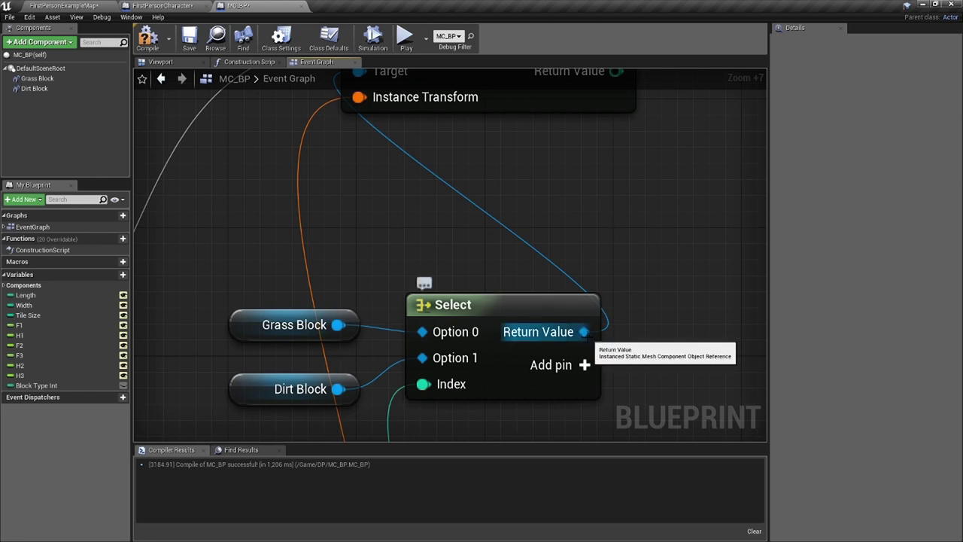
{"action": "scroll", "coordinate": [641, 251], "scroll_direction": "down", "scroll_amount": 2}
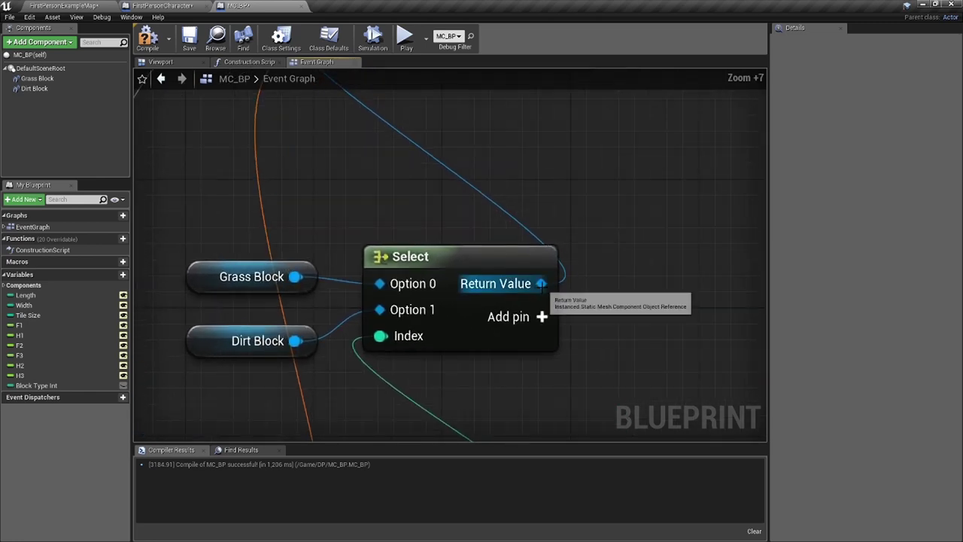
{"action": "scroll", "coordinate": [613, 293], "scroll_direction": "down", "scroll_amount": 1}
{"action": "right_click_drag", "start_coordinate": [668, 333], "coordinate": [686, 355]}
{"action": "right_click_drag", "start_coordinate": [572, 234], "coordinate": [526, 225]}
{"action": "left_click_drag", "start_coordinate": [583, 354], "coordinate": [303, 232]}
{"action": "type", "text": "is"}
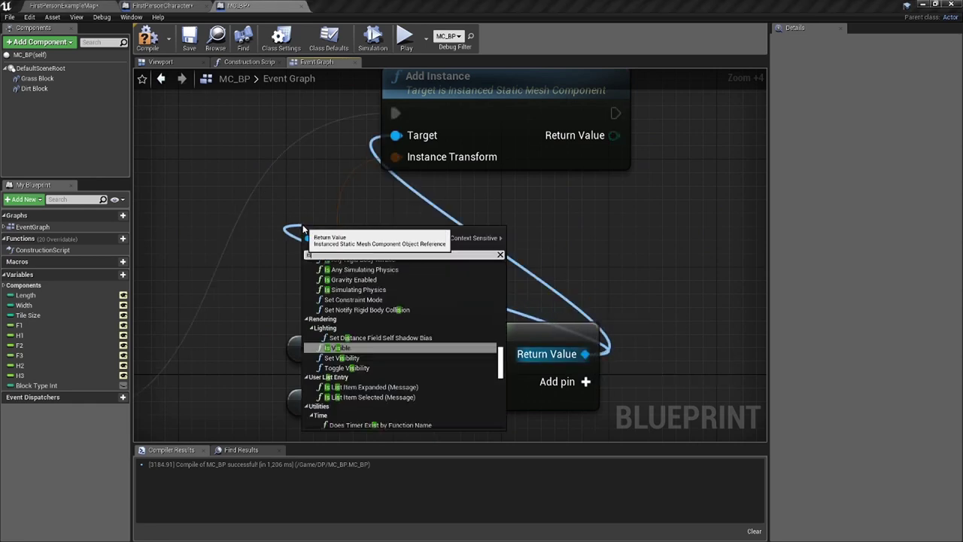
{"action": "type", "text": " val"}
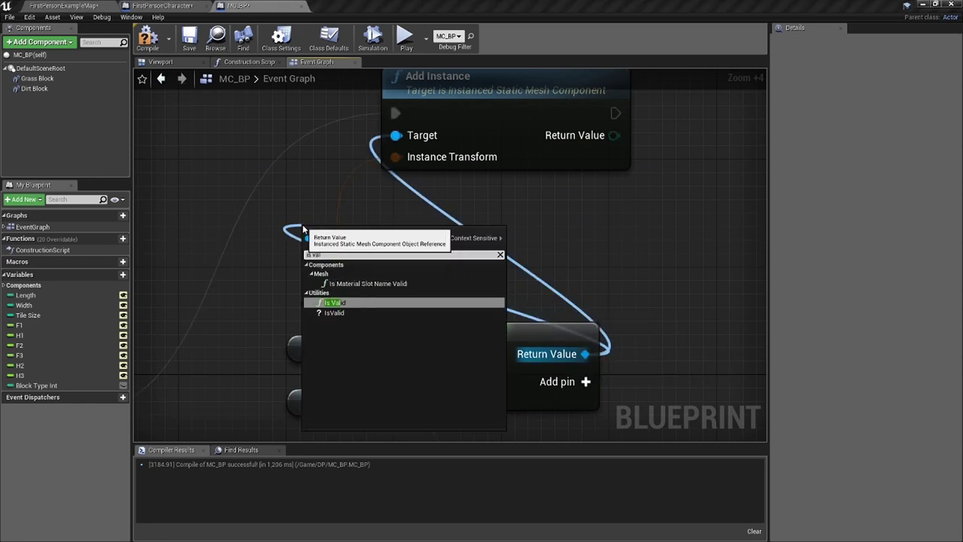
{"action": "left_click", "coordinate": [346, 309]}
{"action": "right_click_drag", "start_coordinate": [366, 294], "coordinate": [477, 286]}
Place the IsValid node beside Add Instance and reroute the incoming execution wire into its Exec input.
{"action": "left_click_drag", "start_coordinate": [473, 259], "coordinate": [315, 165]}
{"action": "right_click_drag", "start_coordinate": [315, 165], "coordinate": [472, 147]}
{"action": "scroll", "coordinate": [473, 146], "scroll_direction": "down", "scroll_amount": 1}
{"action": "left_click_drag", "start_coordinate": [325, 344], "coordinate": [407, 106]}
{"action": "left_click_drag", "start_coordinate": [428, 118], "coordinate": [429, 120]}
{"action": "right_click_drag", "start_coordinate": [452, 138], "coordinate": [322, 262]}
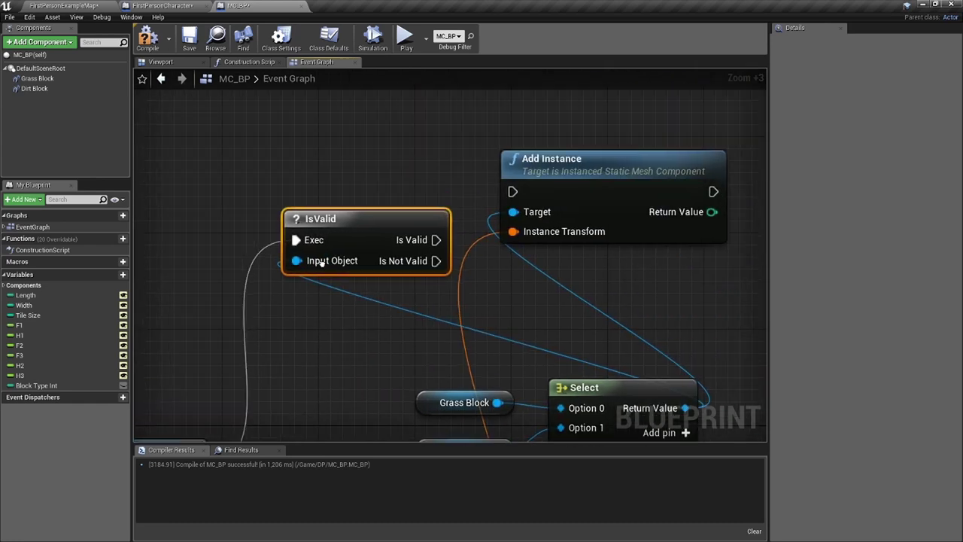
Connect IsValid's Is Valid output to Add Instance's execution input and align the two nodes.
{"action": "scroll", "coordinate": [413, 193], "scroll_direction": "up", "scroll_amount": 4}
{"action": "left_click_drag", "start_coordinate": [392, 235], "coordinate": [360, 186]}
{"action": "right_click_drag", "start_coordinate": [494, 240], "coordinate": [373, 256]}
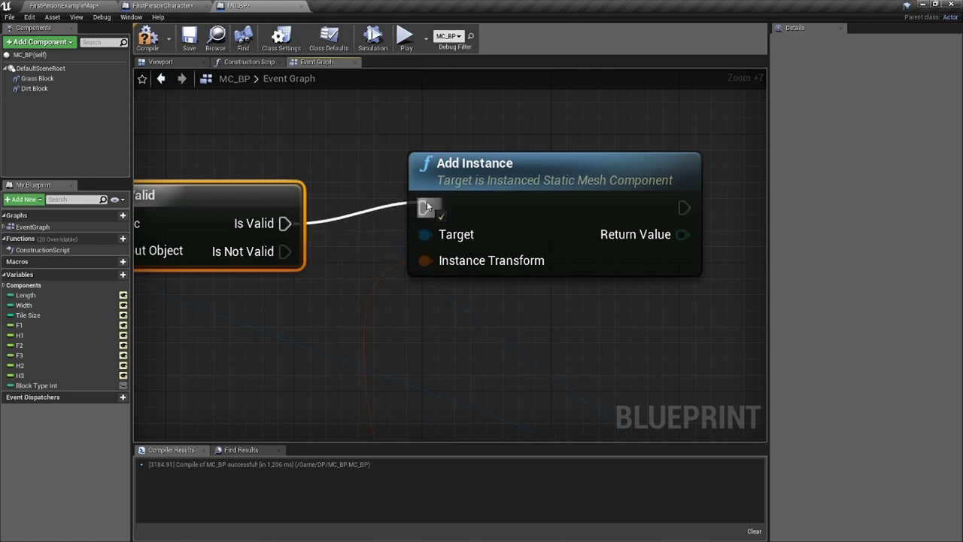
{"action": "left_click_drag", "start_coordinate": [514, 195], "coordinate": [522, 205]}
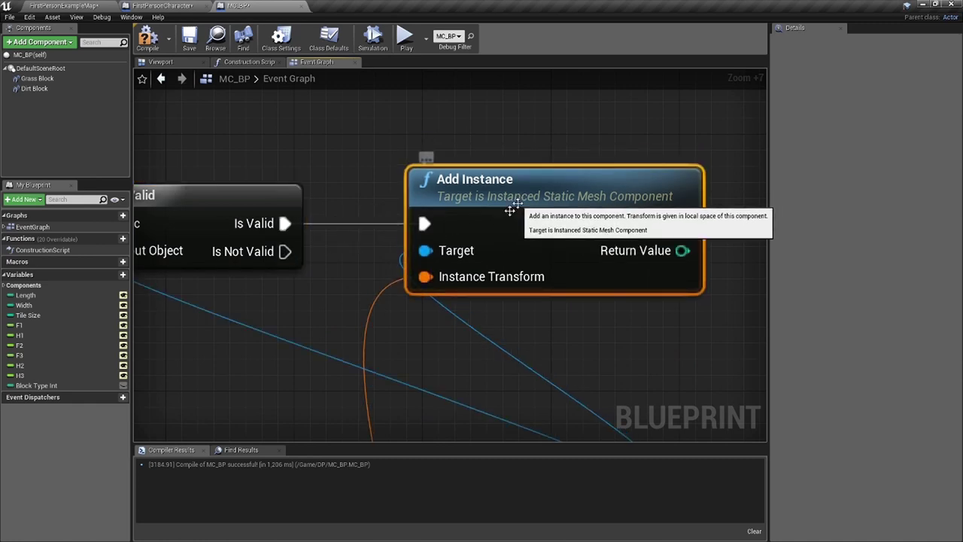
Examine how Toolbar Select INT drives the Select node and how its Return Value feeds IsValid and Add Instance.
{"action": "scroll", "coordinate": [456, 218], "scroll_direction": "down", "scroll_amount": 4}
{"action": "scroll", "coordinate": [510, 347], "scroll_direction": "down", "scroll_amount": 3}
{"action": "right_click_drag", "start_coordinate": [510, 347], "coordinate": [499, 243]}
{"action": "scroll", "coordinate": [506, 388], "scroll_direction": "up", "scroll_amount": 1}
{"action": "scroll", "coordinate": [505, 389], "scroll_direction": "up", "scroll_amount": 2}
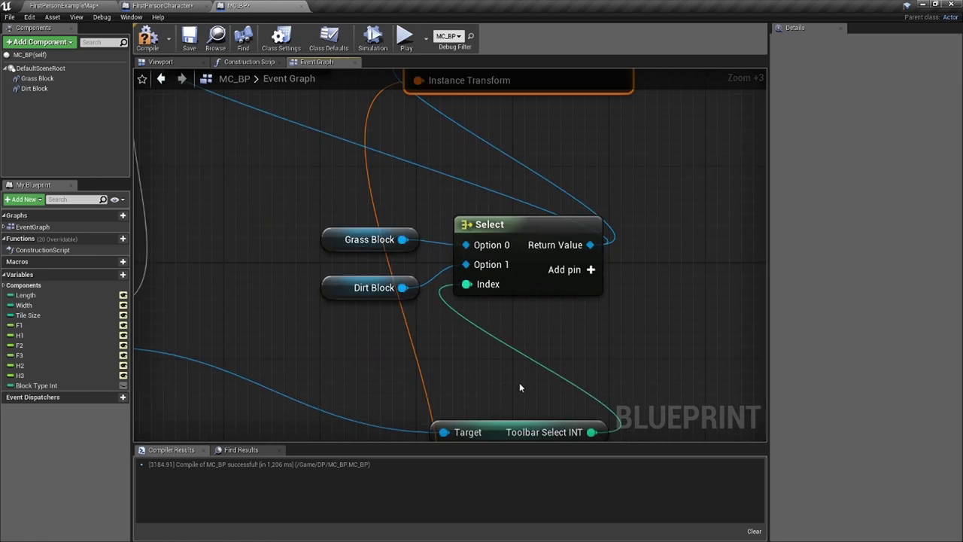
{"action": "scroll", "coordinate": [551, 413], "scroll_direction": "up", "scroll_amount": 4}
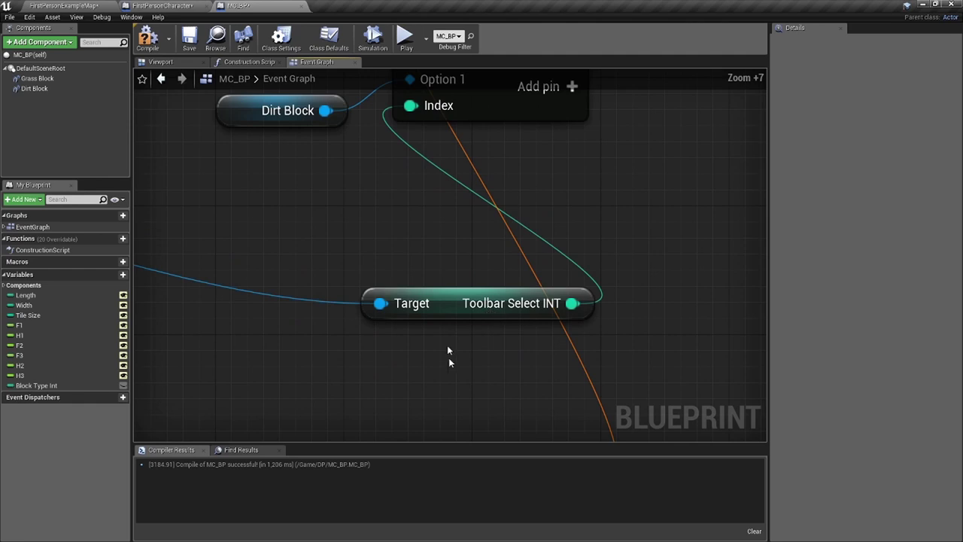
{"action": "scroll", "coordinate": [513, 286], "scroll_direction": "down", "scroll_amount": 2}
{"action": "right_click_drag", "start_coordinate": [512, 286], "coordinate": [511, 383]}
{"action": "right_click_drag", "start_coordinate": [489, 316], "coordinate": [505, 360]}
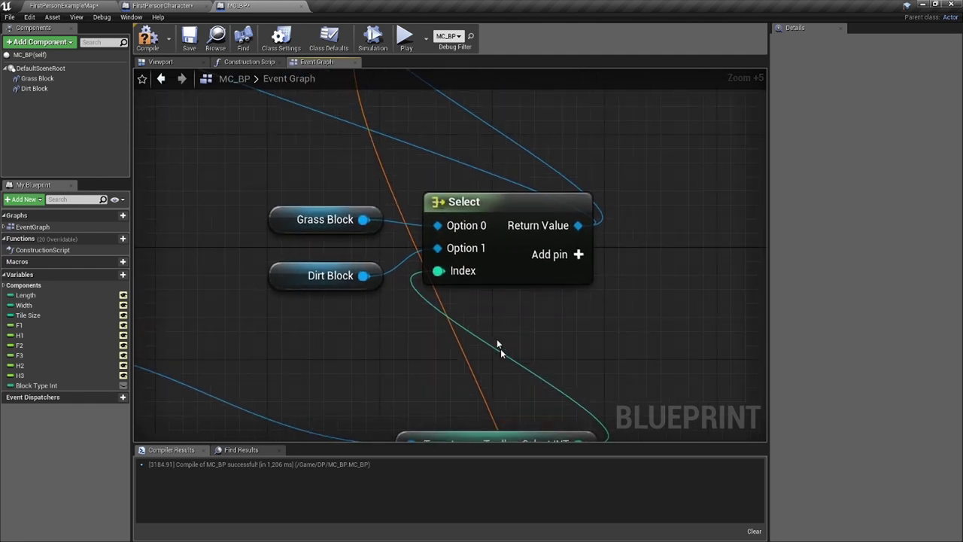
{"action": "right_click_drag", "start_coordinate": [462, 298], "coordinate": [524, 346]}
{"action": "scroll", "coordinate": [414, 229], "scroll_direction": "down", "scroll_amount": 2}
{"action": "right_click_drag", "start_coordinate": [415, 179], "coordinate": [455, 318]}
{"action": "right_click_drag", "start_coordinate": [582, 414], "coordinate": [470, 290]}
{"action": "scroll", "coordinate": [473, 297], "scroll_direction": "up", "scroll_amount": 4}
{"action": "right_click_drag", "start_coordinate": [295, 137], "coordinate": [433, 270]}
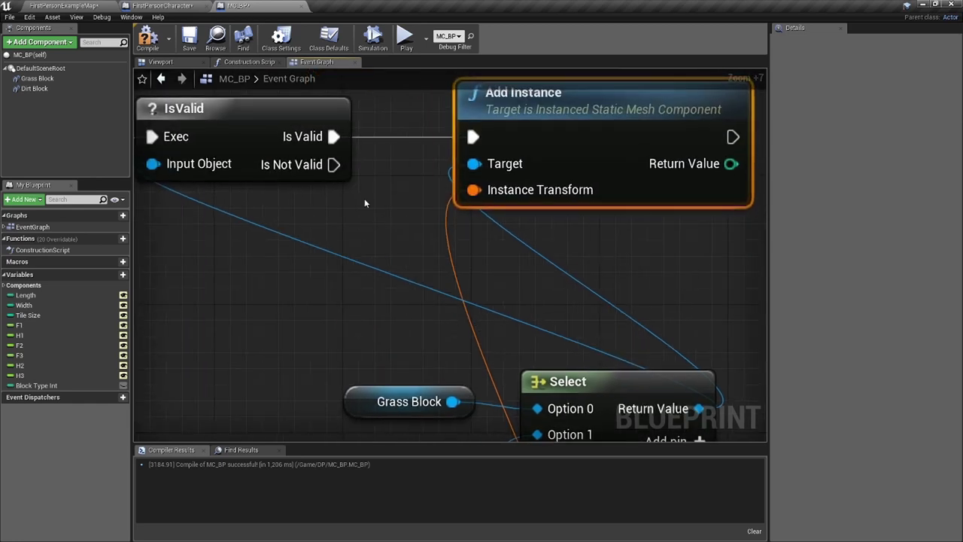
{"action": "right_click_drag", "start_coordinate": [352, 161], "coordinate": [401, 222]}
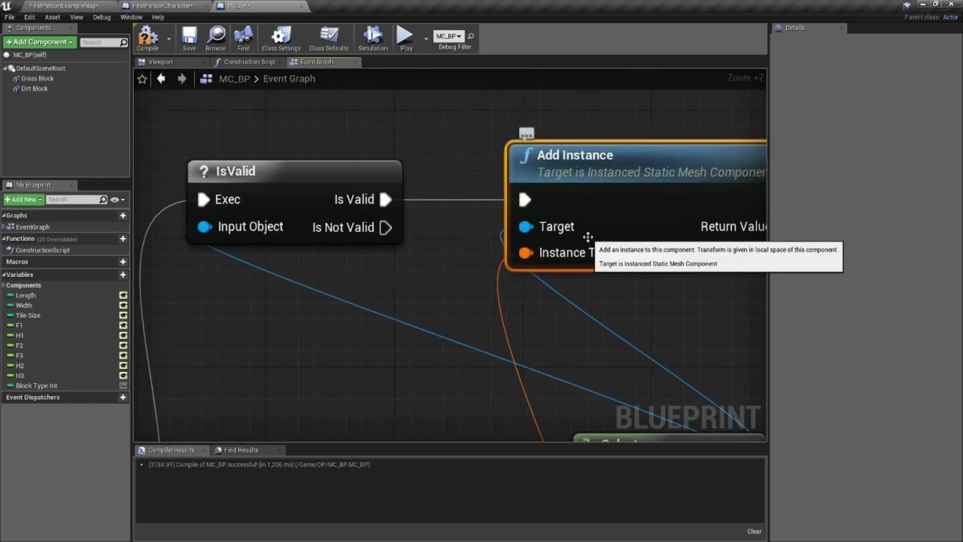
{"action": "right_click_drag", "start_coordinate": [587, 237], "coordinate": [651, 262]}
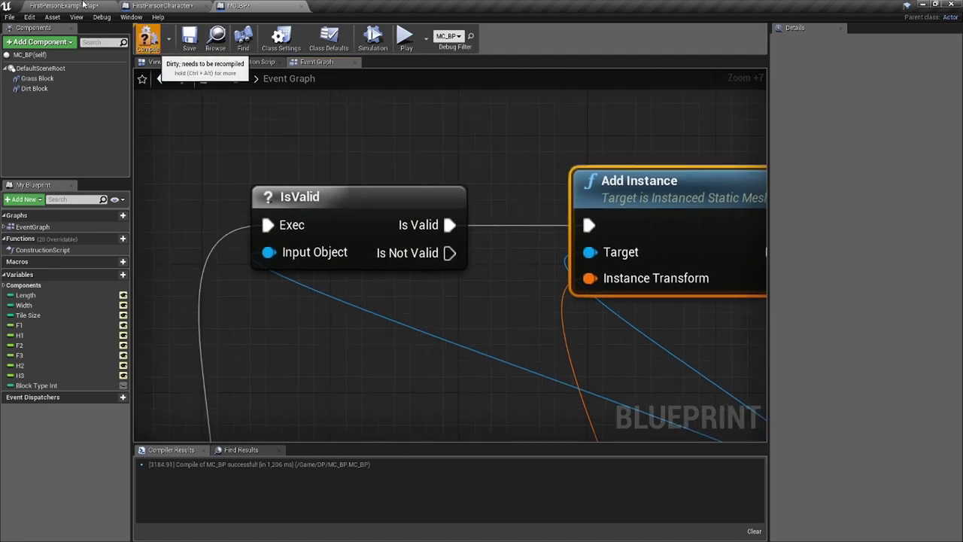
Switch to FirstPersonExampleMap and play the level in the full-screen viewport.
{"action": "left_click", "coordinate": [83, 4]}
{"action": "left_click", "coordinate": [563, 291]}
{"action": "key", "text": "F11"}
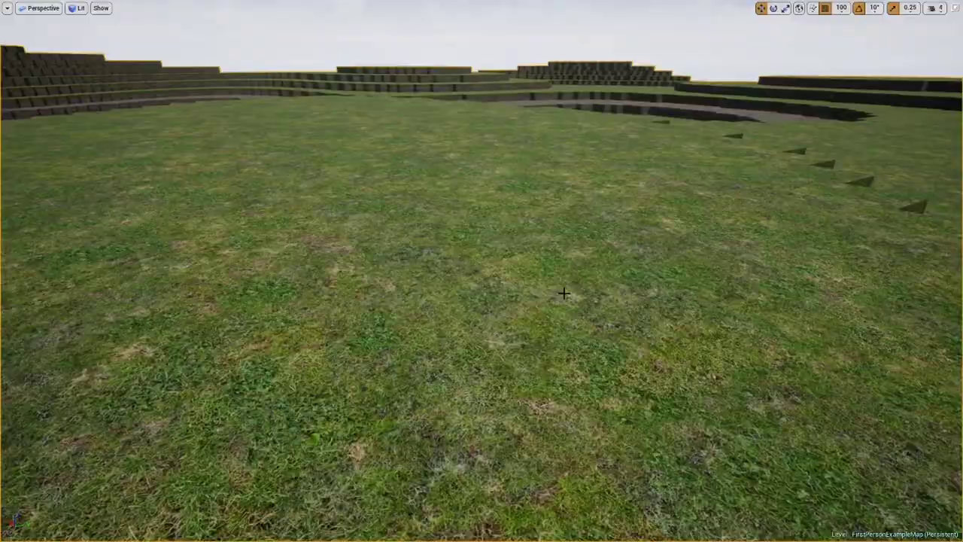
{"action": "key", "text": "alt+p"}
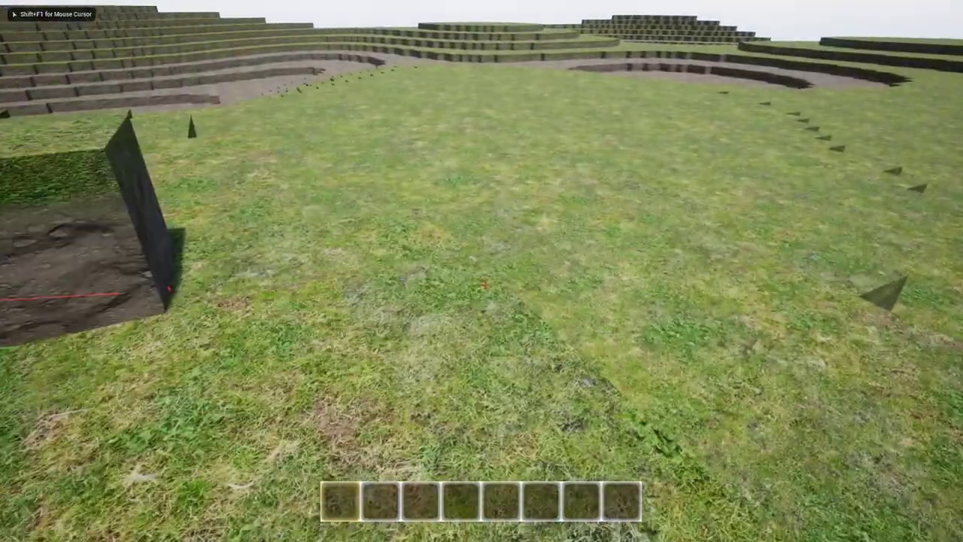
Select the second toolbar slot and place several dirt blocks on the open ground.
{"action": "scroll", "coordinate": [482, 271], "scroll_direction": "down", "scroll_amount": 1}
{"action": "key", "text": "d"}
{"action": "right_click", "coordinate": [485, 285]}
{"action": "right_click", "coordinate": [485, 285]}
{"action": "right_click", "coordinate": [485, 285]}
{"action": "right_click", "coordinate": [485, 286]}
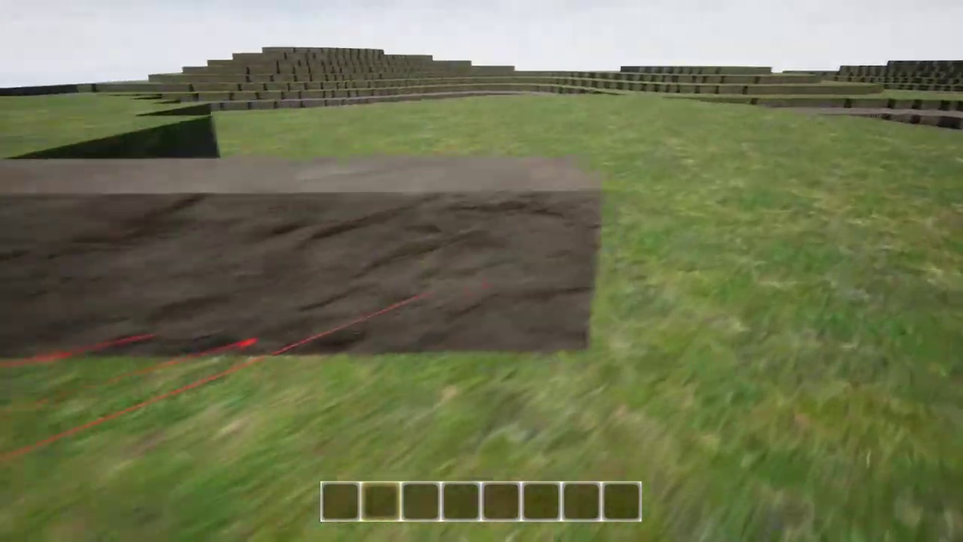
{"action": "key", "text": "d"}
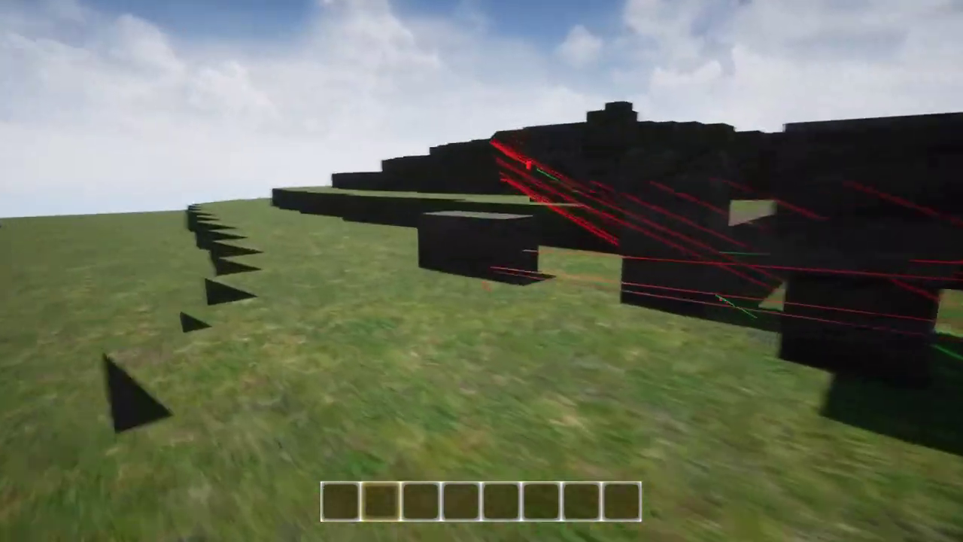
{"action": "key", "text": "d"}
Cycle through the toolbar slots, try placing blocks from slots without an assigned block, and end the play session.
{"action": "scroll", "coordinate": [482, 271], "scroll_direction": "up", "scroll_amount": 1}
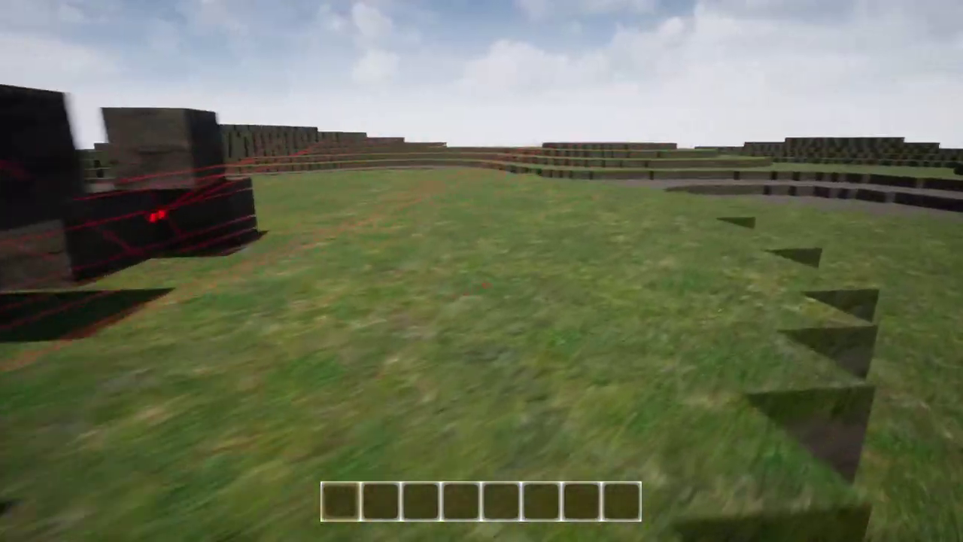
{"action": "key", "text": "d"}
{"action": "scroll", "coordinate": [481, 271], "scroll_direction": "down", "scroll_amount": 2}
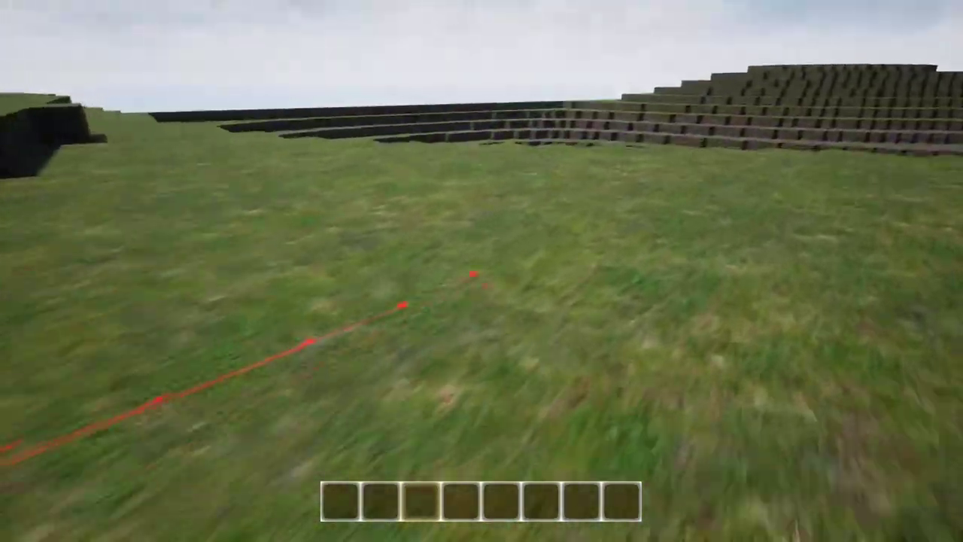
{"action": "key", "text": "w"}
{"action": "scroll", "coordinate": [482, 270], "scroll_direction": "down", "scroll_amount": 1}
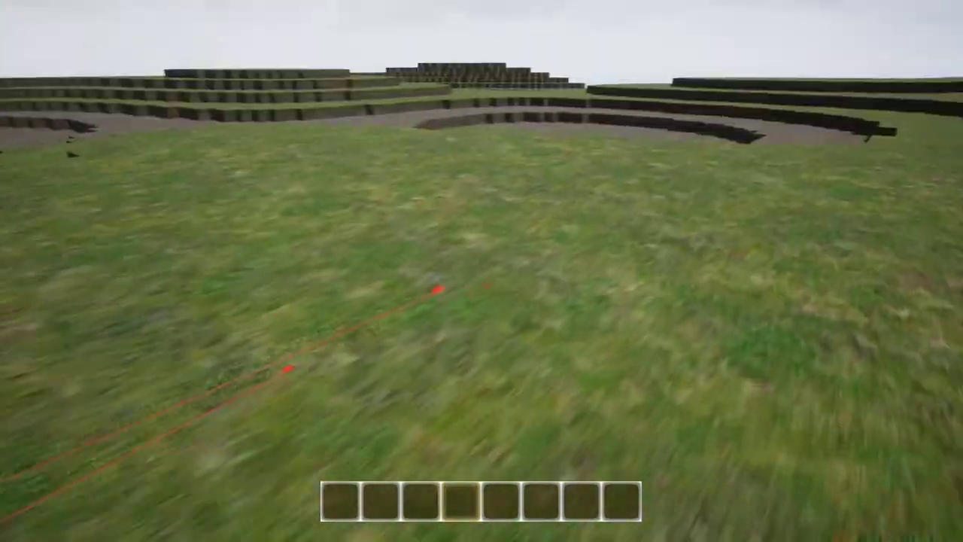
{"action": "key", "text": "w"}
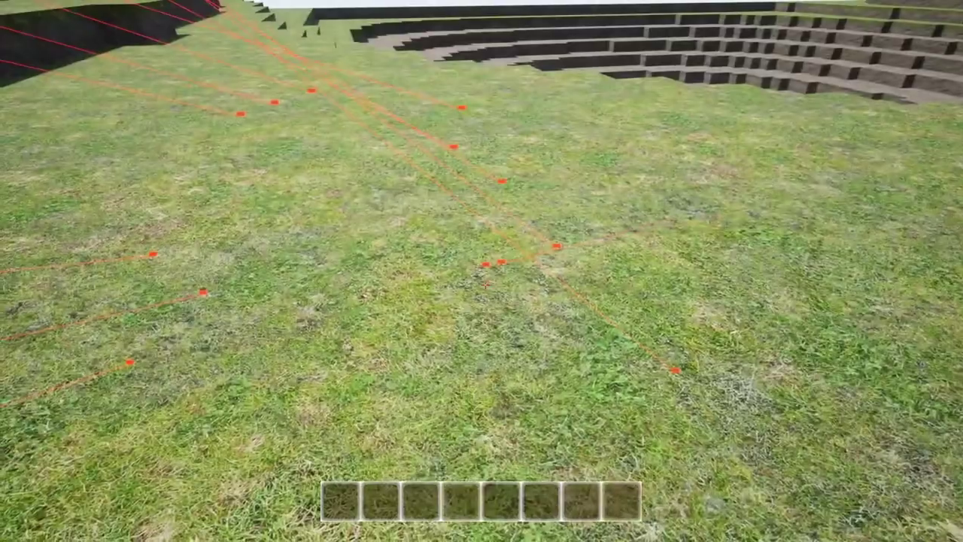
{"action": "right_click", "coordinate": [485, 284]}
{"action": "right_click", "coordinate": [485, 284]}
{"action": "right_click", "coordinate": [486, 284]}
{"action": "right_click", "coordinate": [483, 288]}
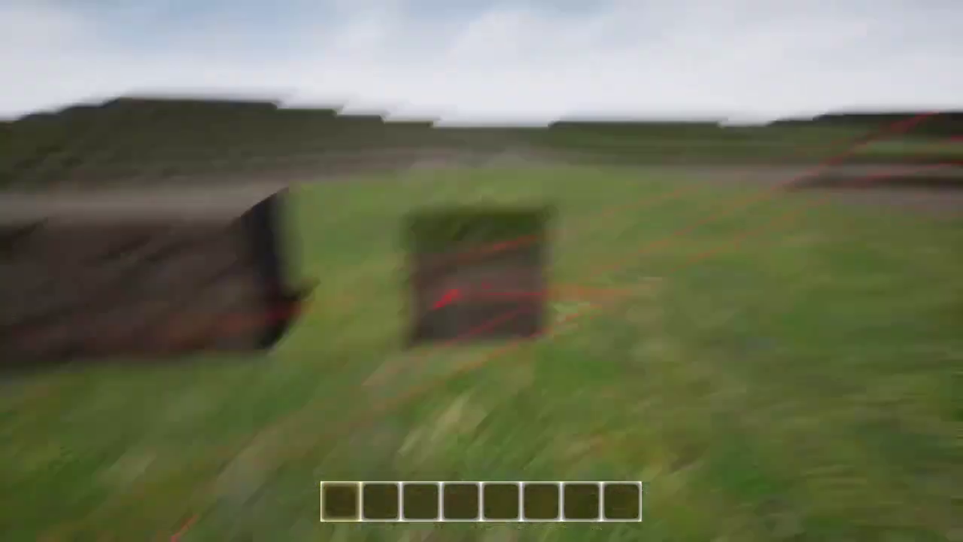
{"action": "key", "text": "Escape"}
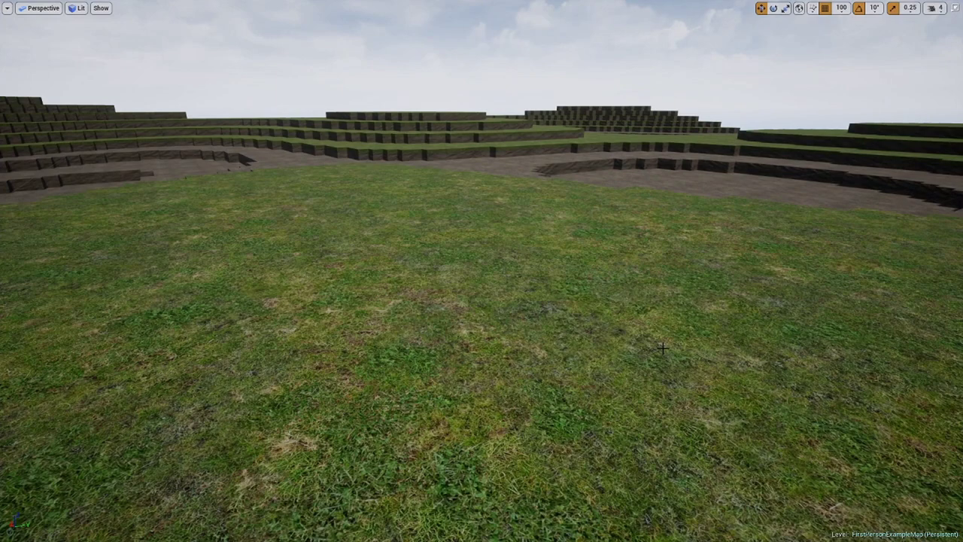
Start a new play session and place grass blocks on the open ground using the first toolbar slot.
{"action": "key", "text": "alt+p"}
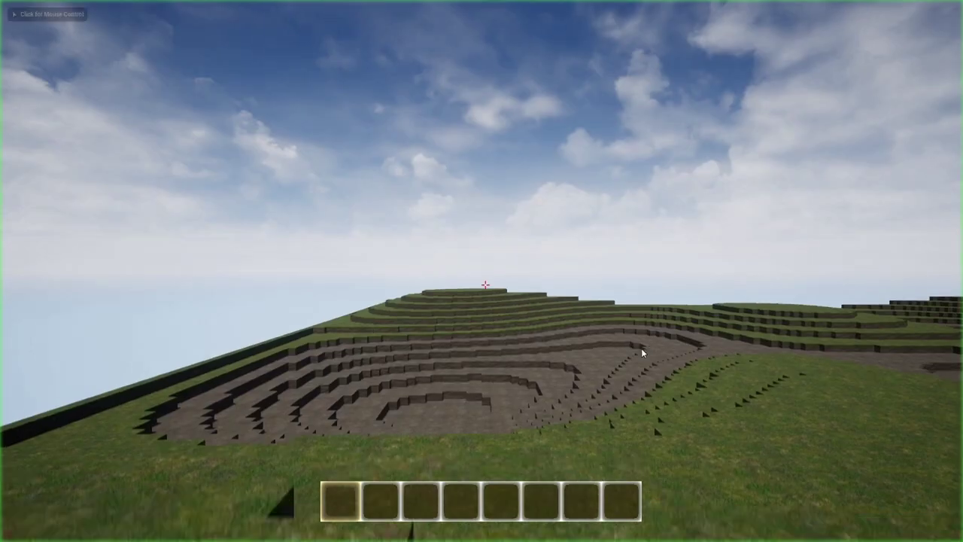
{"action": "key", "text": "w"}
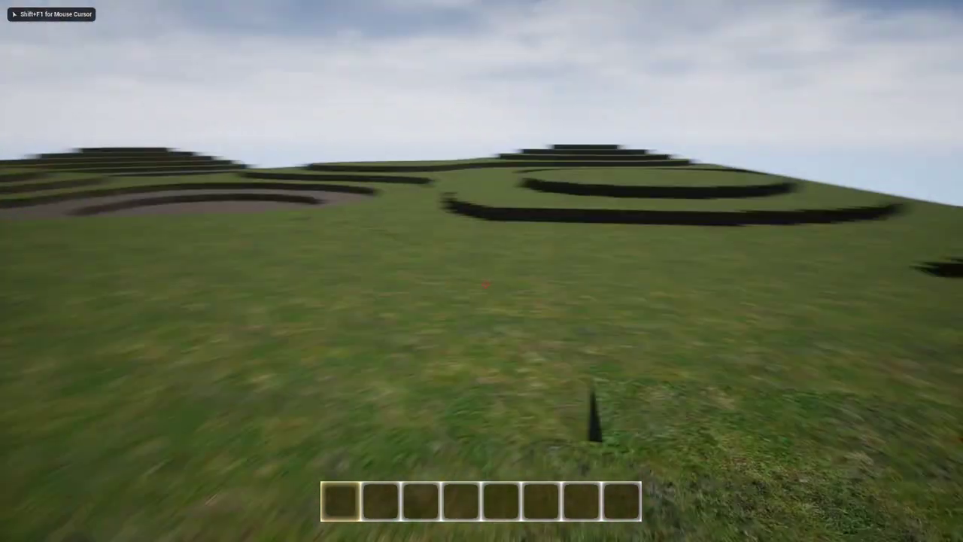
{"action": "scroll", "coordinate": [484, 284], "scroll_direction": "down", "scroll_amount": 2}
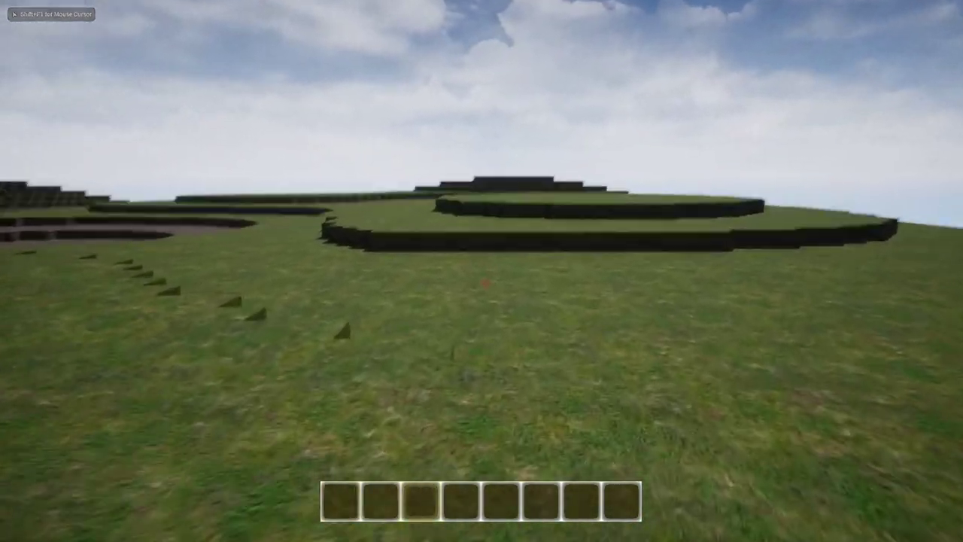
{"action": "scroll", "coordinate": [484, 284], "scroll_direction": "up", "scroll_amount": 2}
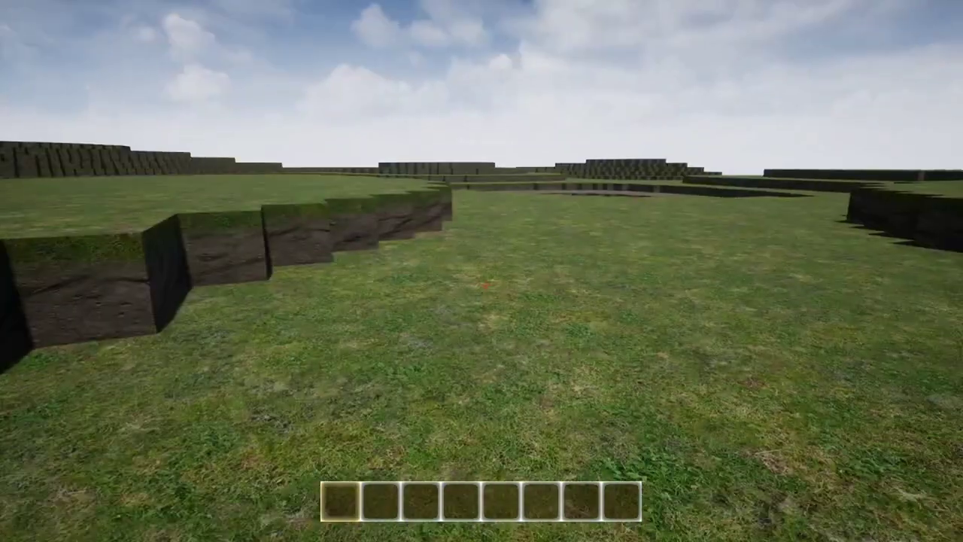
{"action": "right_click", "coordinate": [485, 284]}
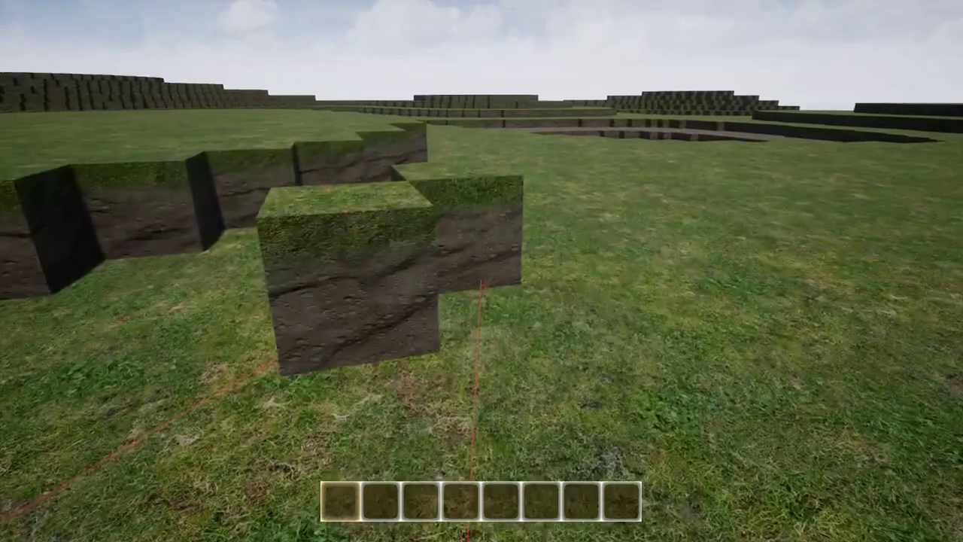
{"action": "key", "text": "d"}
{"action": "right_click", "coordinate": [484, 284]}
{"action": "right_click", "coordinate": [484, 285]}
{"action": "right_click", "coordinate": [485, 284]}
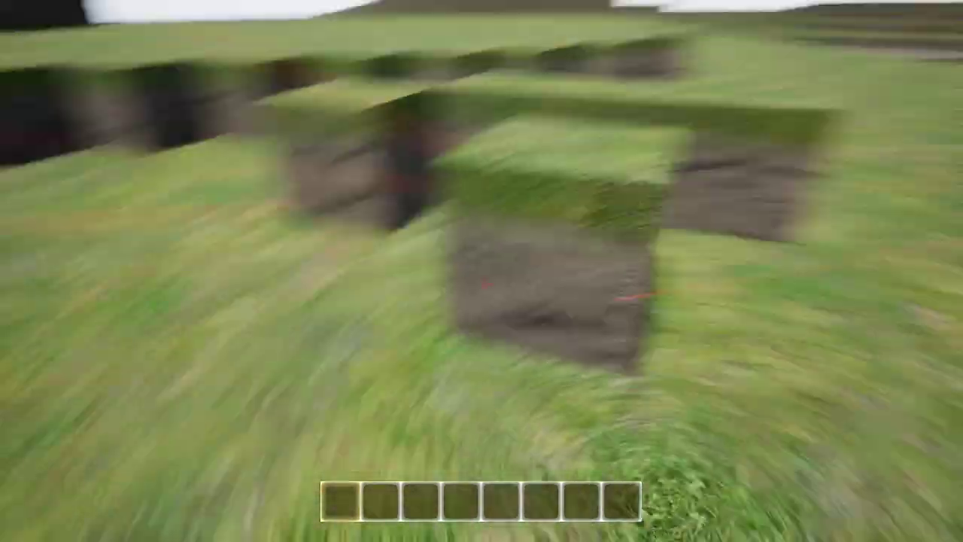
Switch to the second toolbar slot and place dirt blocks beside the grass blocks.
{"action": "key", "text": "a"}
{"action": "key", "text": "d"}
{"action": "scroll", "coordinate": [485, 284], "scroll_direction": "down", "scroll_amount": 1}
{"action": "right_click", "coordinate": [485, 285]}
{"action": "right_click", "coordinate": [485, 284]}
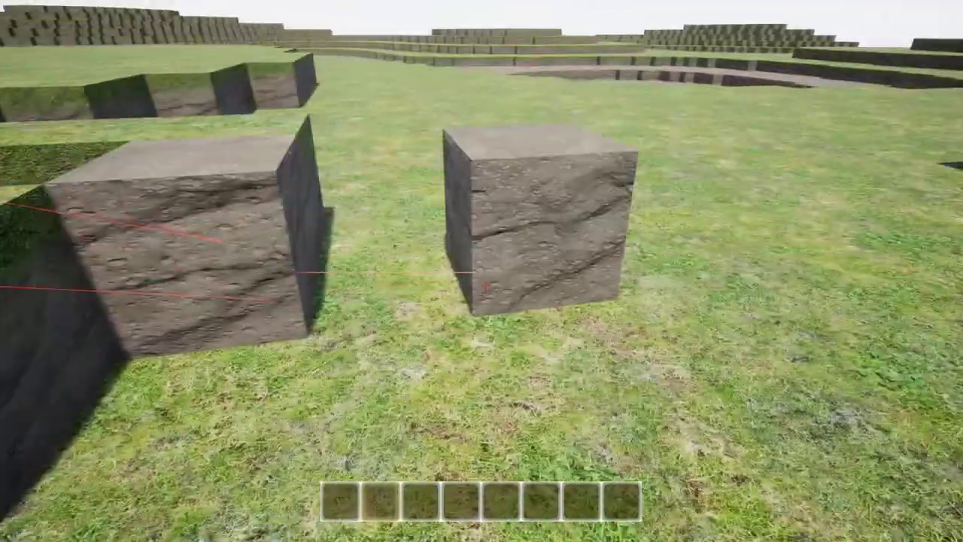
{"action": "right_click", "coordinate": [484, 284]}
{"action": "key", "text": "a"}
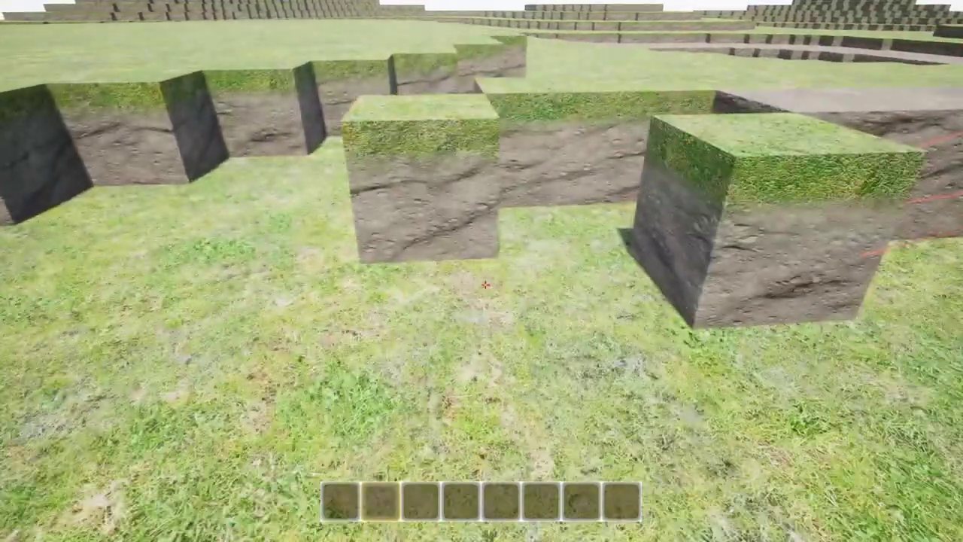
{"action": "key", "text": "w"}
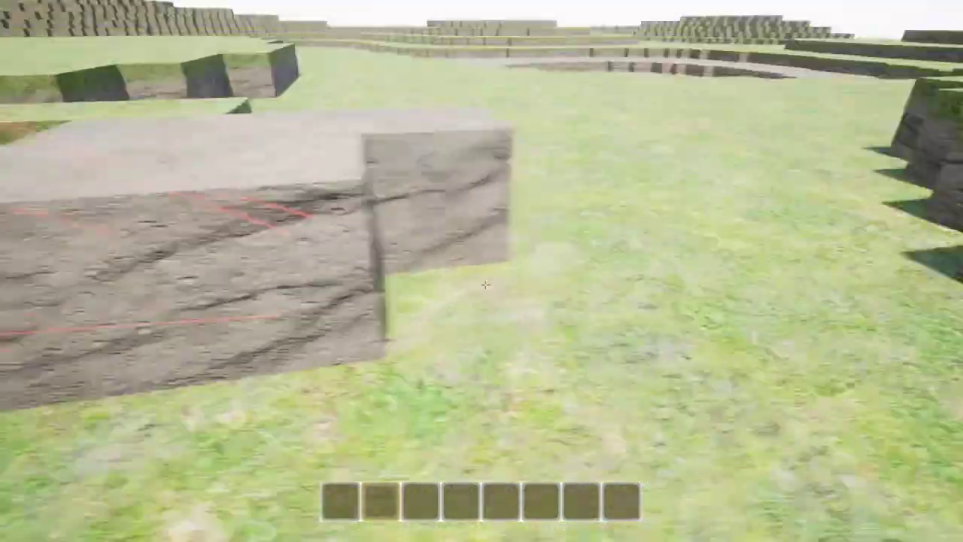
Return to the first toolbar slot and place a row of grass blocks.
{"action": "key", "text": "w"}
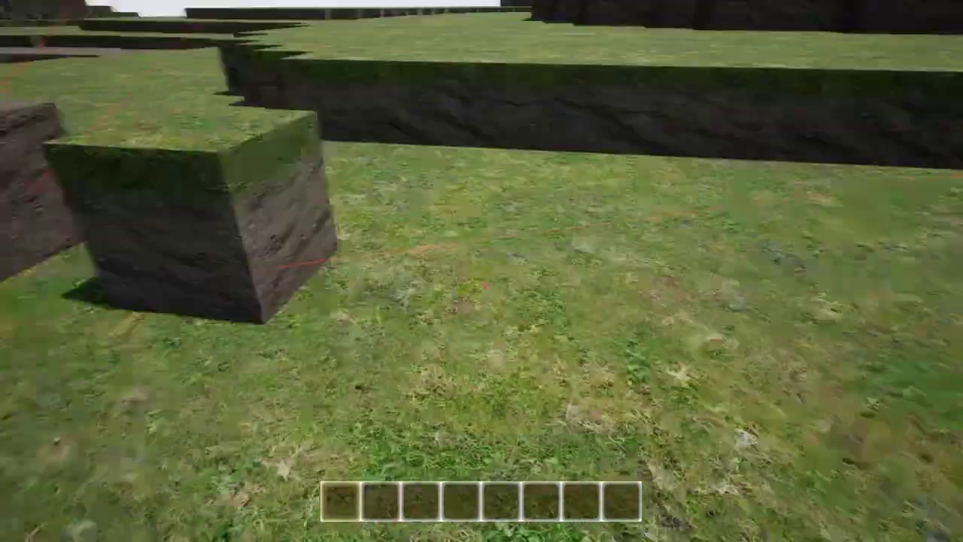
{"action": "right_click", "coordinate": [484, 284]}
{"action": "right_click", "coordinate": [485, 284]}
{"action": "key", "text": "d"}
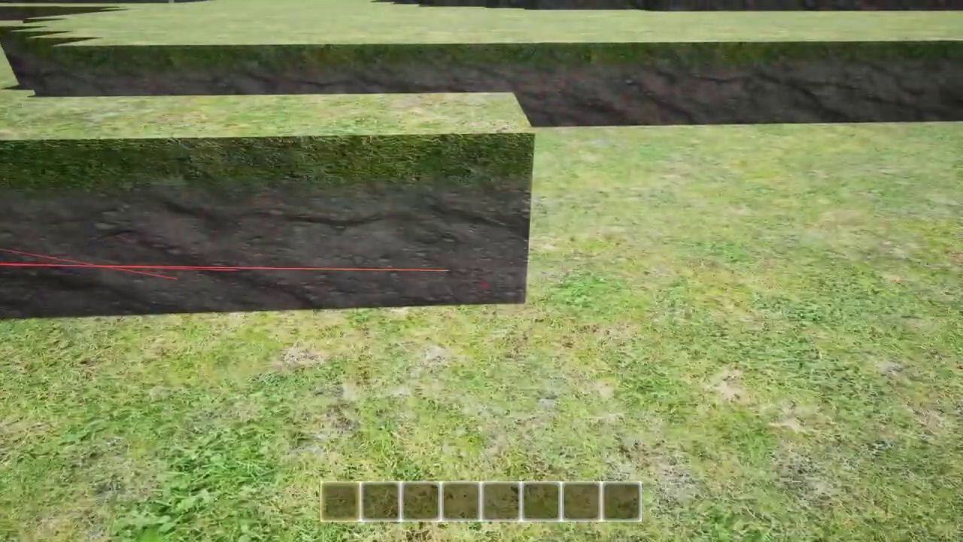
Select the second toolbar slot again and place a row of dirt blocks alongside the grass row.
{"action": "scroll", "coordinate": [484, 284], "scroll_direction": "down", "scroll_amount": 1}
{"action": "key", "text": "d"}
{"action": "right_click", "coordinate": [485, 284]}
{"action": "right_click", "coordinate": [485, 284]}
{"action": "right_click", "coordinate": [485, 284]}
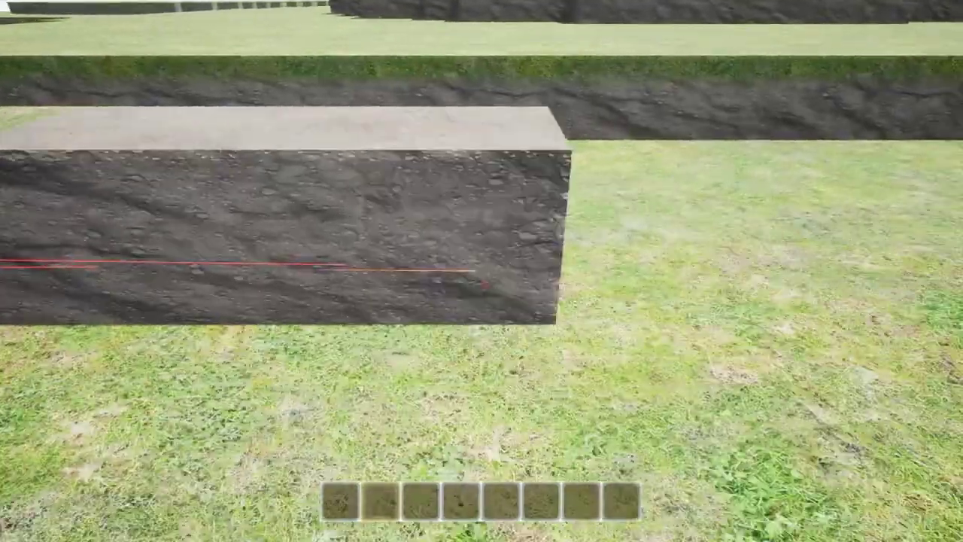
Walk around the terrain to examine the placed grass and dirt blocks from several sides, and end the play session.
{"action": "key", "text": "w"}
{"action": "key", "text": "w"}
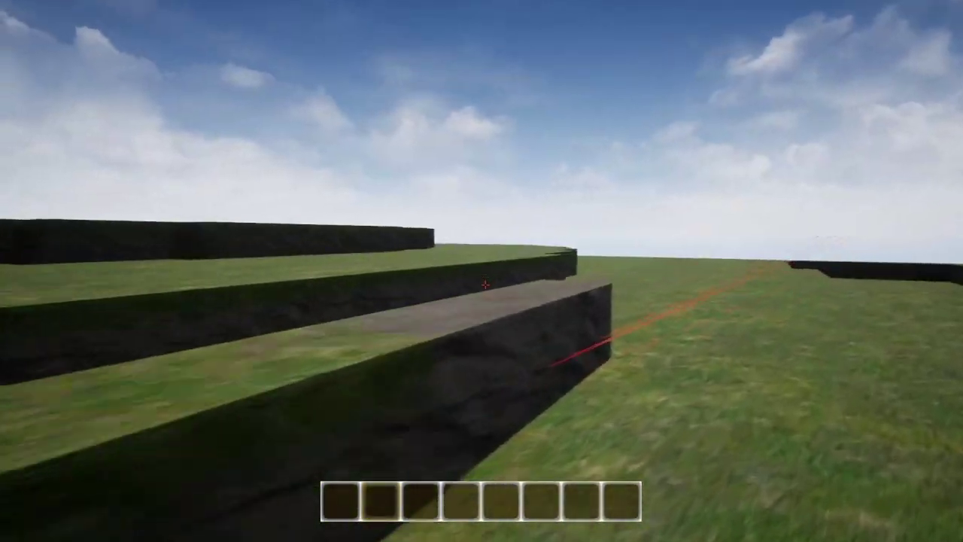
{"action": "key", "text": "w"}
{"action": "key", "text": "space"}
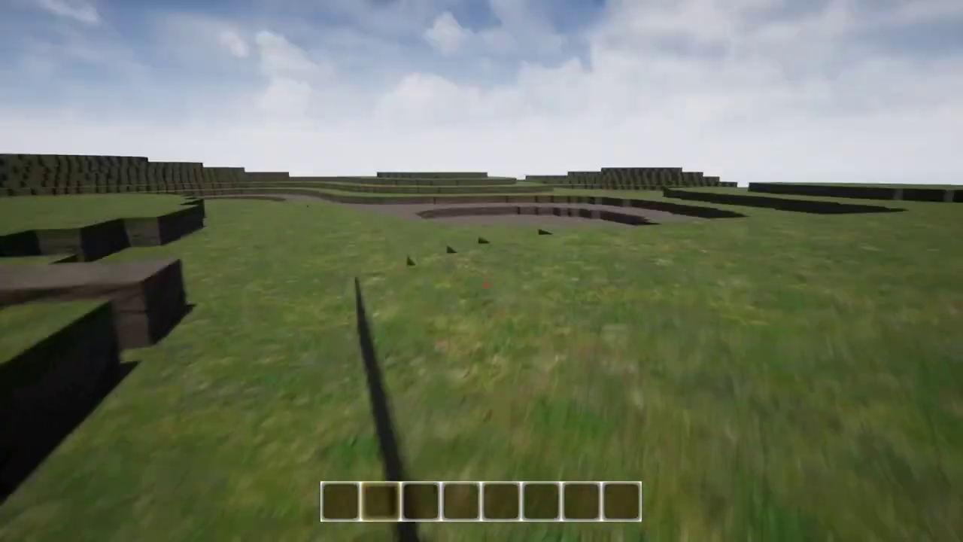
{"action": "key", "text": "w"}
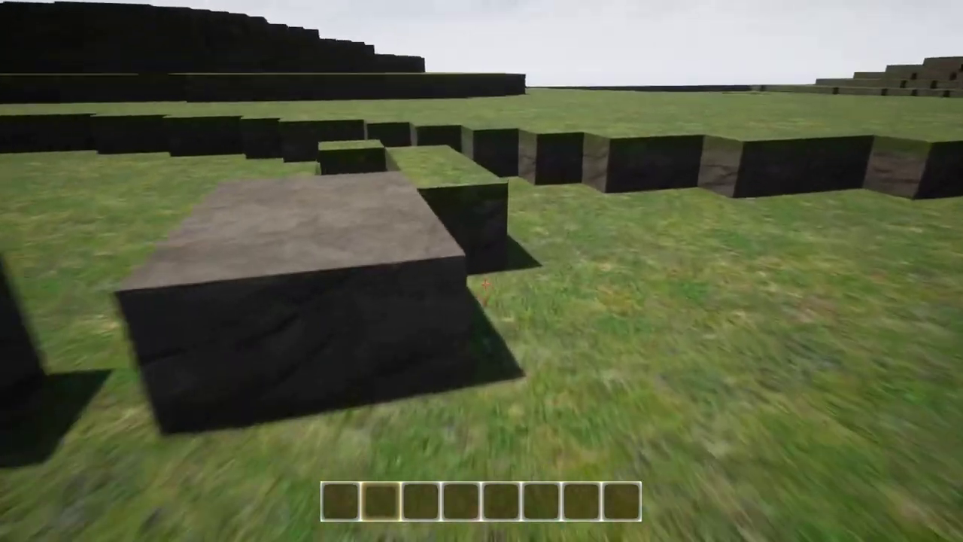
{"action": "key", "text": "w"}
{"action": "key", "text": "space"}
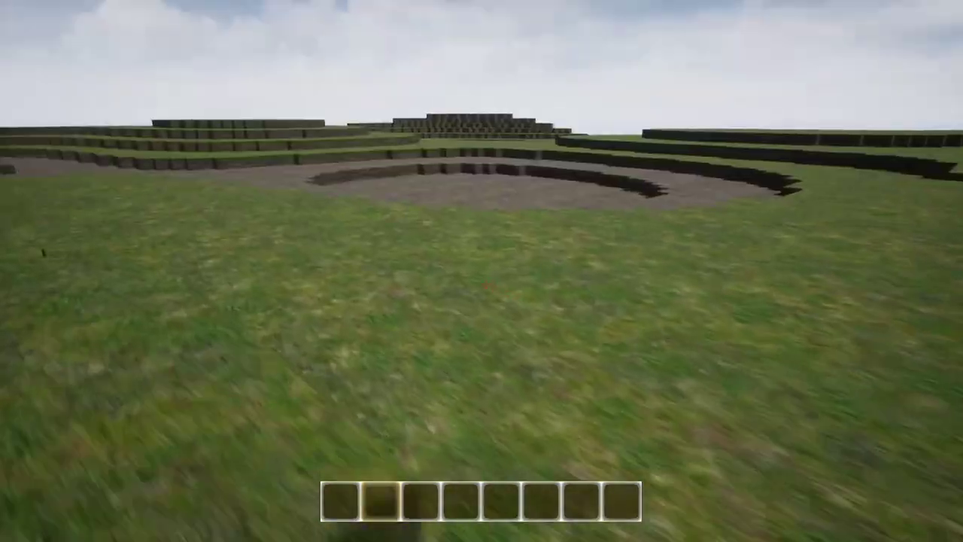
{"action": "key", "text": "w"}
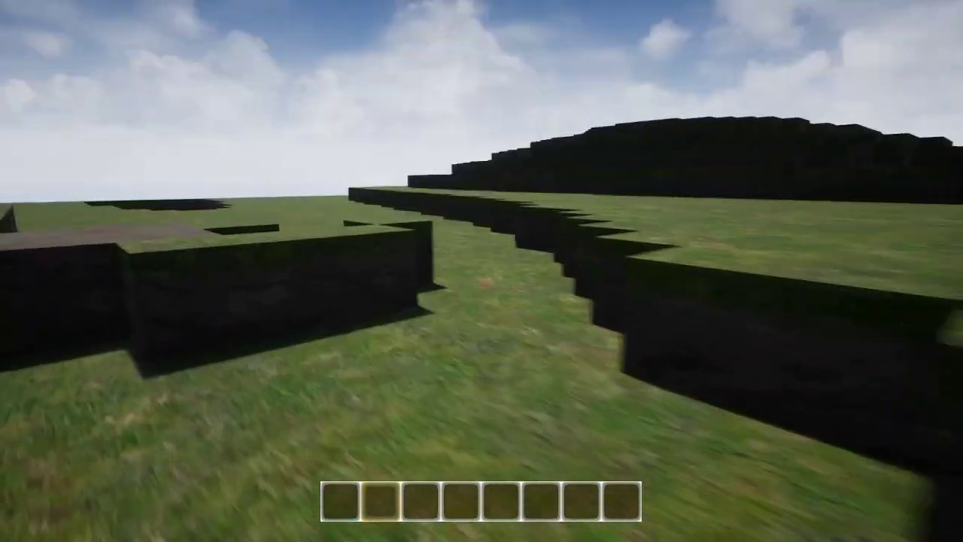
{"action": "key", "text": "w"}
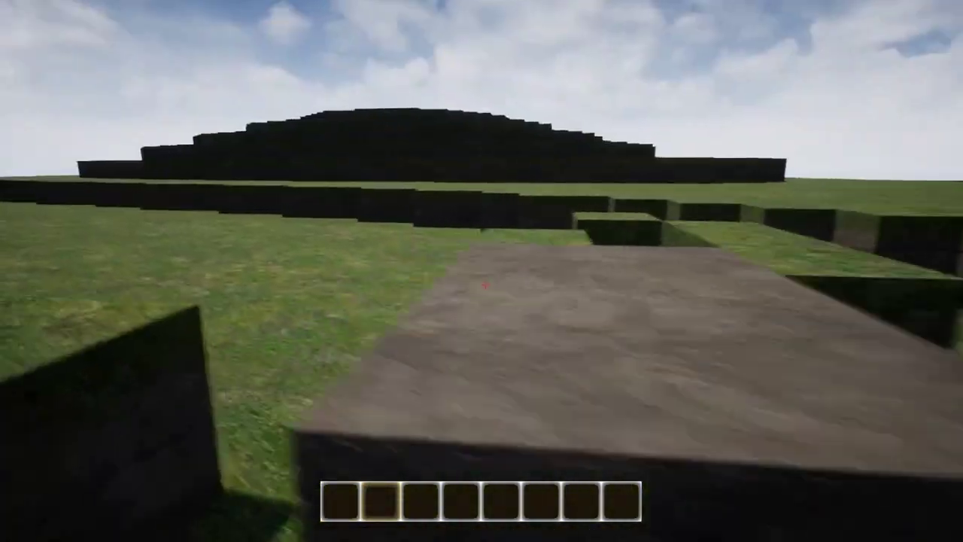
{"action": "key", "text": "d"}
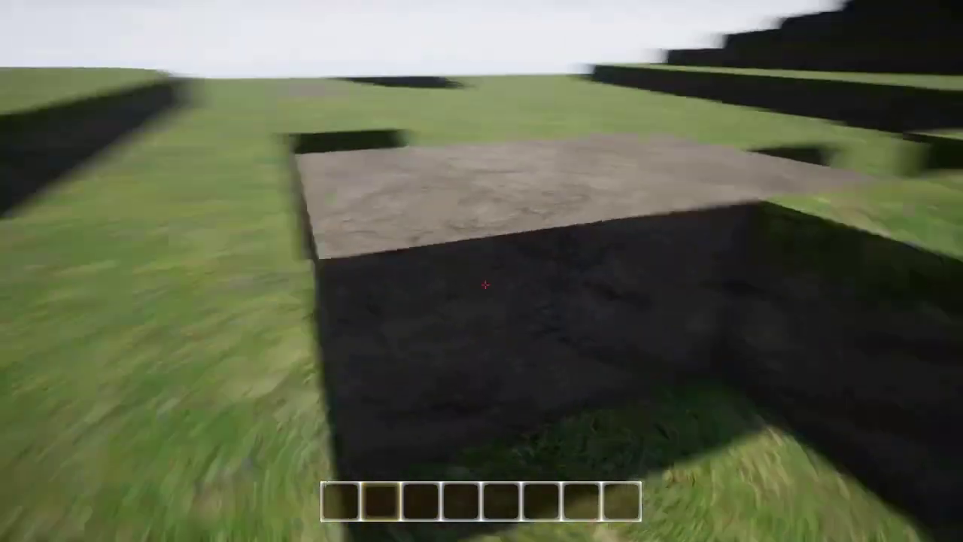
{"action": "key", "text": "d"}
{"action": "key", "text": "w"}
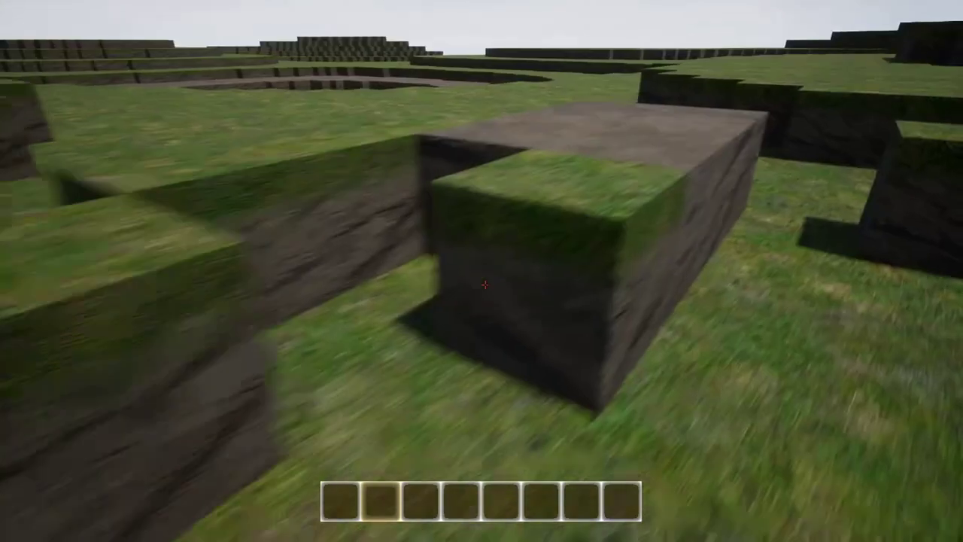
{"action": "key", "text": "a"}
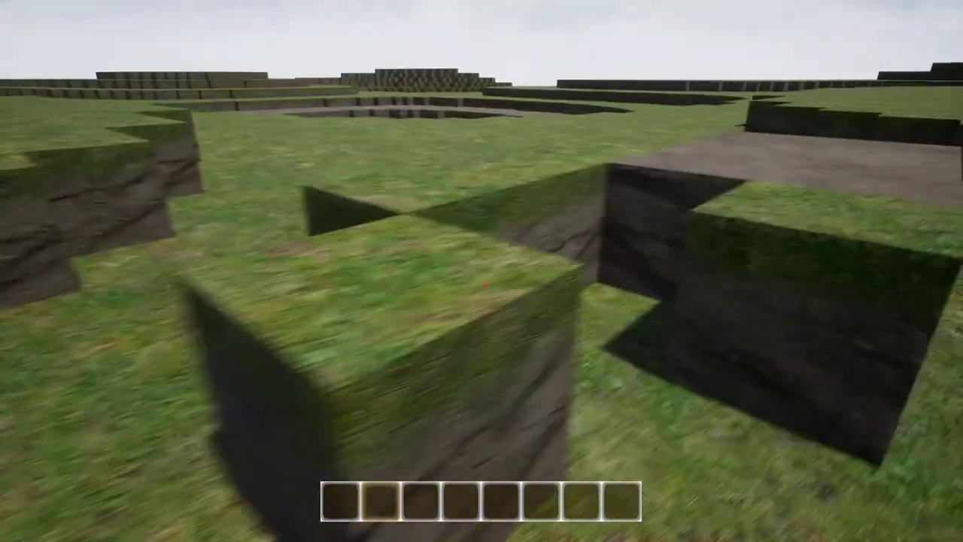
{"action": "key", "text": "Escape"}
{"action": "key", "text": "Escape"}
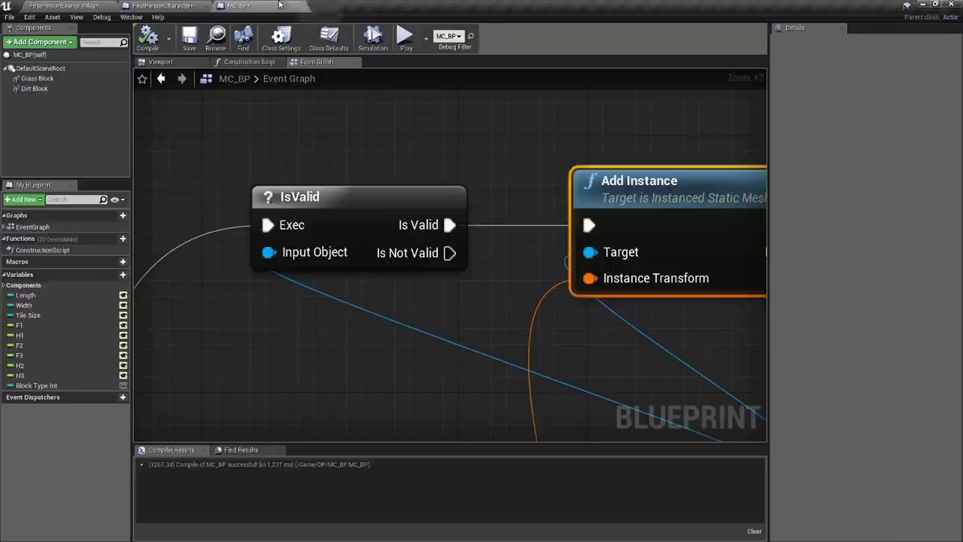
Open the Master_HUD and Toolbar_Widget widgets from the DP content folder.
{"action": "left_click", "coordinate": [200, 6]}
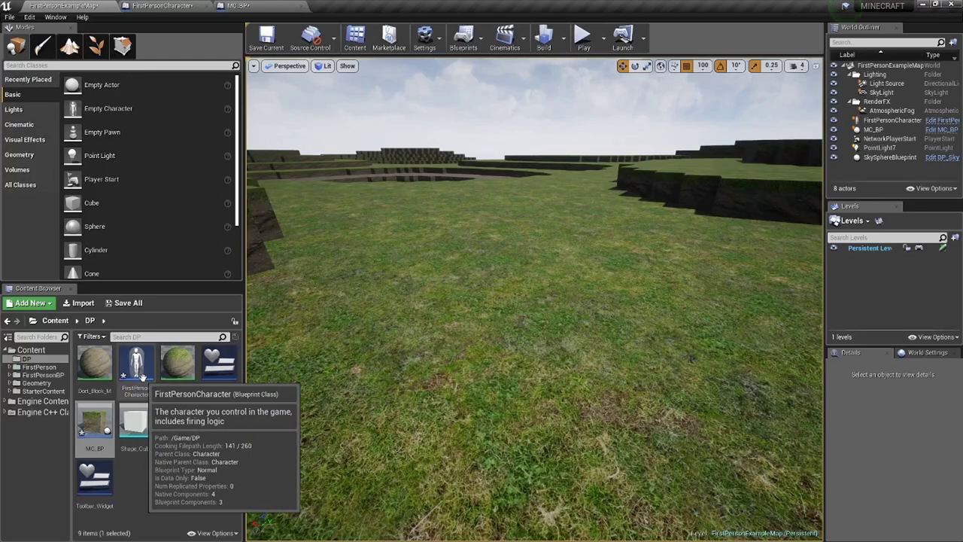
{"action": "double_click", "coordinate": [218, 365]}
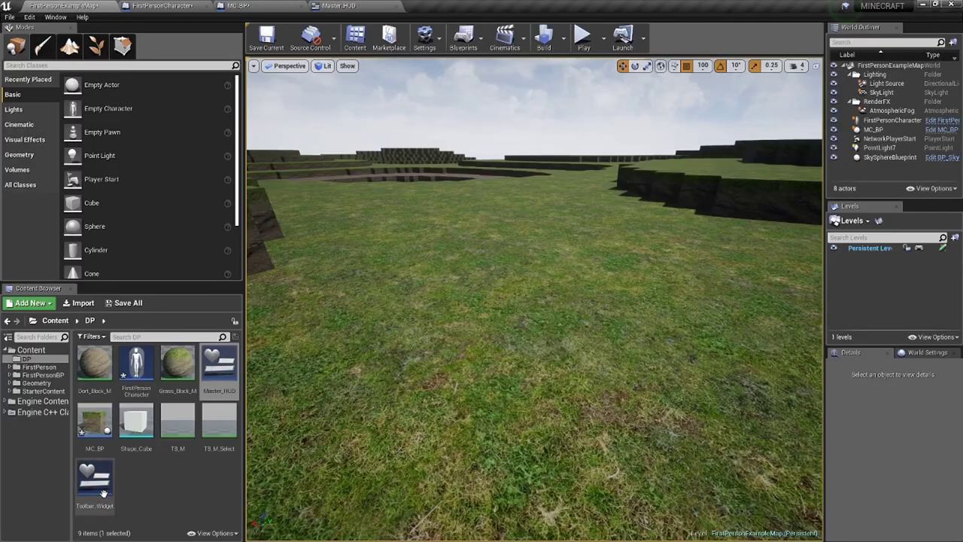
{"action": "double_click", "coordinate": [95, 481]}
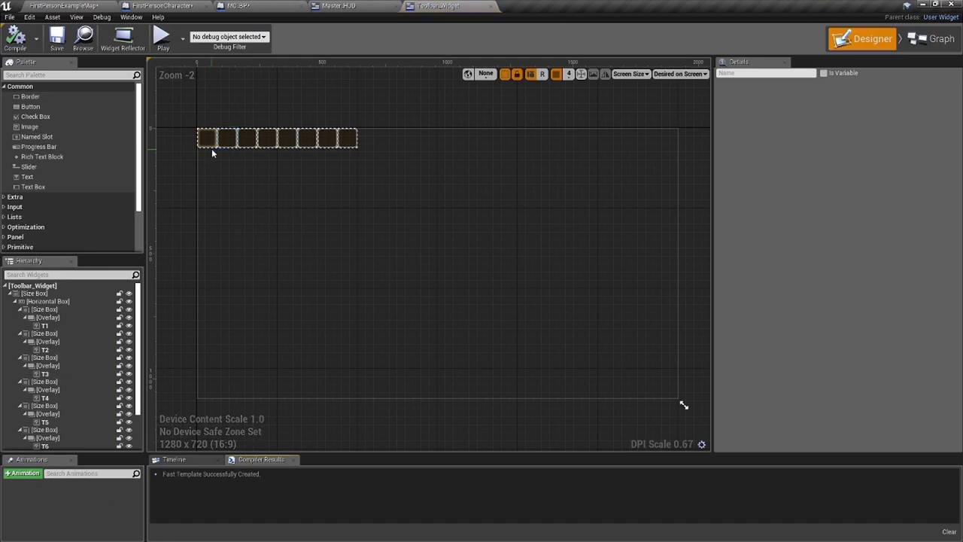
Examine the toolbar's slot structure in the widget hierarchy, from the first slot's overlay to the T3 and T4 images.
{"action": "left_click", "coordinate": [98, 326]}
{"action": "left_click", "coordinate": [75, 316]}
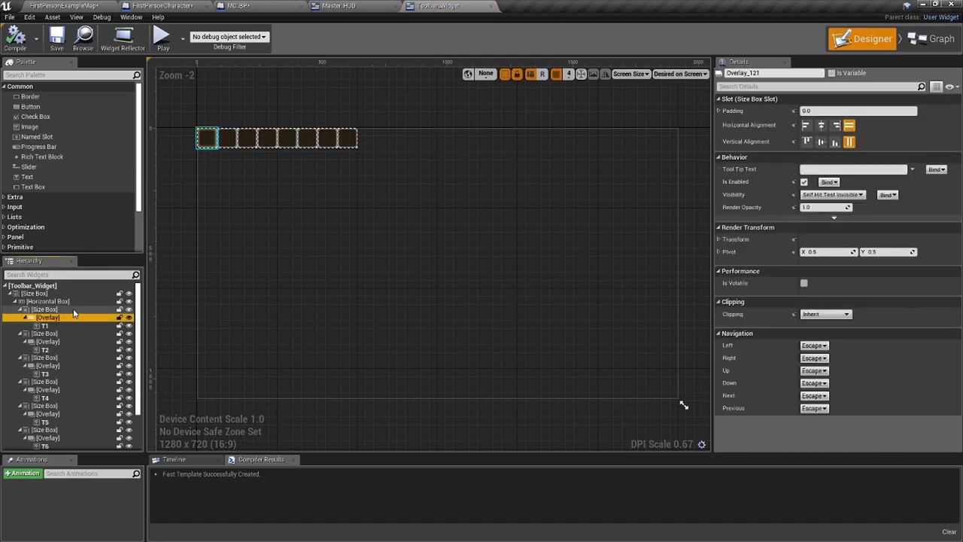
{"action": "left_click", "coordinate": [87, 333]}
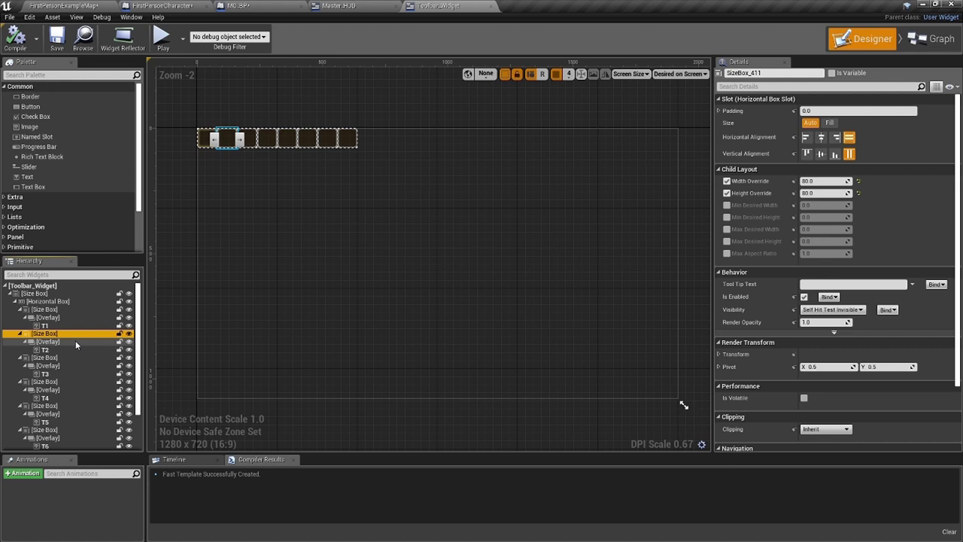
{"action": "left_click", "coordinate": [45, 373]}
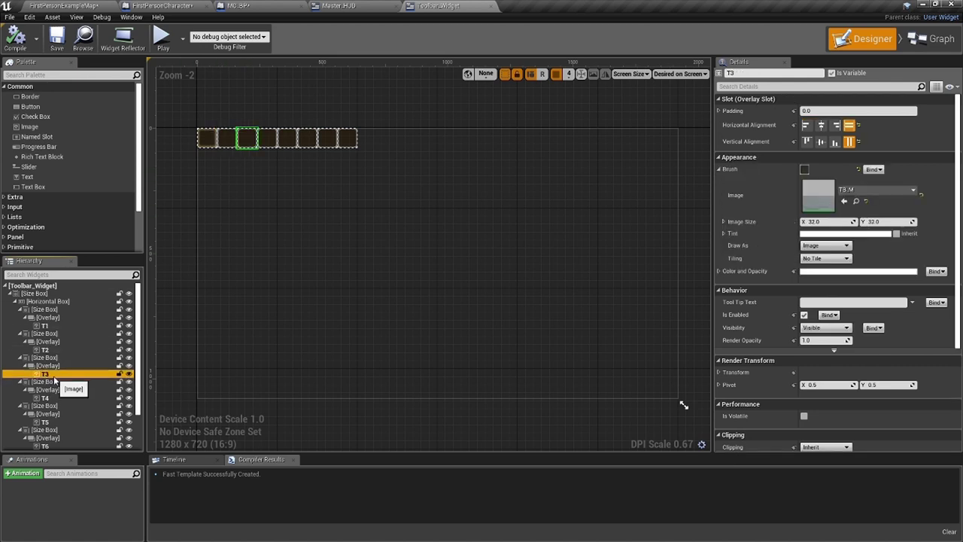
{"action": "left_click", "coordinate": [53, 389]}
{"action": "left_click", "coordinate": [76, 398]}
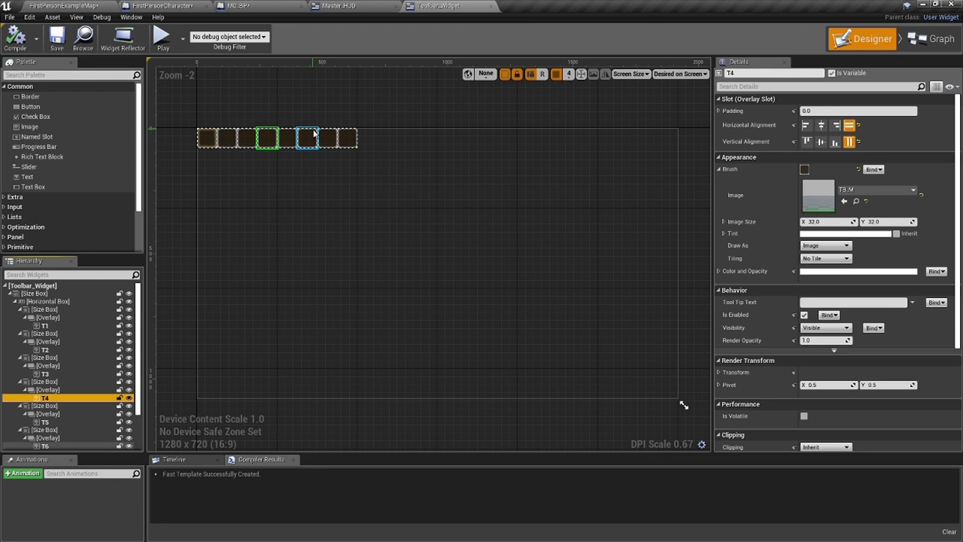
Return to the level, start a full-screen play session and place dirt blocks on the open ground using the second toolbar slot.
{"action": "left_click", "coordinate": [117, 5]}
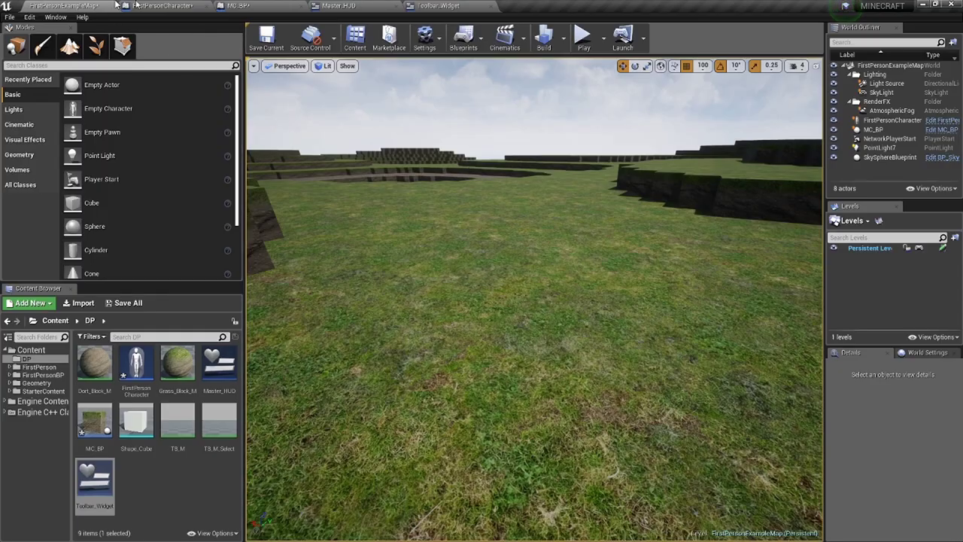
{"action": "key", "text": "F11"}
{"action": "key", "text": "alt+p"}
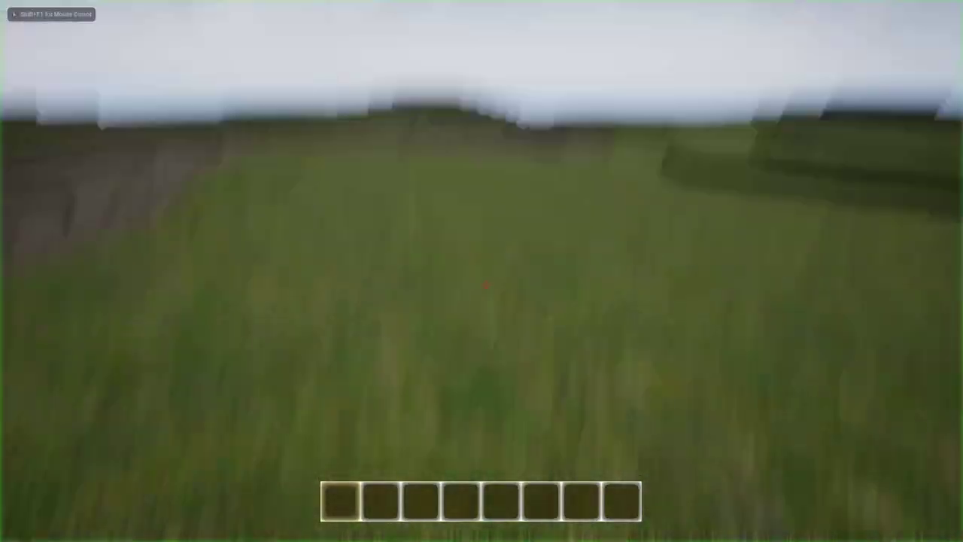
{"action": "key", "text": "w"}
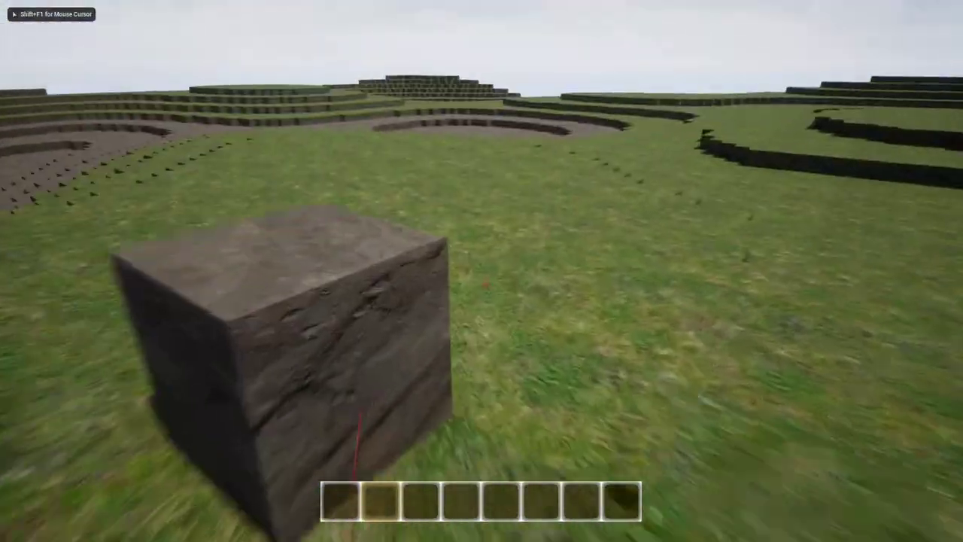
{"action": "scroll", "coordinate": [482, 271], "scroll_direction": "up", "scroll_amount": 1}
{"action": "right_click", "coordinate": [482, 271]}
{"action": "right_click", "coordinate": [481, 270]}
{"action": "scroll", "coordinate": [482, 270], "scroll_direction": "down", "scroll_amount": 1}
{"action": "key", "text": "w"}
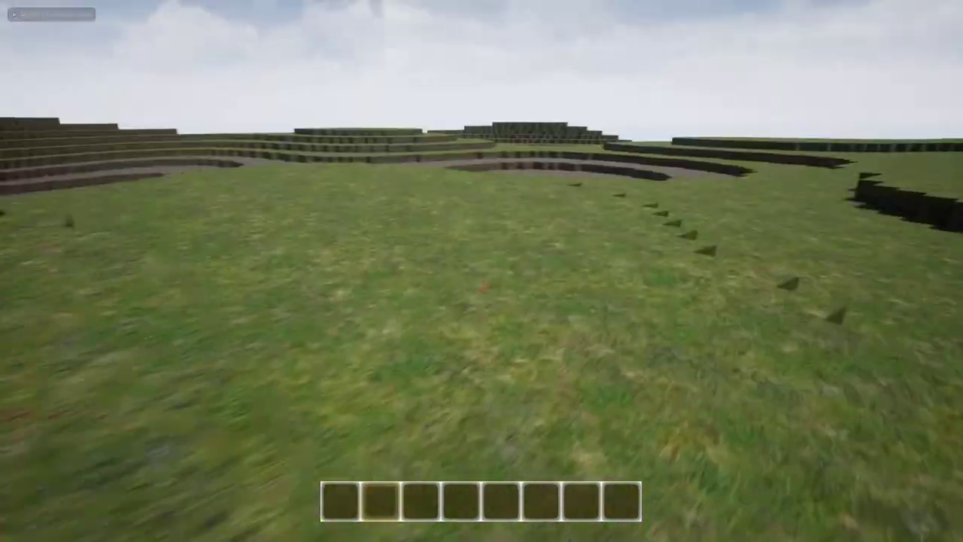
Switch back to the first toolbar slot and place several grass blocks across the open ground.
{"action": "scroll", "coordinate": [481, 271], "scroll_direction": "up", "scroll_amount": 1}
{"action": "key", "text": "d"}
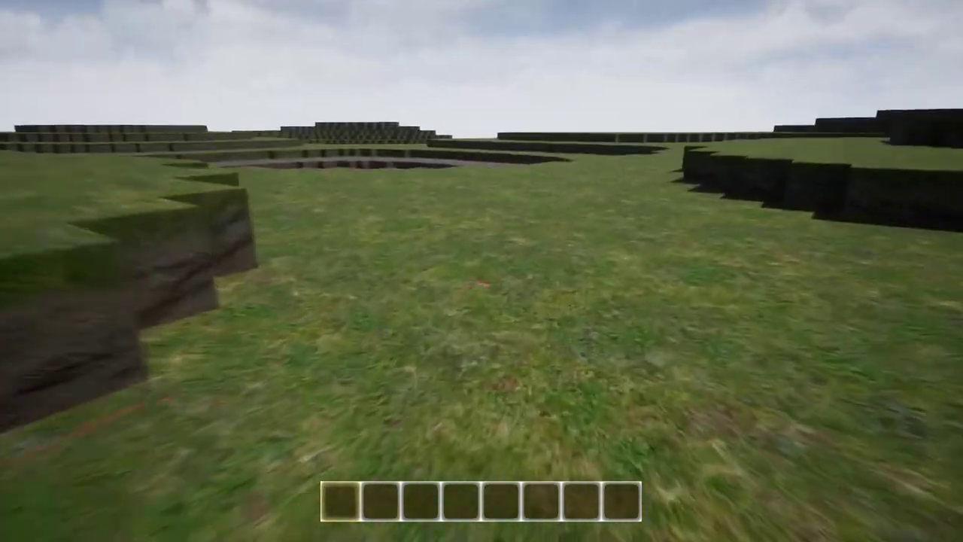
{"action": "right_click", "coordinate": [481, 271]}
{"action": "right_click", "coordinate": [482, 271]}
{"action": "right_click", "coordinate": [481, 271]}
{"action": "key", "text": "w"}
{"action": "right_click", "coordinate": [481, 270]}
{"action": "right_click", "coordinate": [481, 271]}
{"action": "key", "text": "w"}
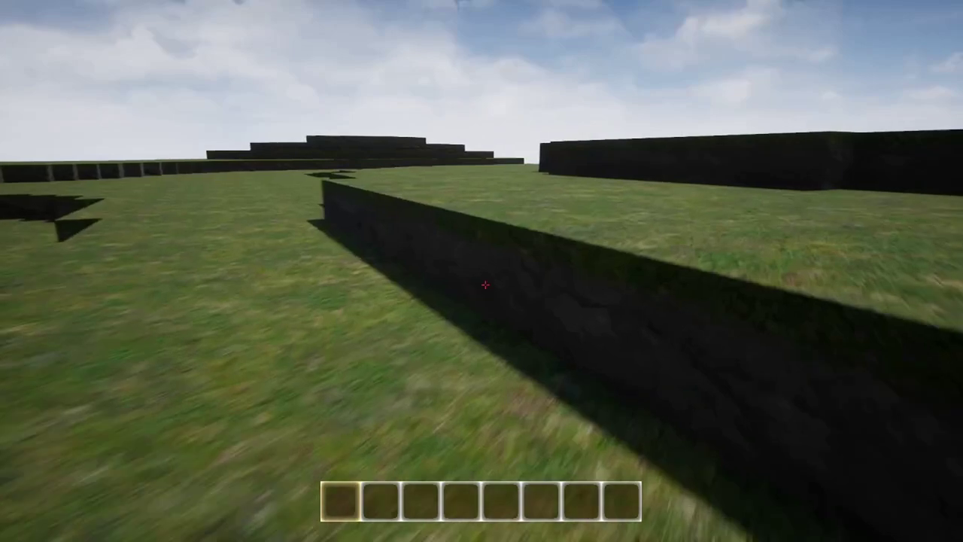
Walk past the terrain ledges and add more grass blocks near the scattered ones.
{"action": "key", "text": "w"}
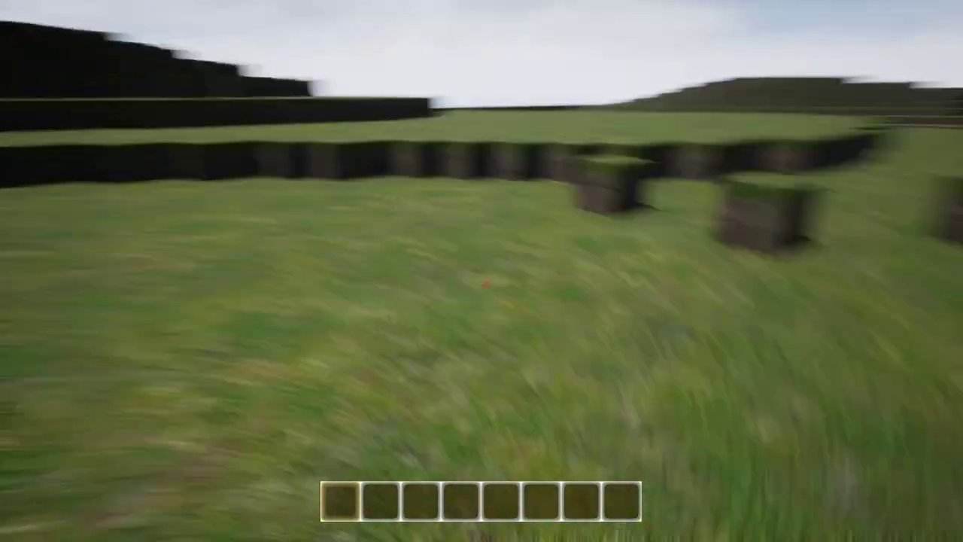
{"action": "key", "text": "w"}
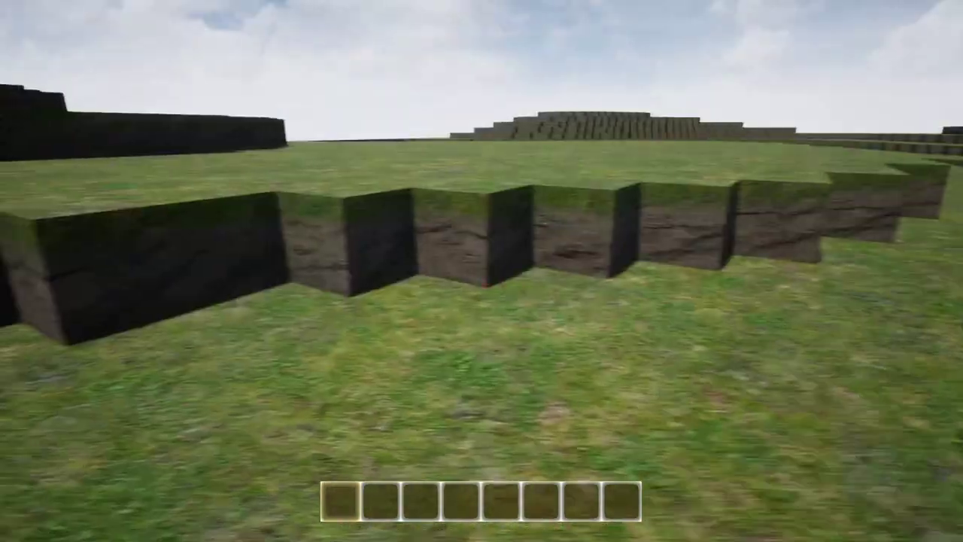
{"action": "key", "text": "space"}
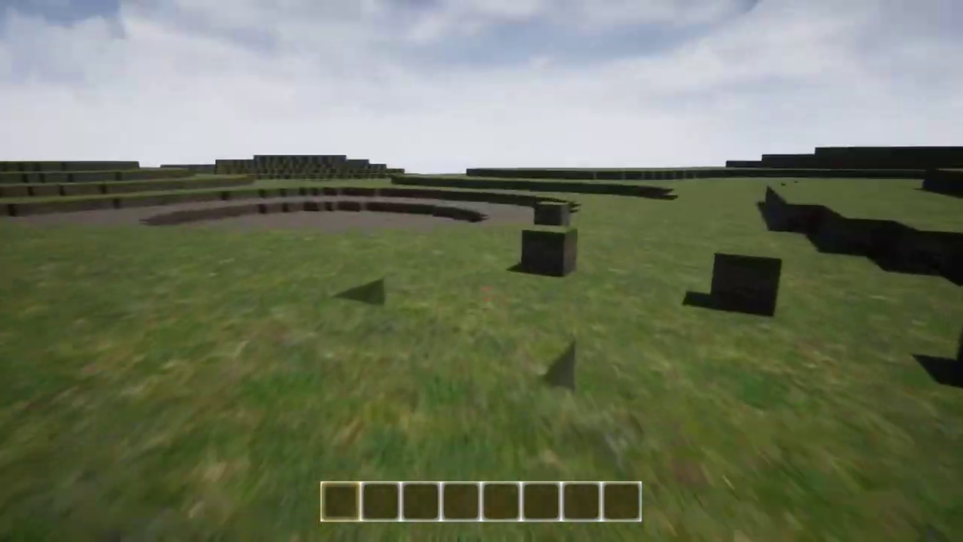
{"action": "key", "text": "w"}
{"action": "right_click", "coordinate": [485, 286]}
{"action": "right_click", "coordinate": [486, 286]}
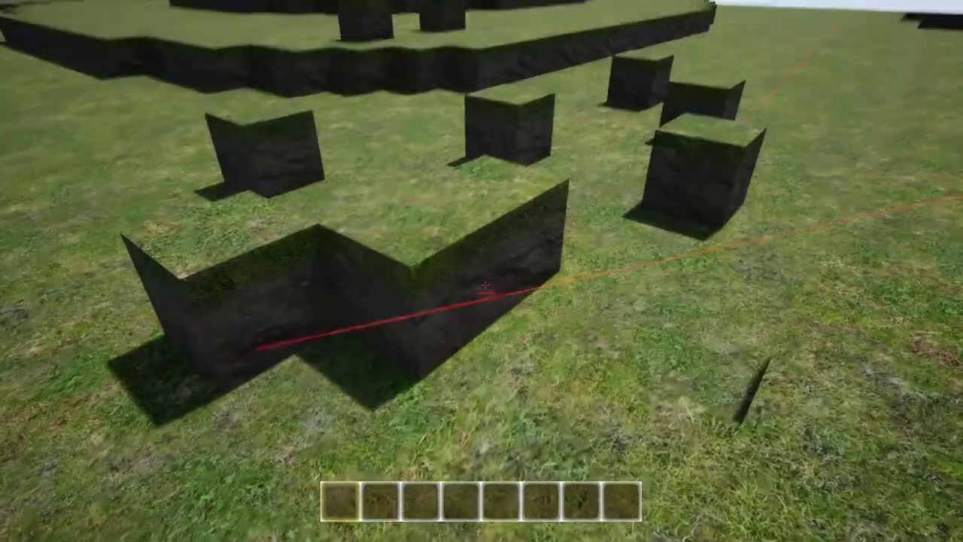
Select the second toolbar slot and place a row of dirt blocks against the adjoining grass blocks.
{"action": "key", "text": "w"}
{"action": "key", "text": "2"}
{"action": "right_click", "coordinate": [485, 286]}
{"action": "right_click", "coordinate": [485, 286]}
{"action": "right_click", "coordinate": [485, 286]}
{"action": "right_click", "coordinate": [485, 286]}
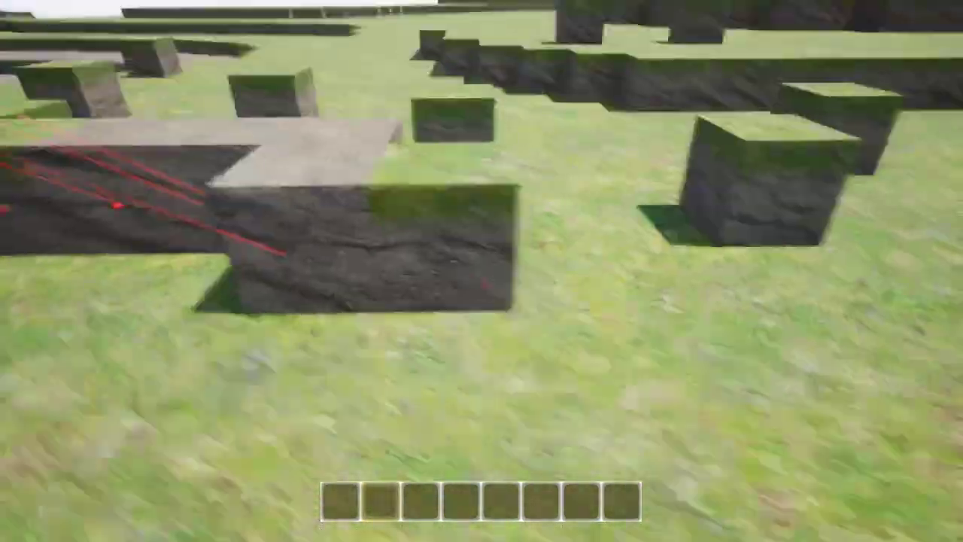
Walk to the separate grass blocks and build dirt blocks onto them using the second toolbar slot.
{"action": "key", "text": "d"}
{"action": "key", "text": "w"}
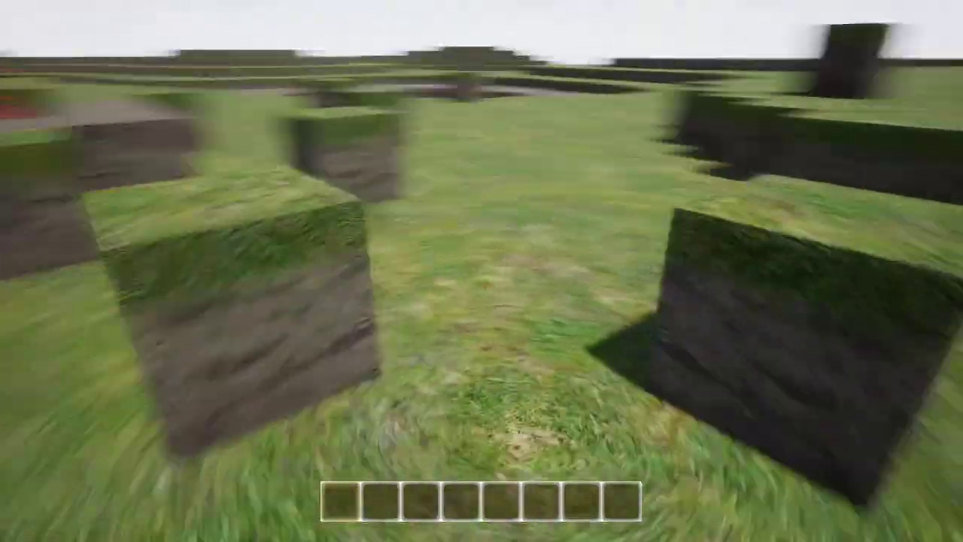
{"action": "key", "text": "w"}
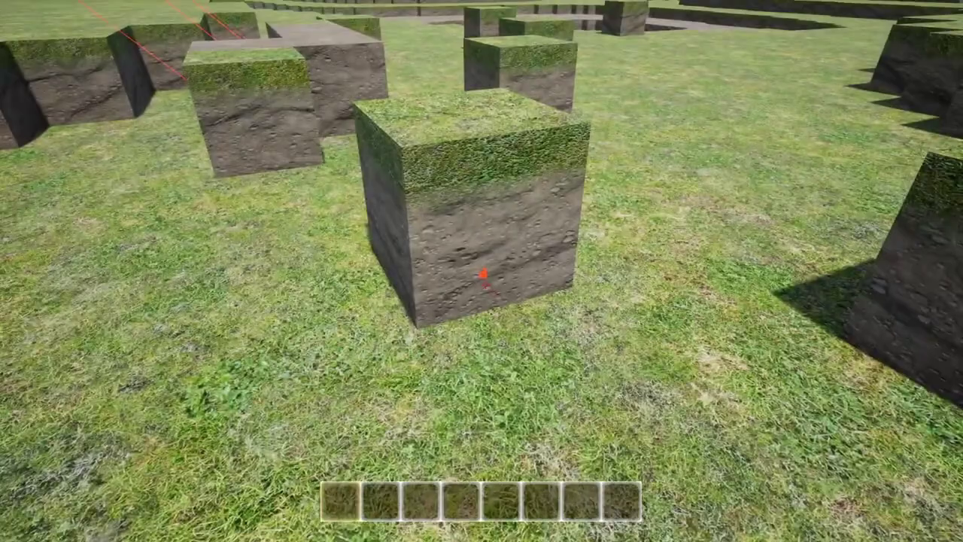
{"action": "left_click", "coordinate": [483, 276]}
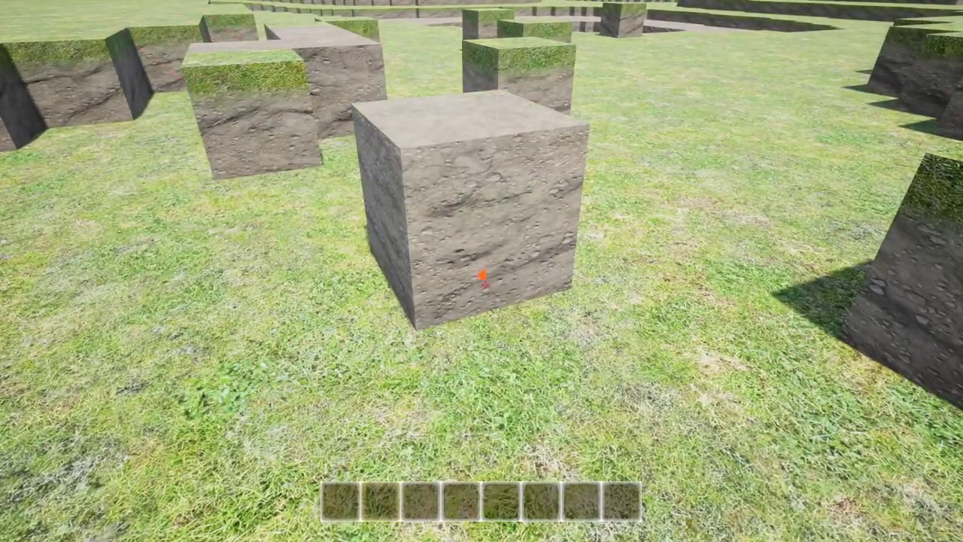
{"action": "left_click", "coordinate": [484, 283]}
{"action": "key", "text": "w"}
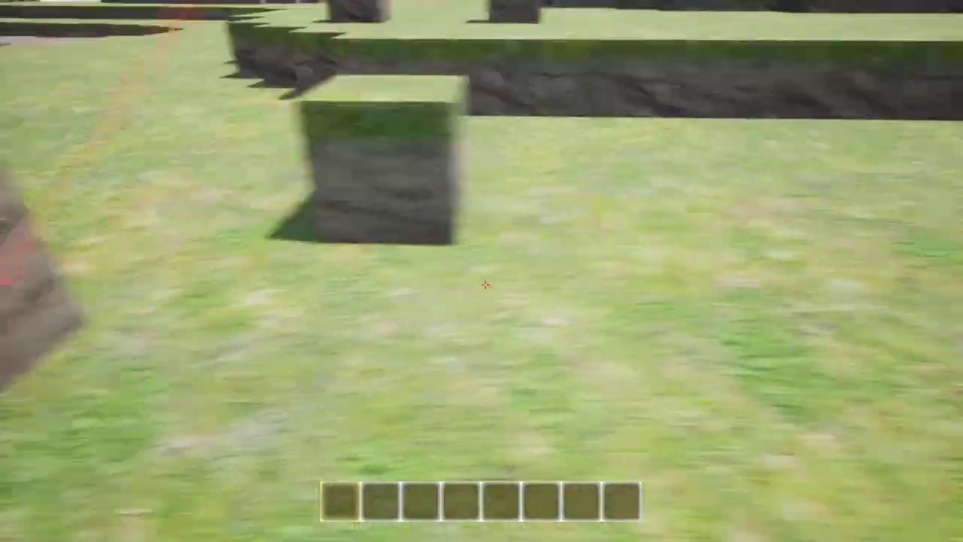
{"action": "left_click", "coordinate": [484, 282]}
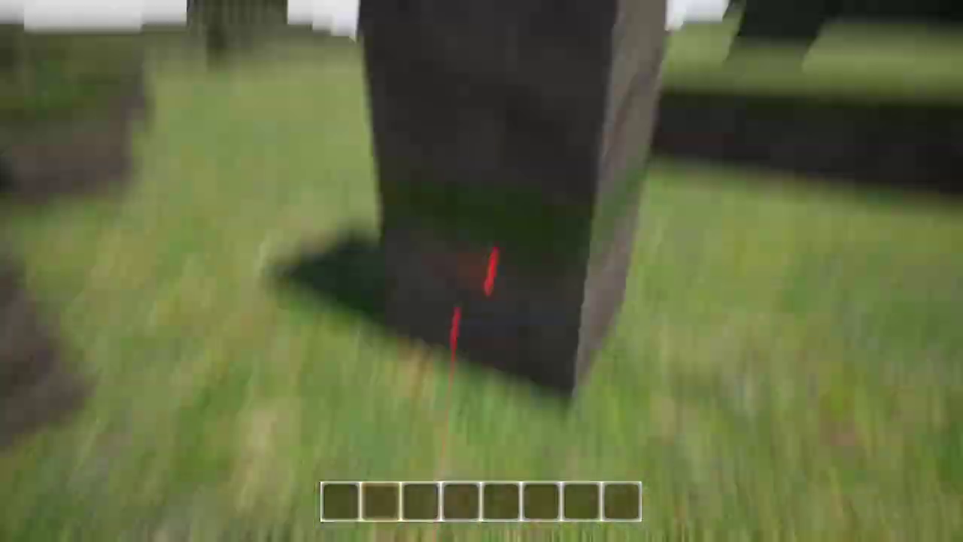
{"action": "left_click", "coordinate": [484, 282]}
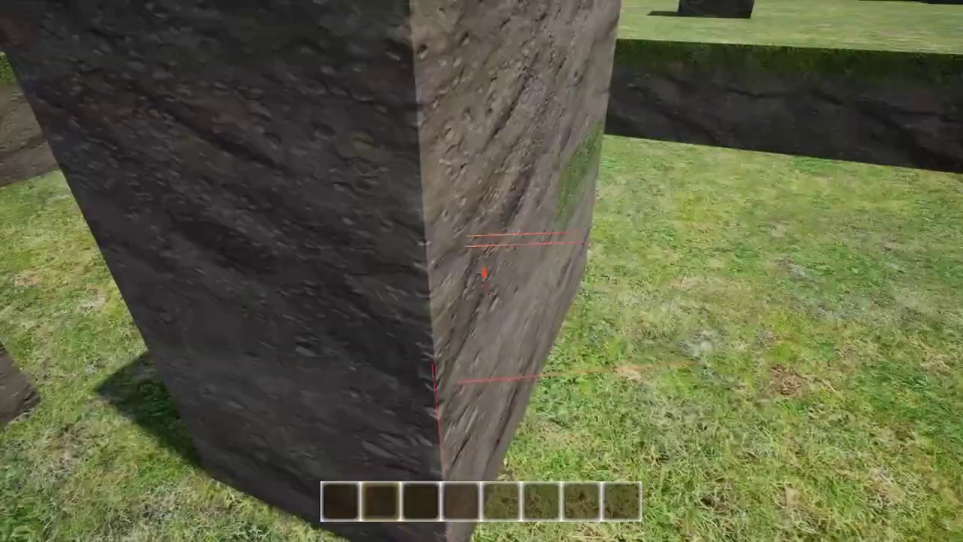
{"action": "left_click", "coordinate": [484, 283]}
{"action": "key", "text": "w"}
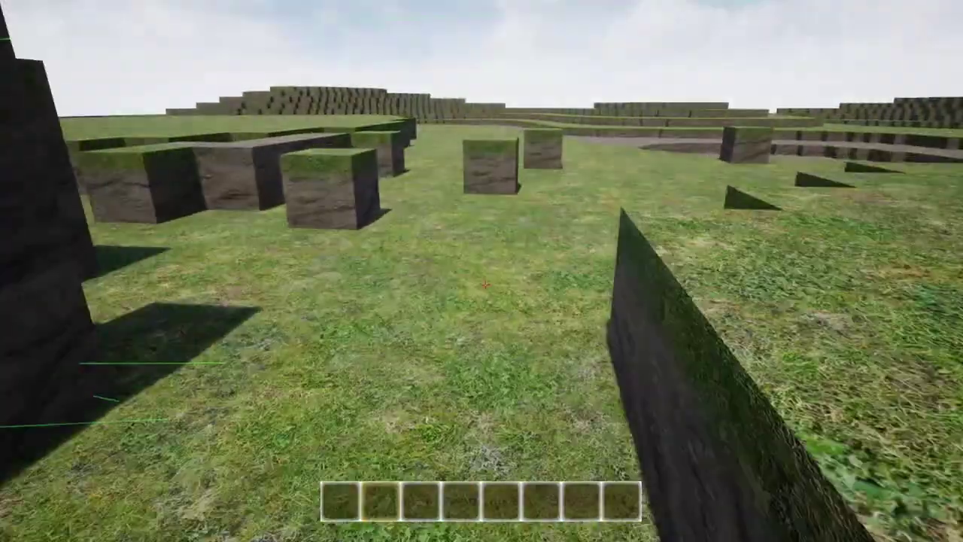
Walk to the row of dirt blocks and build more dirt blocks onto it using the second toolbar slot.
{"action": "key", "text": "w"}
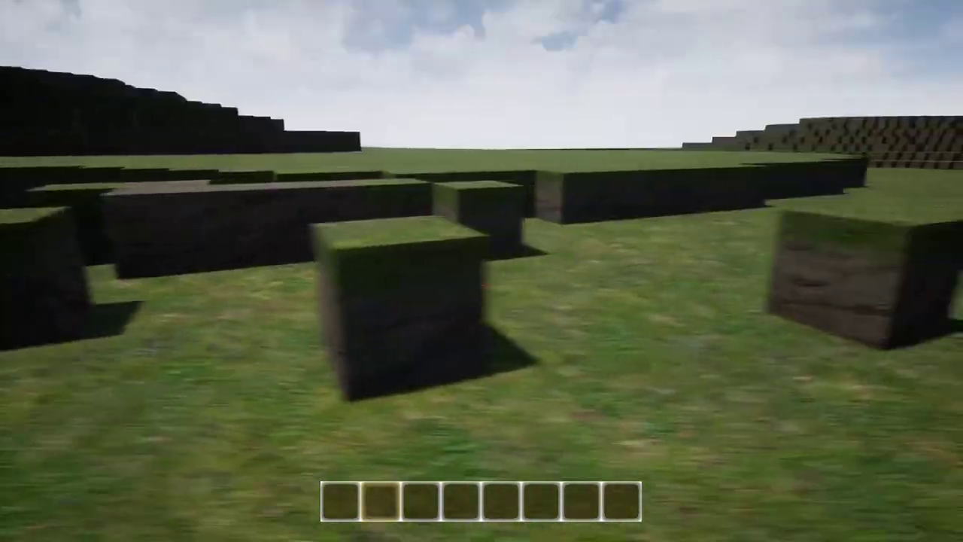
{"action": "key", "text": "w"}
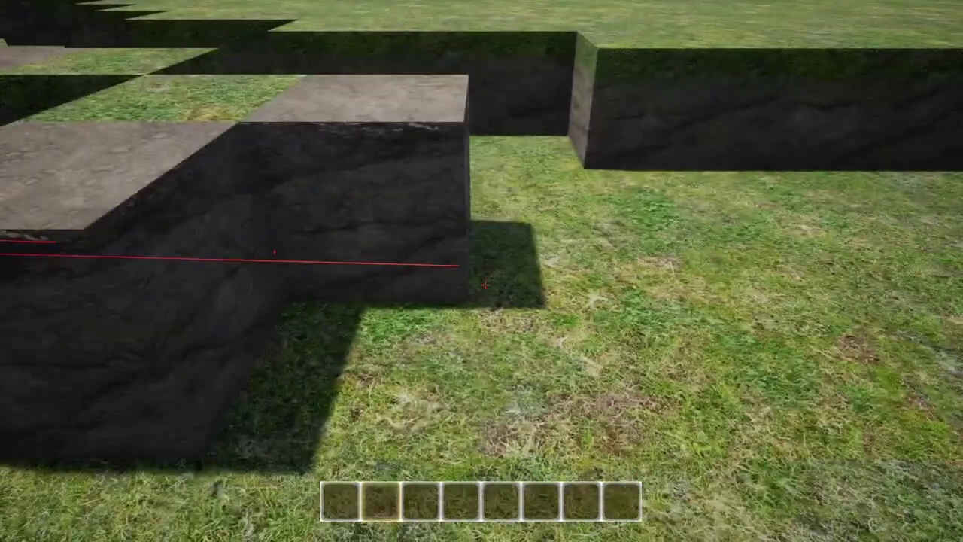
{"action": "key", "text": "d"}
{"action": "right_click", "coordinate": [486, 284]}
{"action": "right_click", "coordinate": [485, 284]}
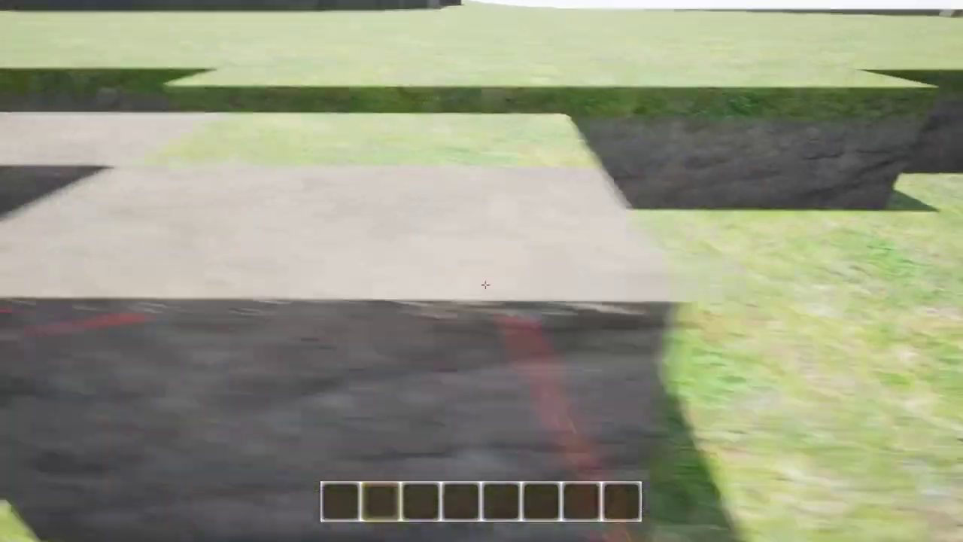
{"action": "key", "text": "d"}
{"action": "right_click", "coordinate": [485, 285]}
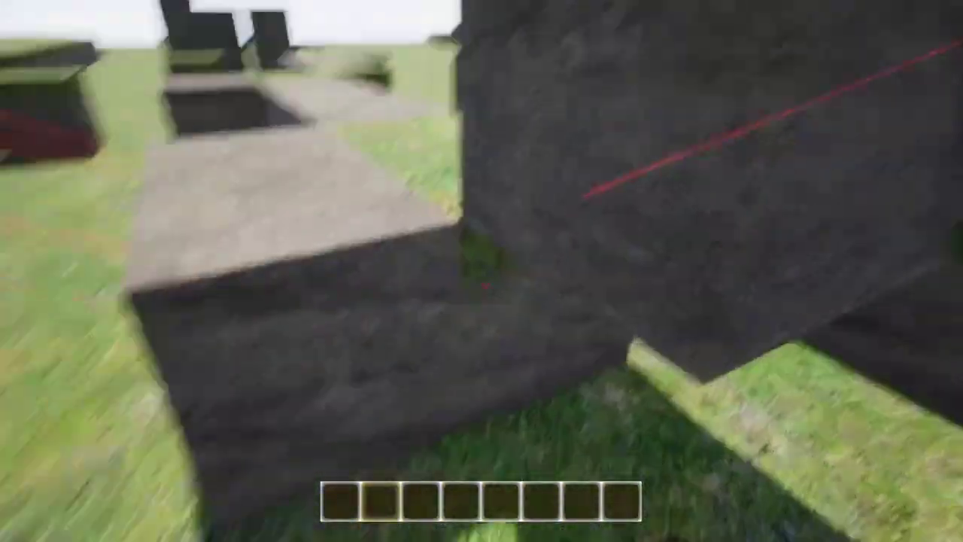
{"action": "right_click", "coordinate": [485, 284]}
{"action": "key", "text": "d"}
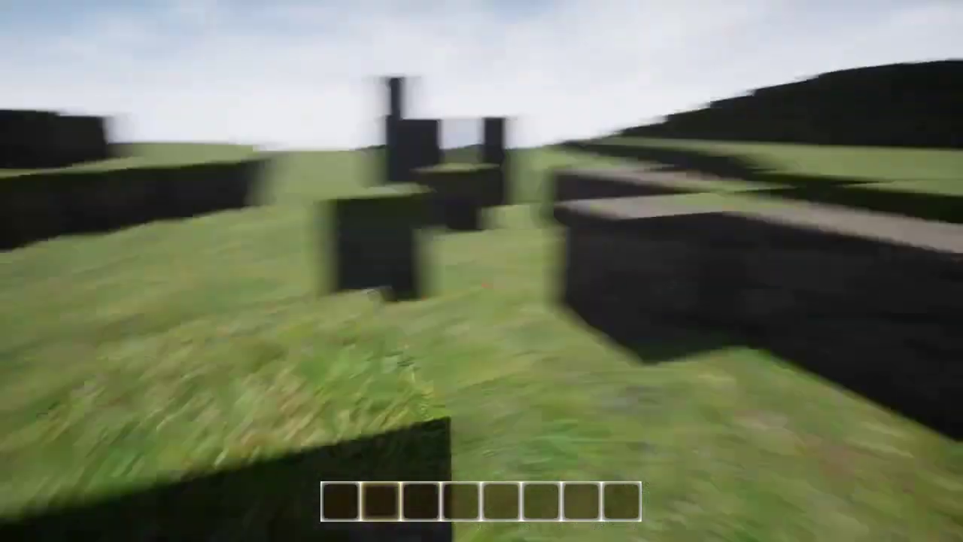
Switch to the first toolbar slot and place a grass block on the open ground facing the existing blocks.
{"action": "key", "text": "w"}
{"action": "key", "text": "a"}
{"action": "key", "text": "s"}
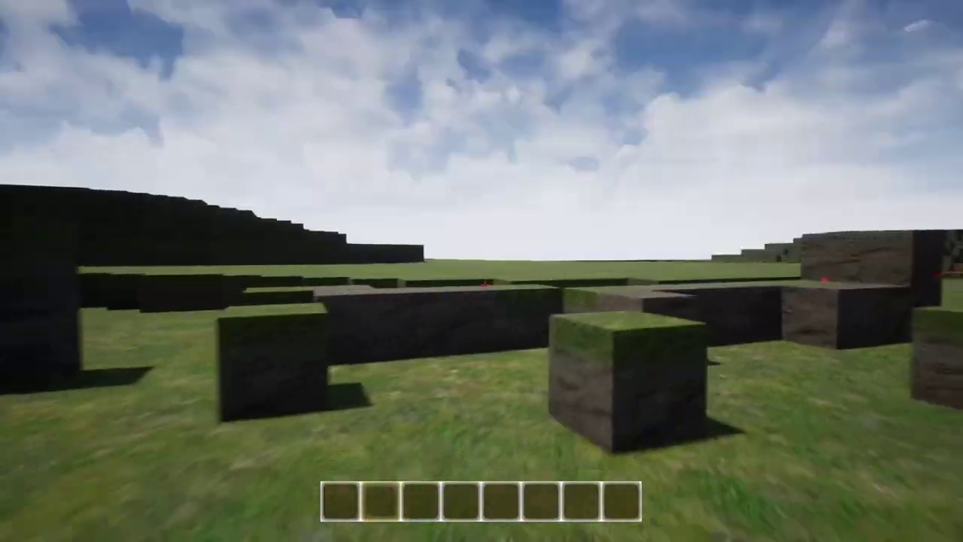
{"action": "key", "text": "w"}
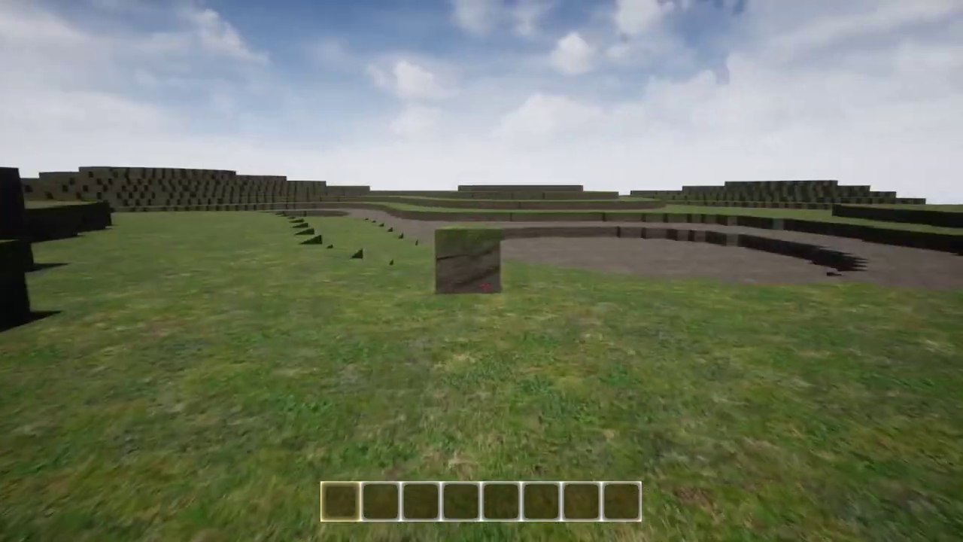
{"action": "key", "text": "d"}
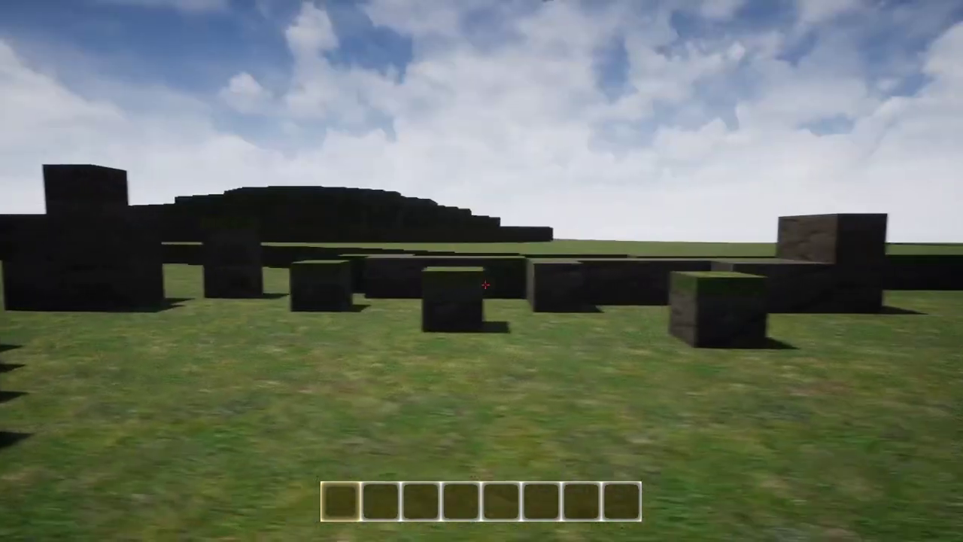
{"action": "key", "text": "w"}
{"action": "key", "text": "d"}
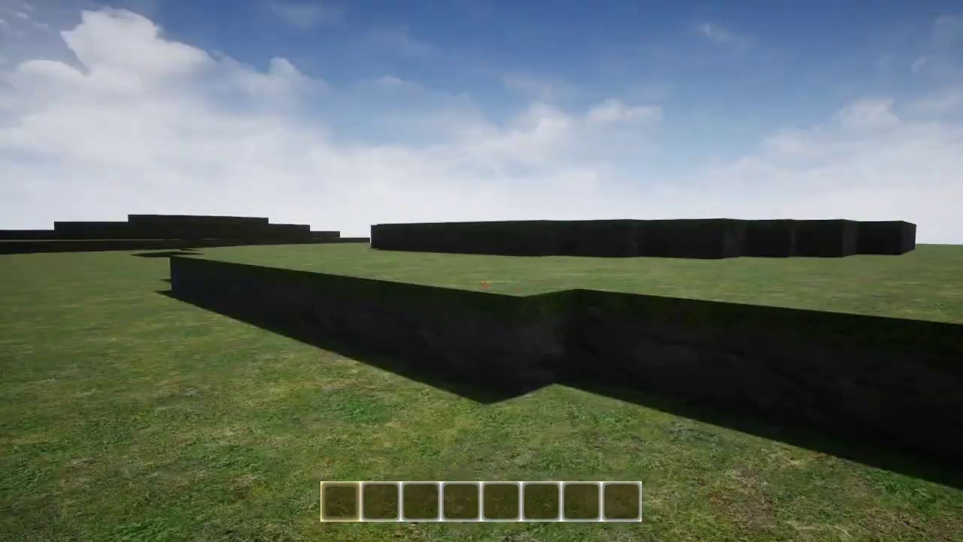
{"action": "key", "text": "d"}
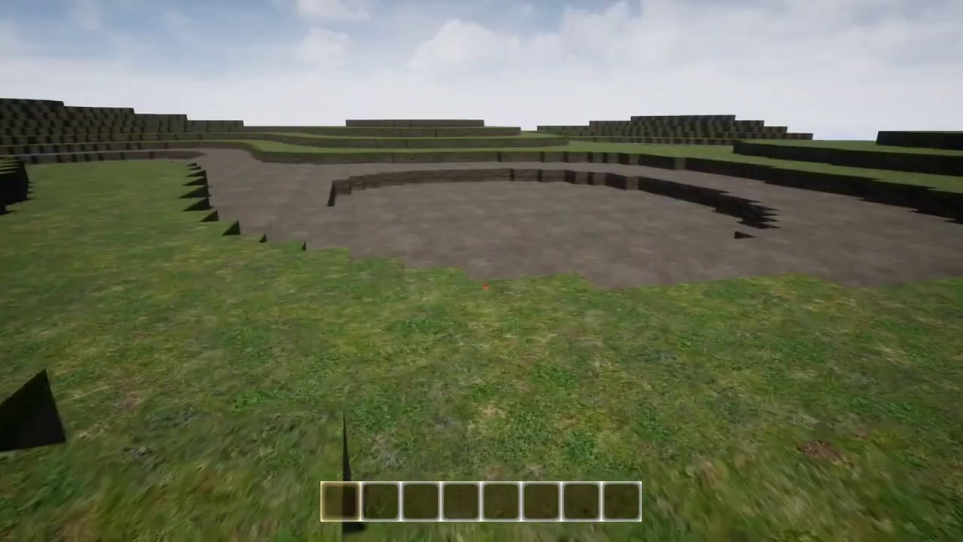
{"action": "key", "text": "w"}
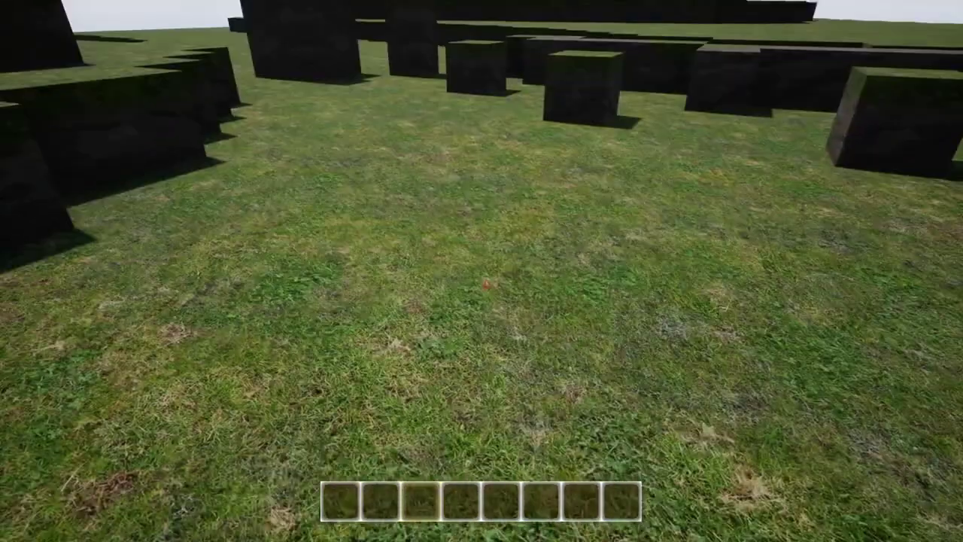
{"action": "right_click", "coordinate": [485, 285]}
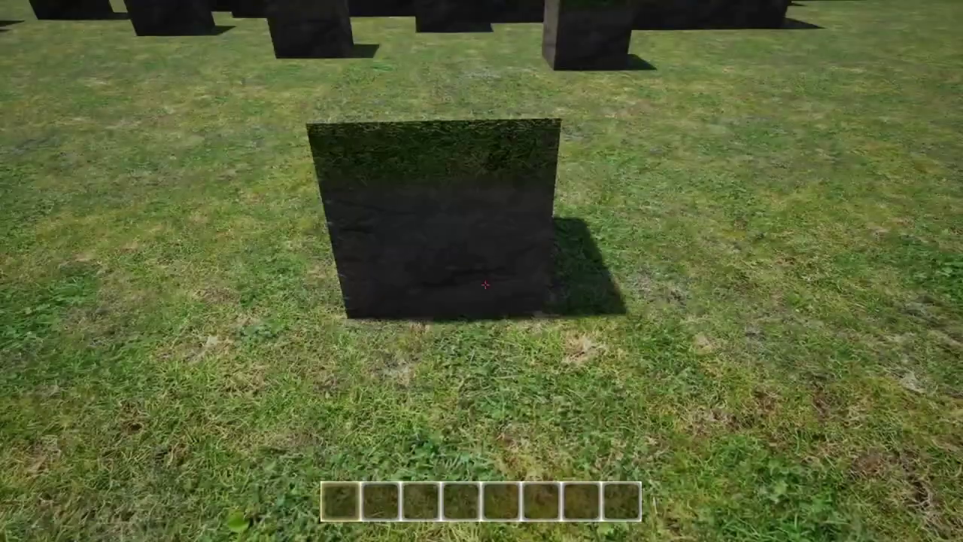
{"action": "key", "text": "a"}
{"action": "key", "text": "w"}
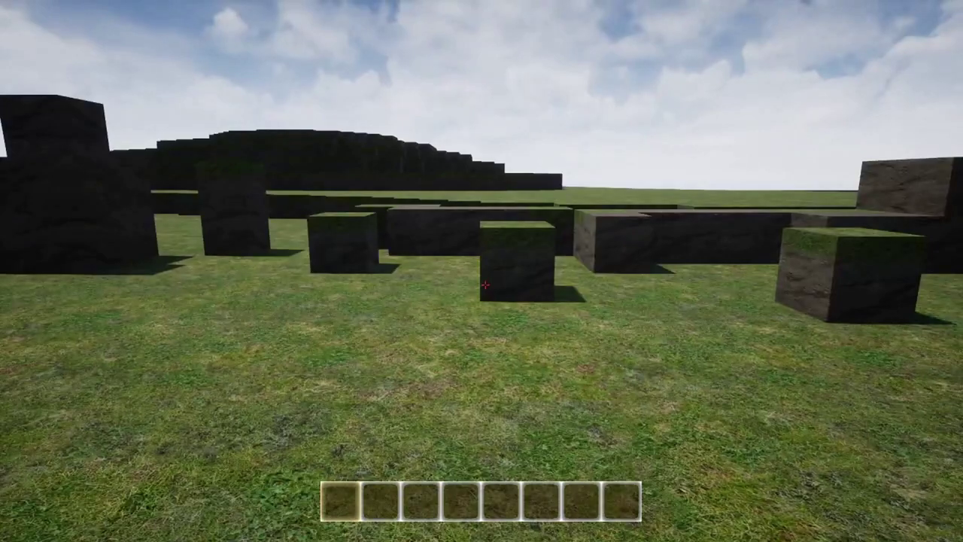
Move away from the new grass block and select the third toolbar slot.
{"action": "key", "text": "s"}
{"action": "key", "text": "d"}
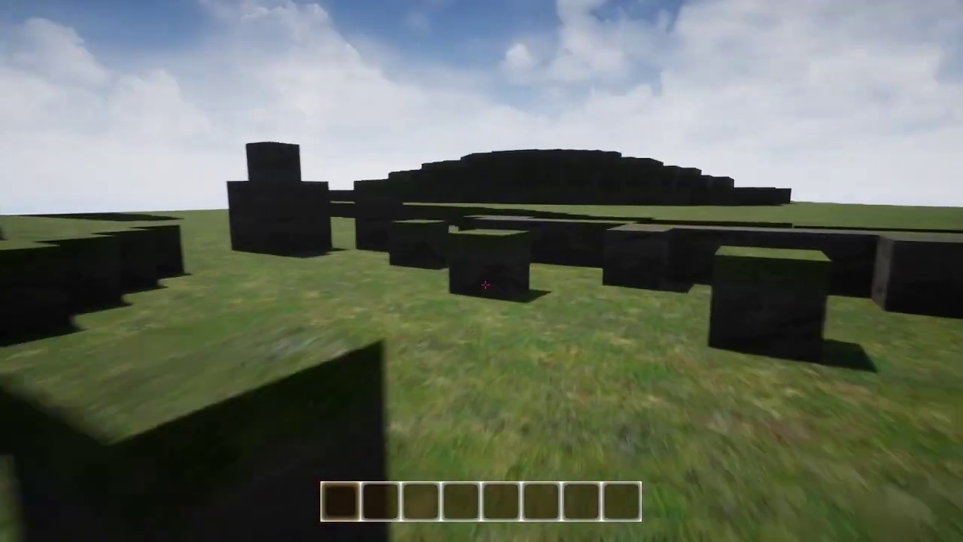
{"action": "key", "text": "d"}
{"action": "scroll", "coordinate": [486, 286], "scroll_direction": "down", "scroll_amount": 2}
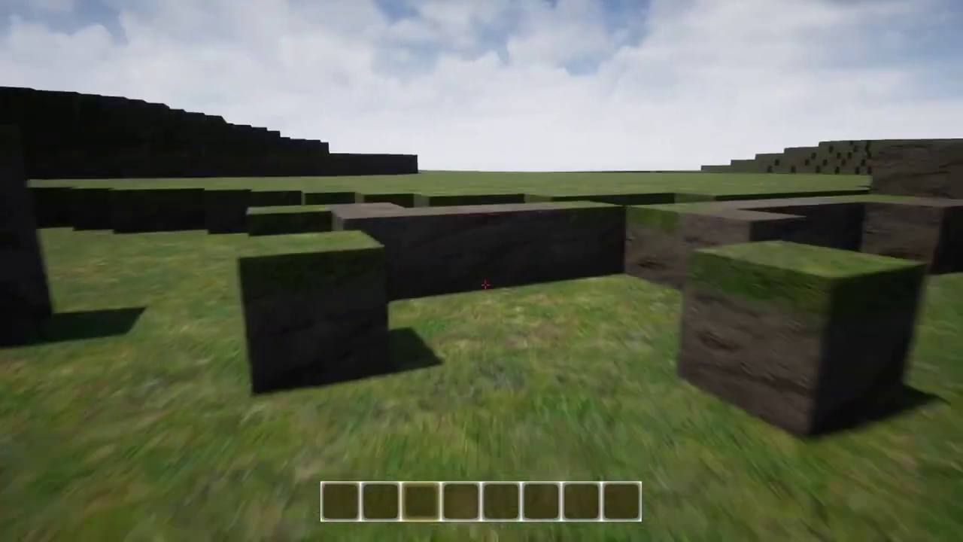
Walk around the field to examine the placed grass and dirt blocks and the surrounding terrain.
{"action": "key", "text": "w"}
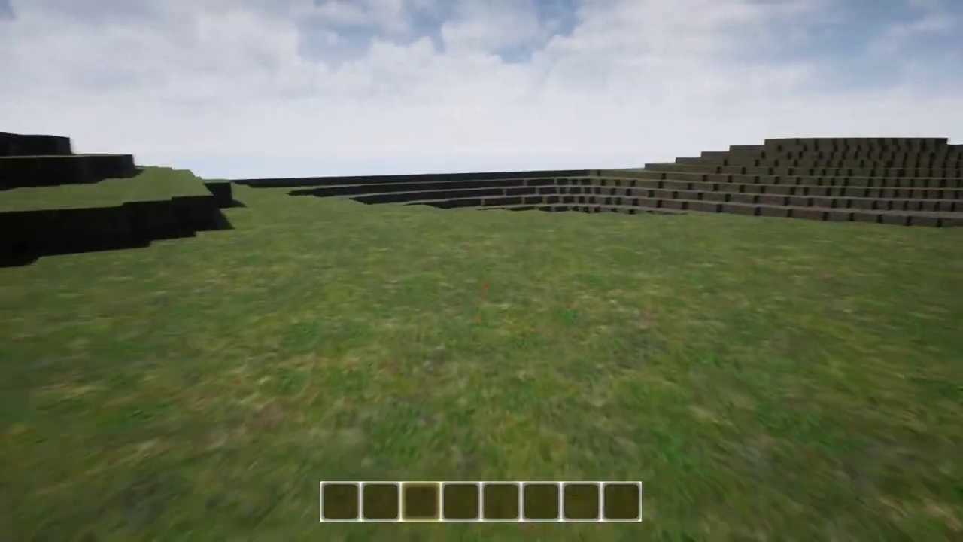
{"action": "key", "text": "w"}
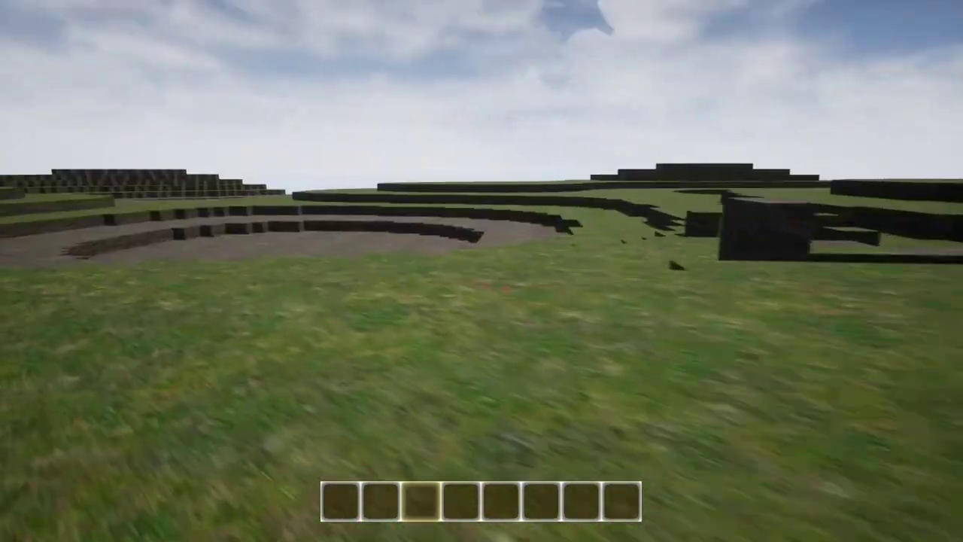
{"action": "key", "text": "w"}
{"action": "key", "text": "w"}
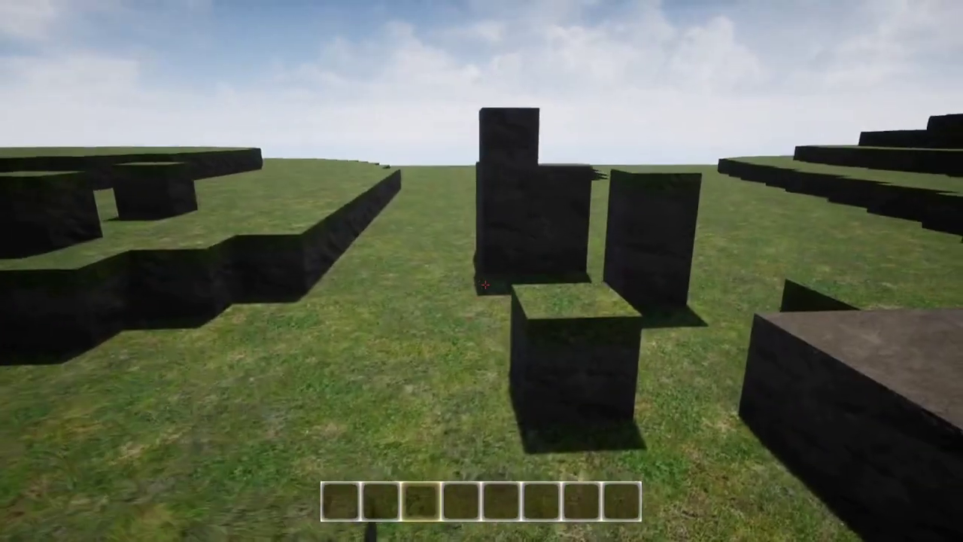
{"action": "key", "text": "w"}
{"action": "key", "text": "w"}
{"action": "key", "text": "w"}
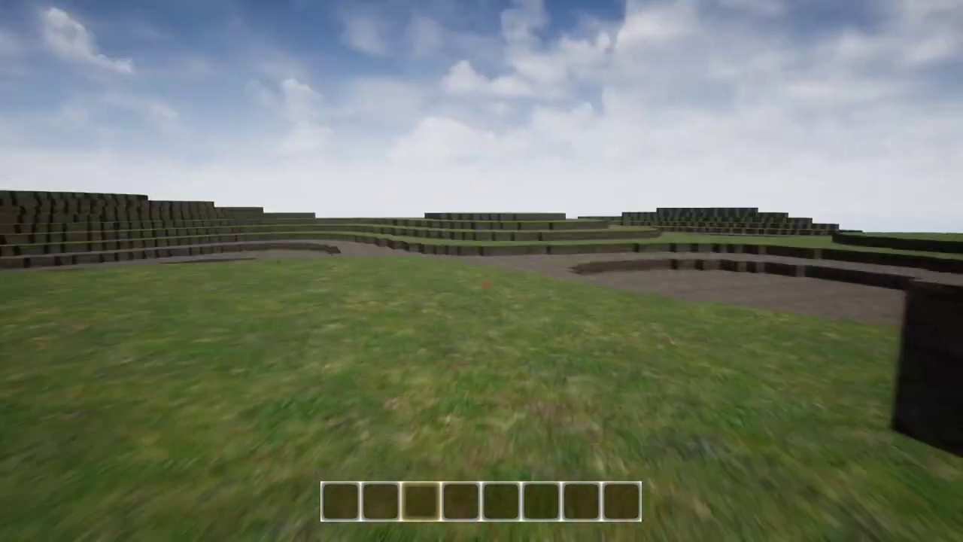
{"action": "key", "text": "w"}
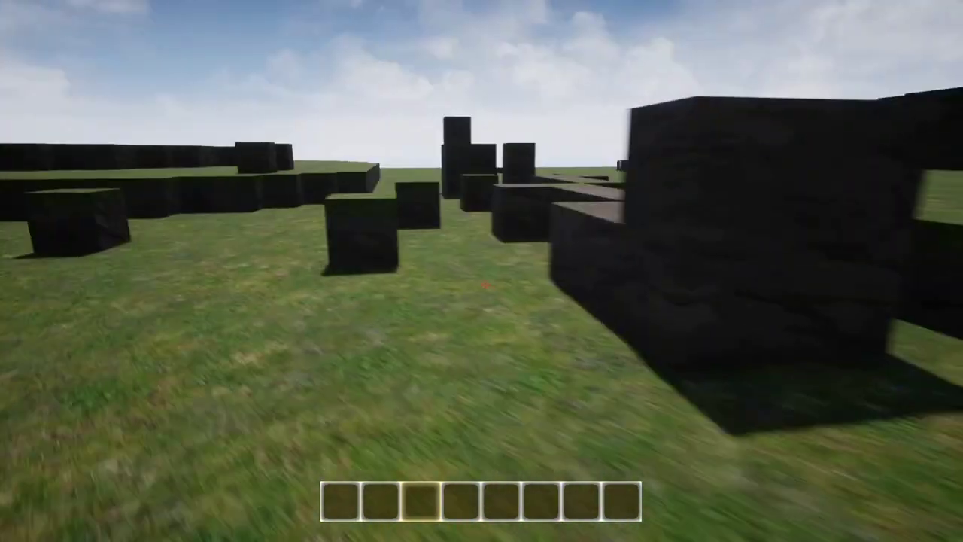
{"action": "key", "text": "w"}
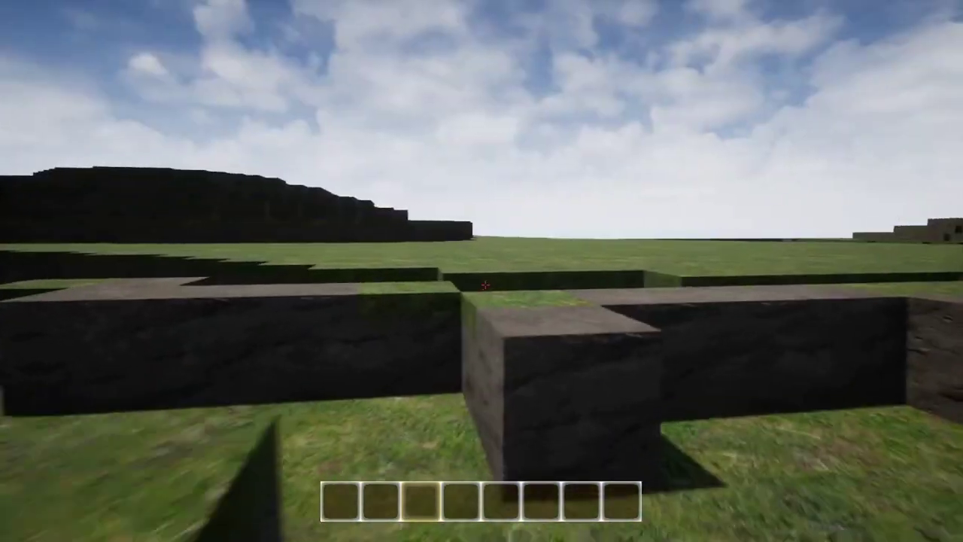
{"action": "key", "text": "w"}
{"action": "key", "text": "w"}
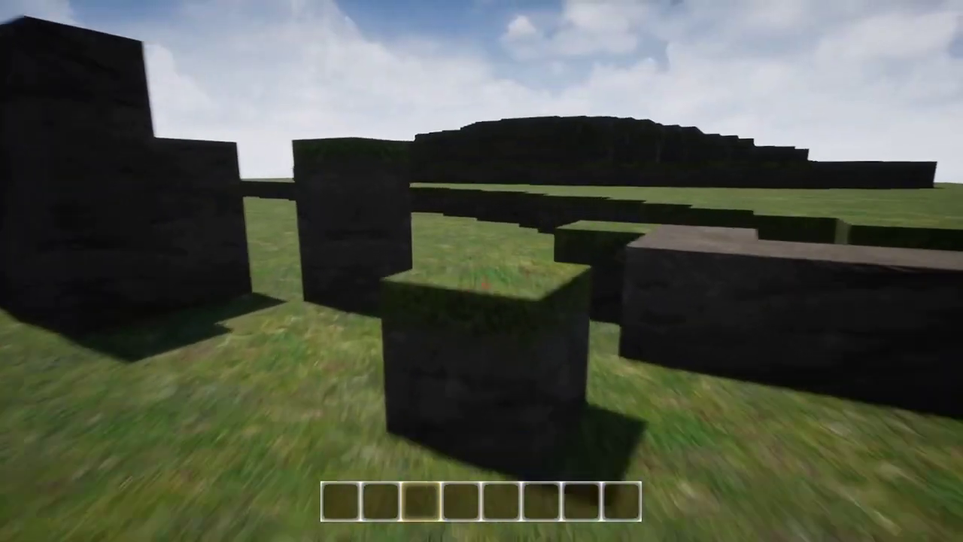
{"action": "key", "text": "w"}
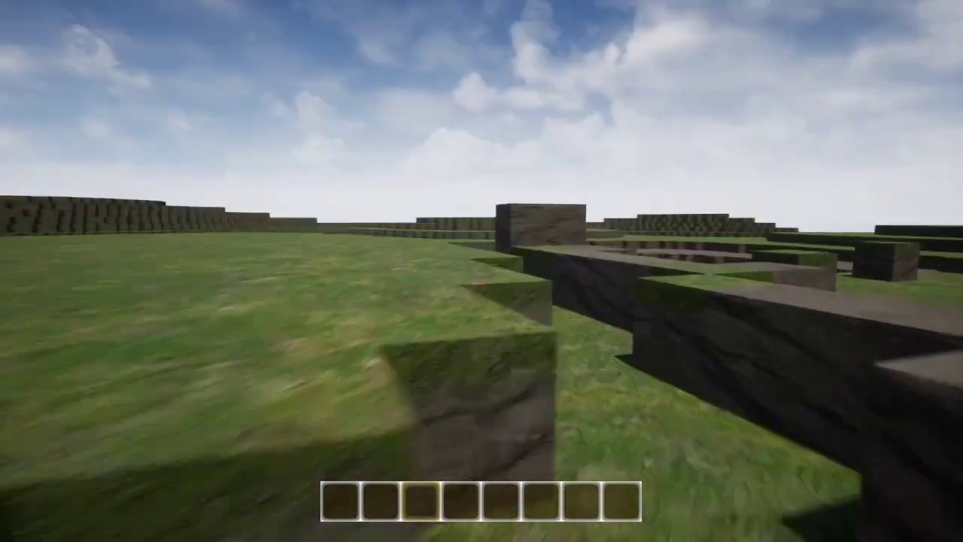
{"action": "key", "text": "w"}
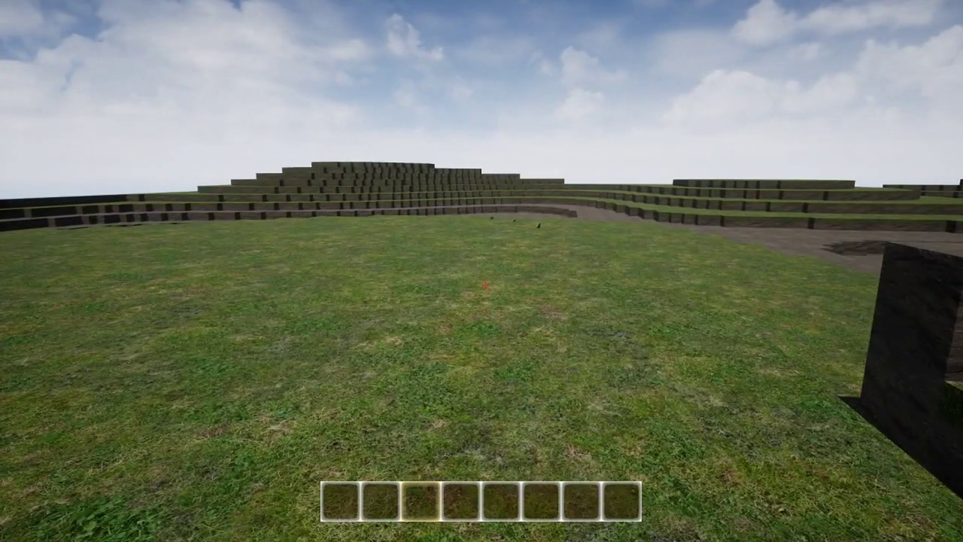
{"action": "key", "text": "w"}
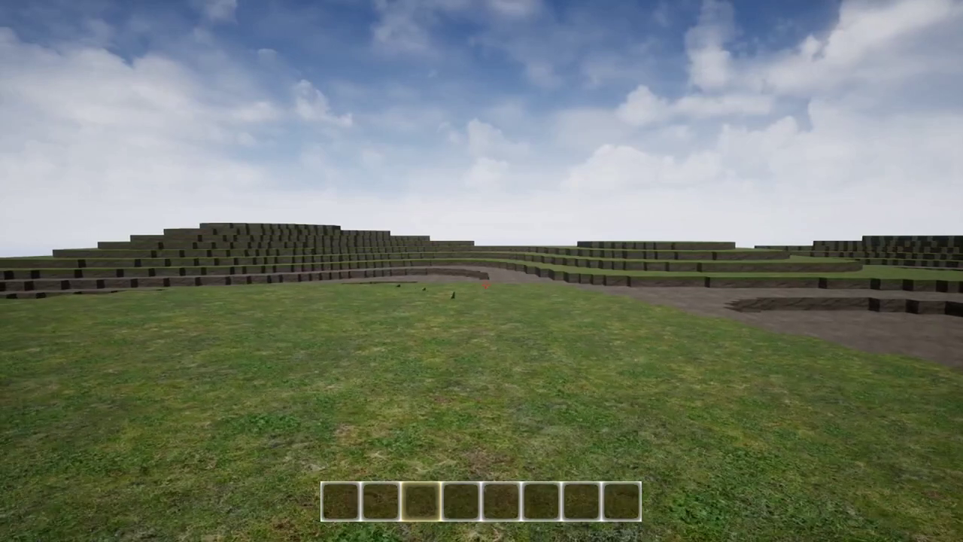